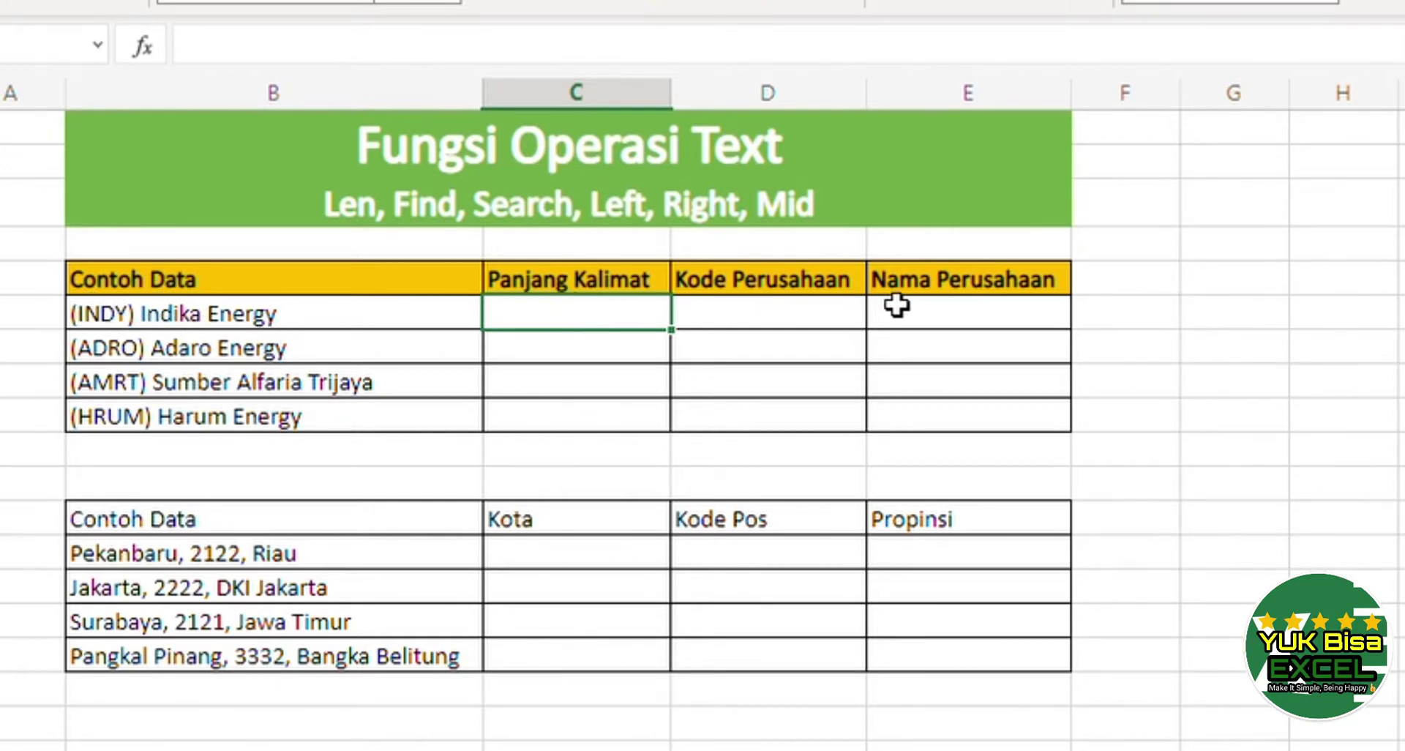
- Enter =LEN(B6) in the Panjang Kalimat cell of the Indika Energy row
type("=leng")
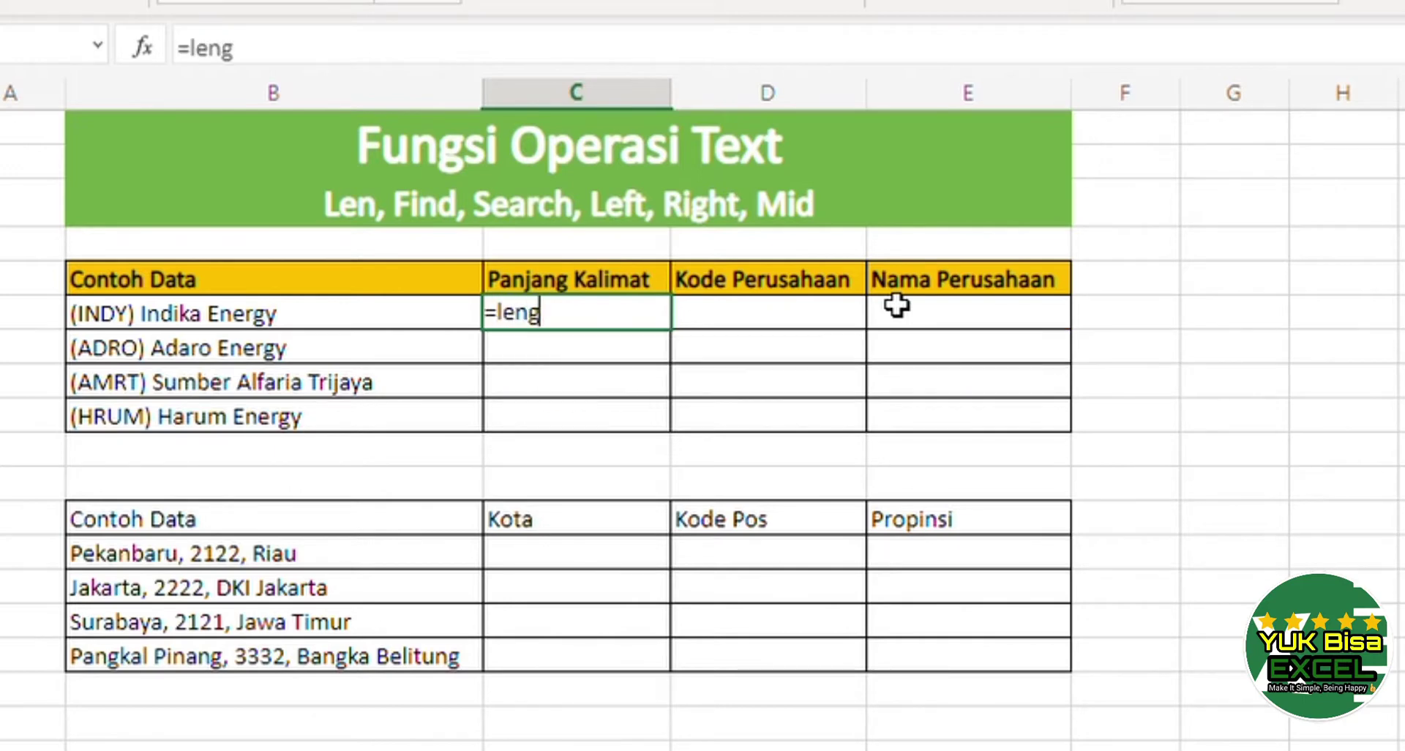
key("BackSpace")
type("(")
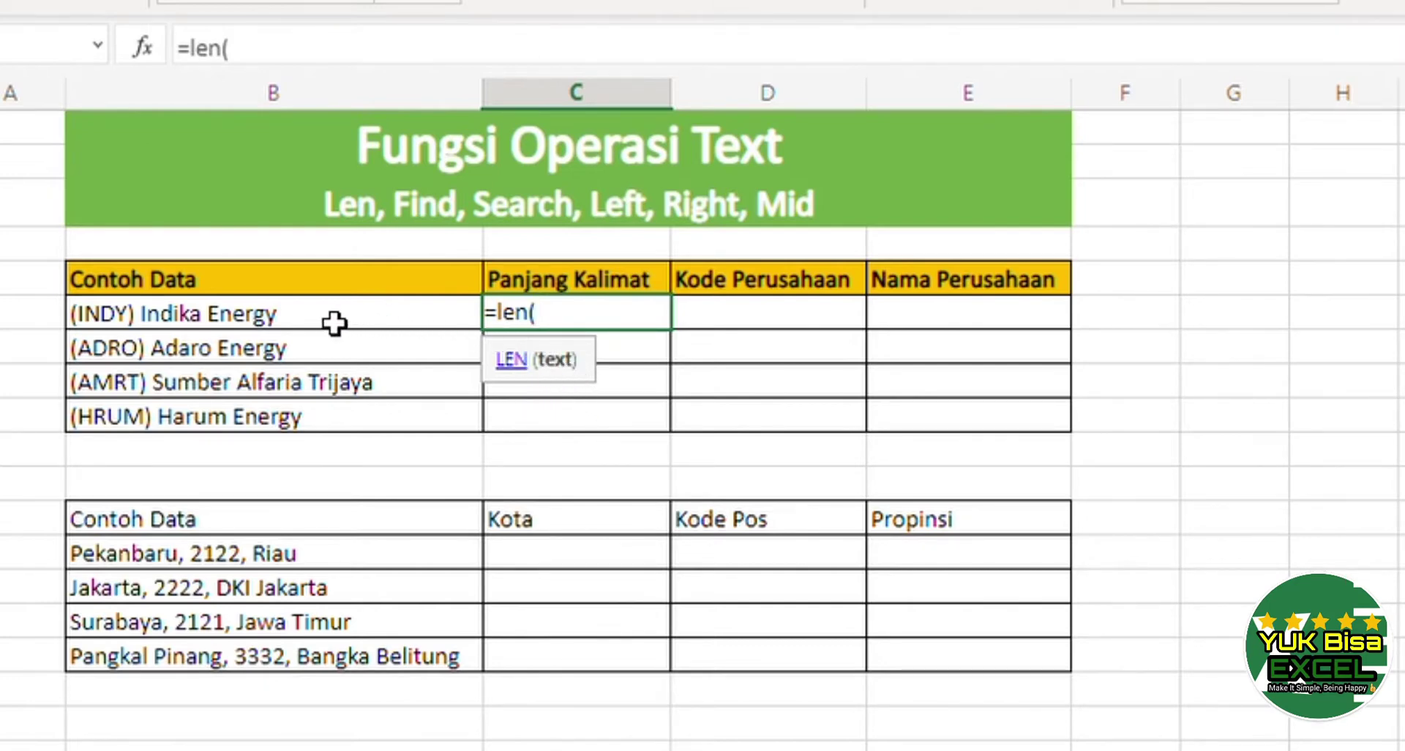
left_click(299, 325)
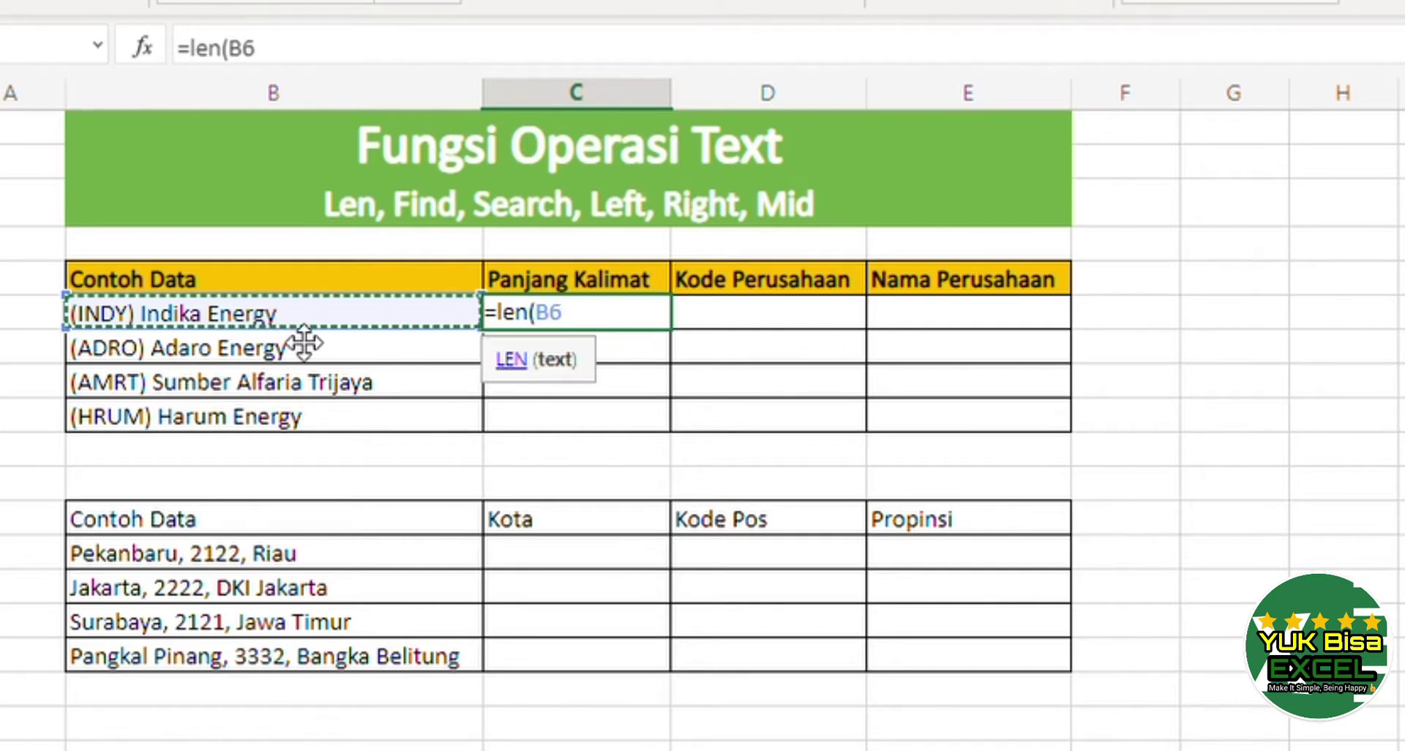
type(")")
key("Return")
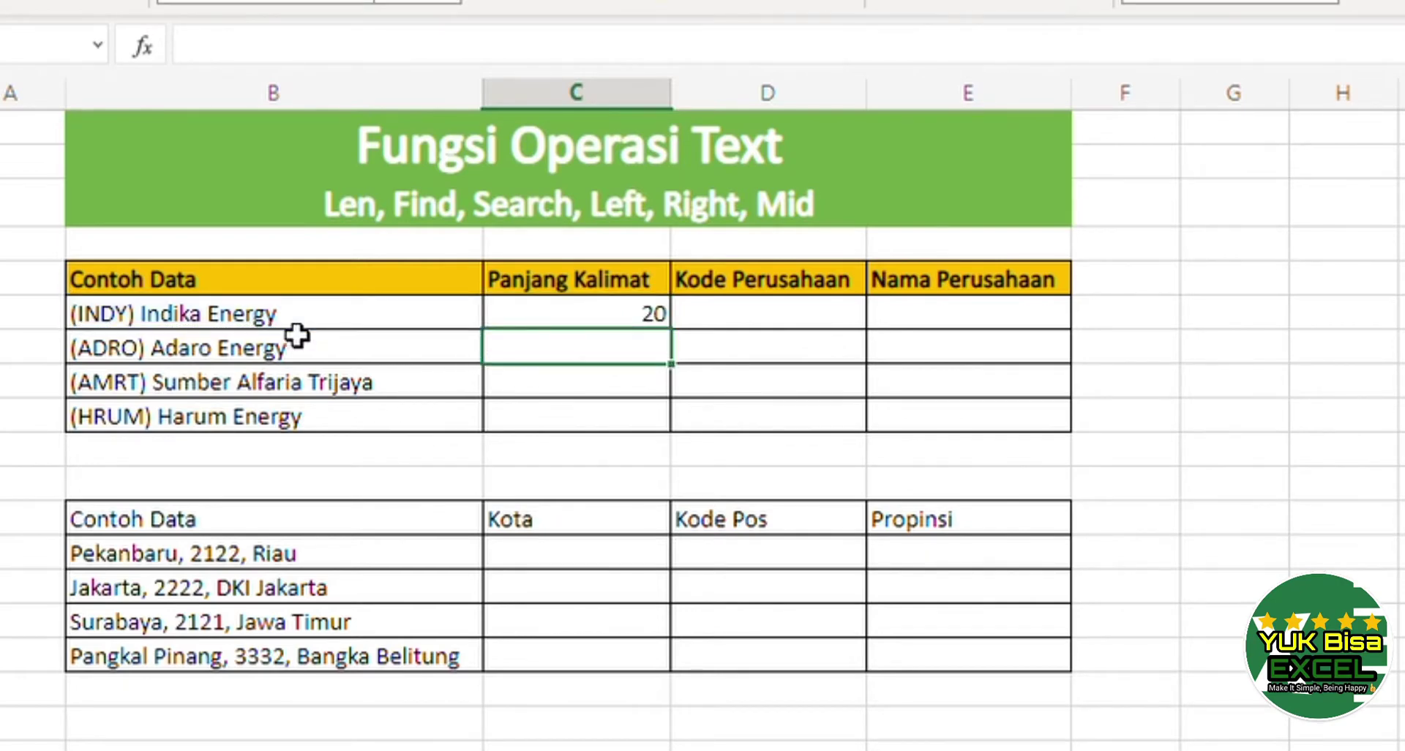
- Copy the LEN formula from C6 into the three Panjang Kalimat cells below it, C7:C9
key("Up")
key("Left")
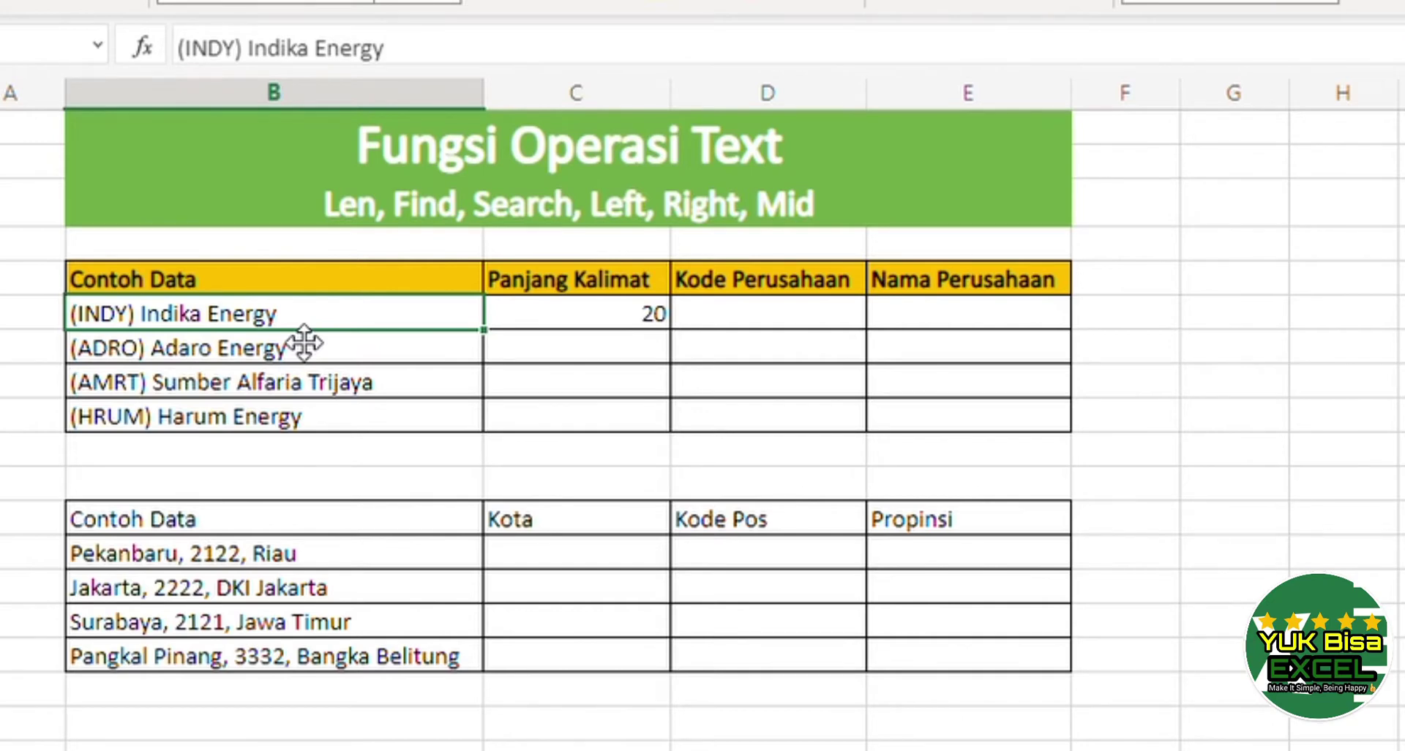
key("Right")
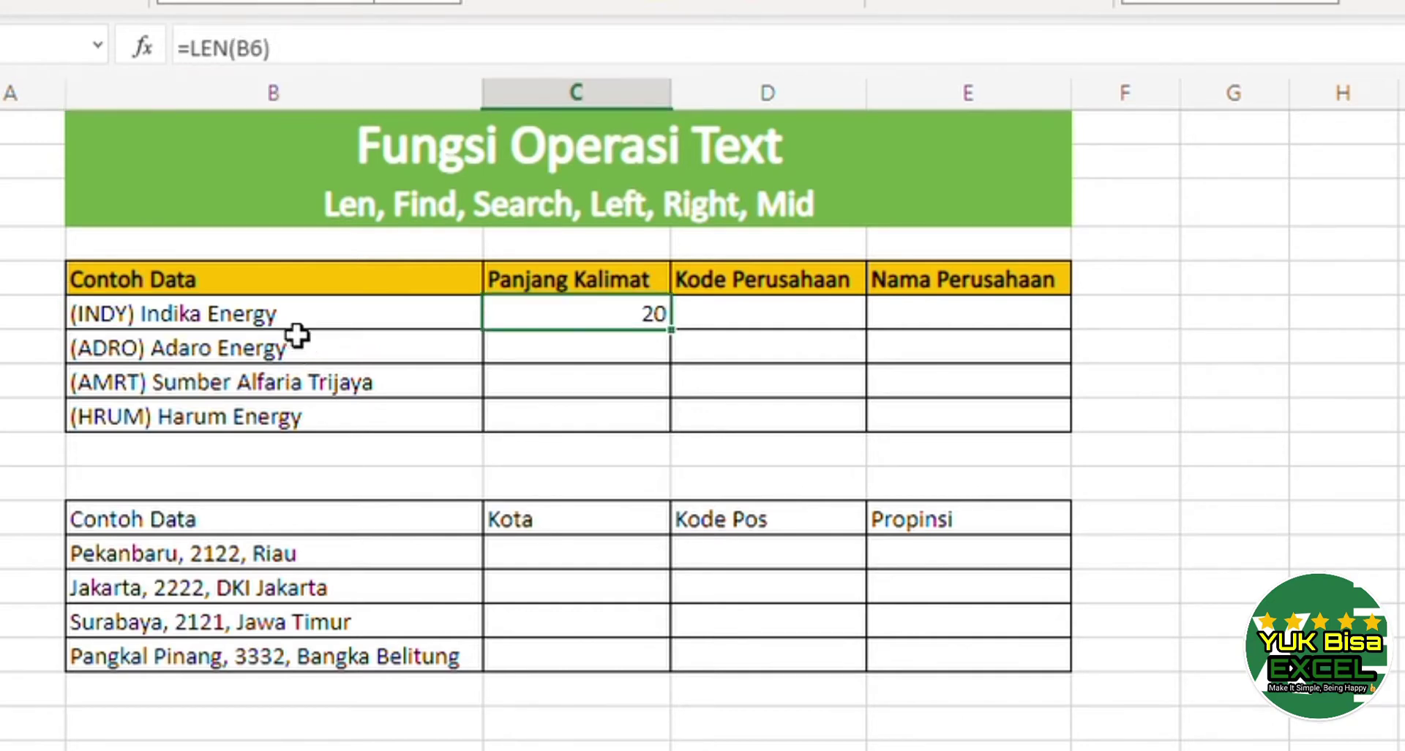
key("Down")
key("shift+Down")
key("shift+Down")
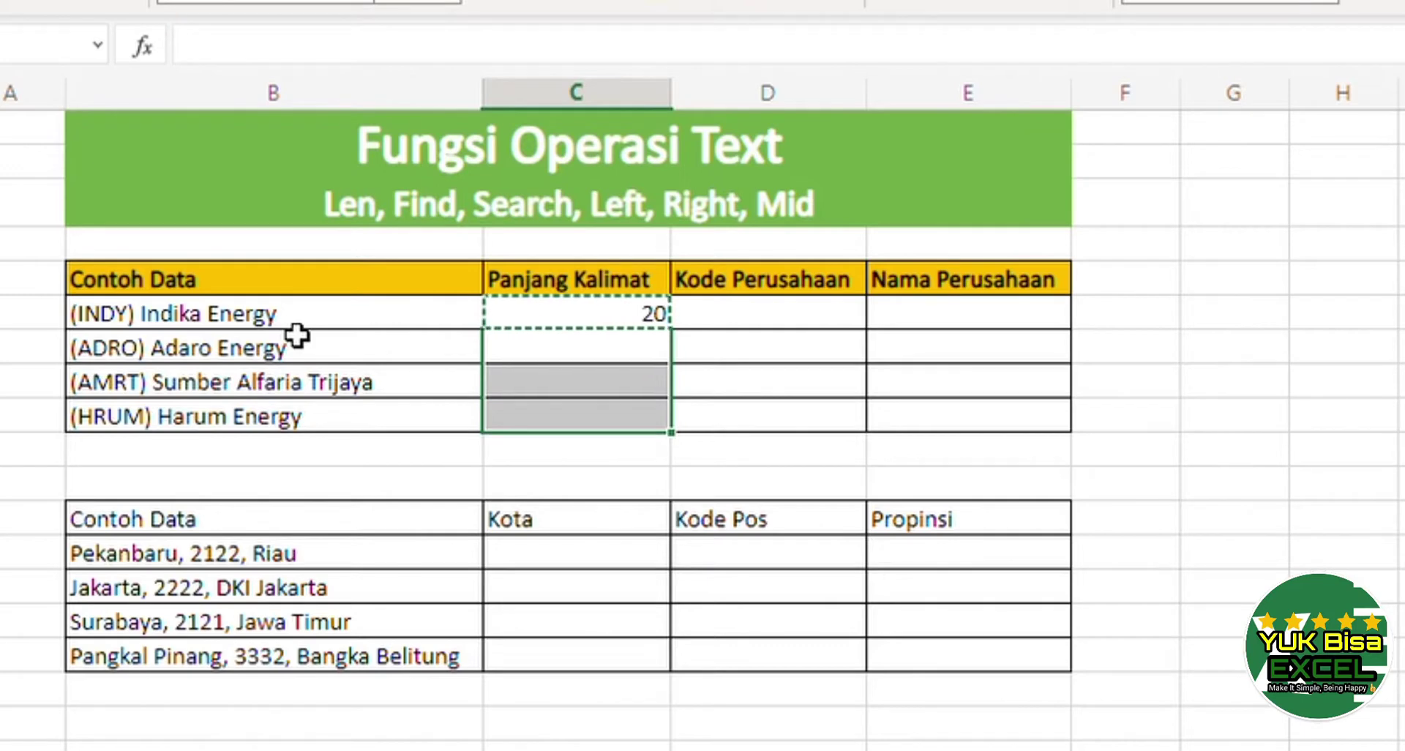
type("19 29 19")
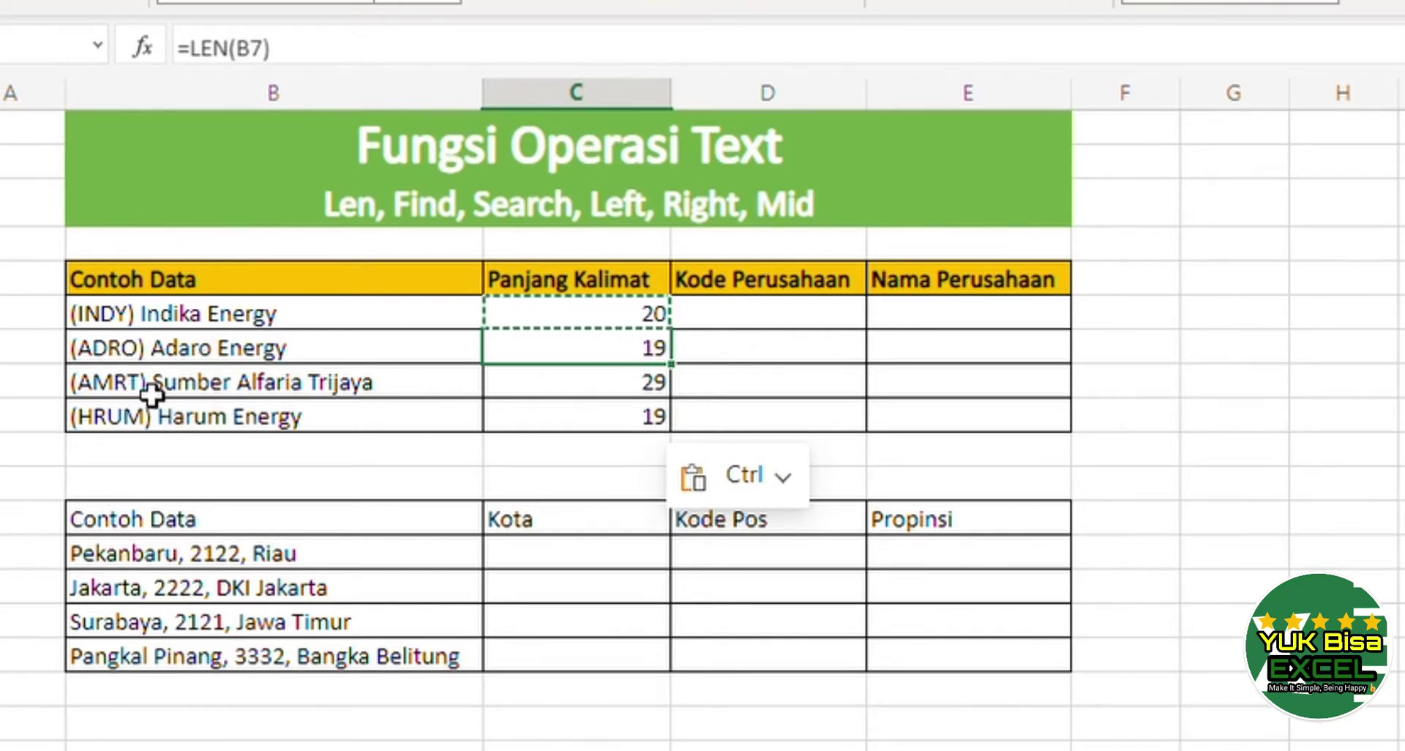
left_click(625, 388)
left_click(612, 426)
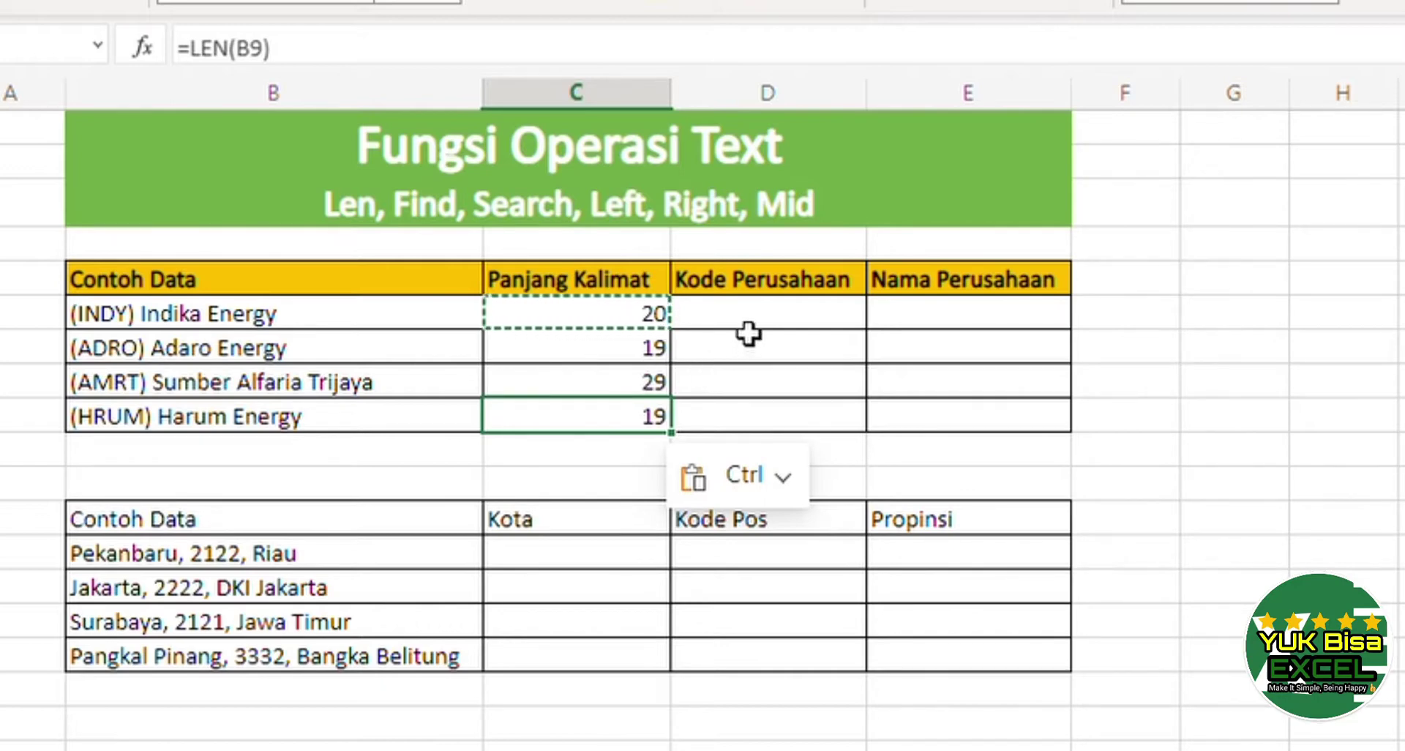
left_click(87, 350)
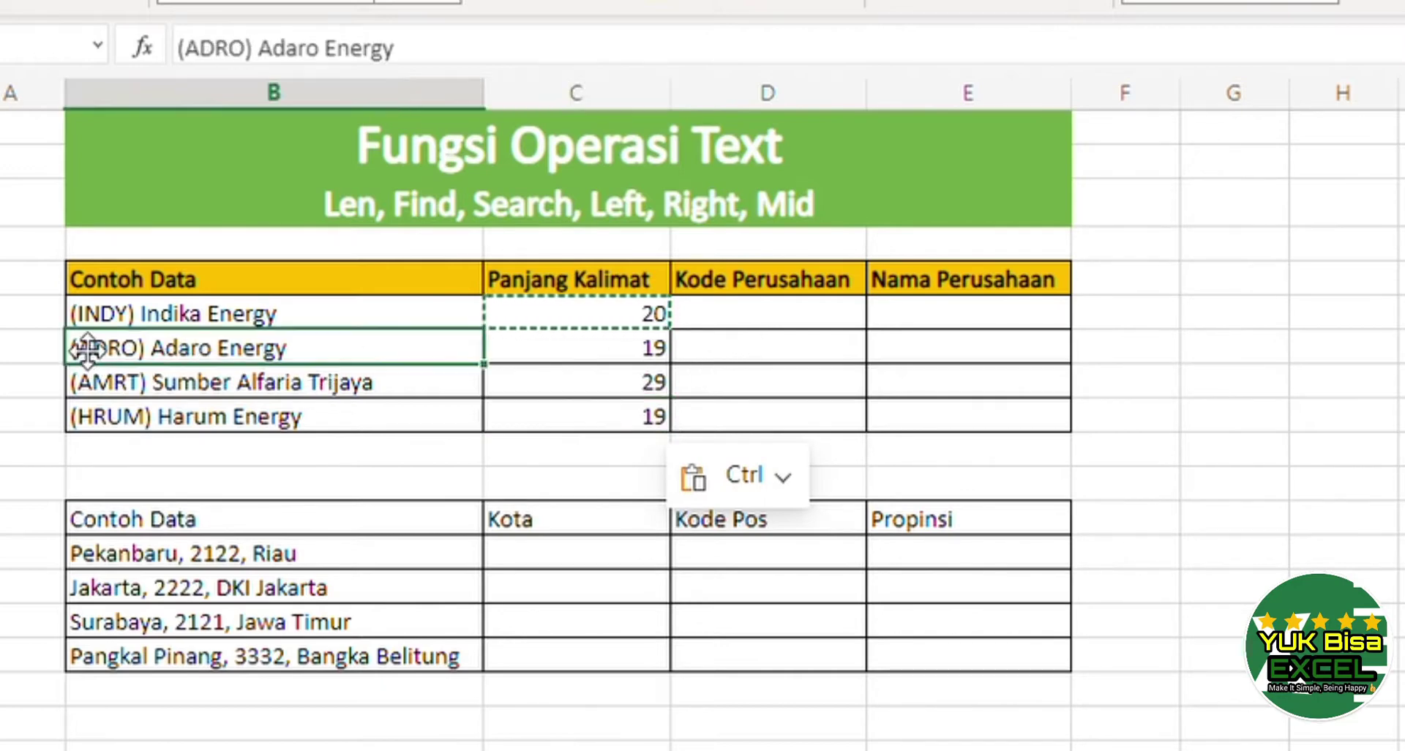
left_click(114, 317)
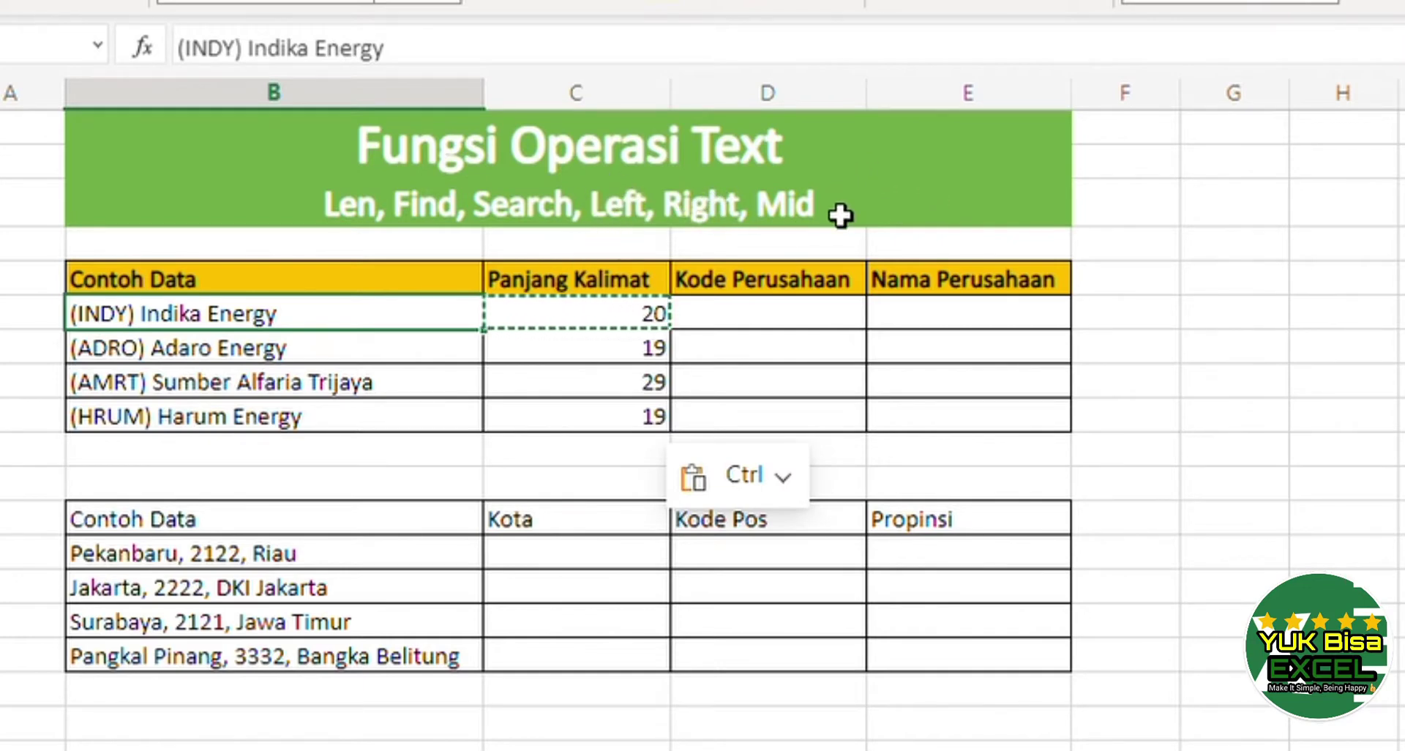
- Enter =LEFT(B6,6) in the Kode Perusahaan cell of the Indika Energy row
left_click(759, 314)
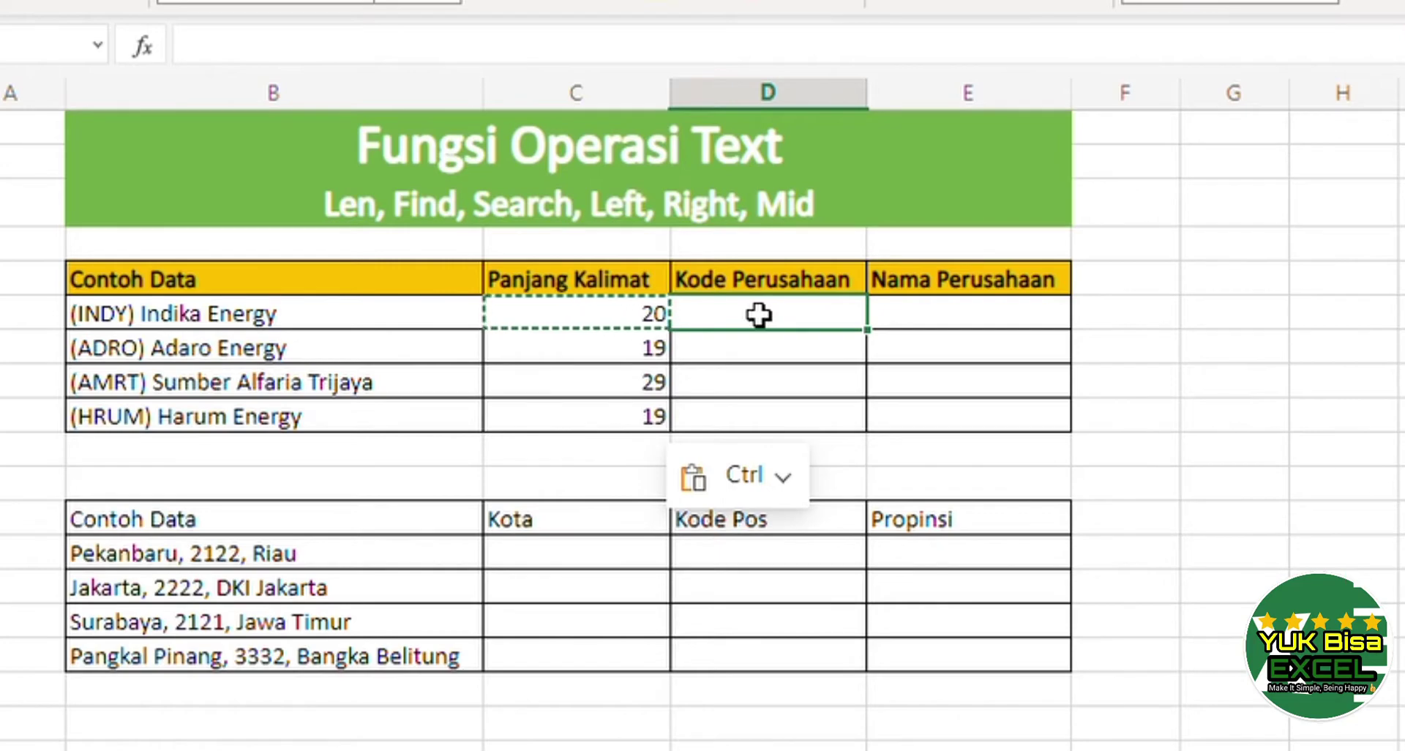
type("=")
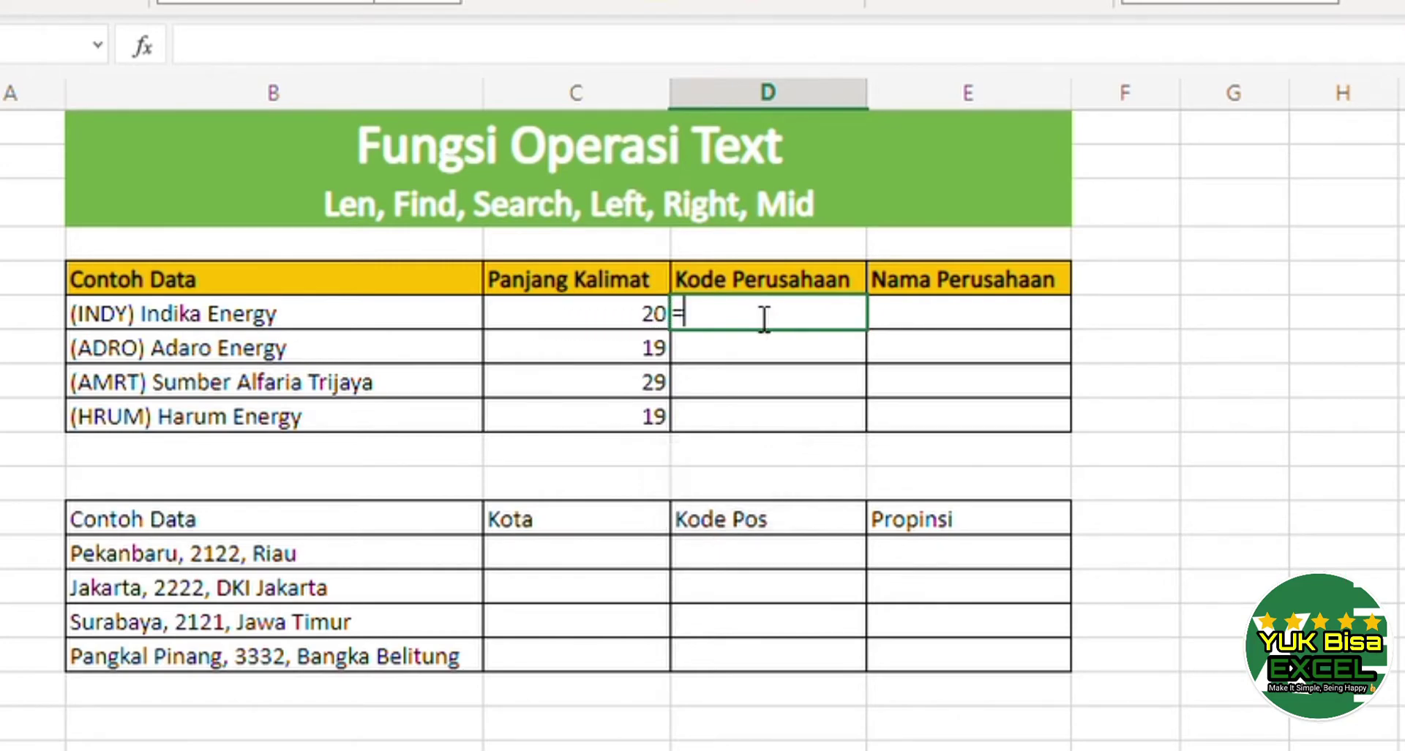
type("left(")
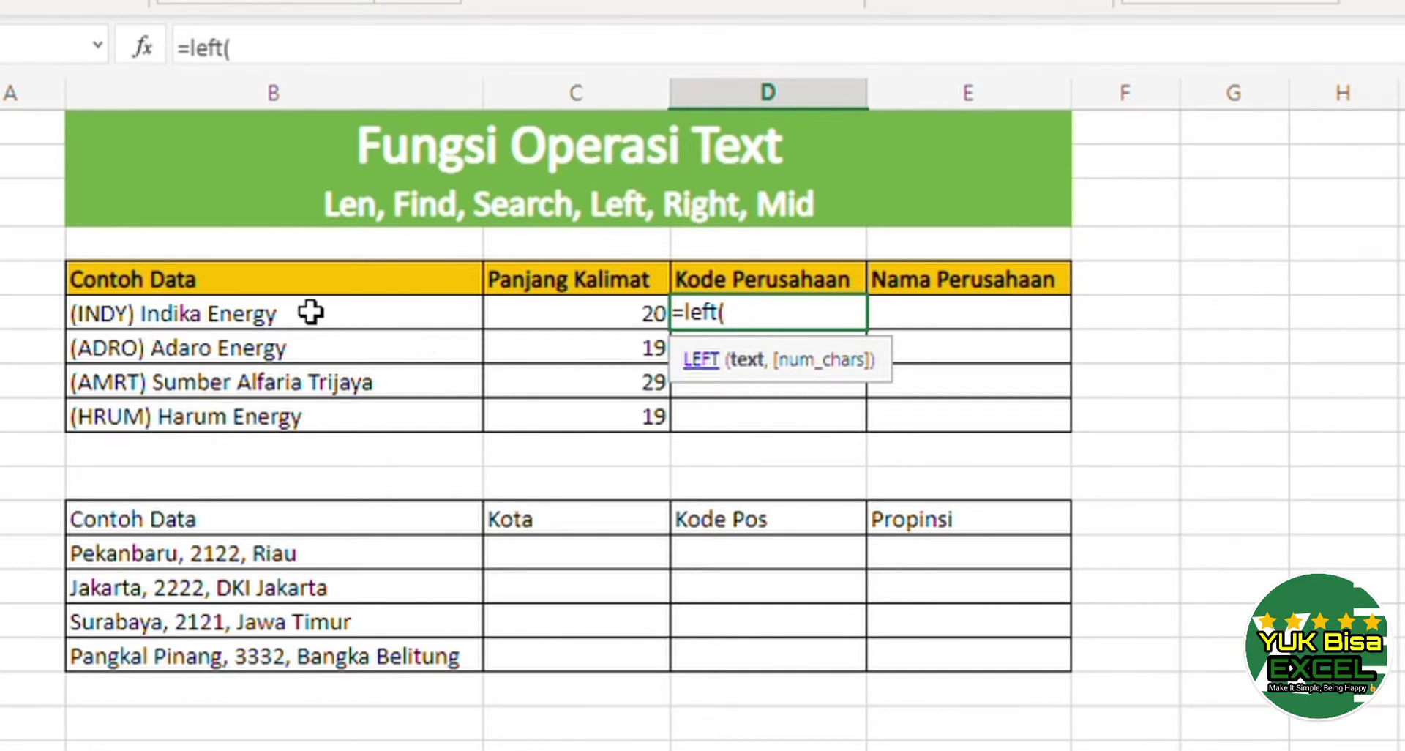
left_click(266, 313)
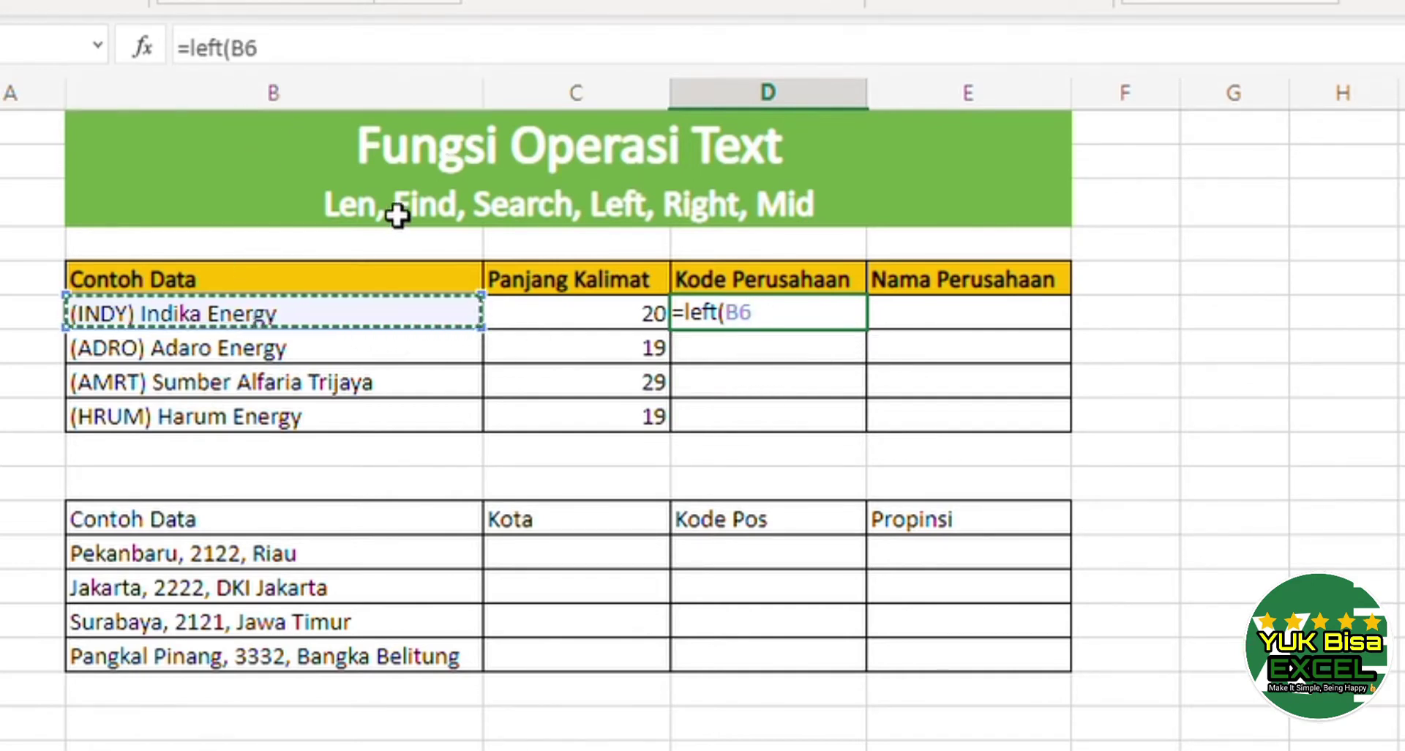
type(",")
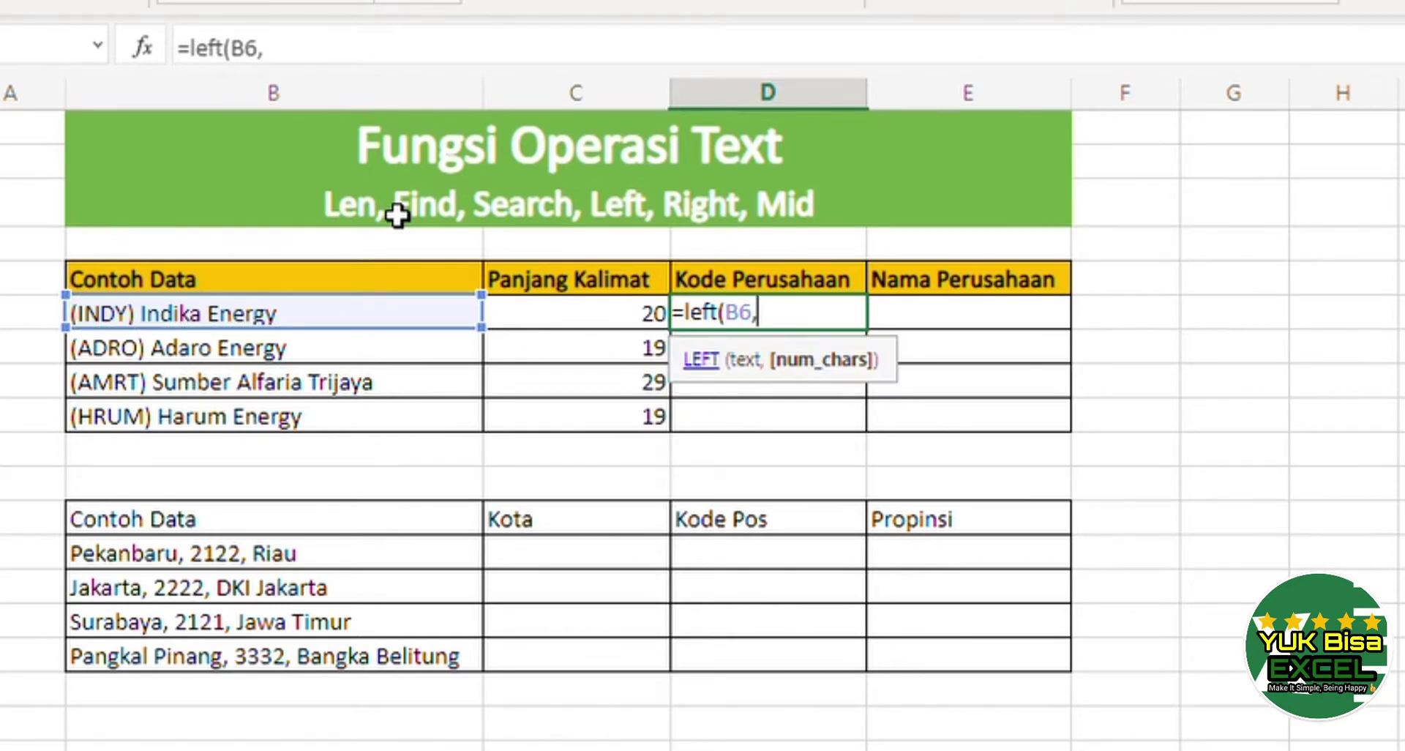
type("6)")
key("Return")
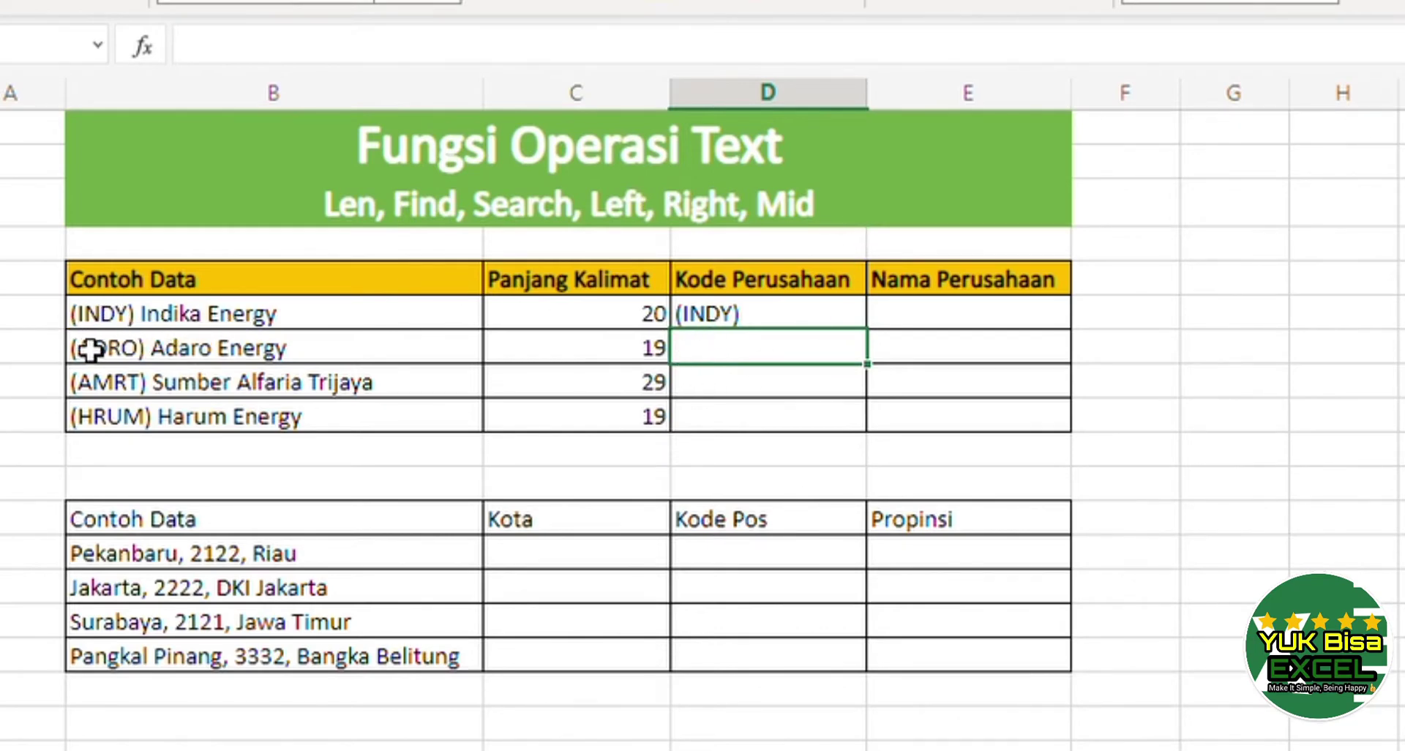
- Copy the LEFT formula from D6 into the remaining Kode Perusahaan cells, D7:D9
left_click(761, 329)
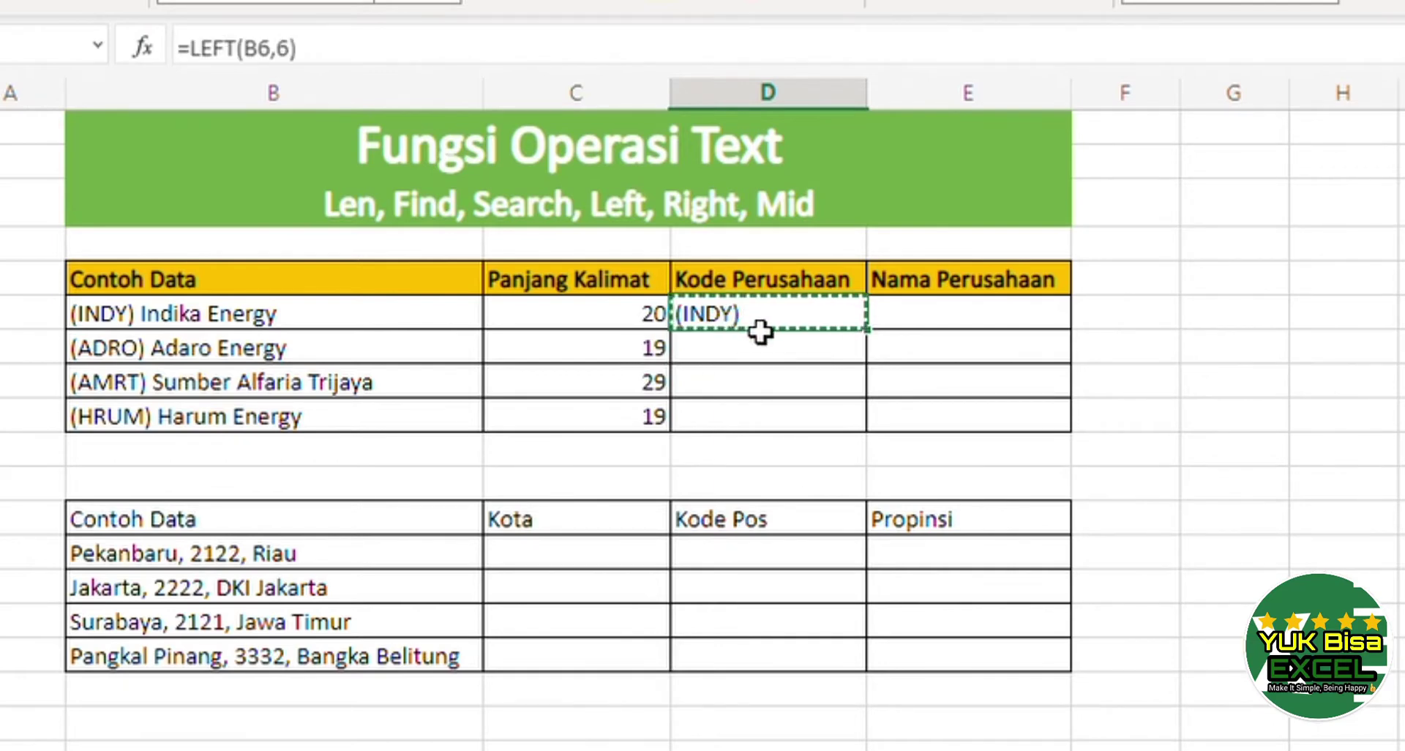
key("Down")
key("shift+Down")
key("shift+Down")
key("shift+Down")
key("shift+Up")
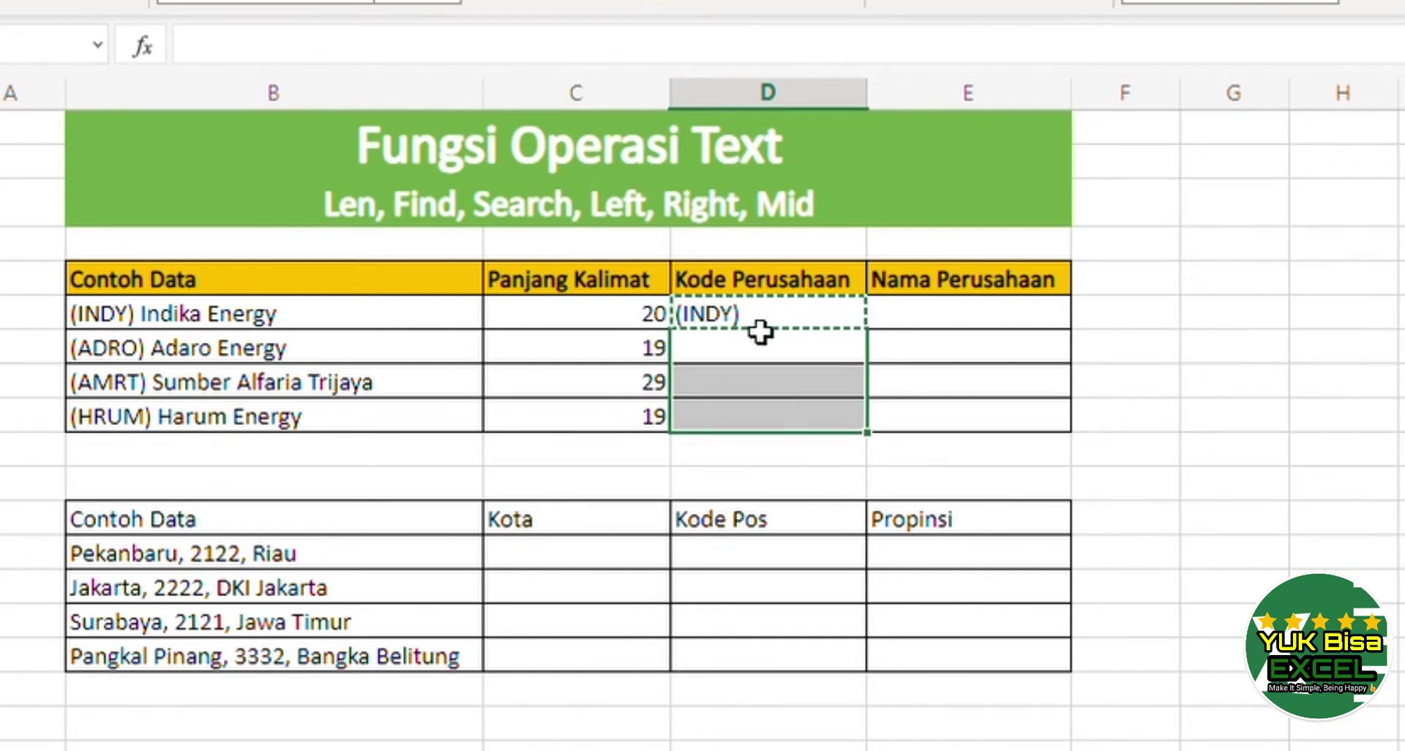
key("ctrl+v")
- Replace the formula in D6 with =RIGHT(B6,6) to extract the last six characters
key("Right")
key("Left")
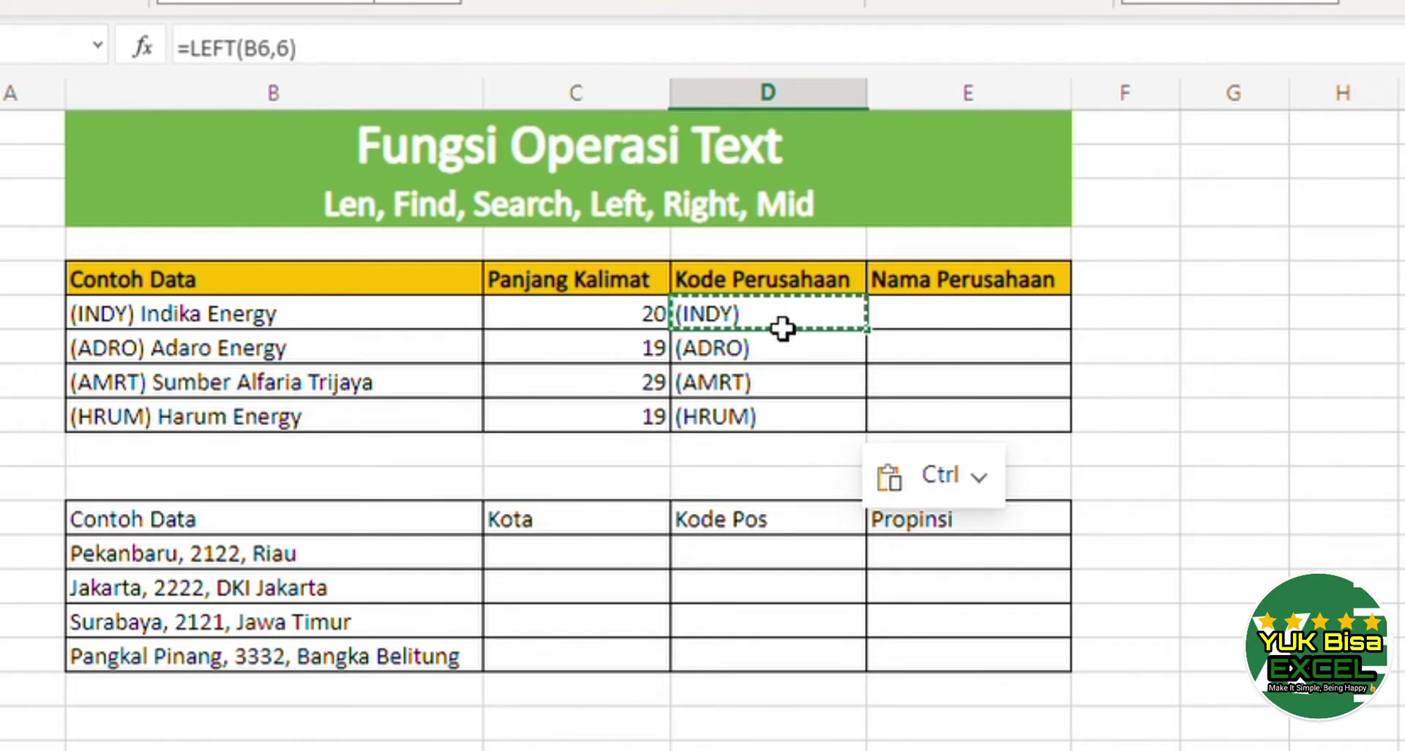
type("=right(")
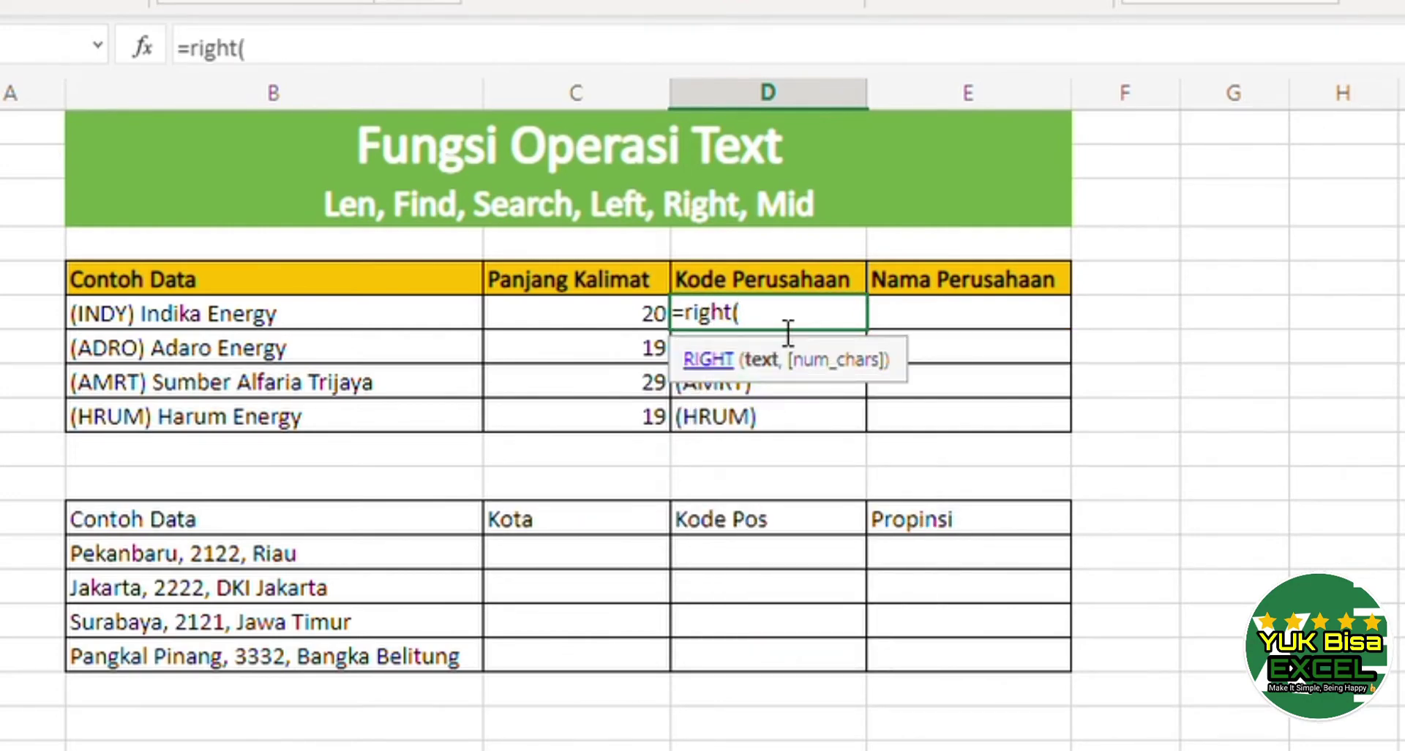
left_click(447, 317)
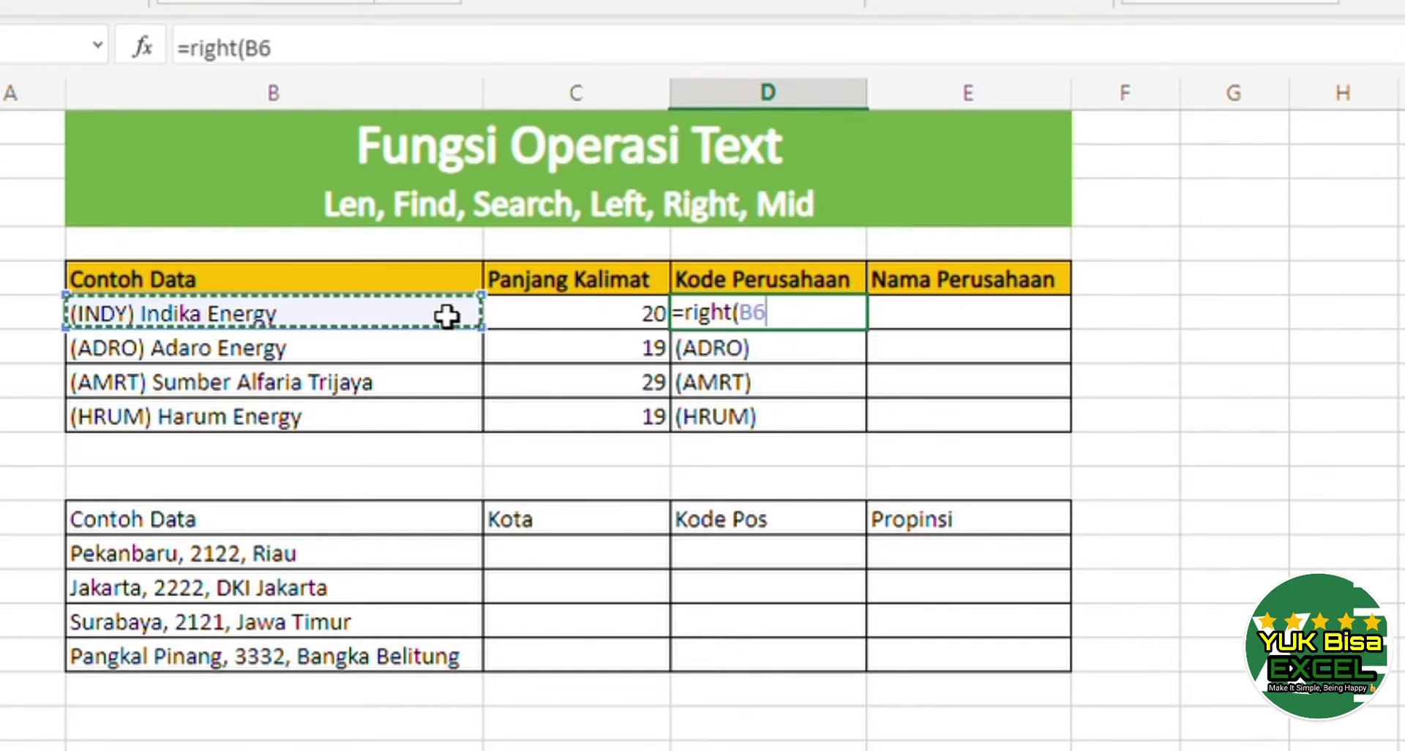
type(",")
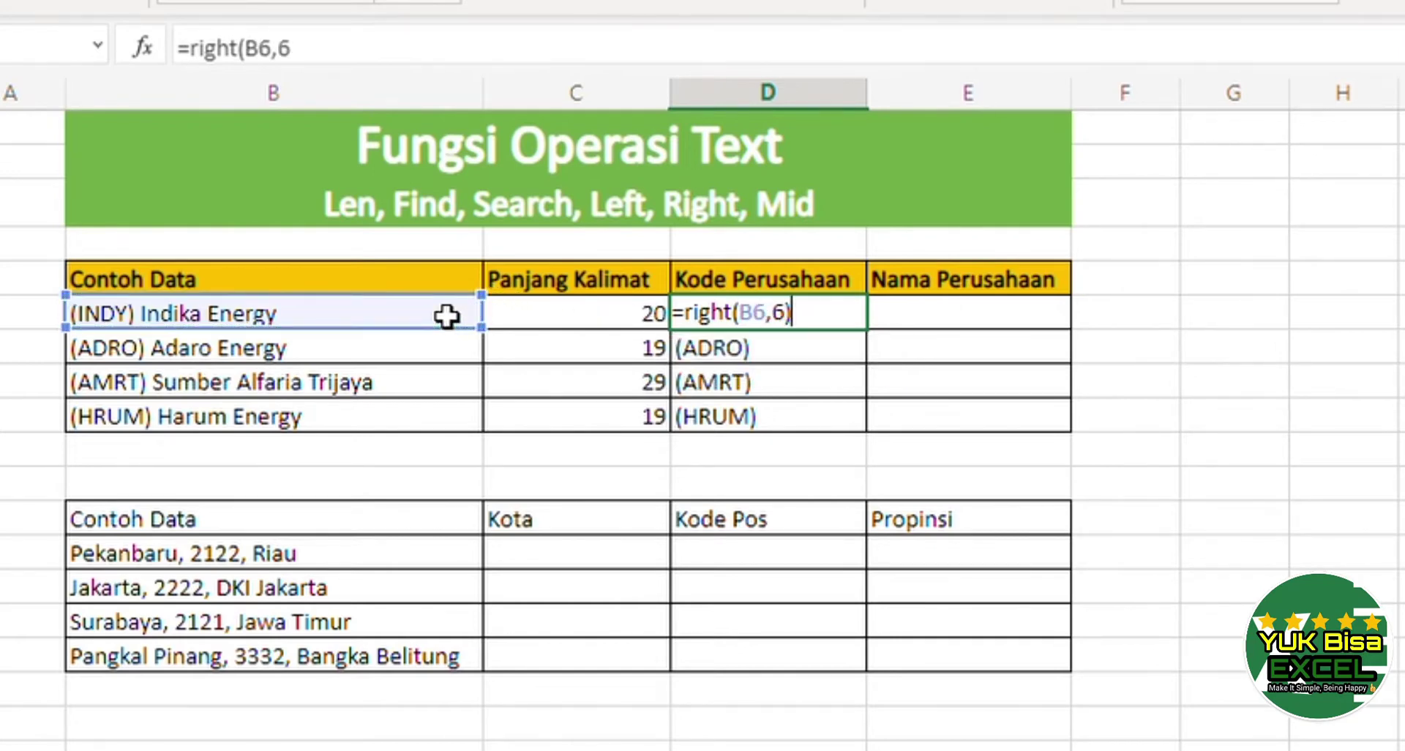
type("6)")
key("Return")
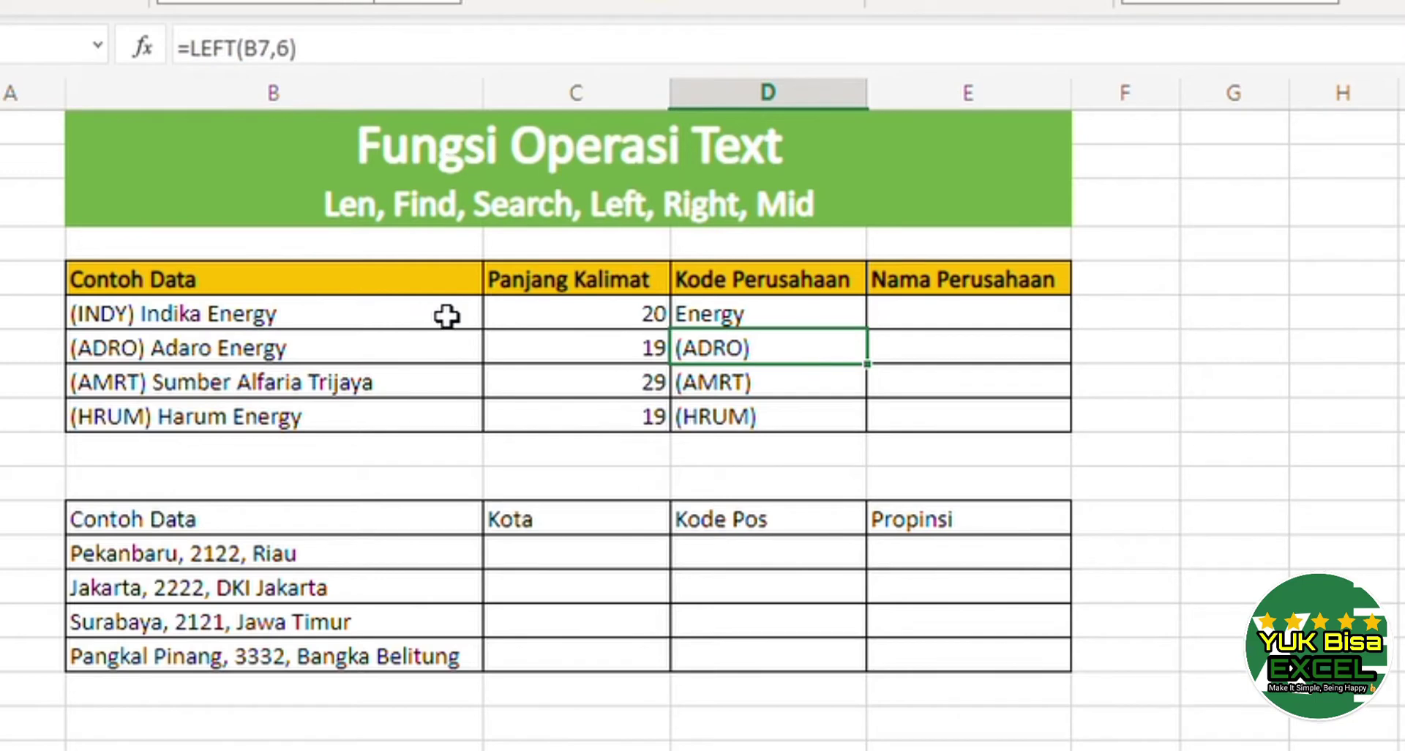
- Copy the RIGHT formula from D6 over the Kode Perusahaan cells D7:D9
key("Up")
key("ctrl+c")
key("Down")
key("shift+Down")
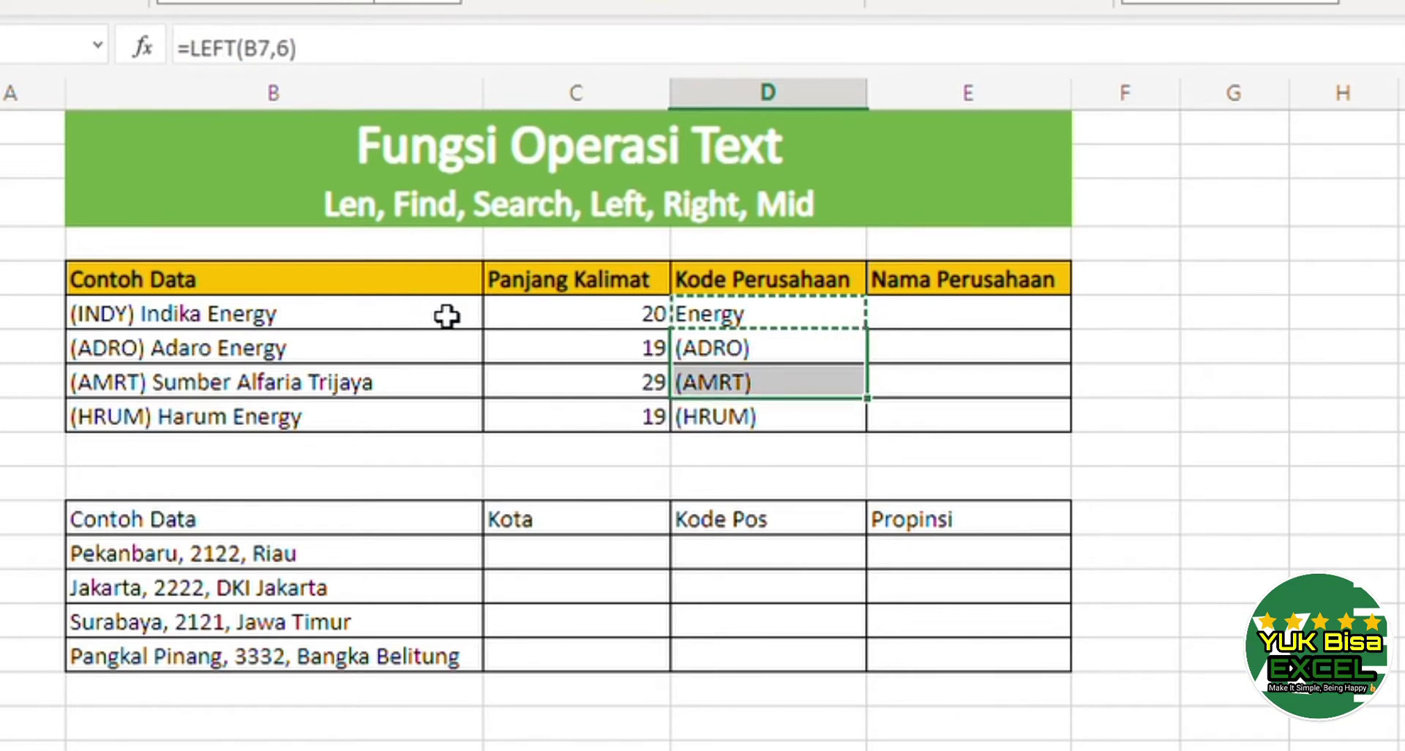
key("shift+Down")
key("ctrl+v")
key("Up")
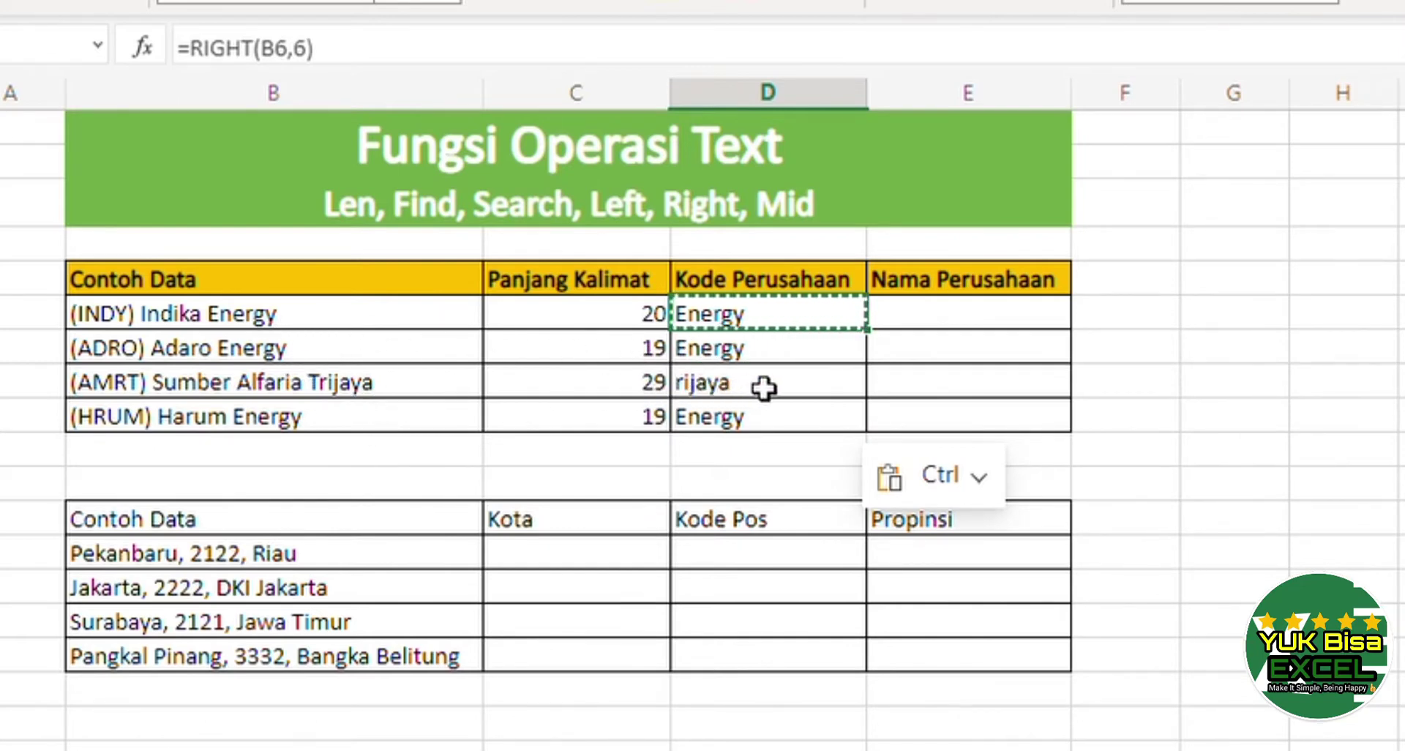
left_click(740, 418)
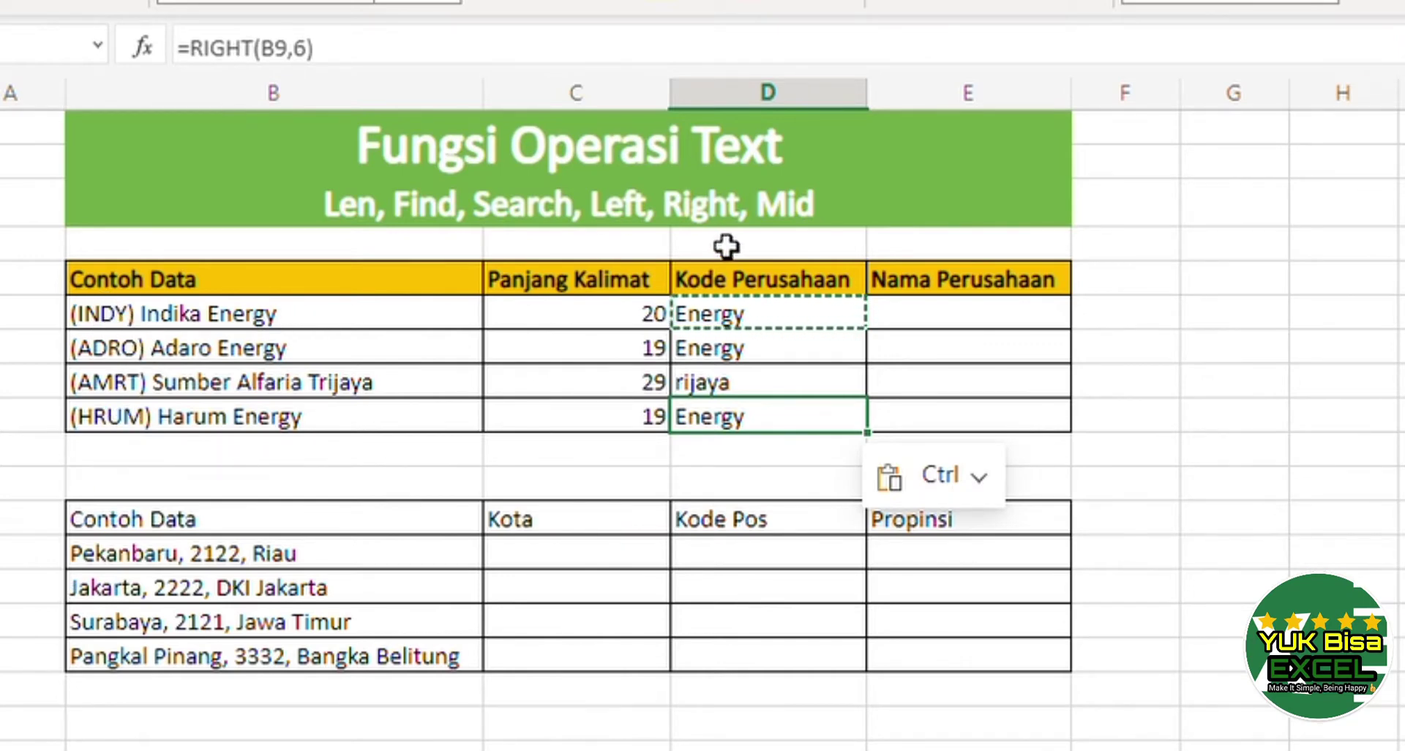
- Replace the formula in D6 with =MID(B6,2,4) to extract the company code without its parentheses
key("Up")
key("Up")
key("Up")
type("=")
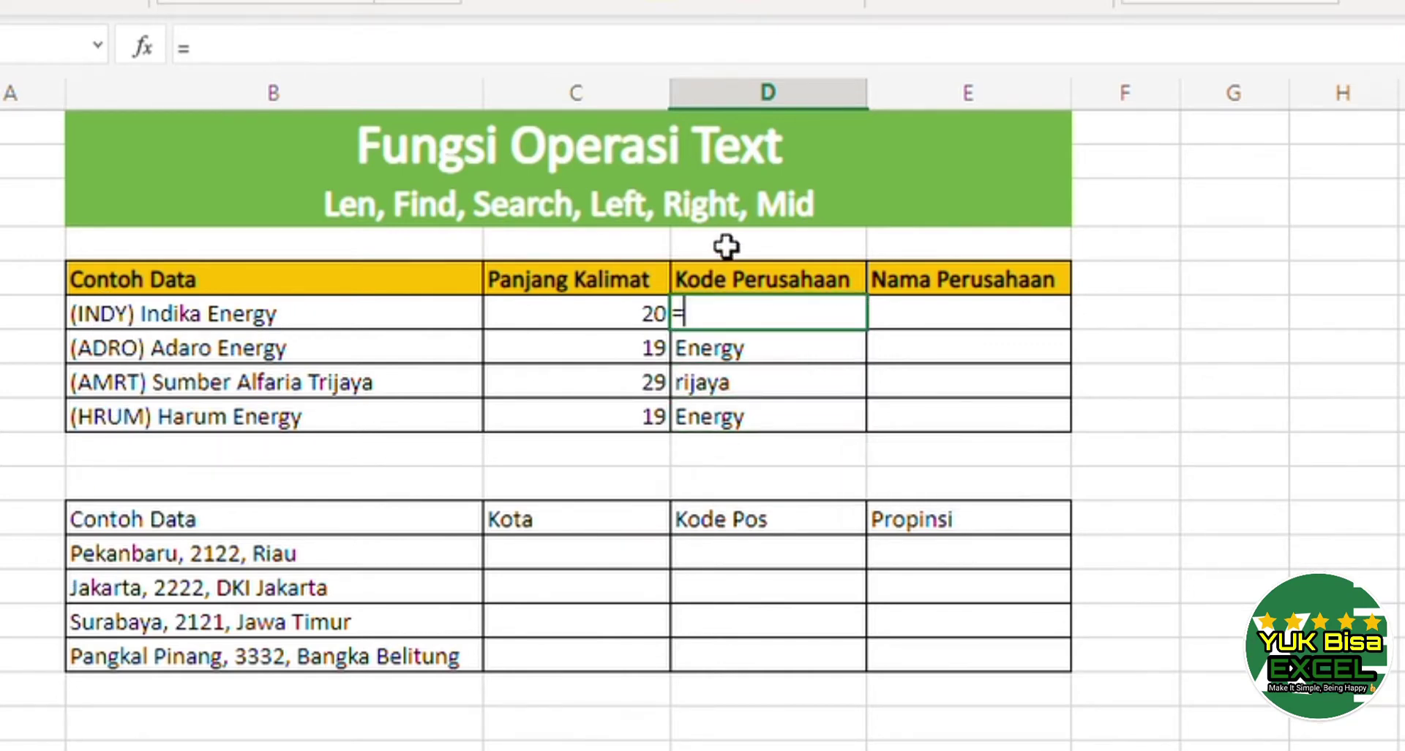
type("mid(")
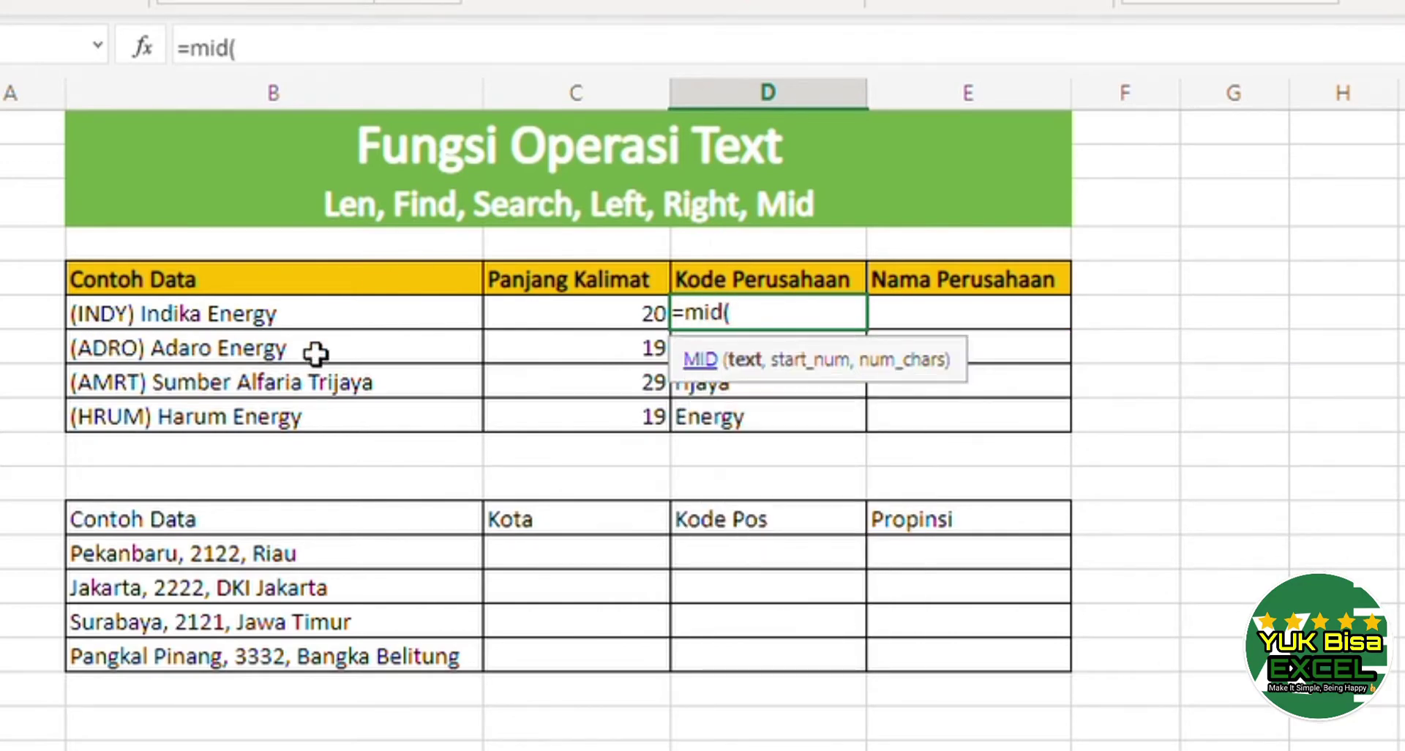
left_click(265, 327)
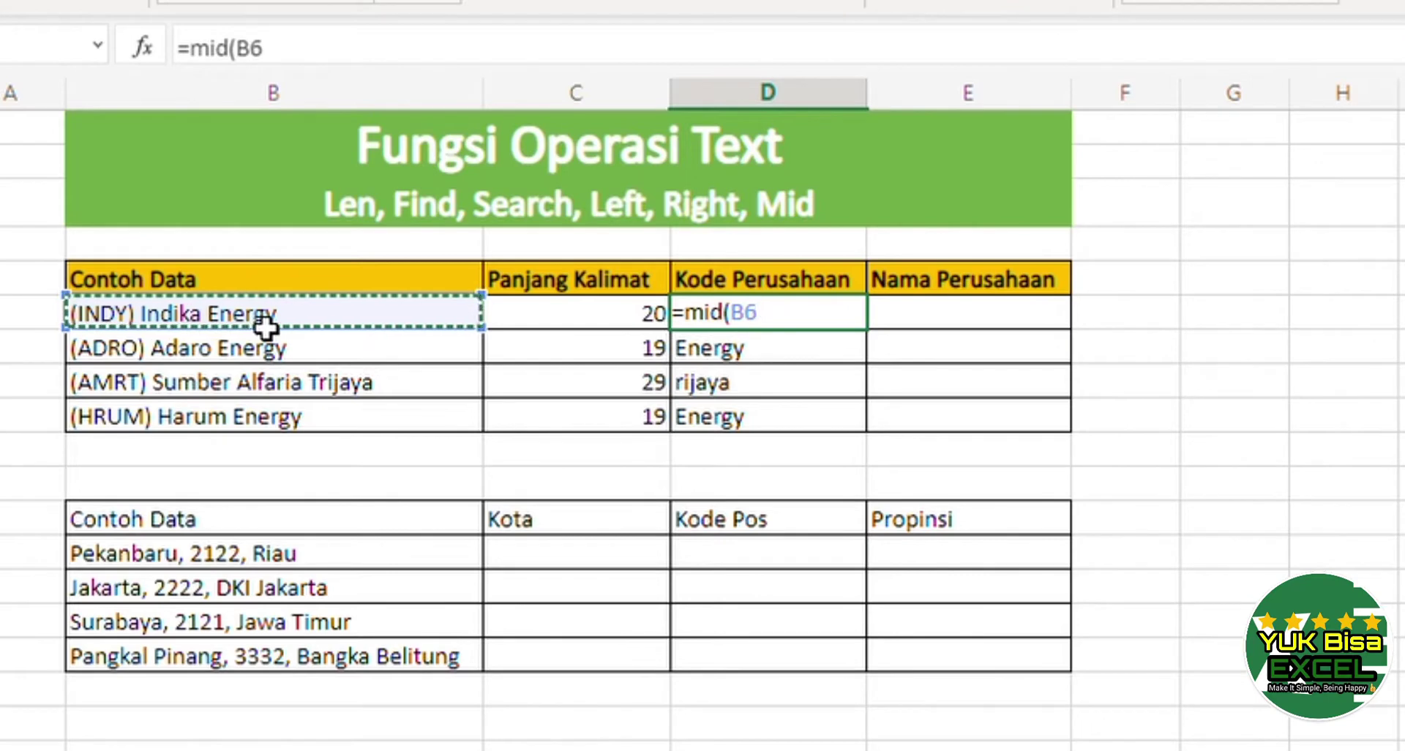
type(",")
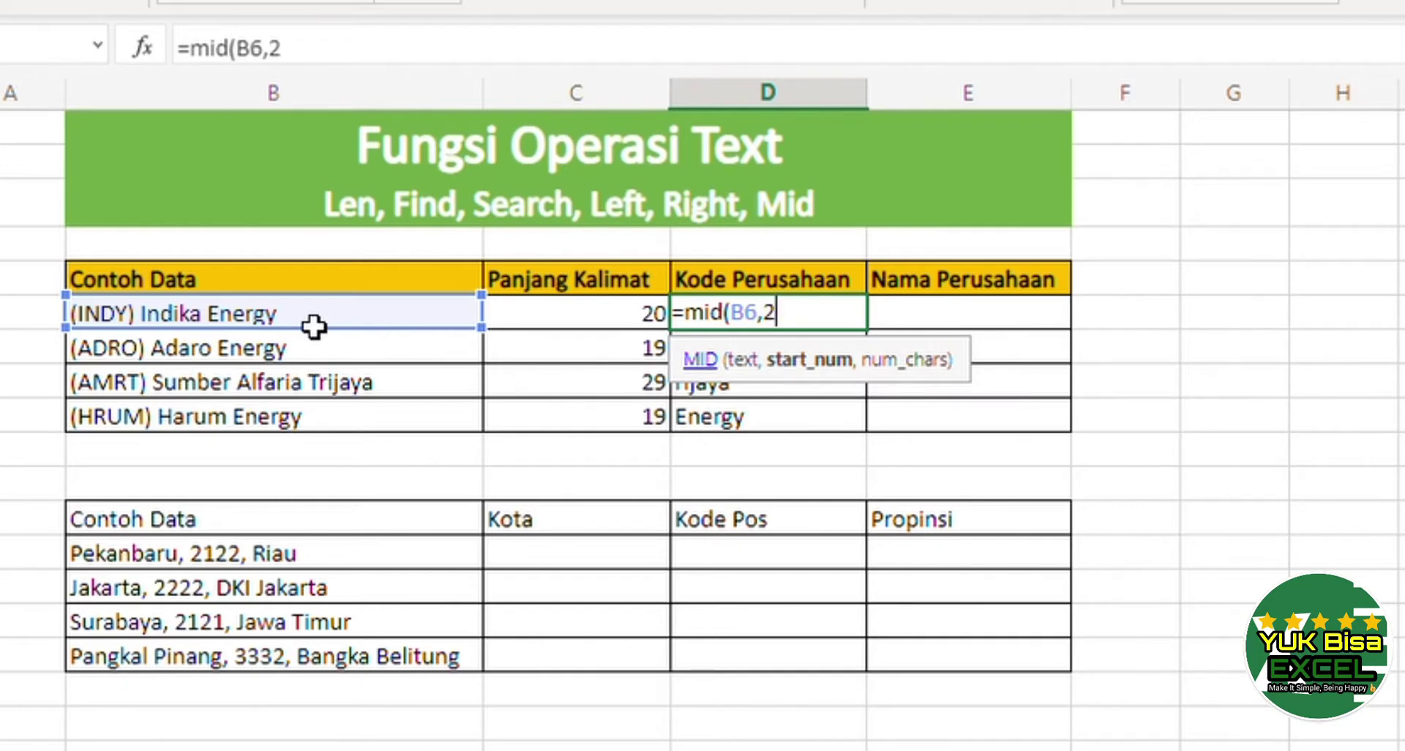
type("2,")
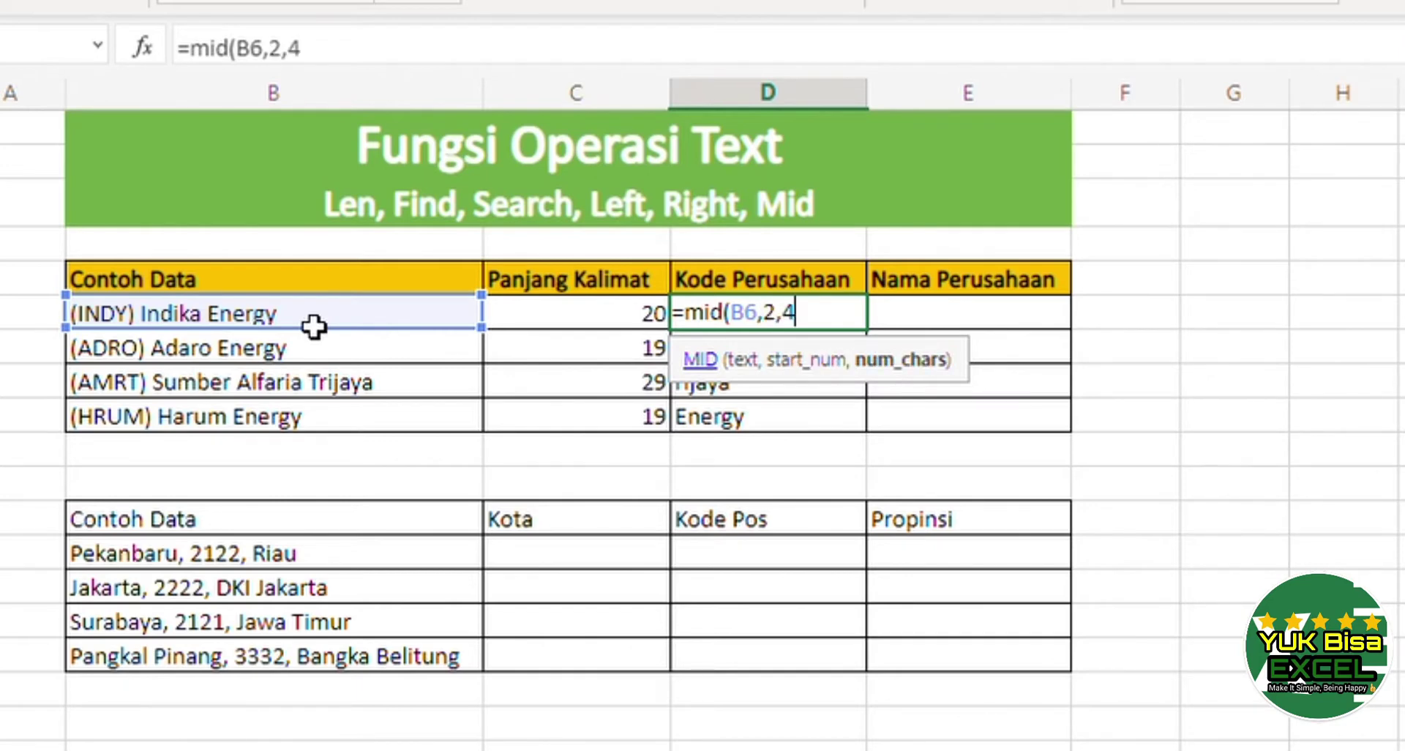
type("4)")
key("Return")
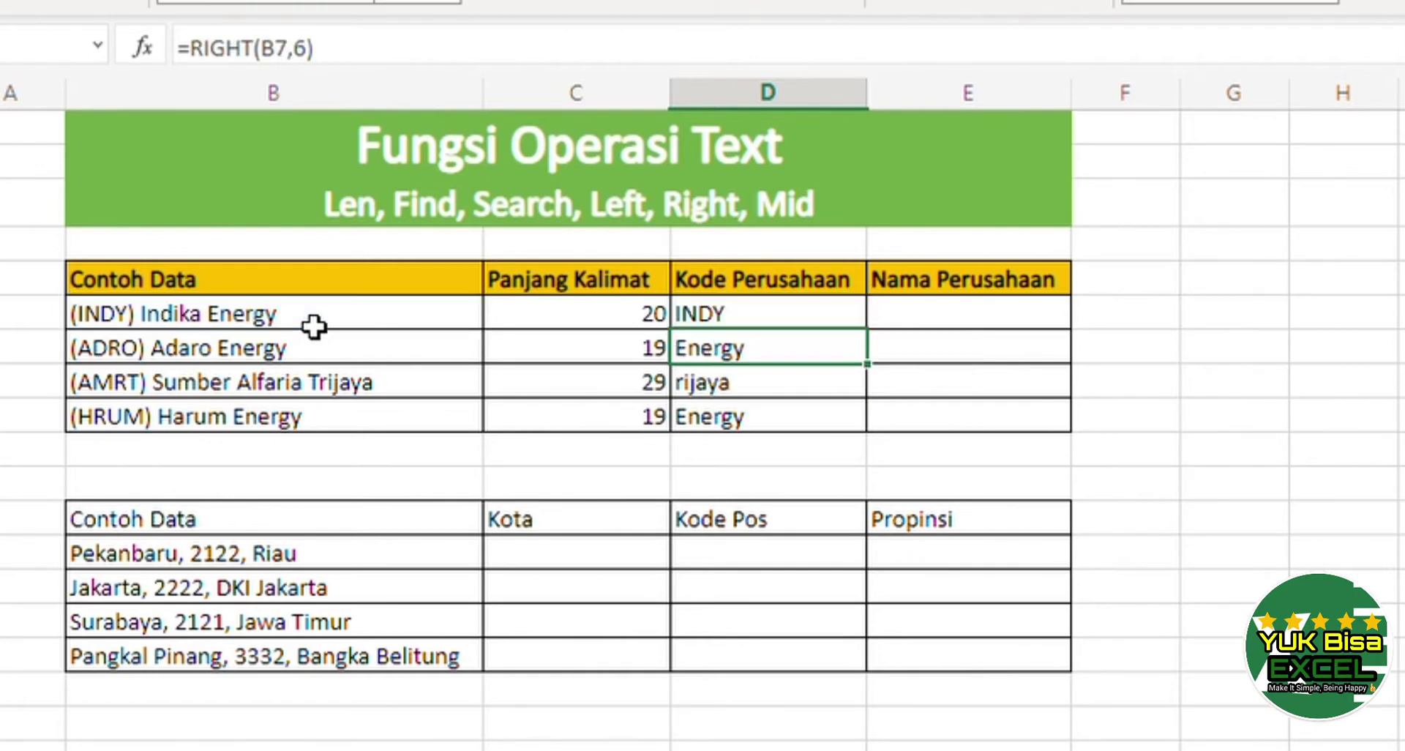
- Copy the MID formula from D6 over the Kode Perusahaan cells D7:D9
key("Up")
key("ctrl+c")
key("Down")
key("shift+Down")
key("shift+Down")
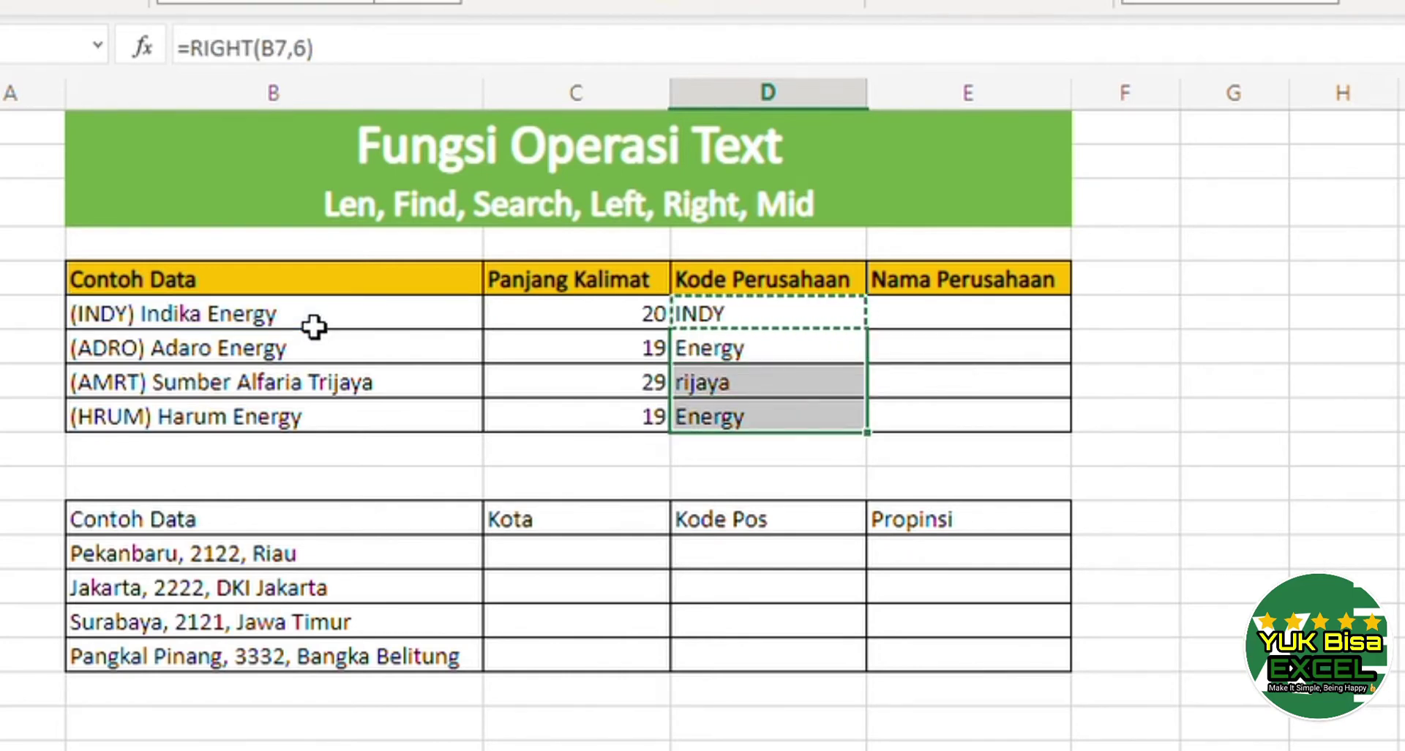
key("ctrl+v")
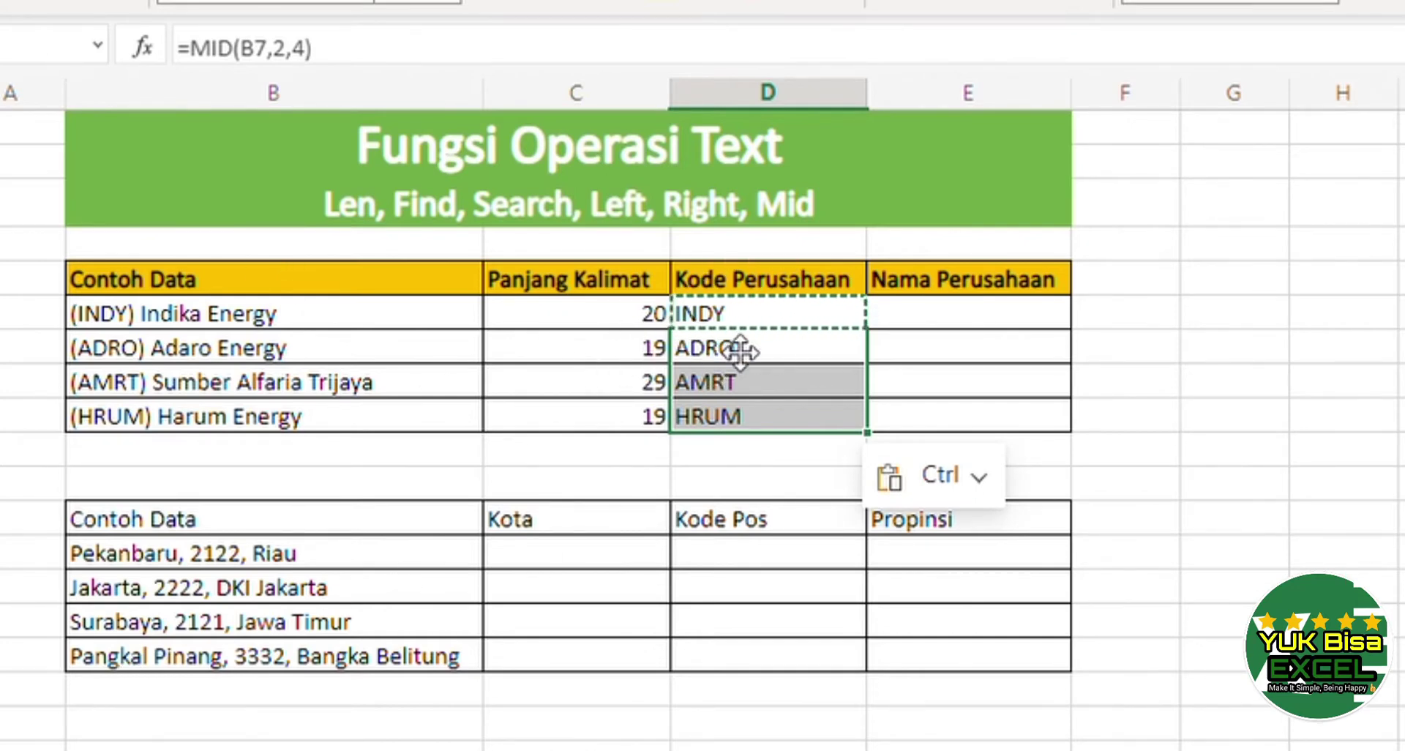
- Enter the formula =mid(B6,8,leng(B6)-8) in E6 to extract the company name
left_click(747, 326)
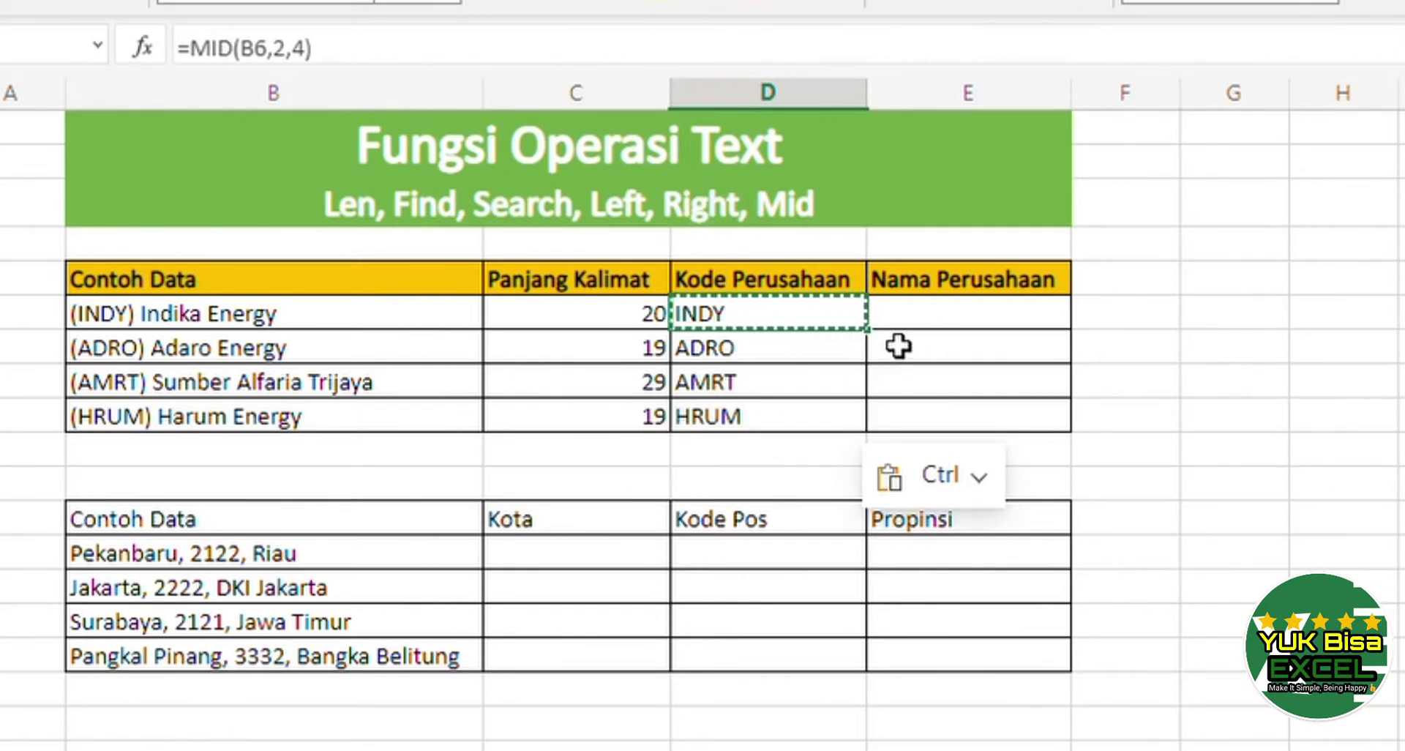
left_click(929, 327)
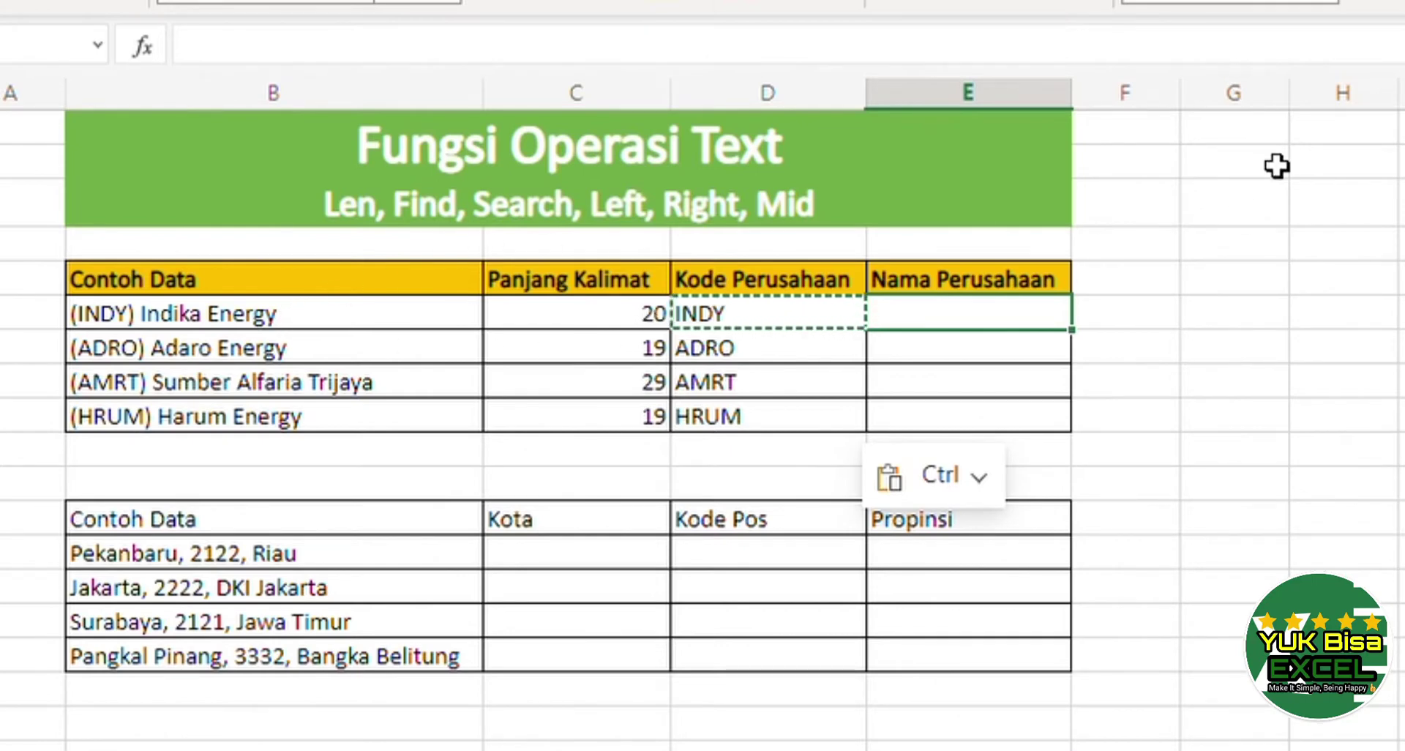
type("=")
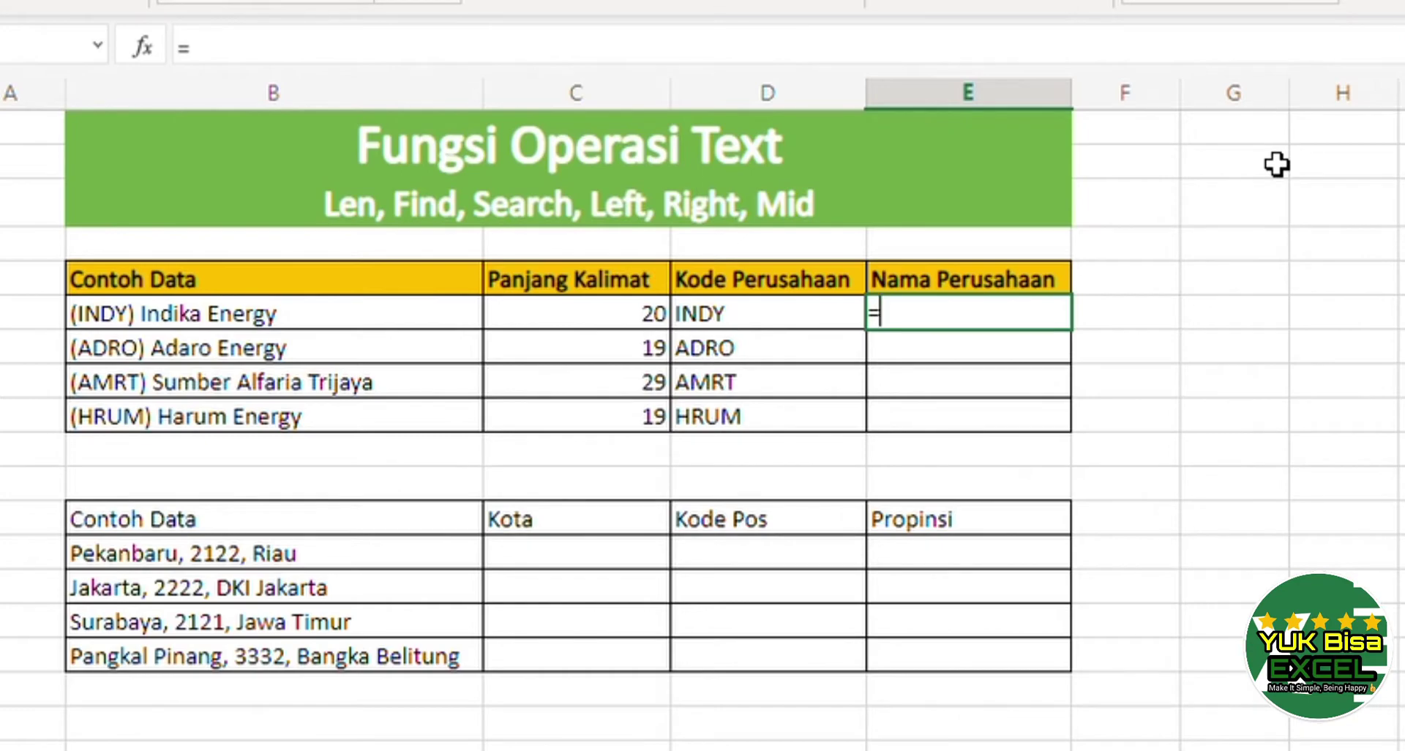
type("m")
key("BackSpace")
type("mid(")
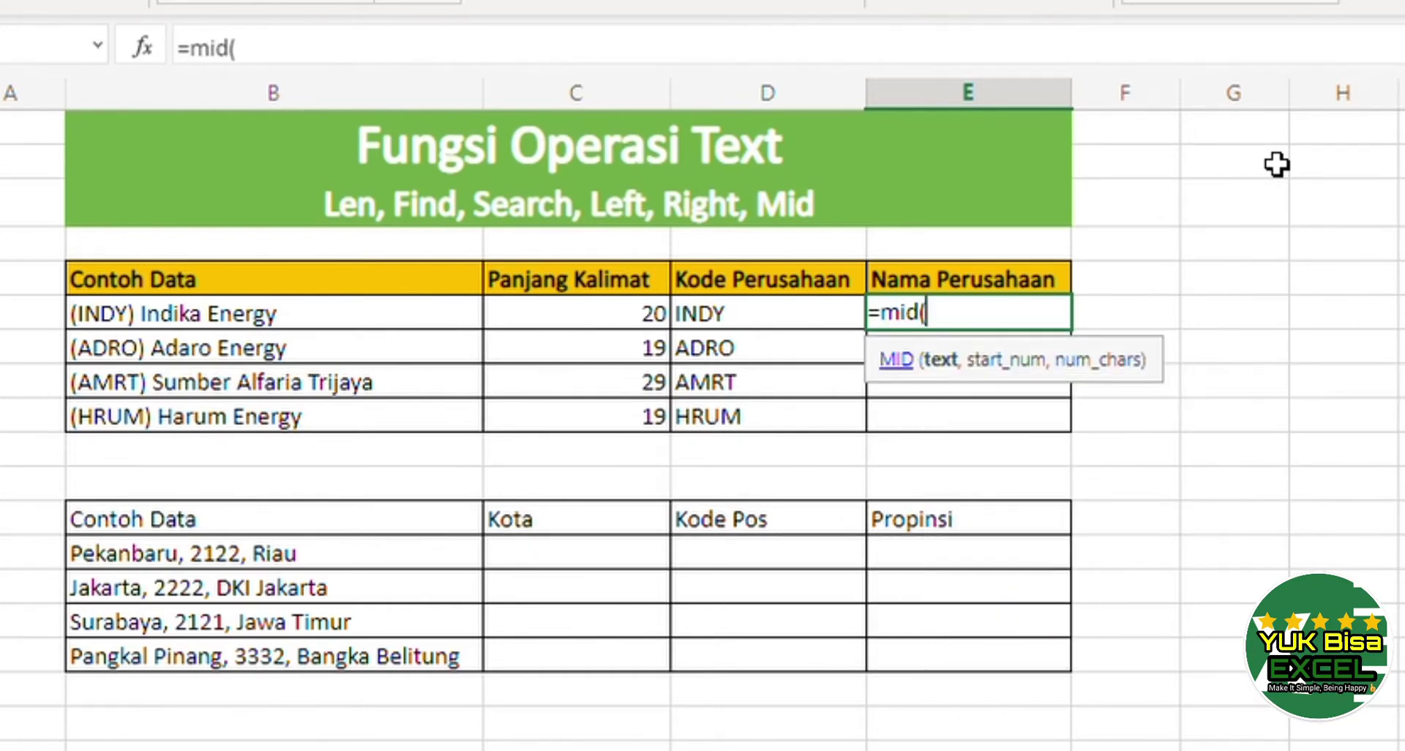
left_click(376, 321)
type(",")
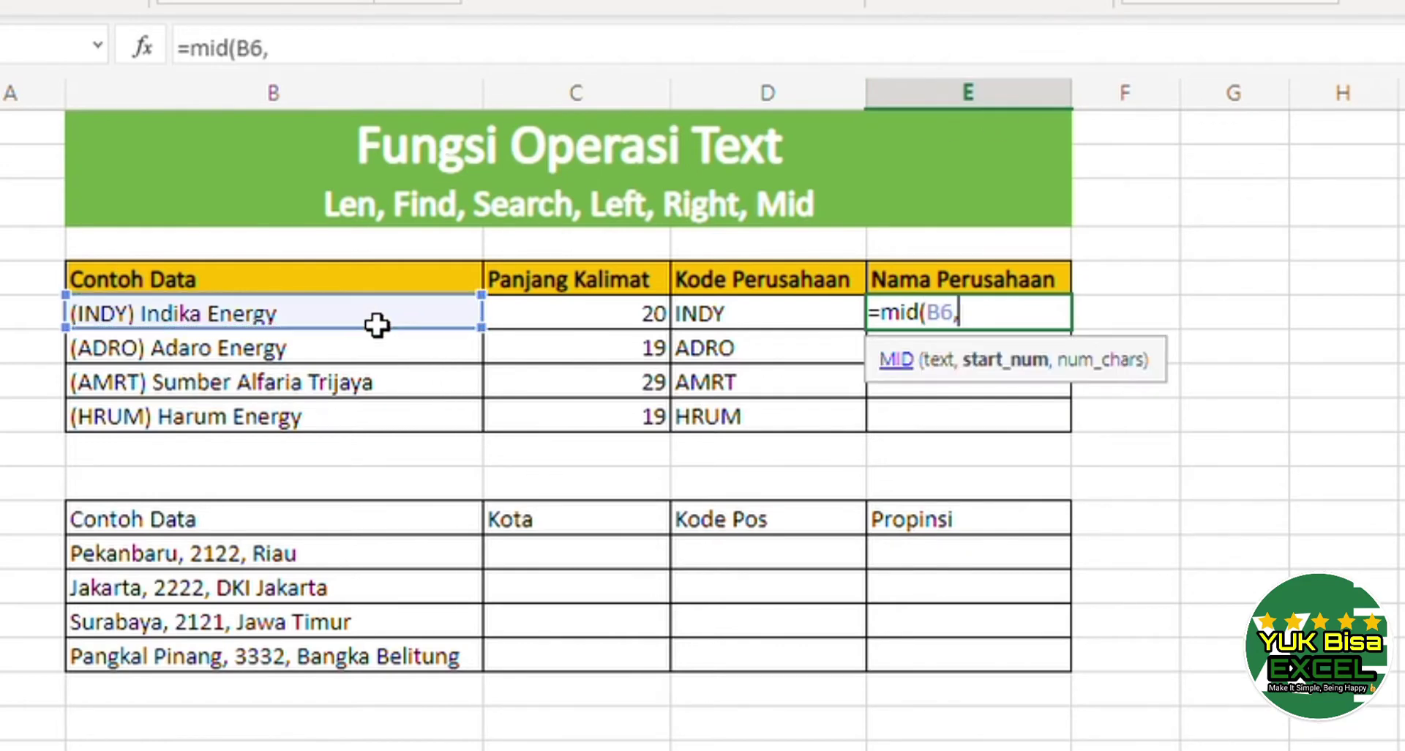
type("8,")
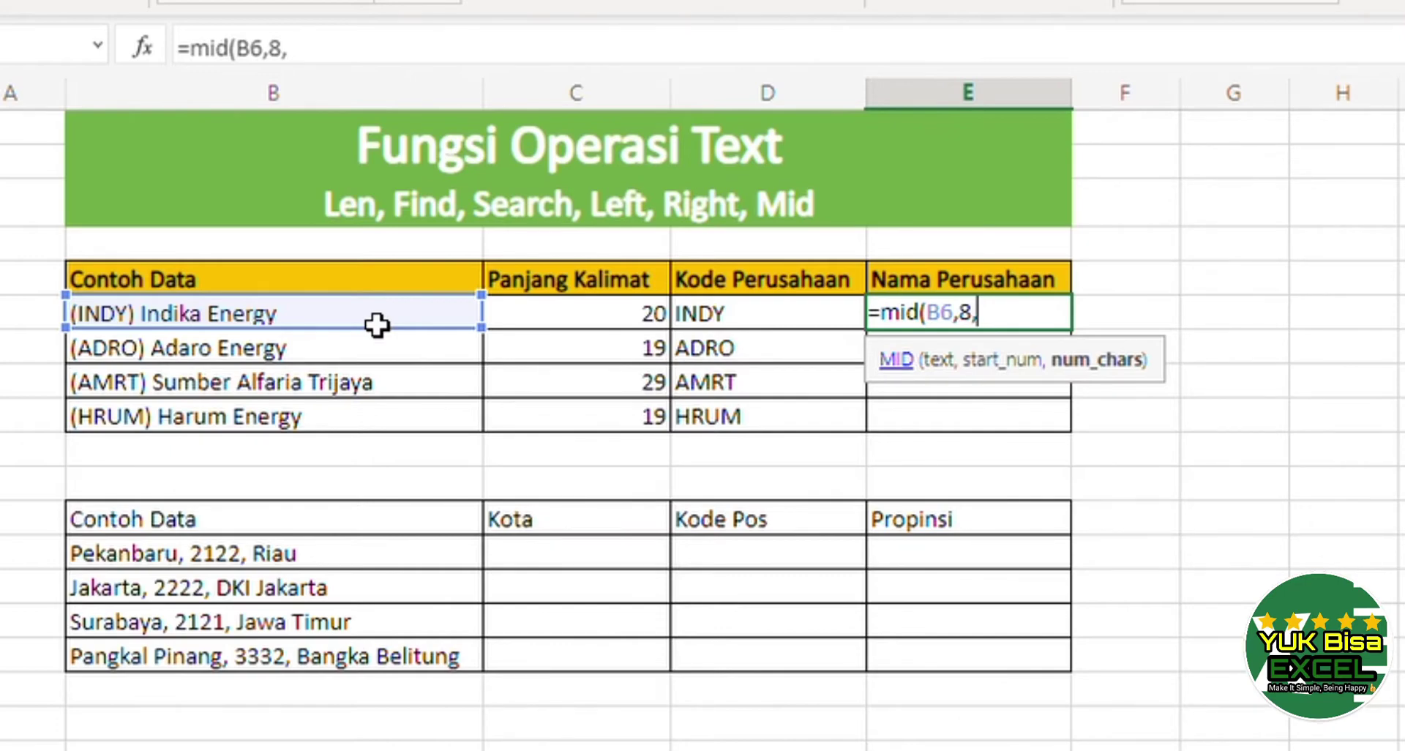
type("leng(")
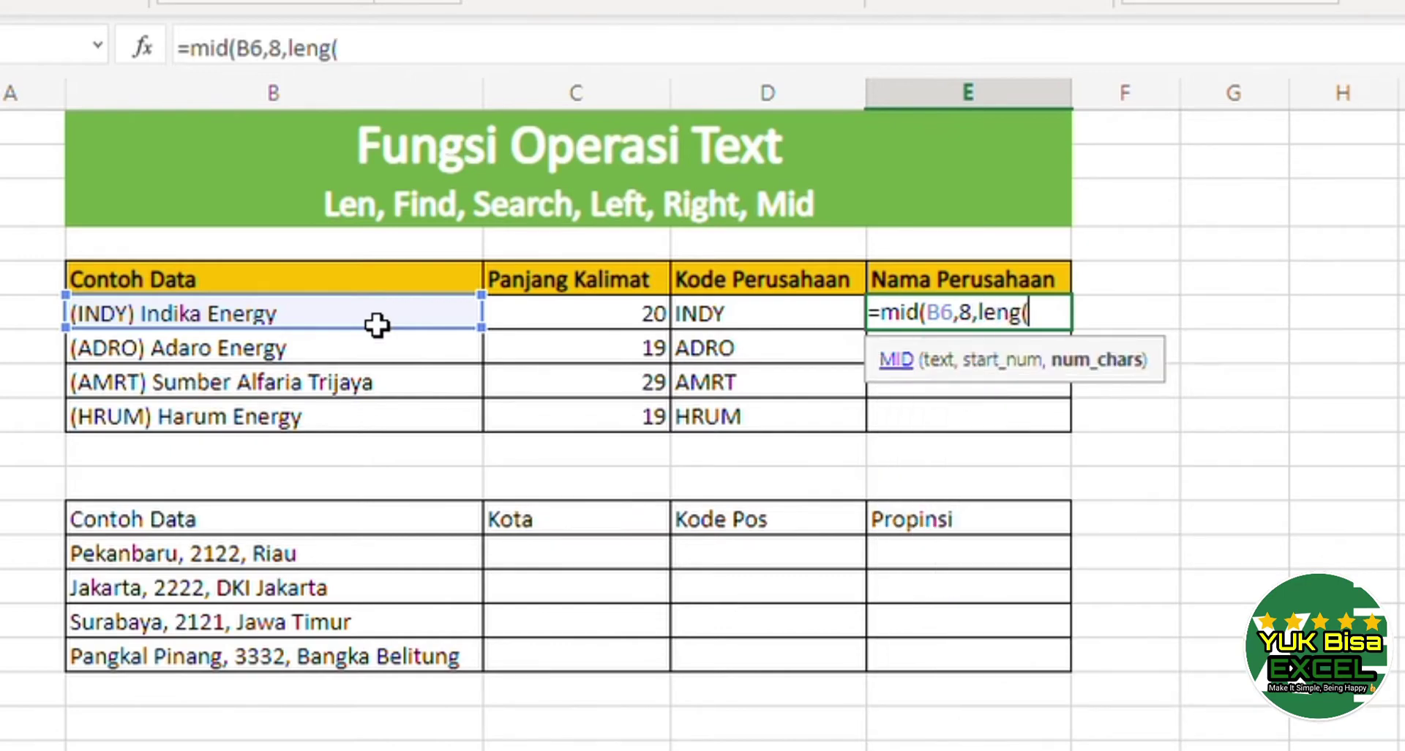
left_click(377, 325)
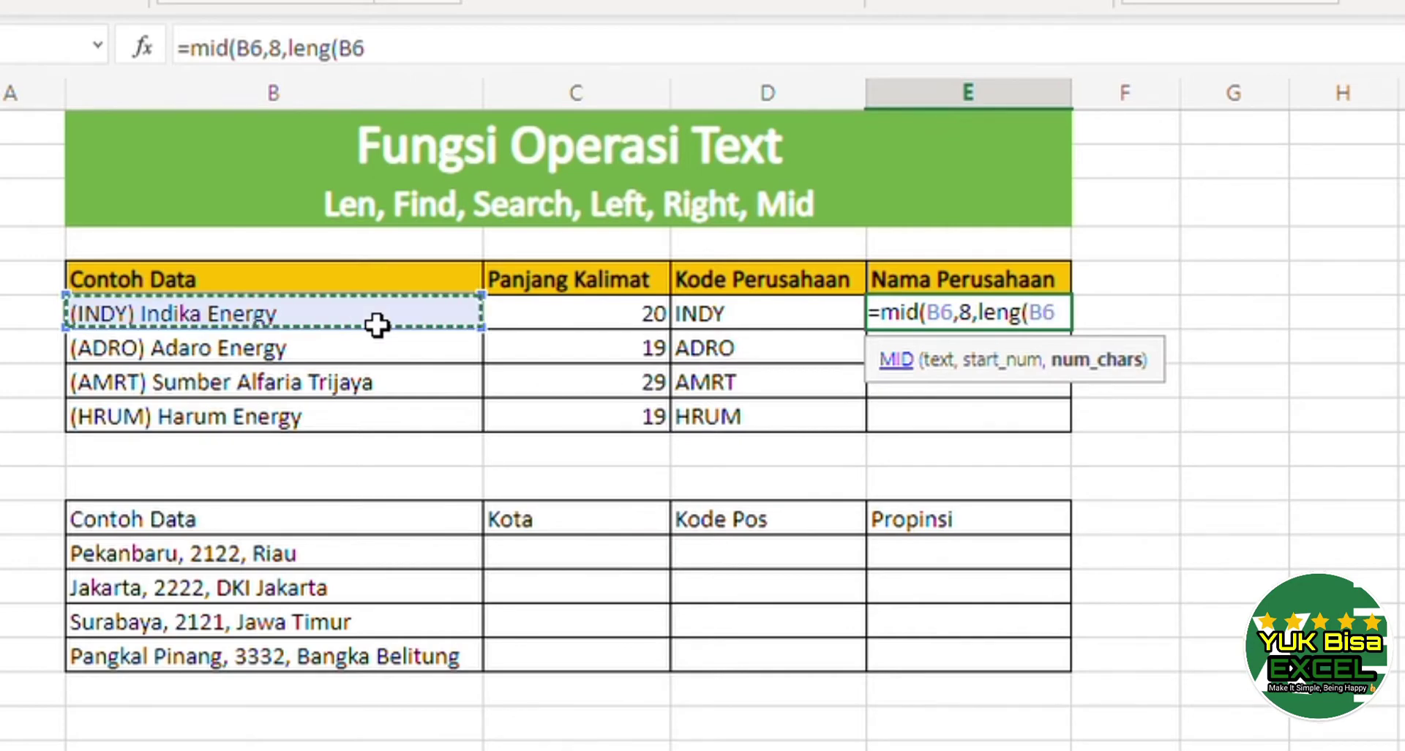
type(")")
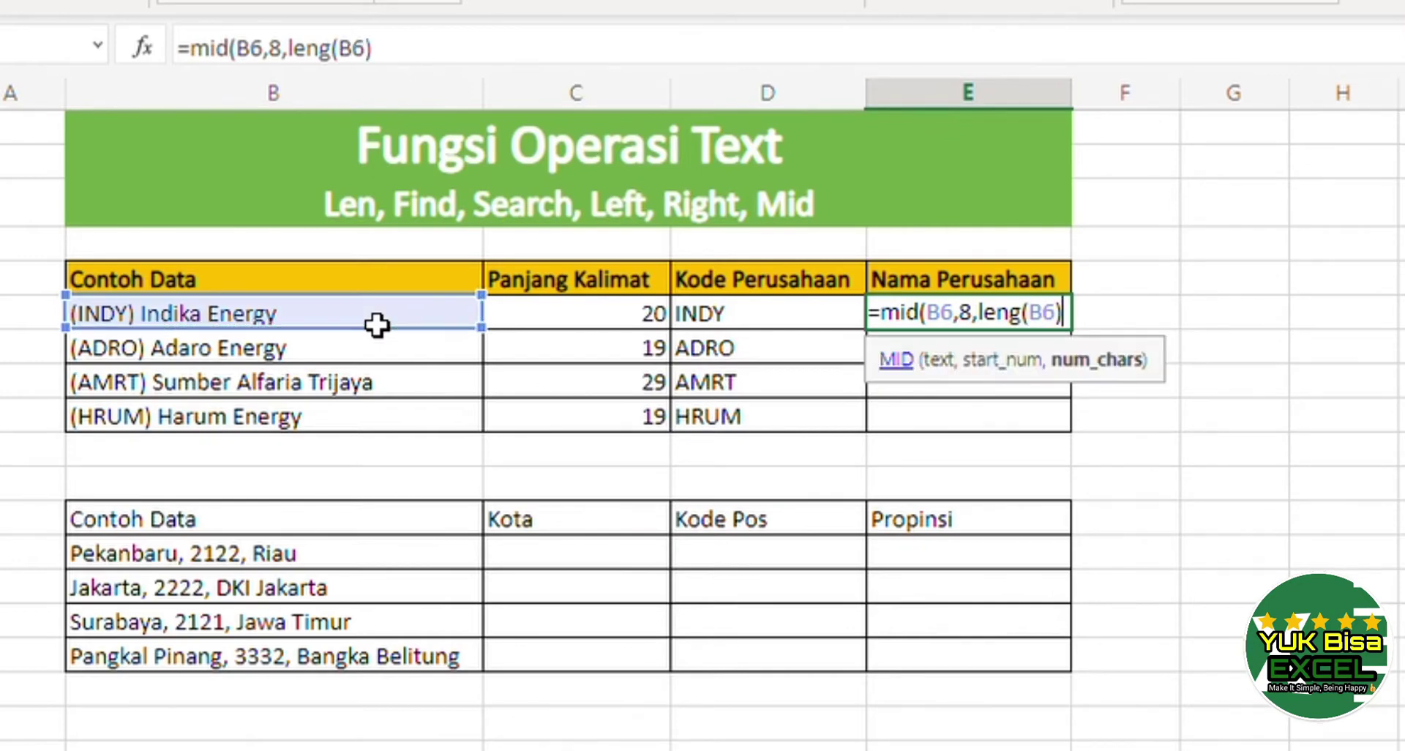
type("-")
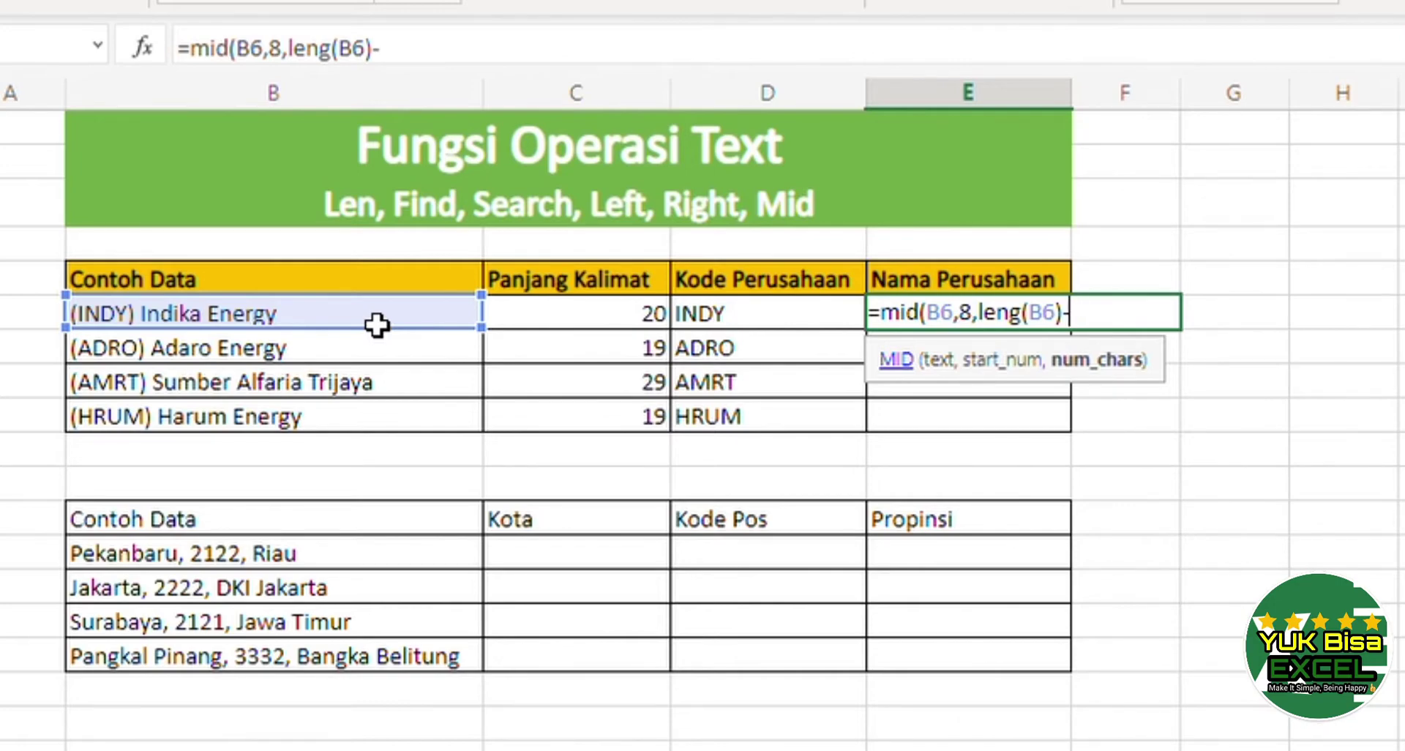
type("8)")
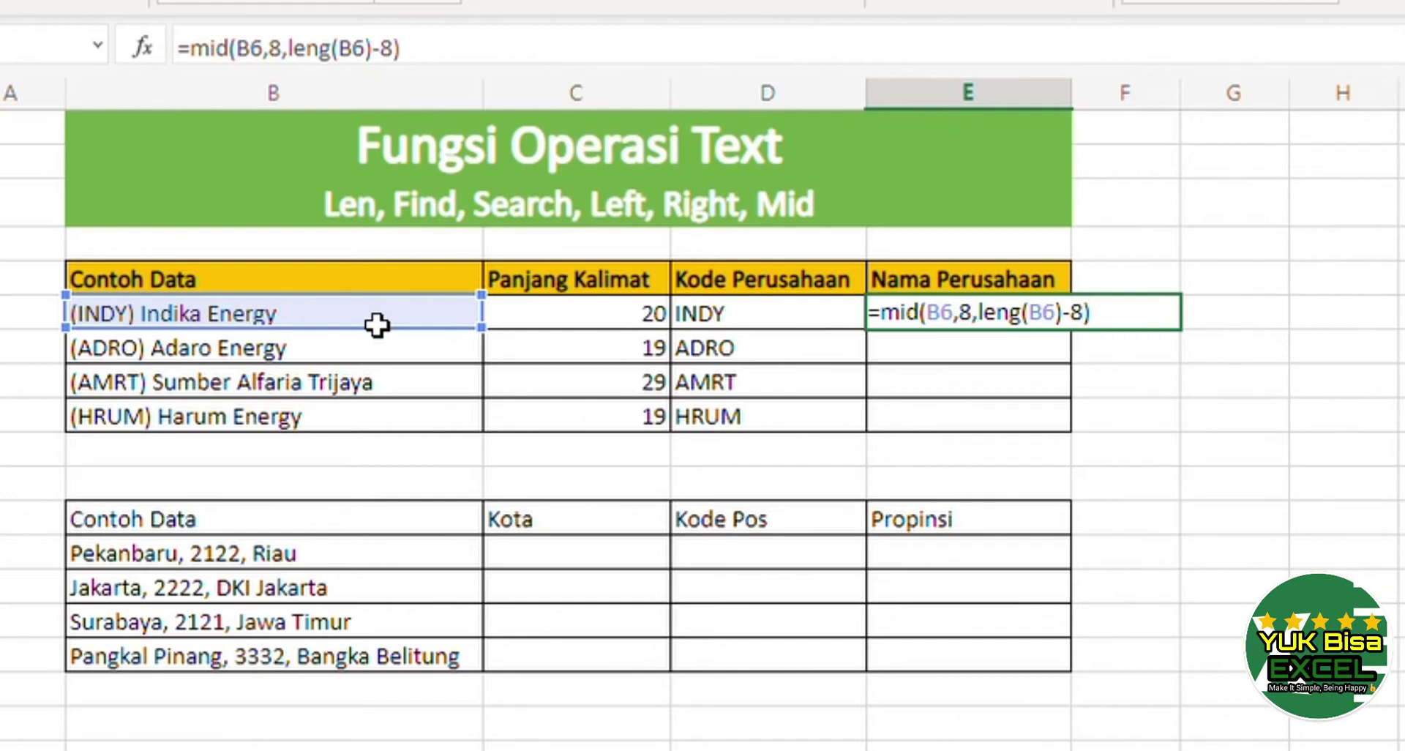
key("Return")
key("Up")
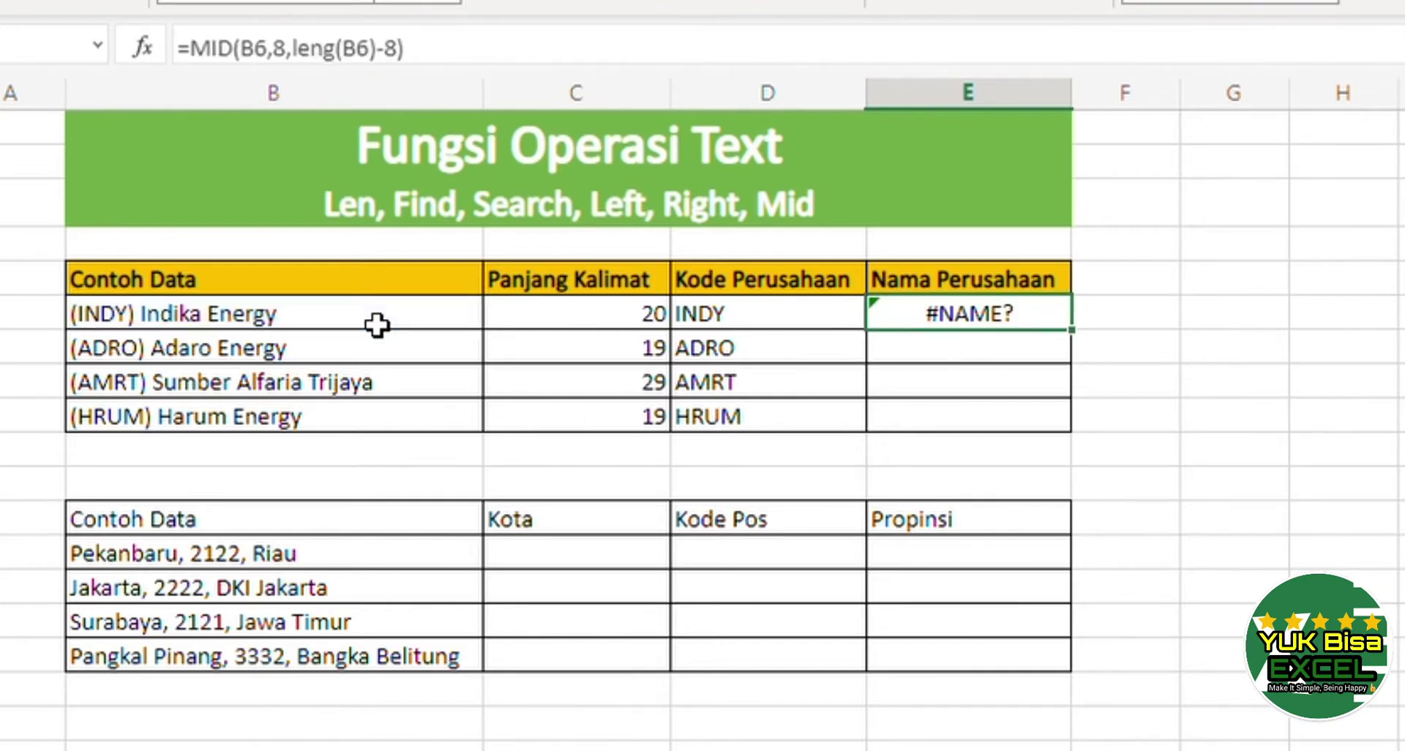
- Correct the misspelled function name leng to len in the E6 formula
key("F2")
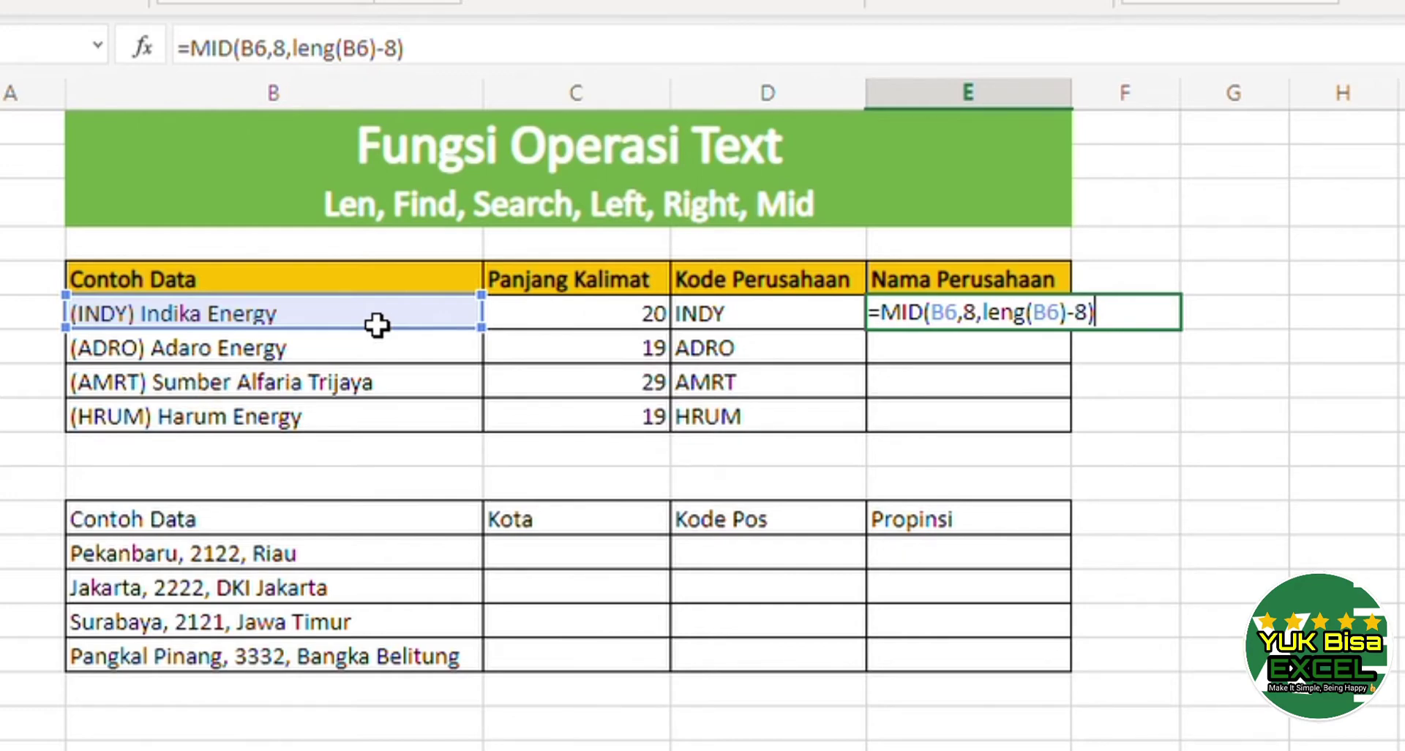
key("Left")
key("shift+Left")
key("shift+Left")
key("shift+Left")
key("shift+Left")
key("shift+Left")
key("shift+Left")
key("shift+Left")
key("shift+Left")
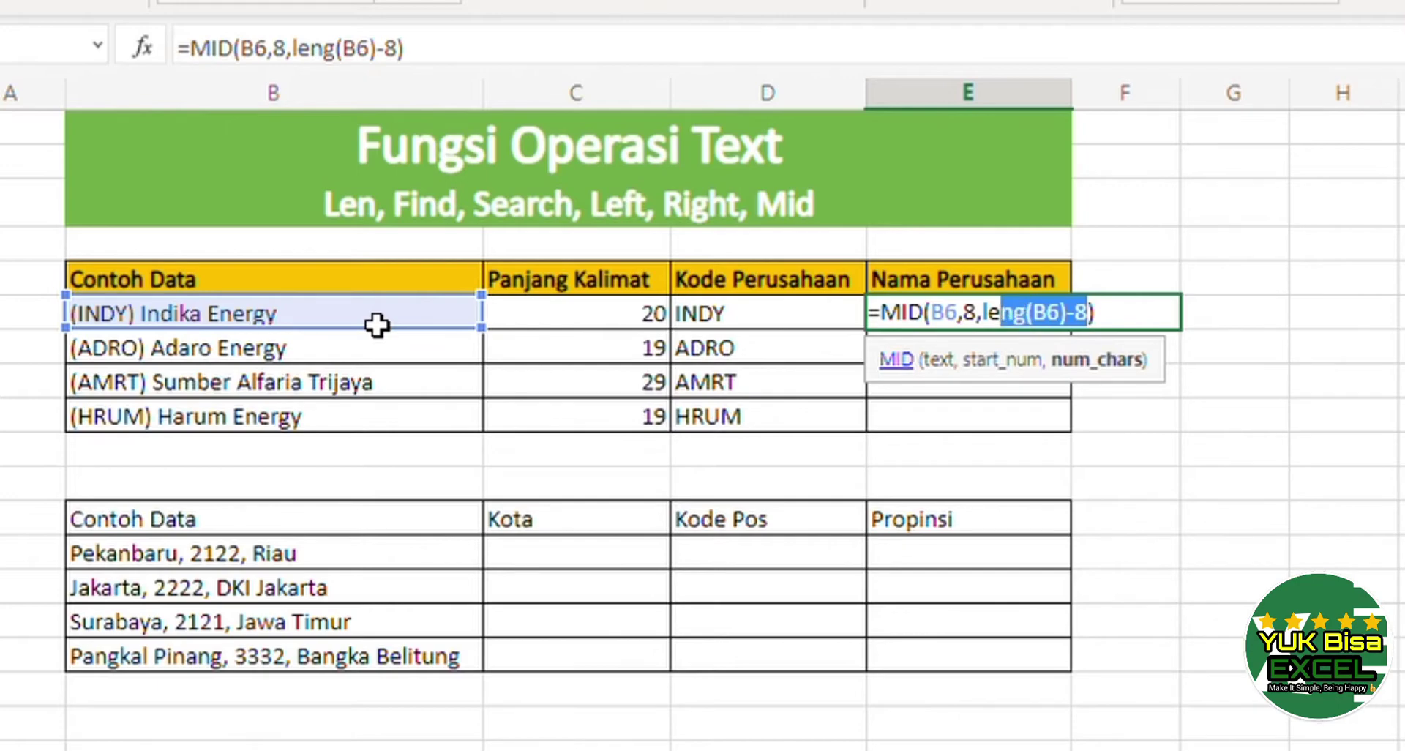
key("shift+Left")
key("shift+Left")
key("Right")
key("Left")
key("Left")
key("Left")
key("Left")
key("Left")
key("Left")
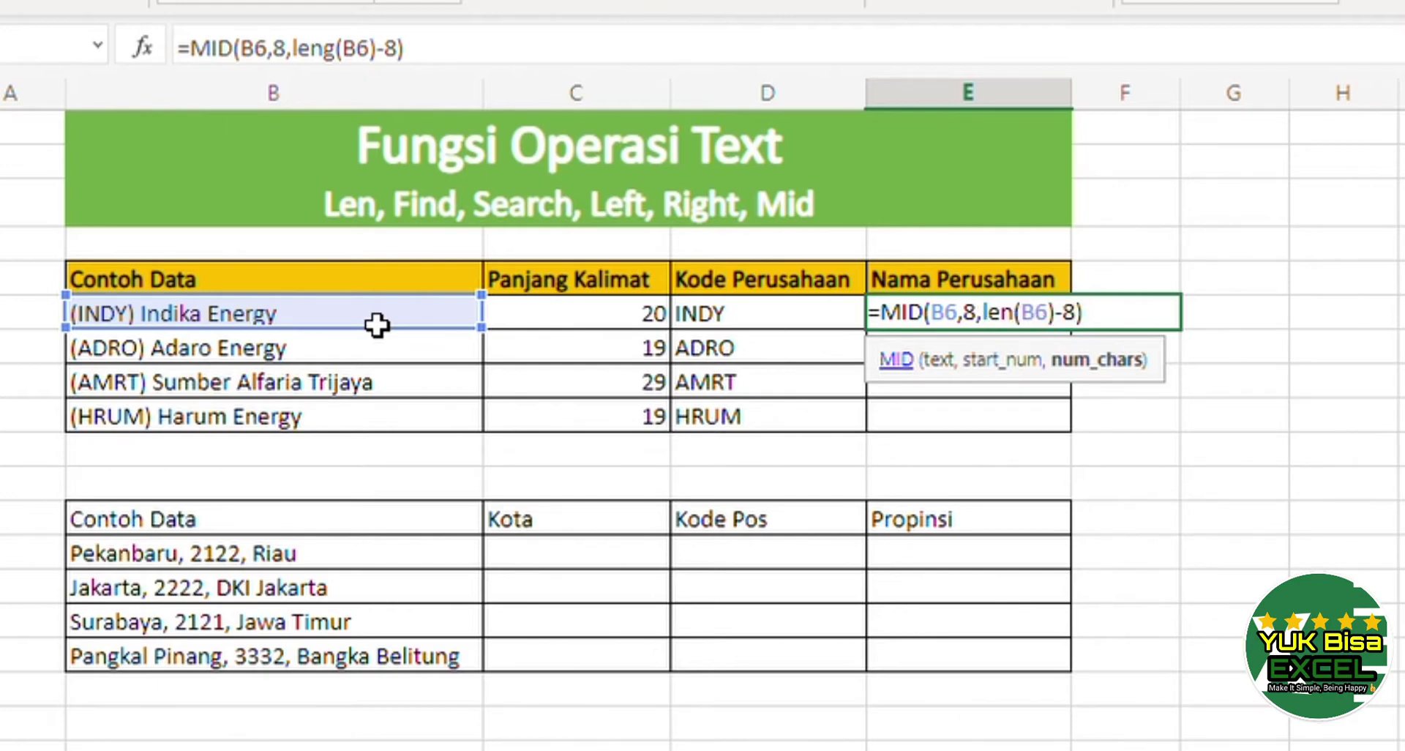
key("BackSpace")
key("Return")
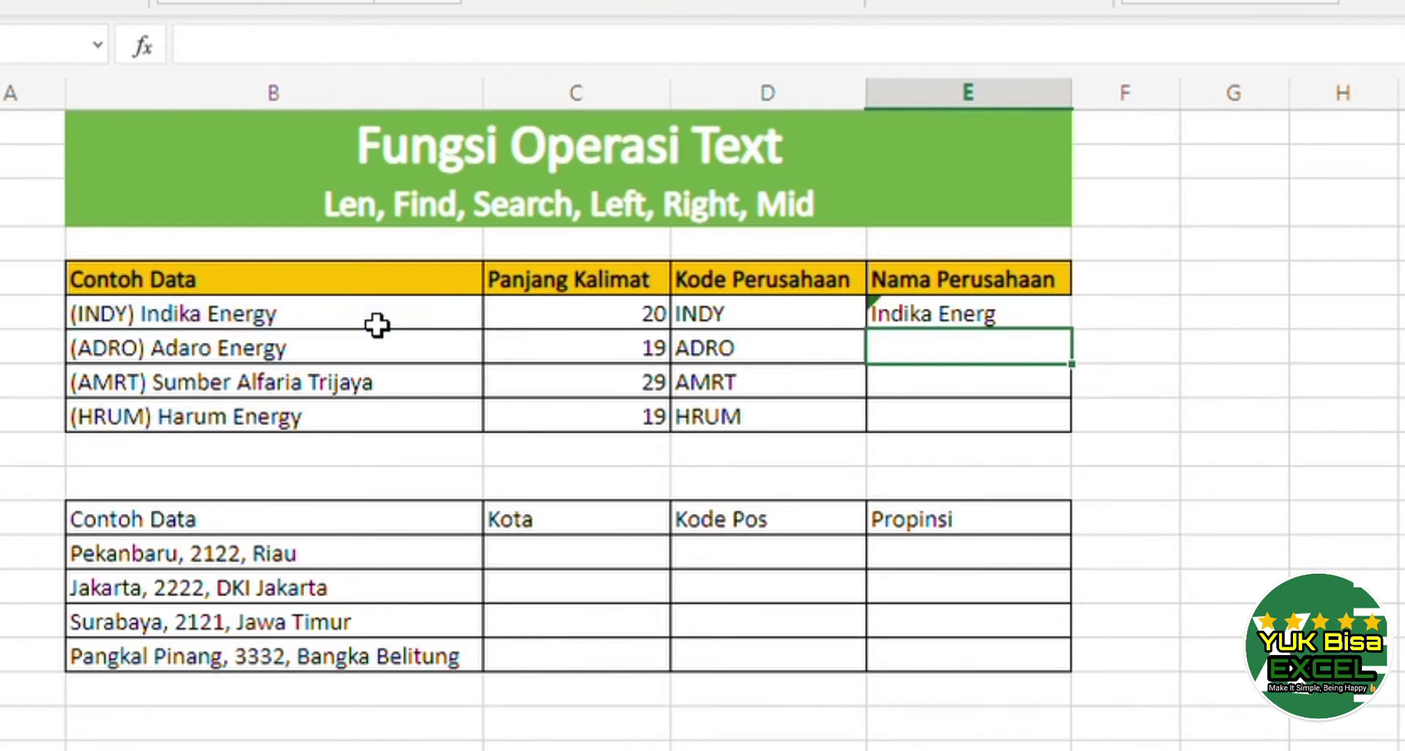
- Change the number subtracted from LEN(B6) in the E6 formula to 7
key("Up")
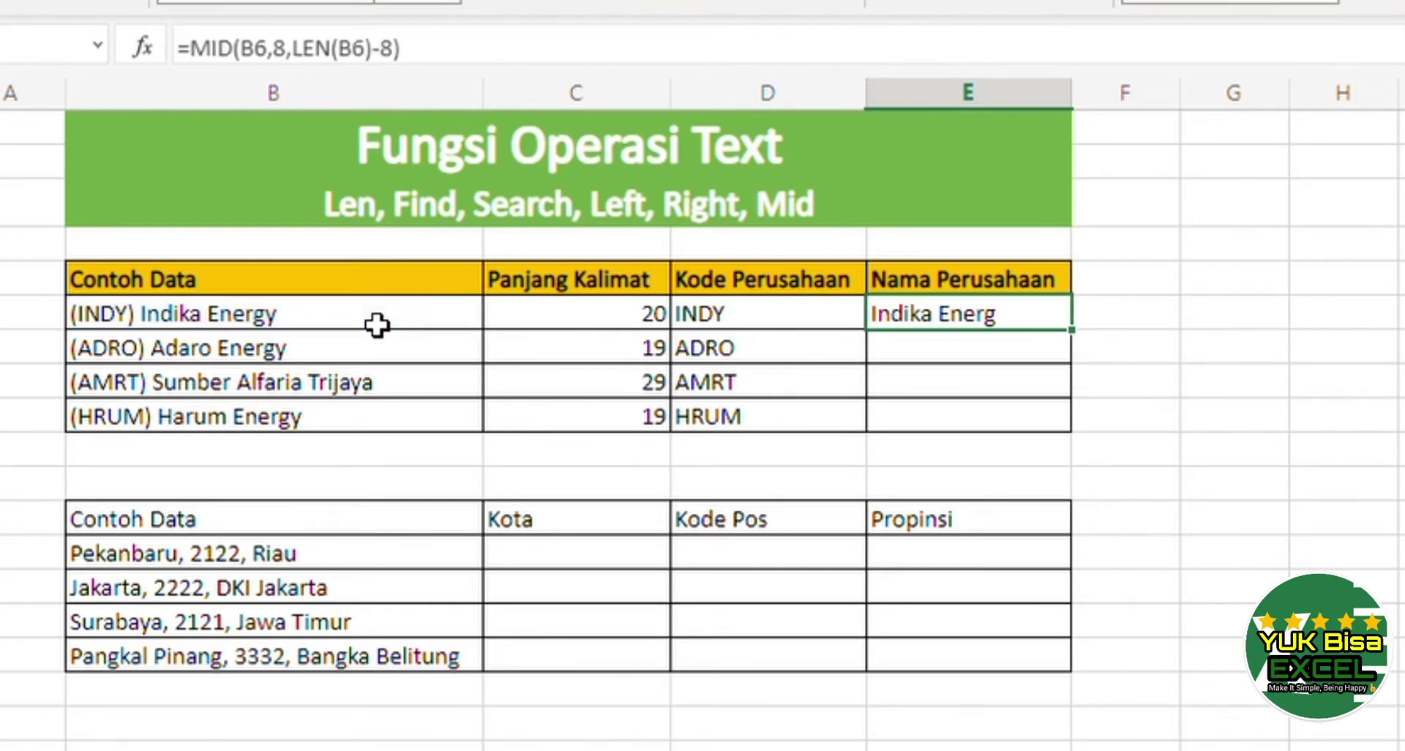
key("Down")
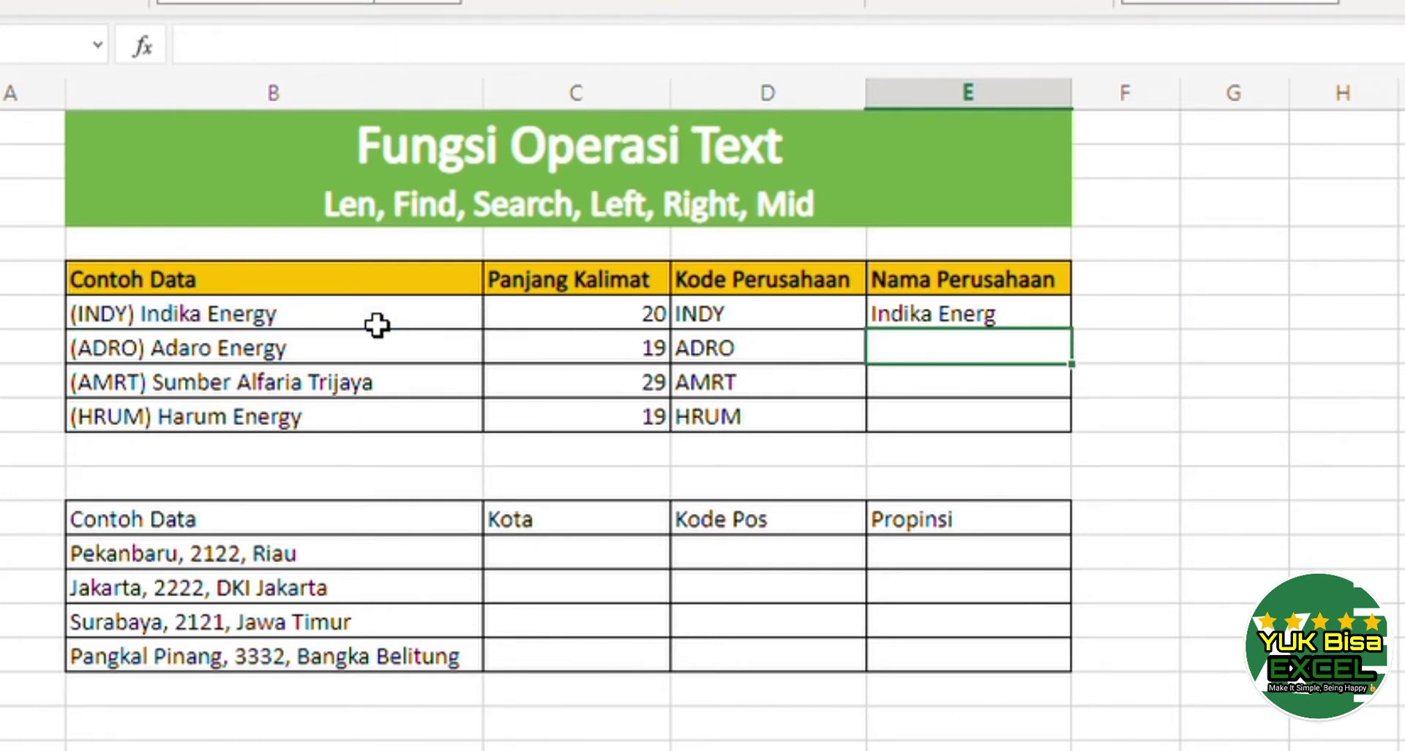
key("Up")
key("F2")
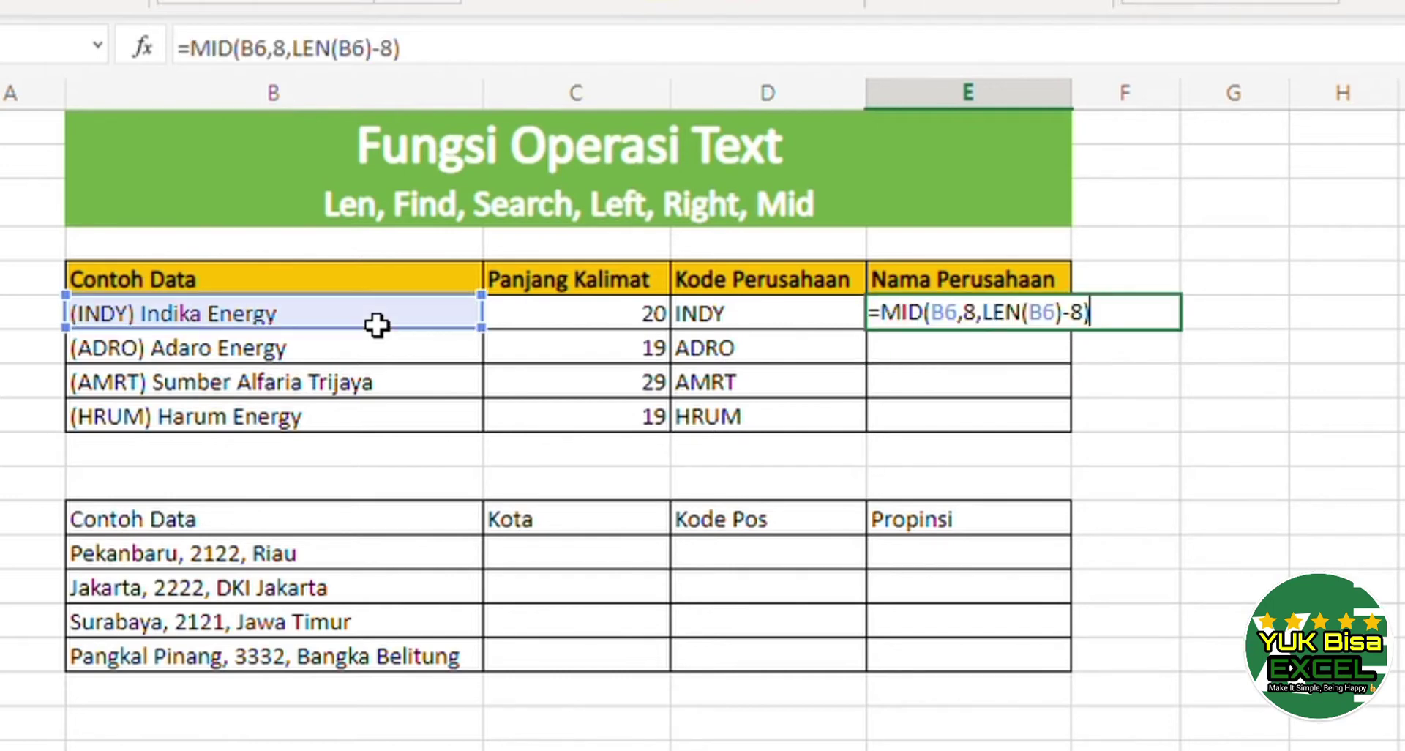
key("Left")
key("shift+Left")
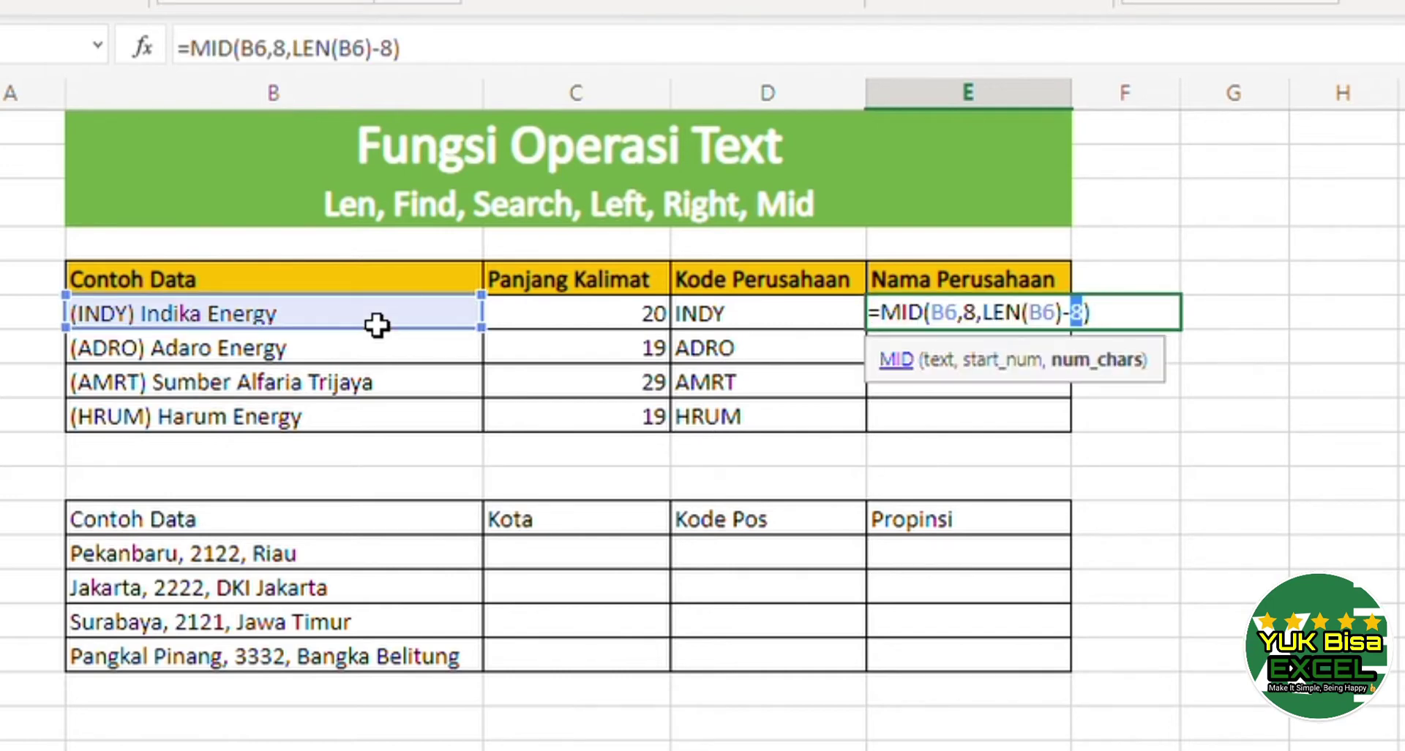
type("7")
key("Return")
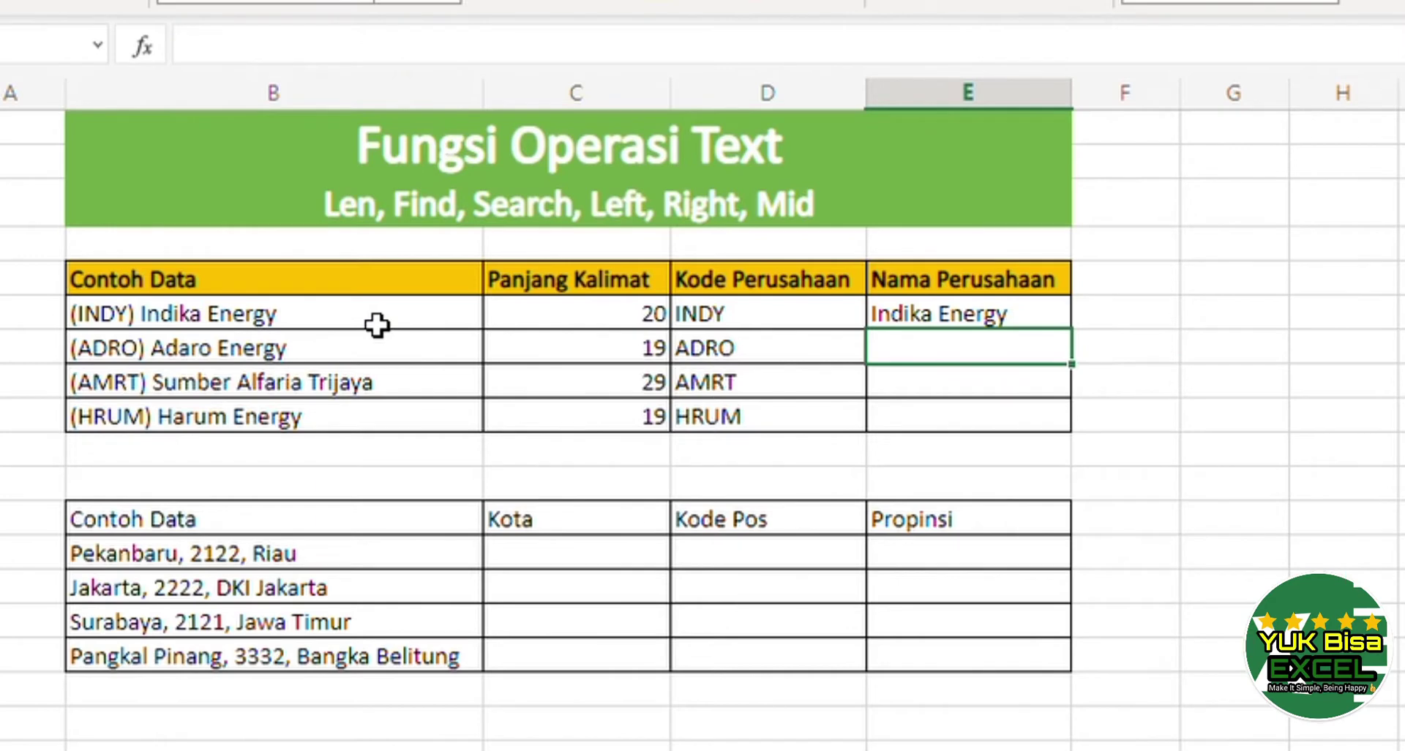
- Examine the E6 formula, highlighting its LEN(B6)-7 argument that sets the number of characters to extract
key("Up")
key("F2")
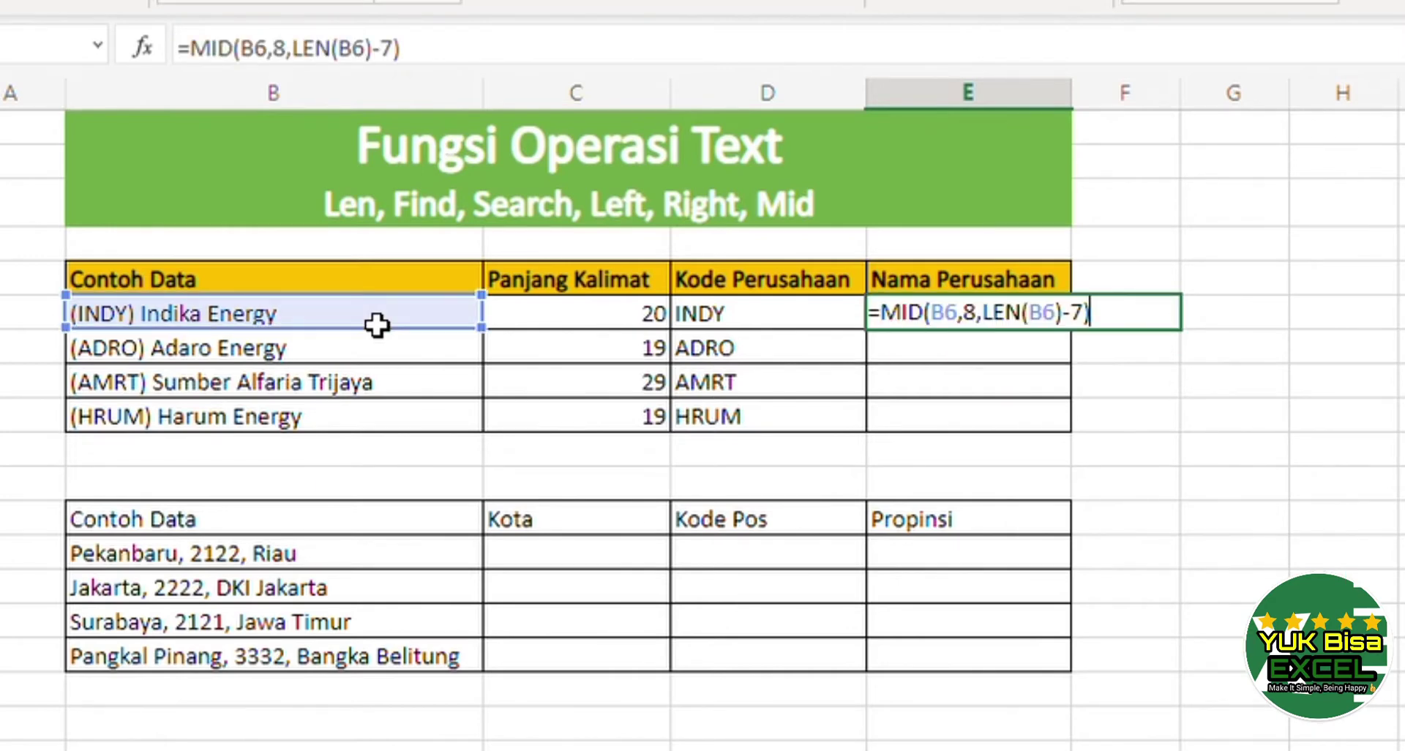
key("Return")
key("Up")
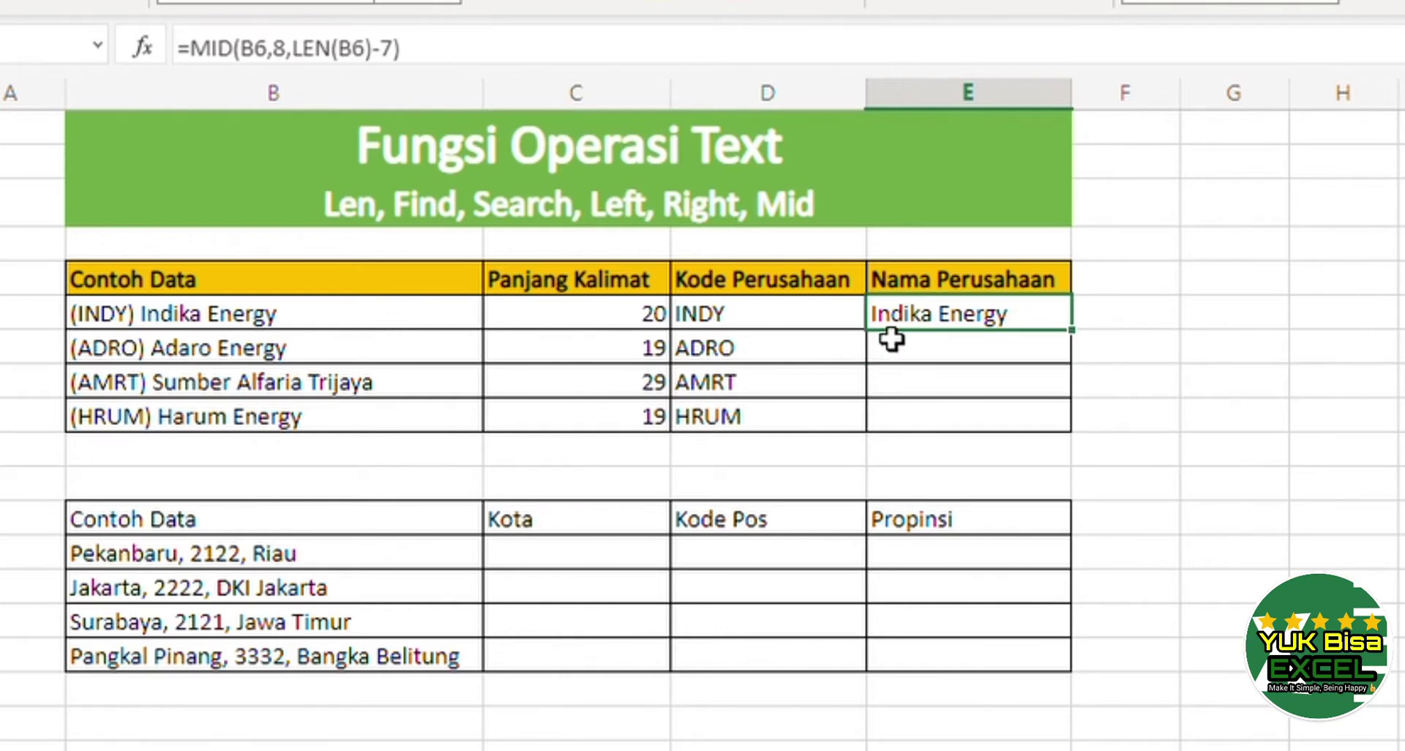
key("F2")
key("Left")
key("Left")
key("Left")
key("Left")
key("Left")
key("Left")
key("Left")
key("Left")
key("Left")
key("Left")
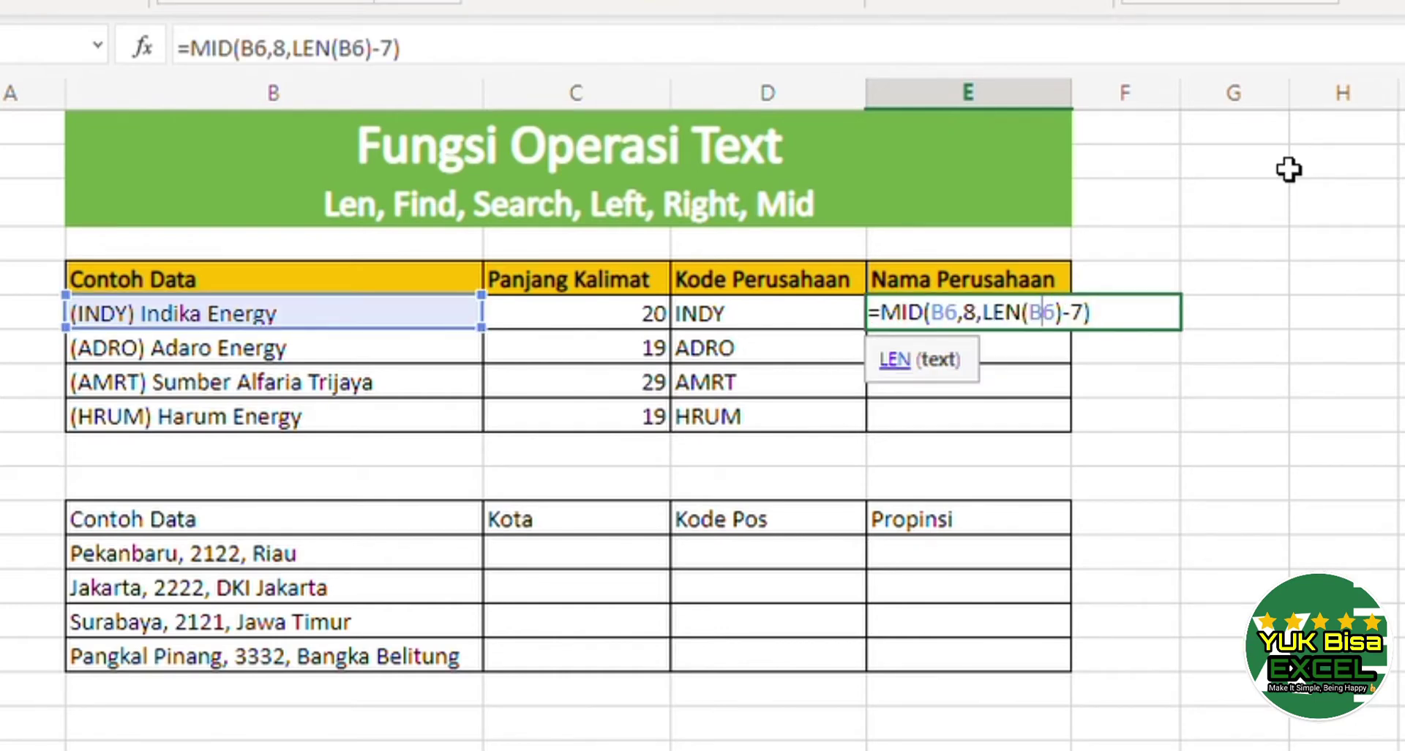
key("shift+Right")
key("shift+Right")
key("shift+Right")
key("shift+Right")
key("shift+Right")
key("shift+Right")
key("shift+Right")
key("shift+Right")
key("shift+Right")
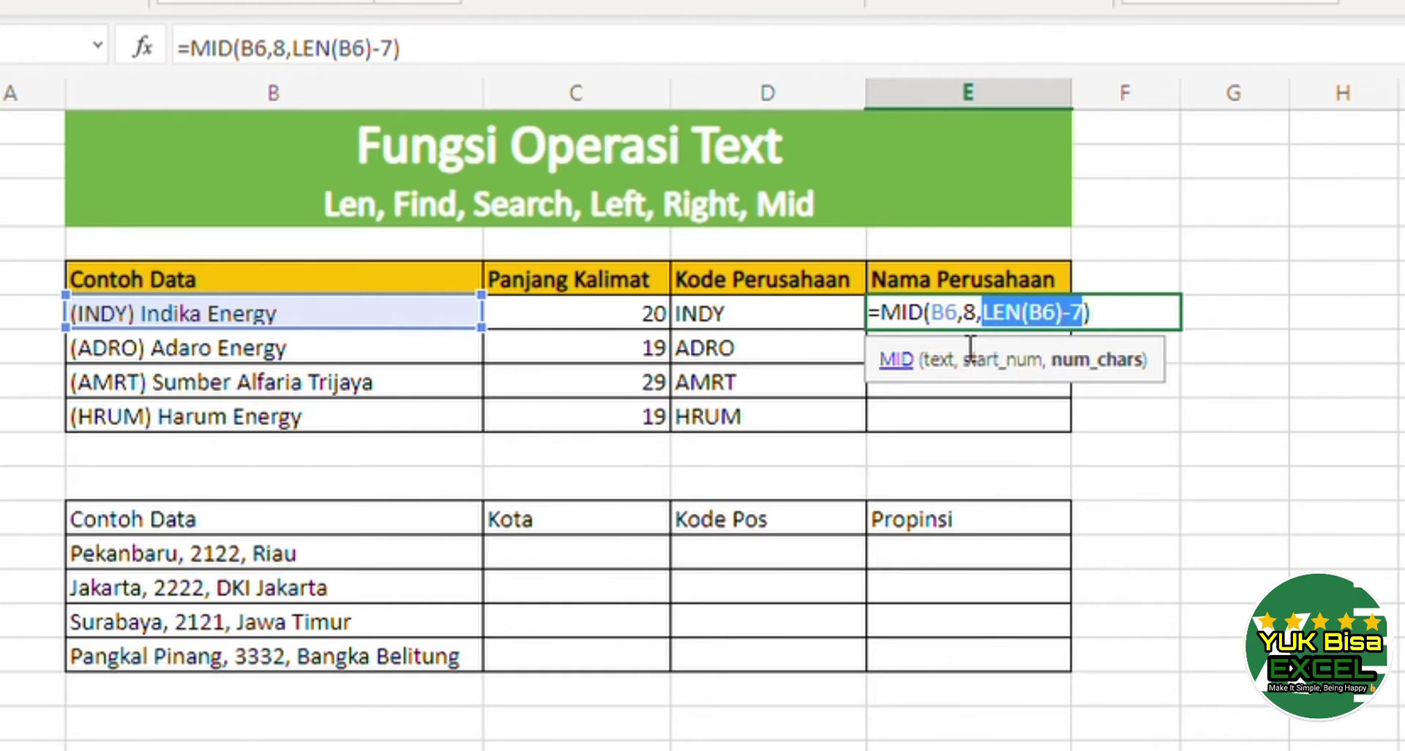
left_click(1064, 319)
key("Return")
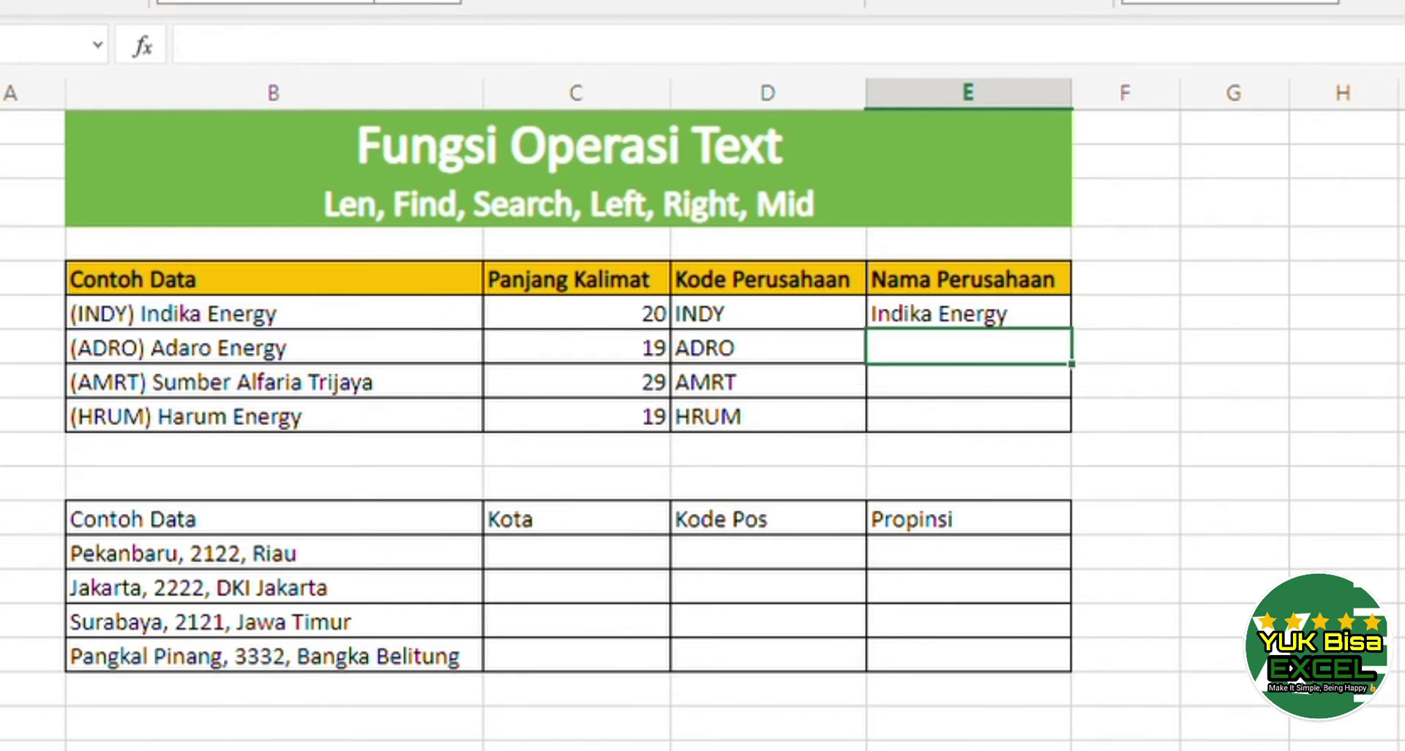
- Replace the LEN(B6)-7 argument of the E6 formula with its calculated value
key("Up")
key("F2")
key("Left")
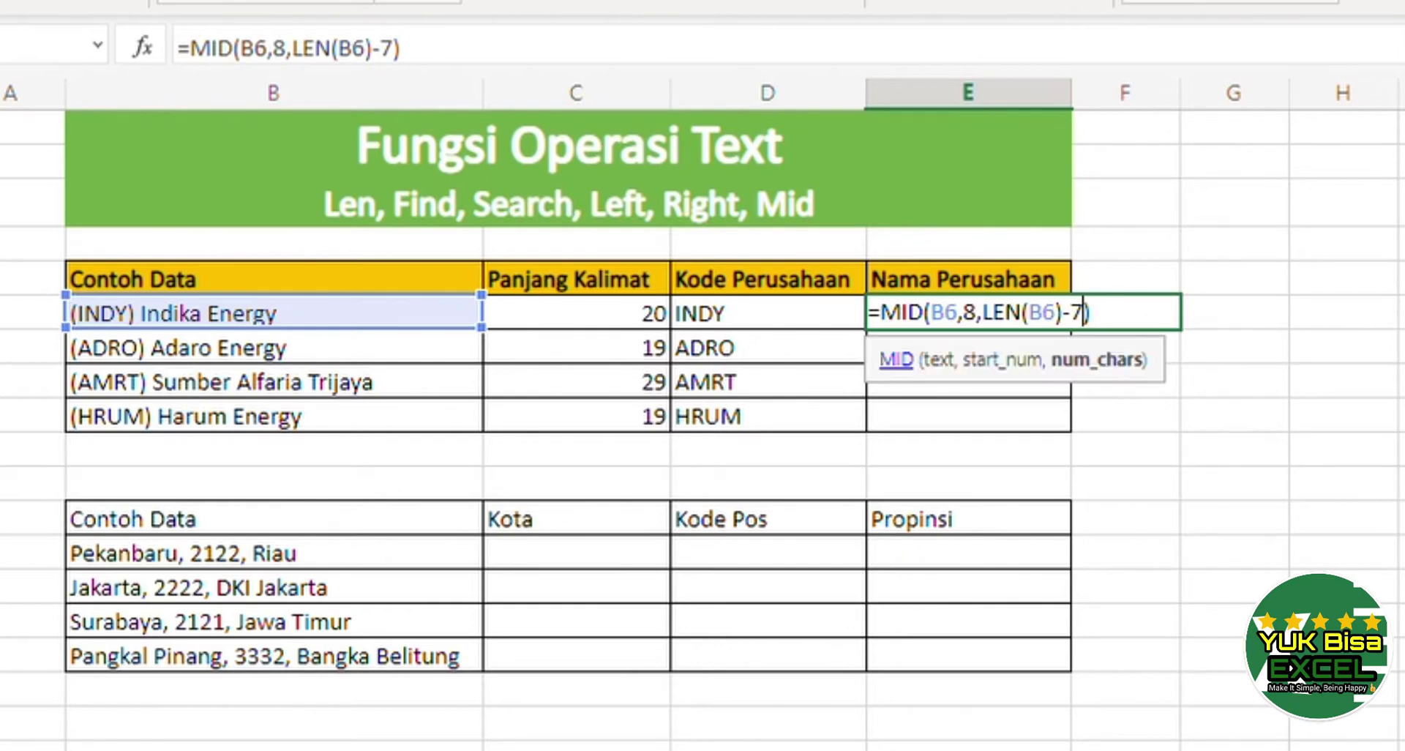
key("shift+Left")
key("shift+Left")
key("shift+Left")
key("shift+Left")
key("shift+Left")
key("shift+Left")
key("shift+Left")
key("shift+Left")
key("shift+Left")
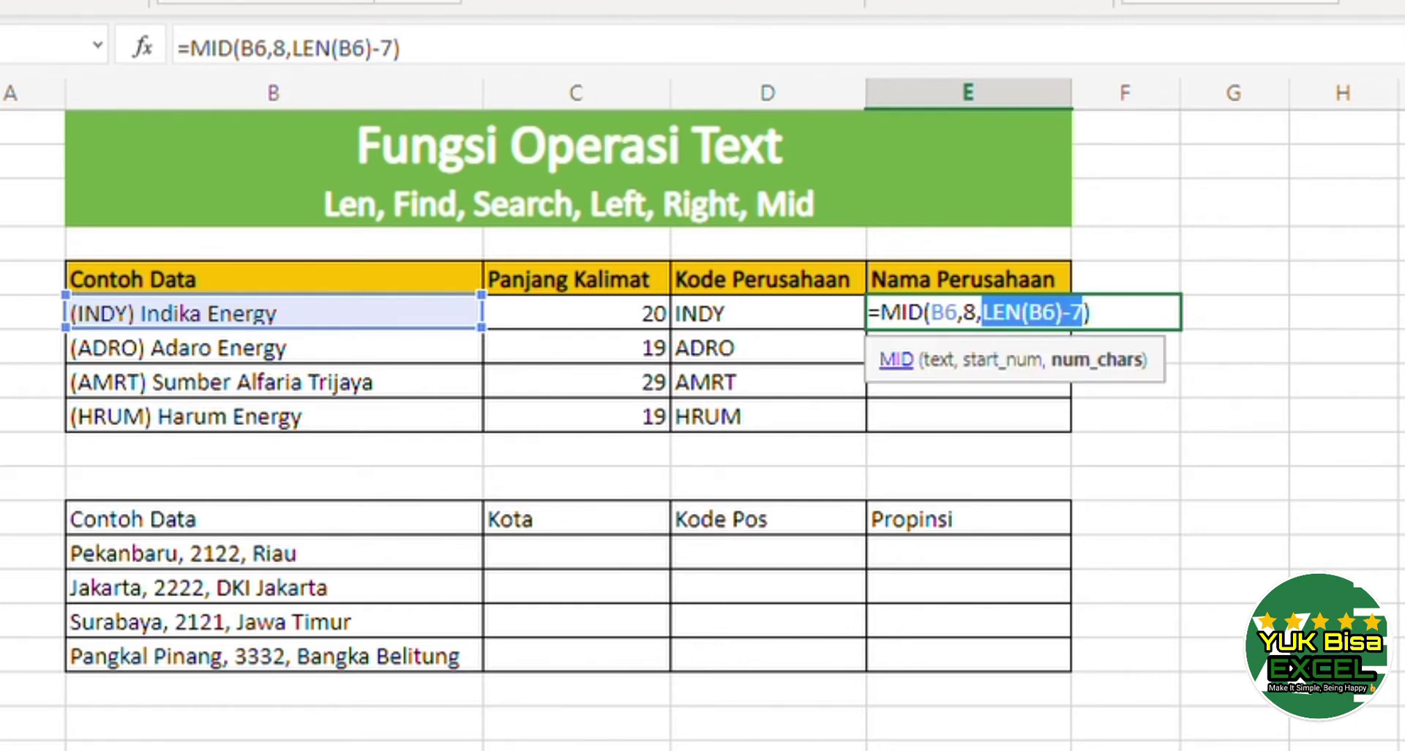
key("F9")
key("Return")
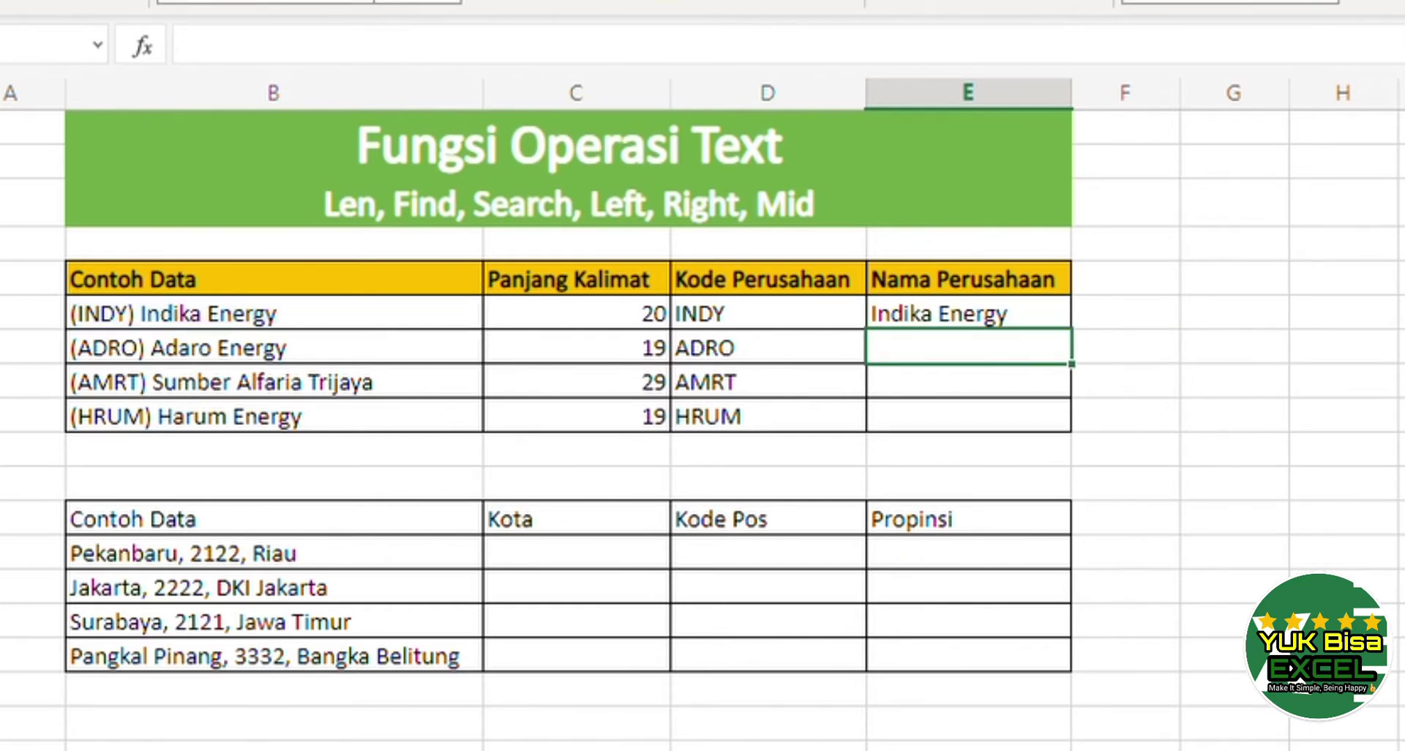
- Set the number of characters in the E6 MID formula to 12
key("Up")
key("F2")
key("Left")
key("shift+Left")
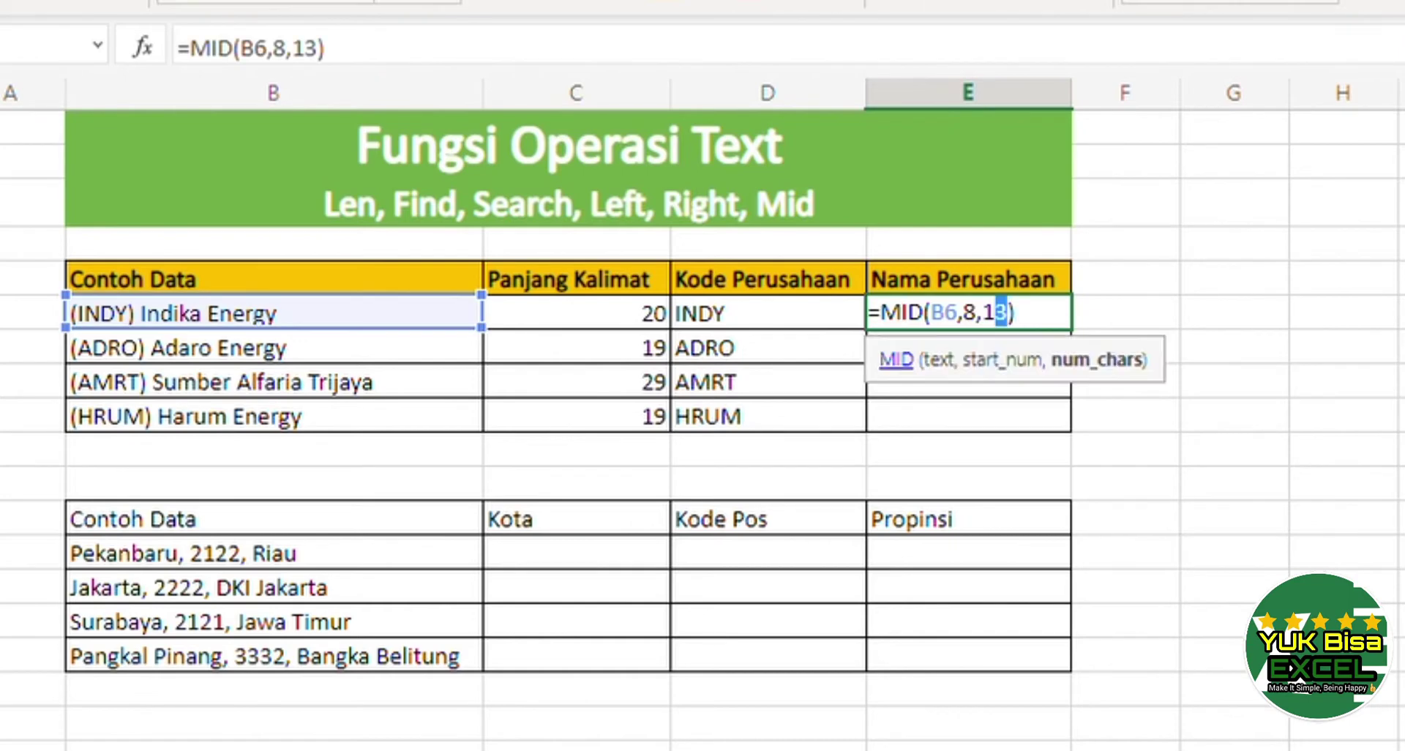
type("2")
key("Return")
key("Up")
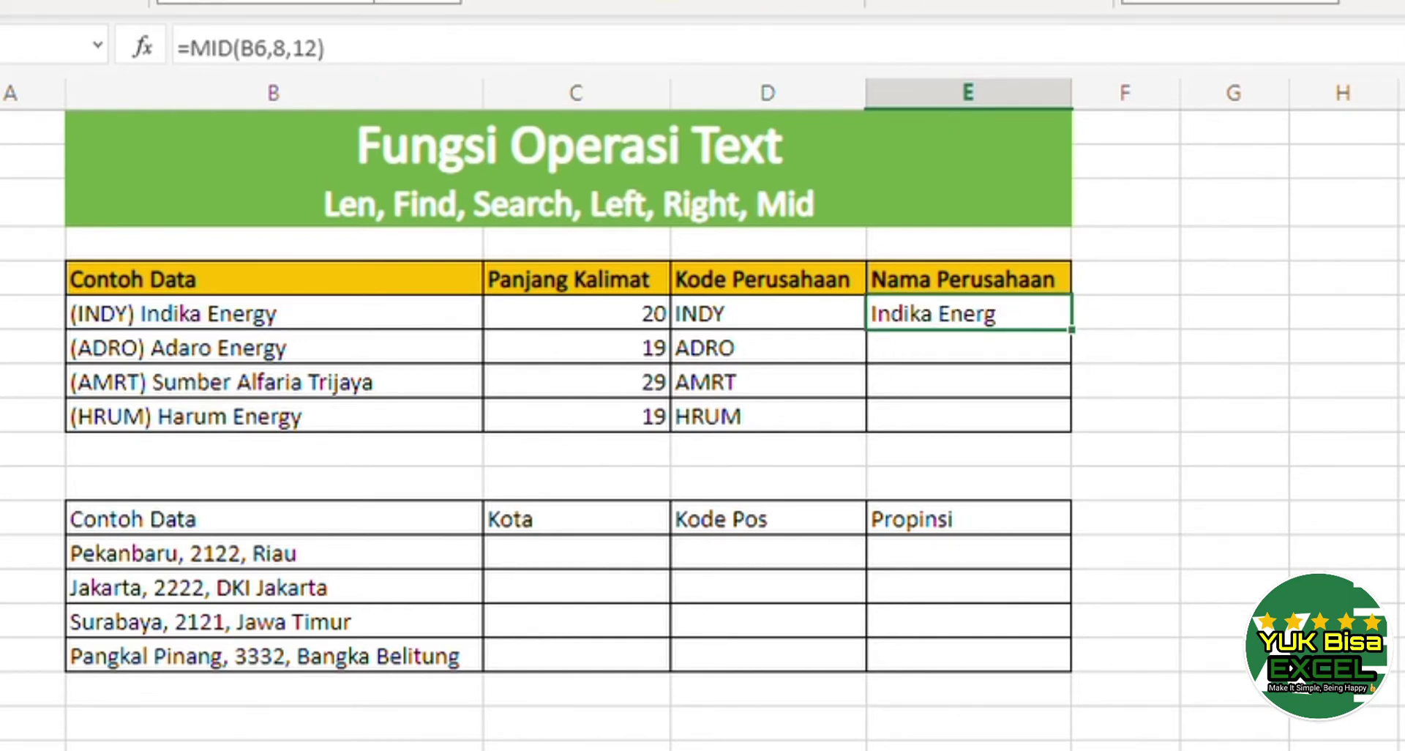
- Restore the formula =MID(B6,8,LEN(B6)-7) in E6 and review it
key("F2")
key("Return")
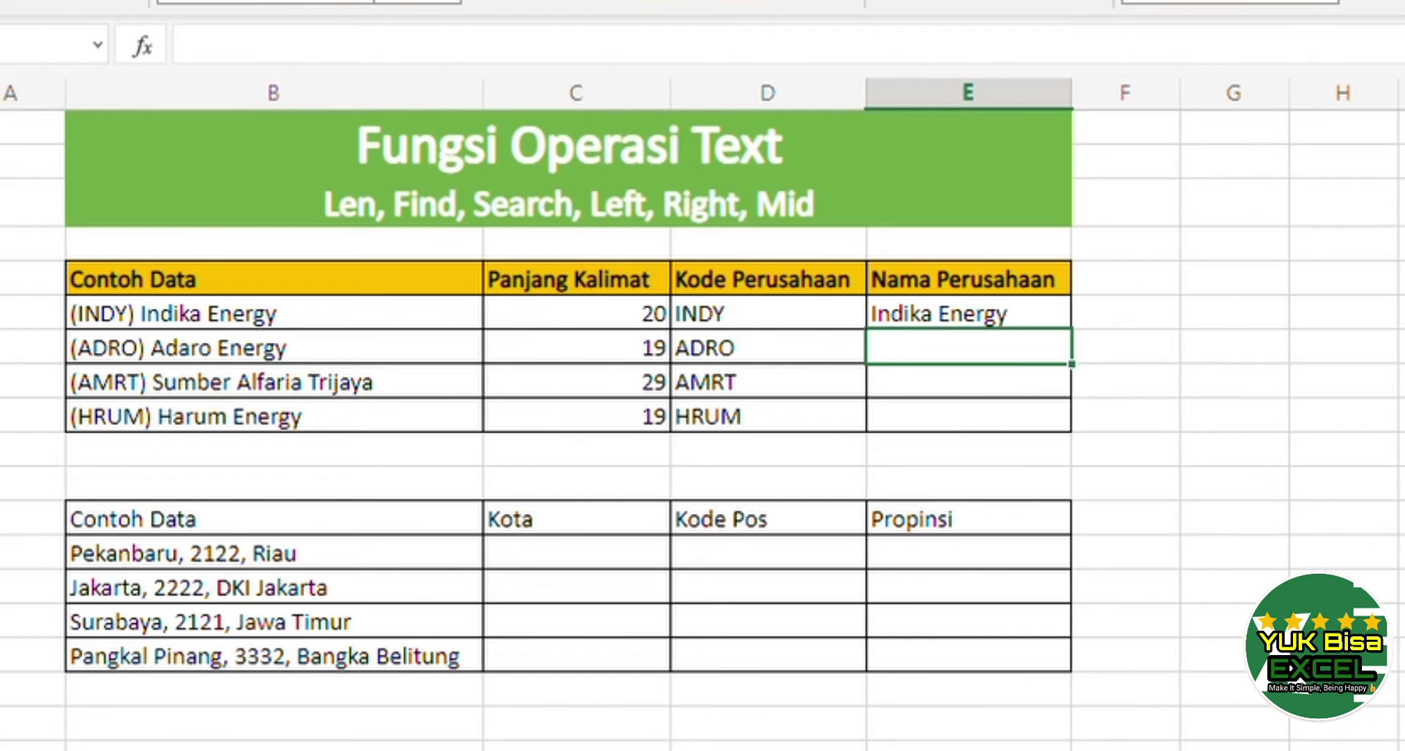
left_click(968, 313)
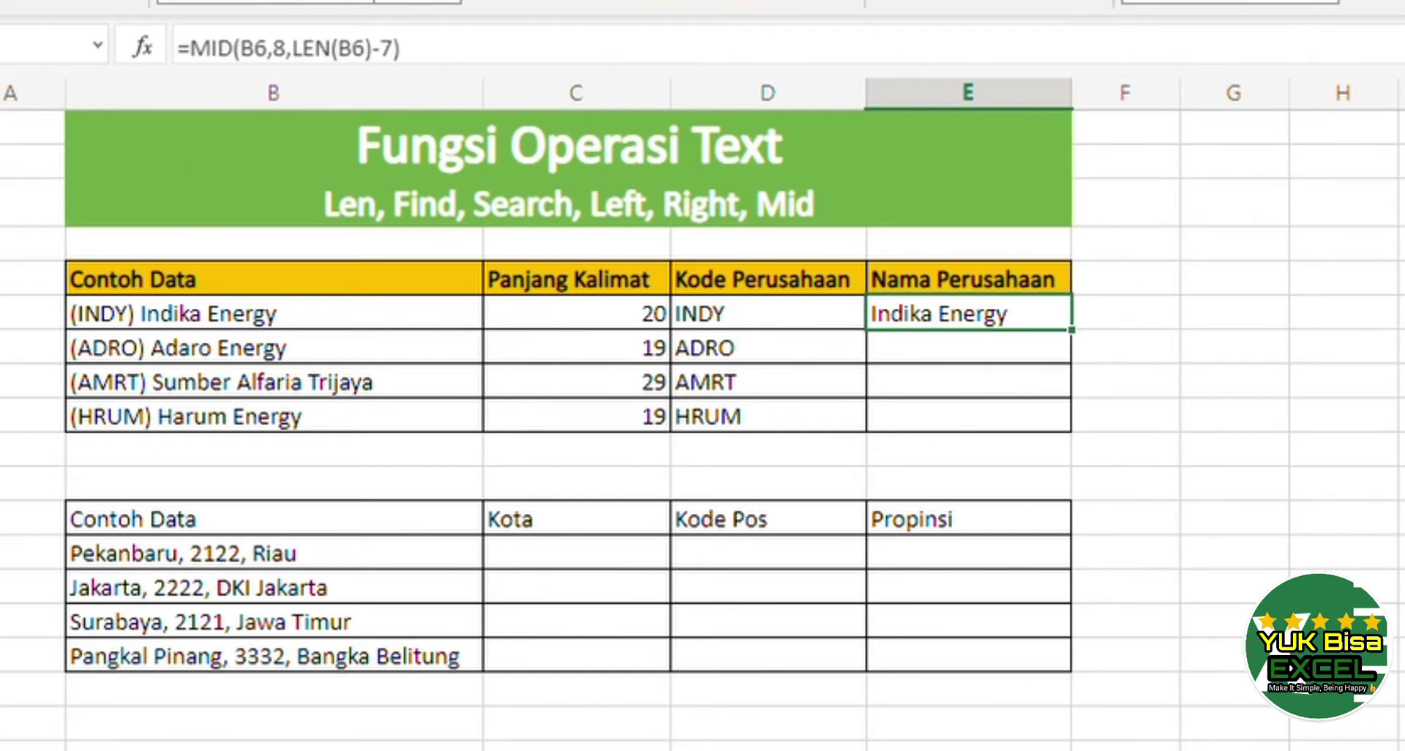
key("F2")
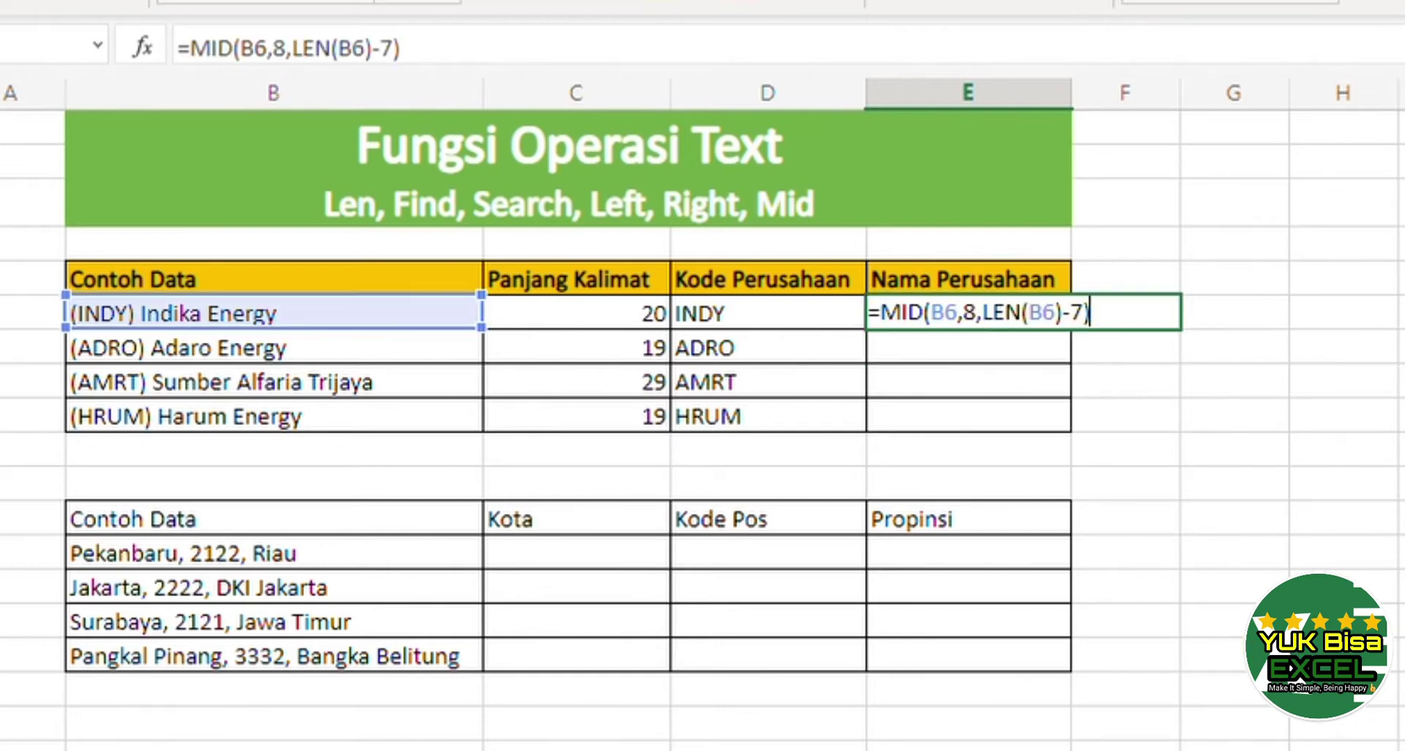
key("Return")
left_click(968, 313)
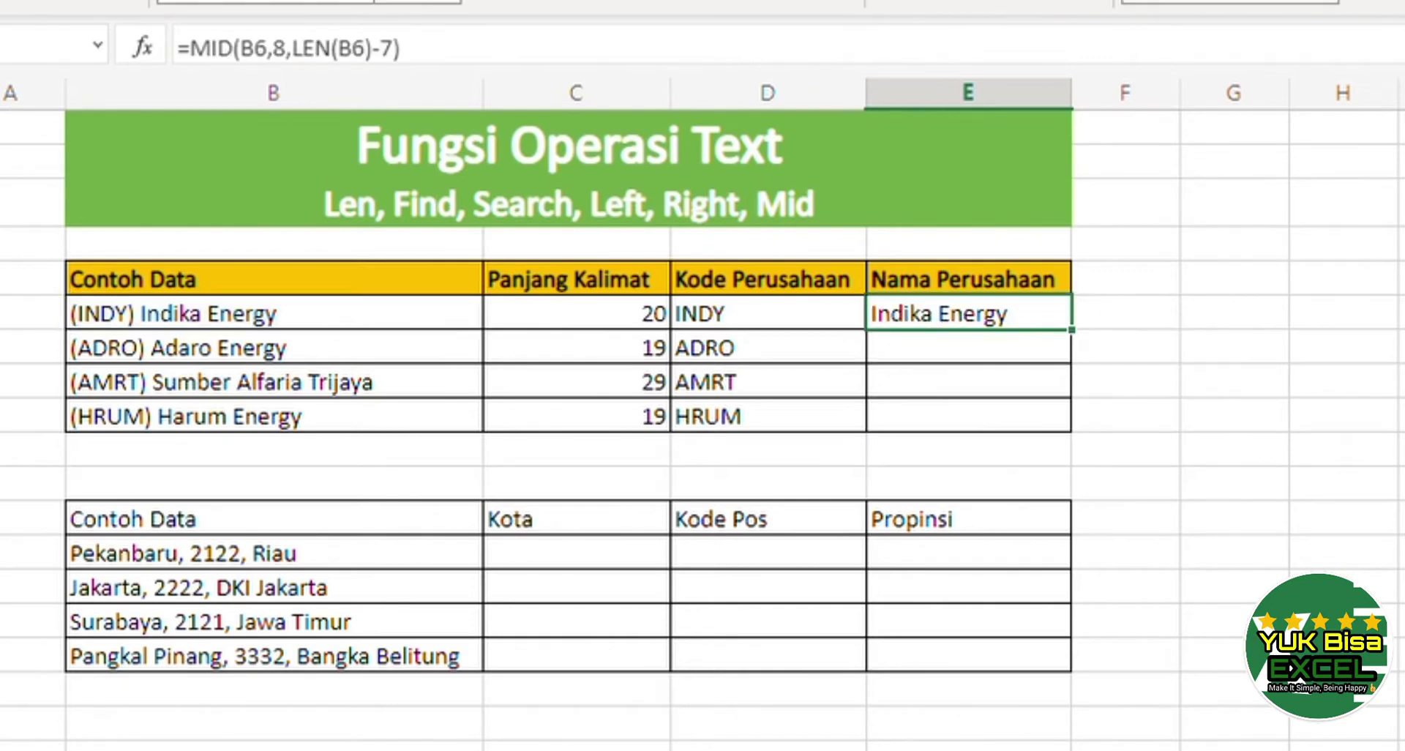
- Copy the E6 formula down to E7:E9 and widen column E to fit the longest company name
left_click_drag(968, 348, 968, 416)
type("Adaro Energy Sumber Alfaria Trijaya Harum Energy")
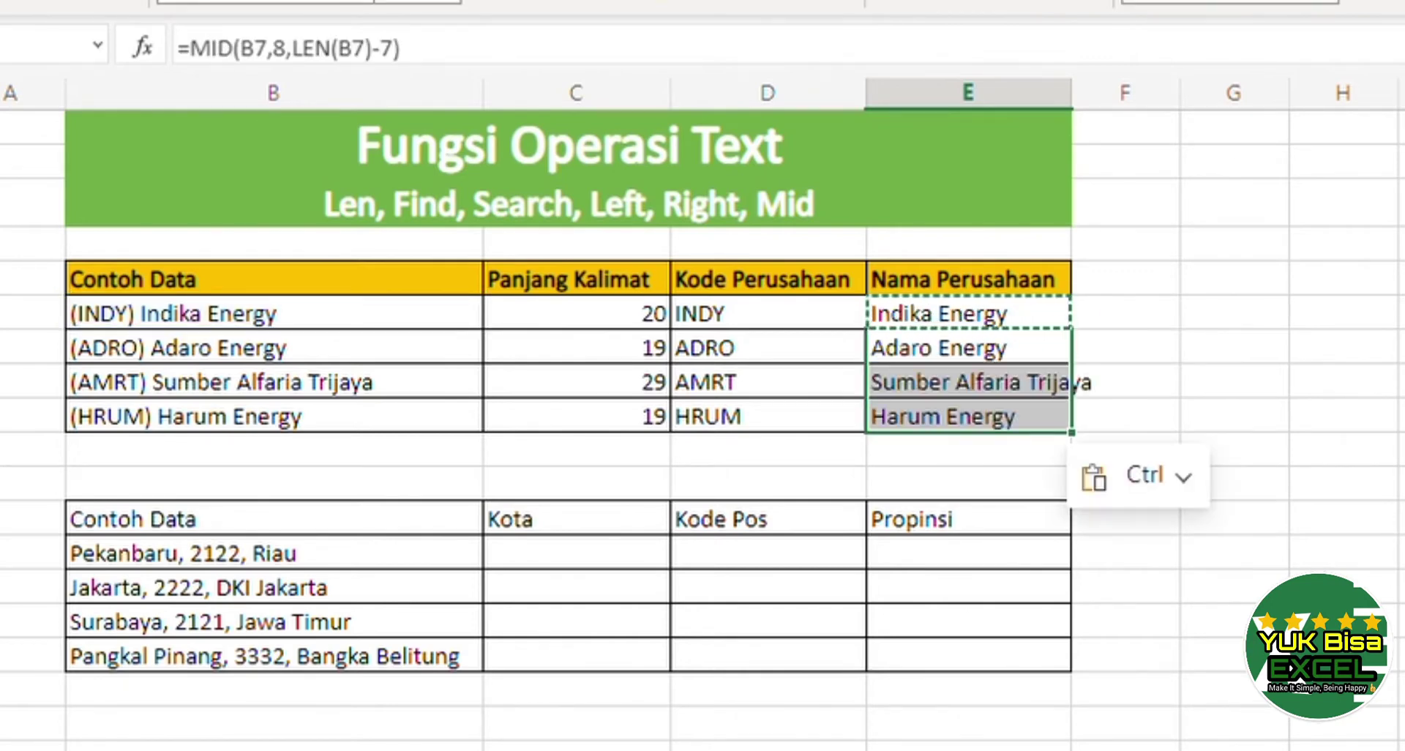
left_click(1125, 346)
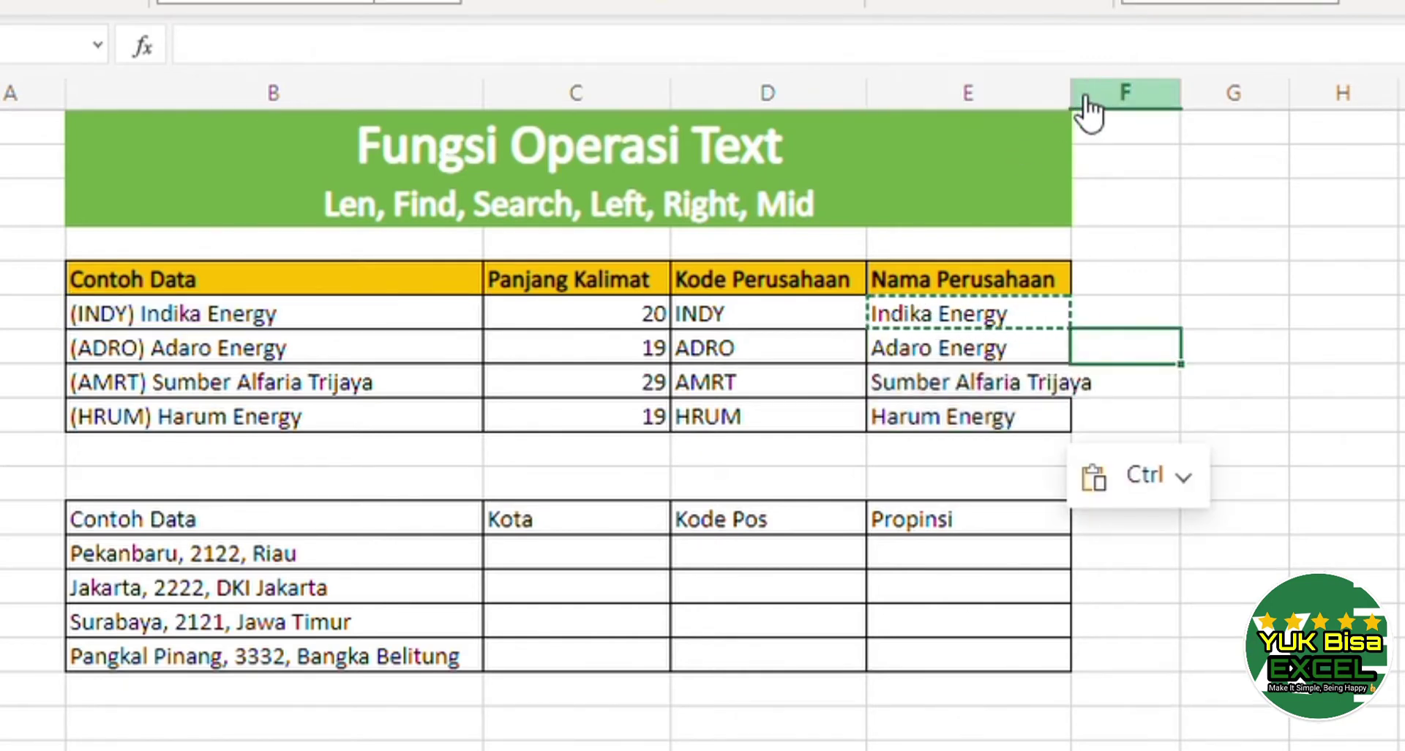
left_click_drag(1071, 97, 1113, 97)
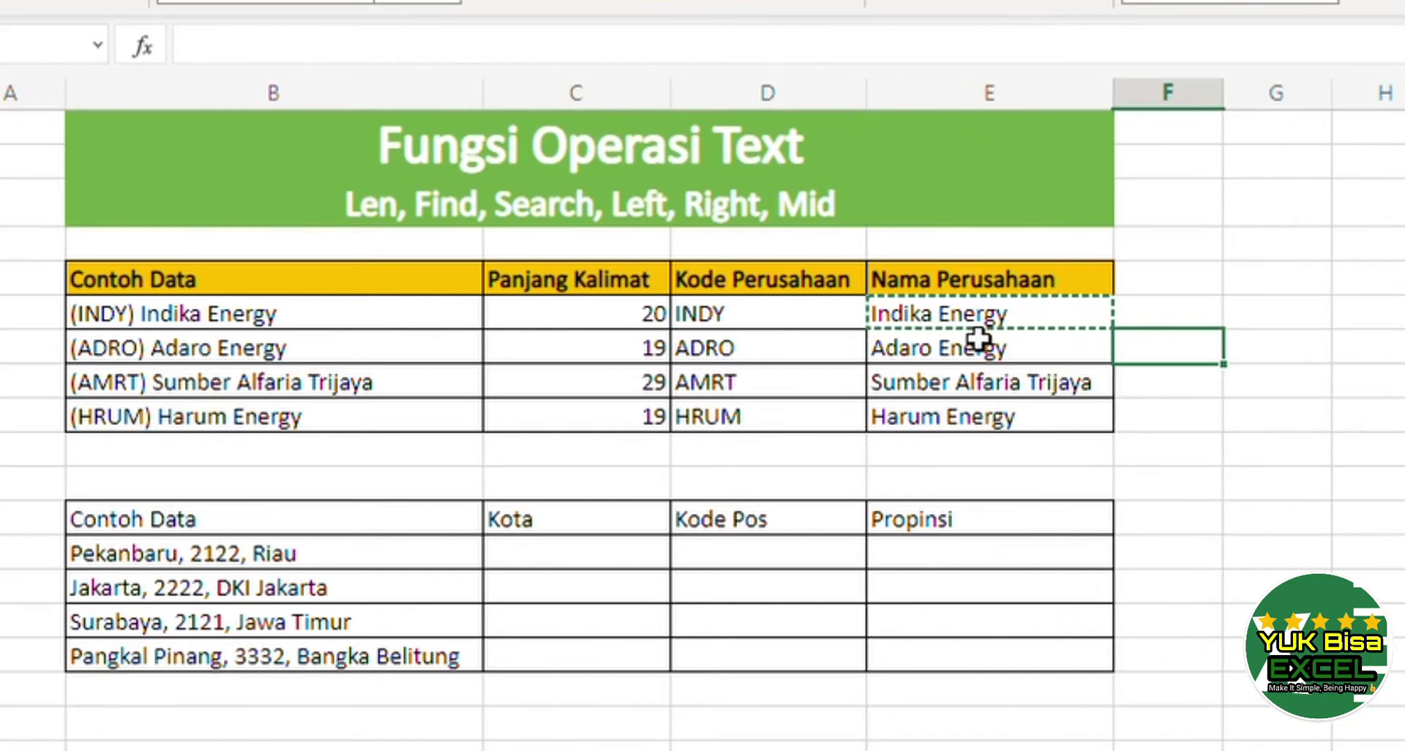
left_click(964, 388)
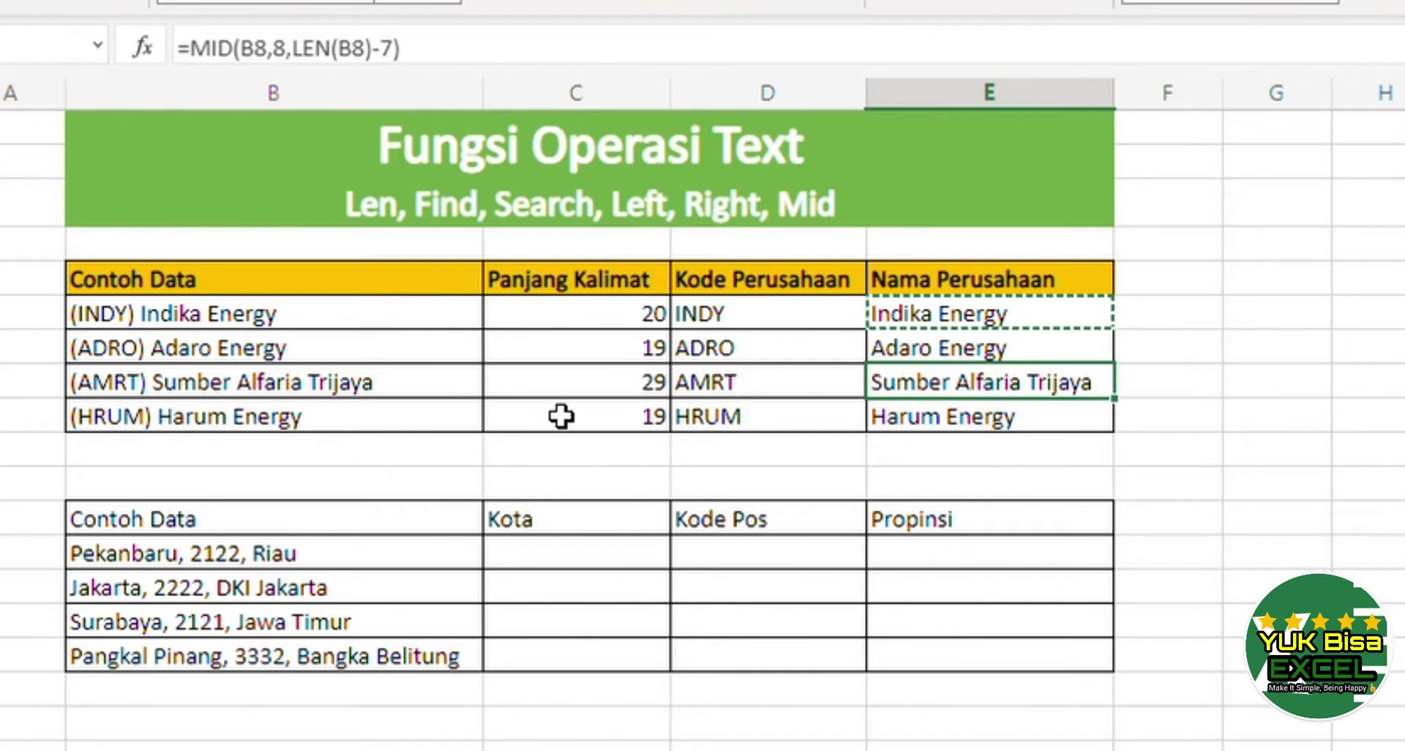
- Examine the sample entries in B13:B15 and the list of text functions in the sheet's heading
left_click(230, 565)
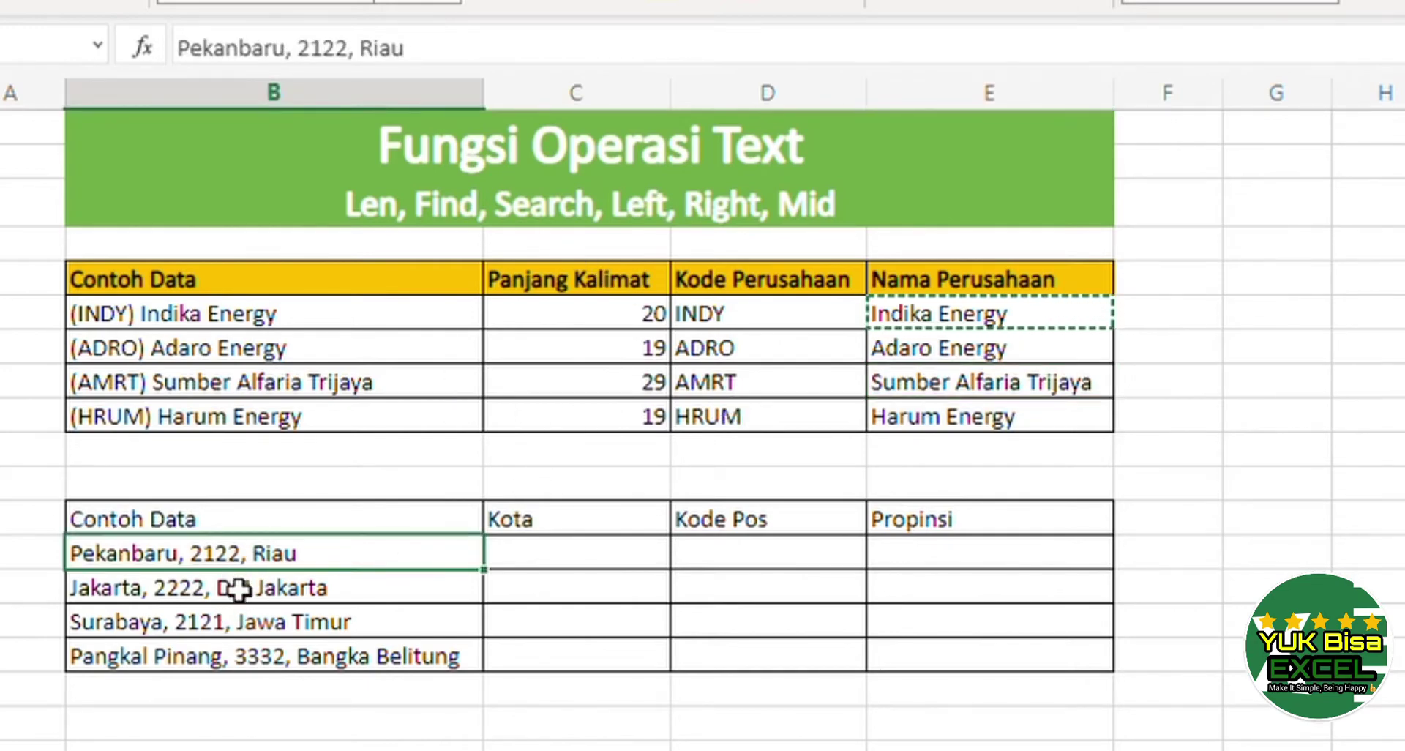
left_click(249, 591)
left_click(235, 624)
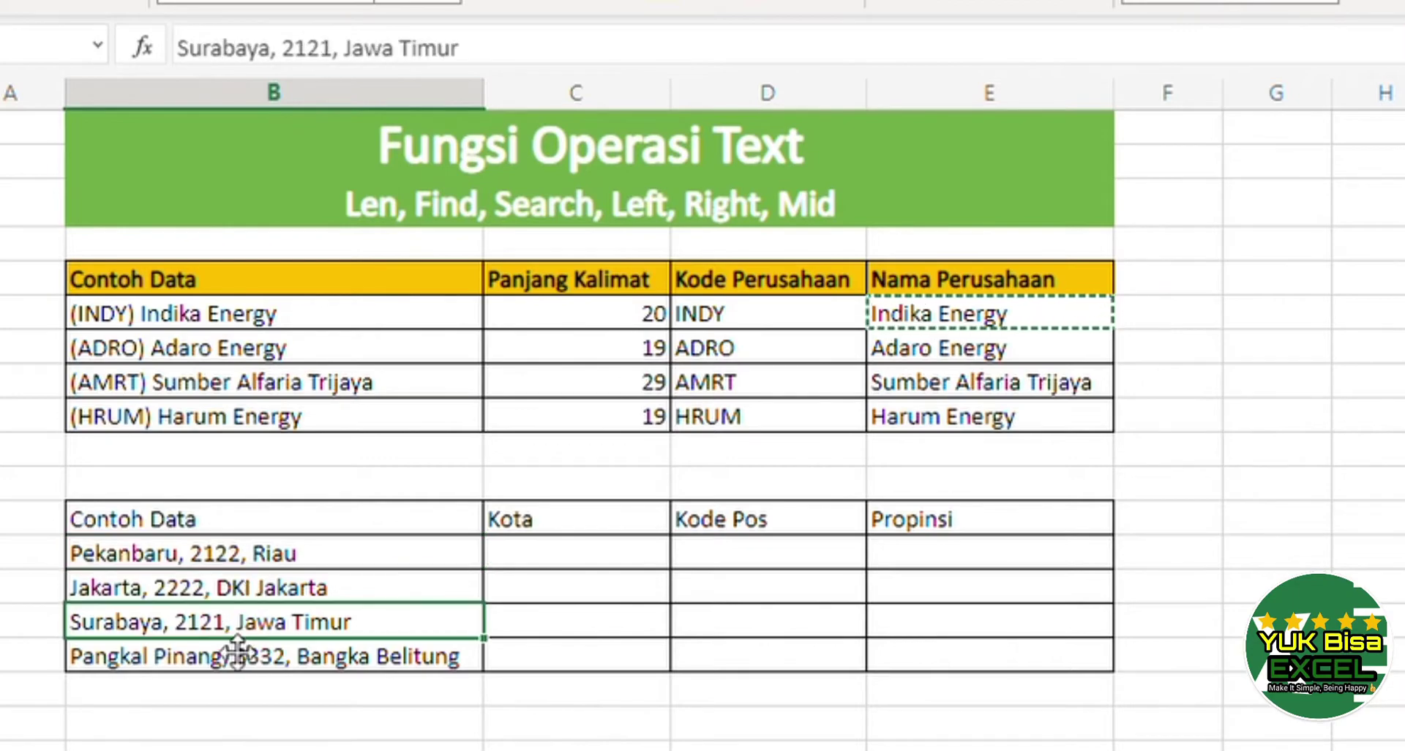
left_click(137, 563)
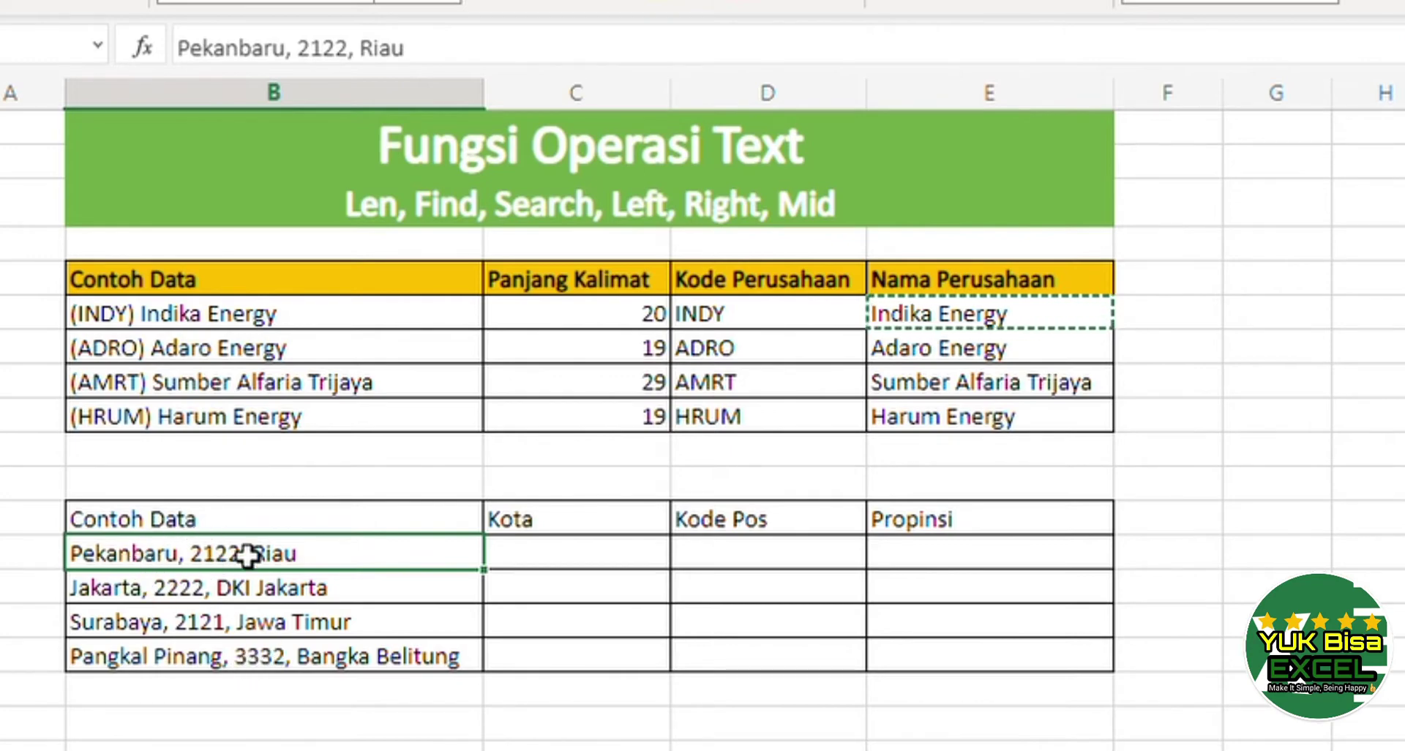
left_click(455, 205)
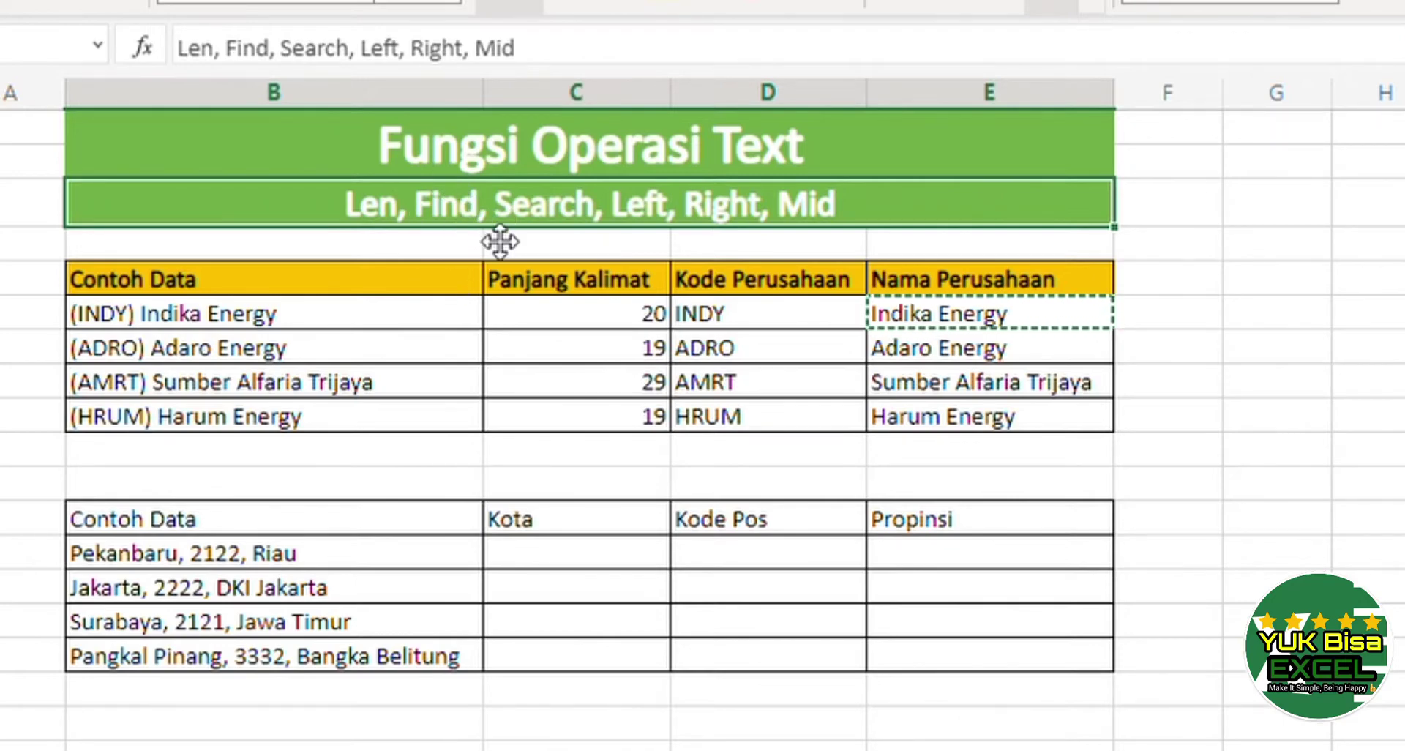
- Enter the formula =FIND("u",B13) in C13, the first cell under Kota
left_click(605, 550)
type("=")
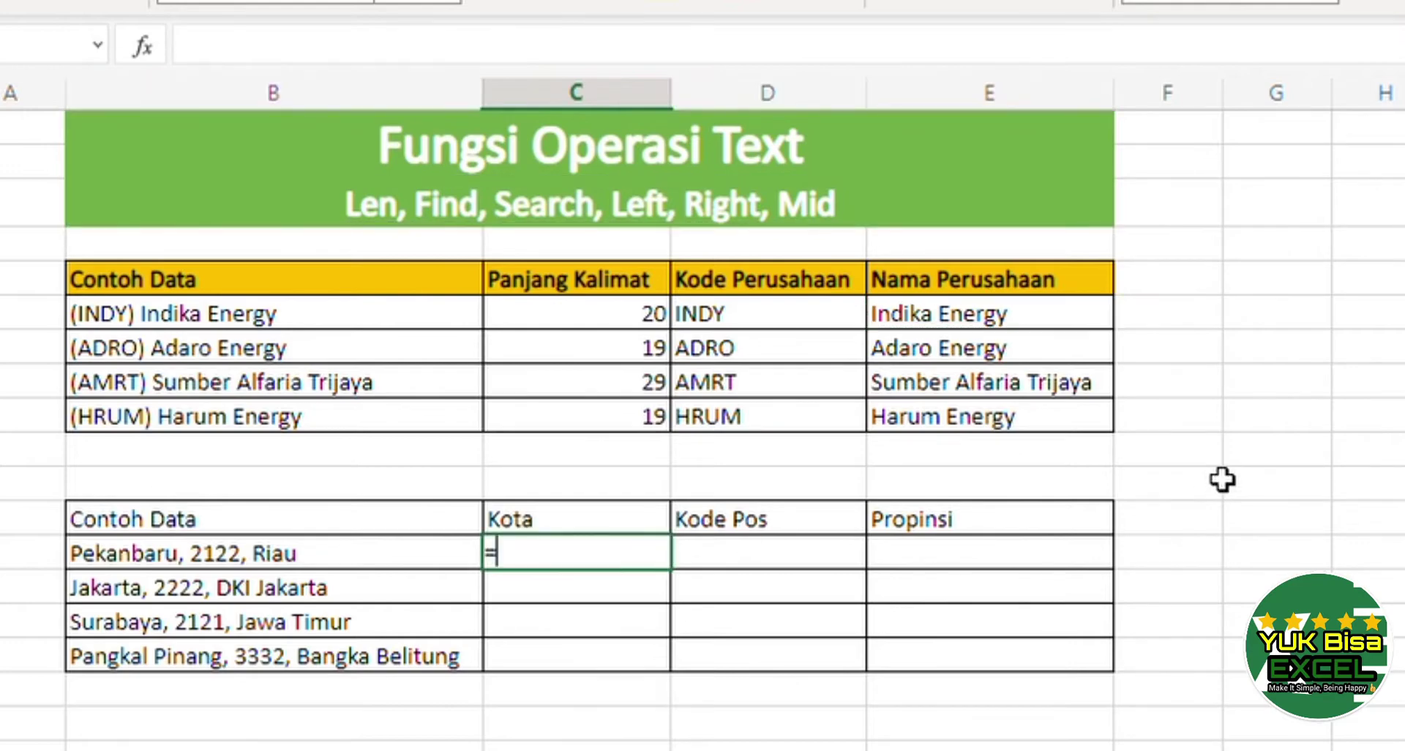
type("fund")
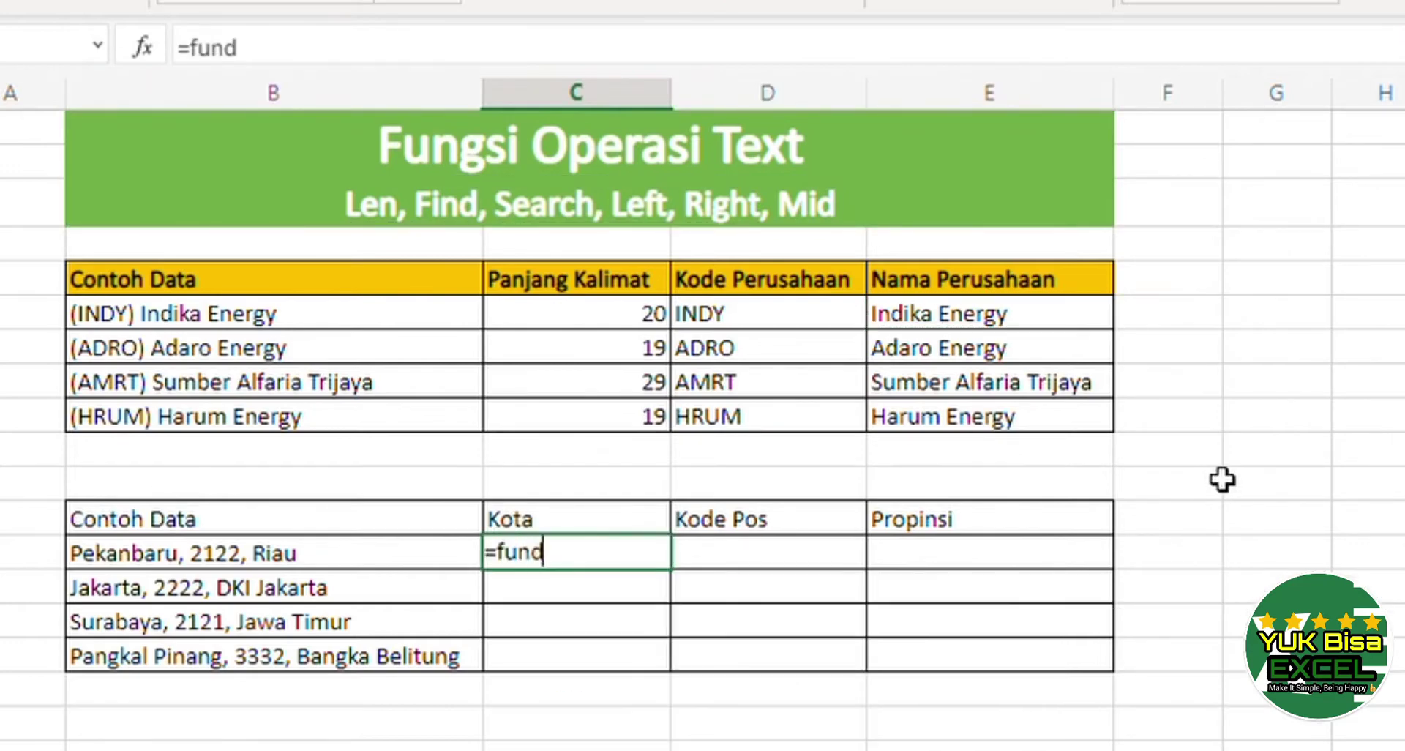
key("BackSpace")
key("BackSpace")
key("BackSpace")
type("ind(")
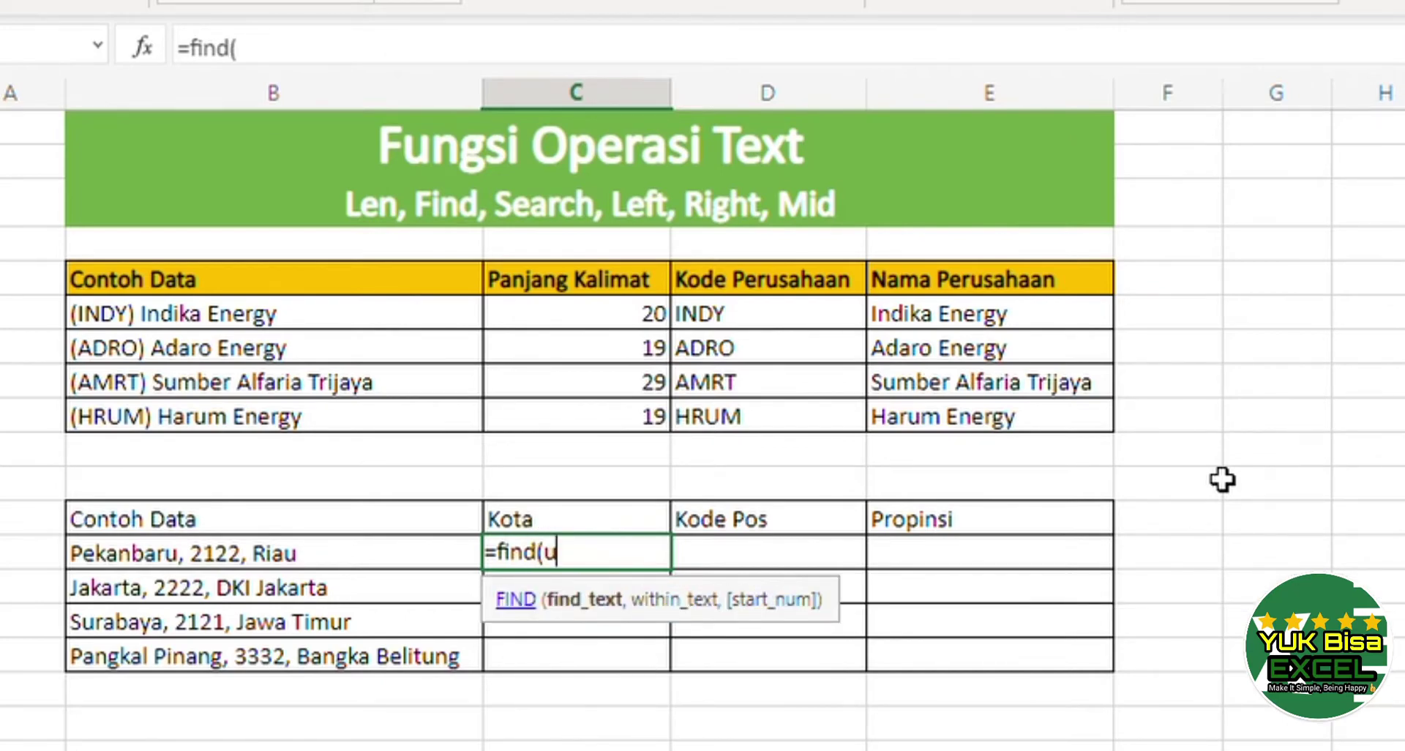
type("u")
key("BackSpace")
type("\"u\",")
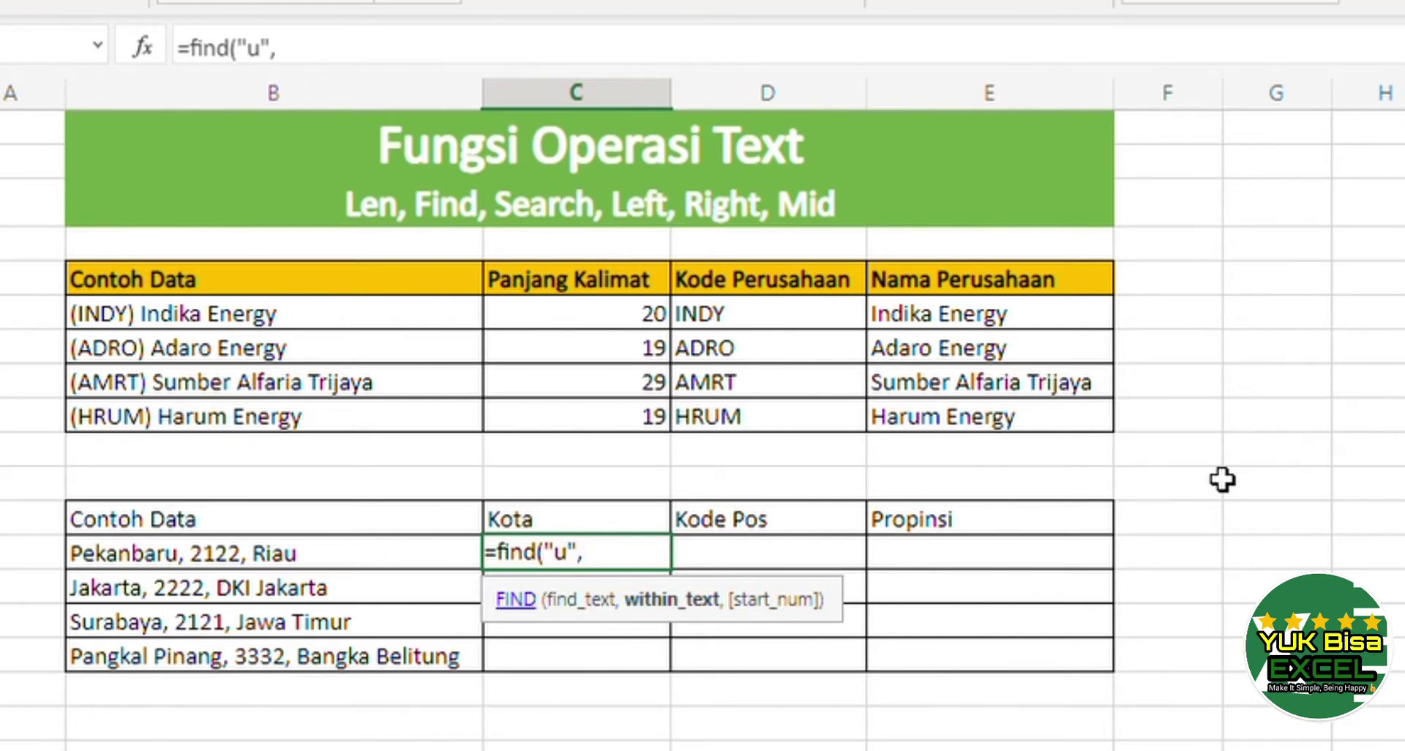
left_click(356, 560)
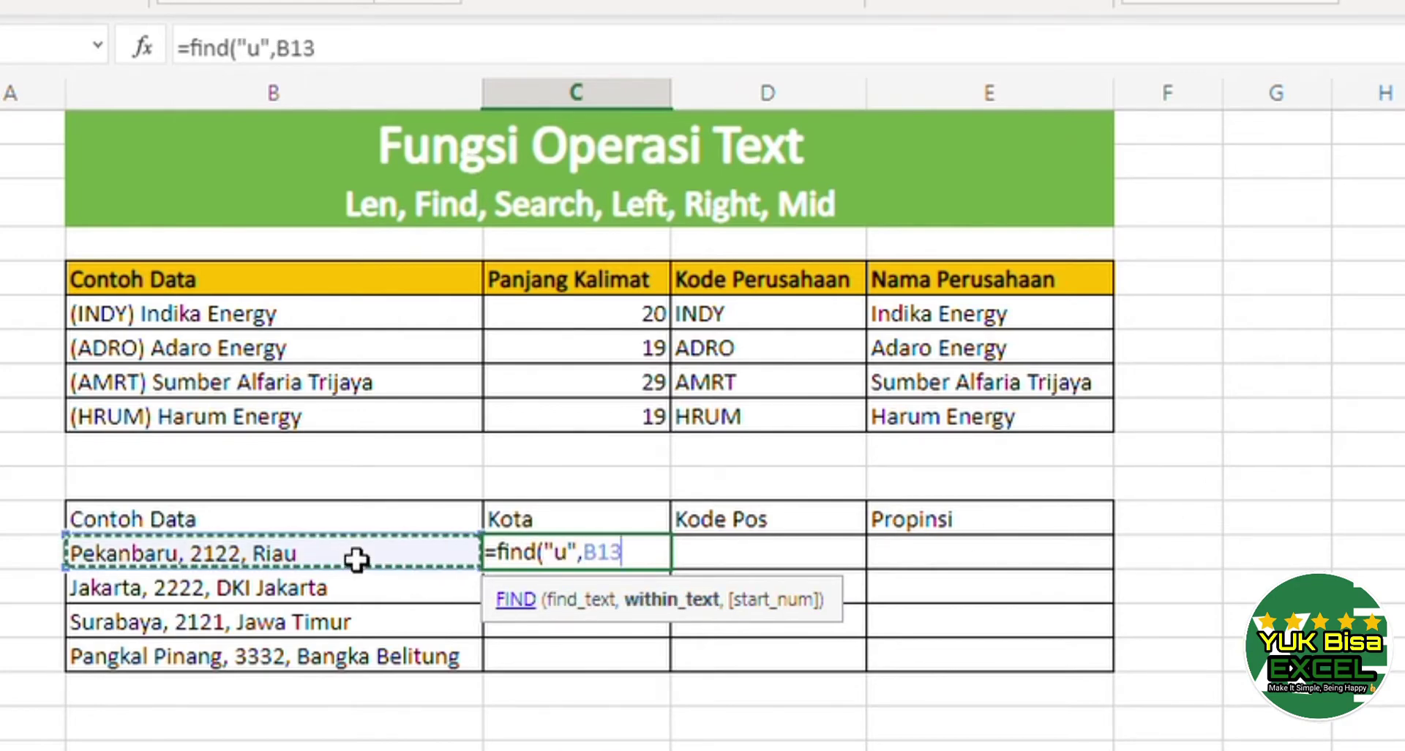
type(")")
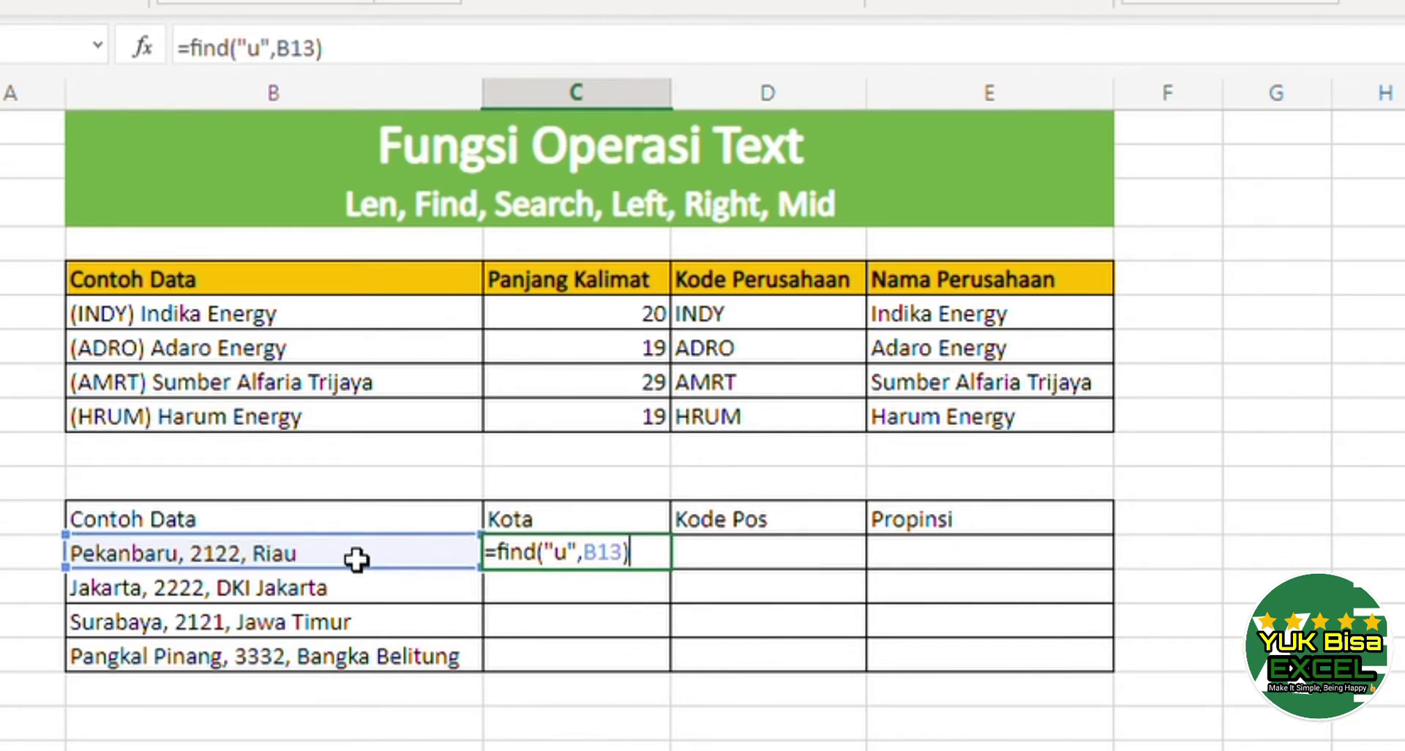
key("Return")
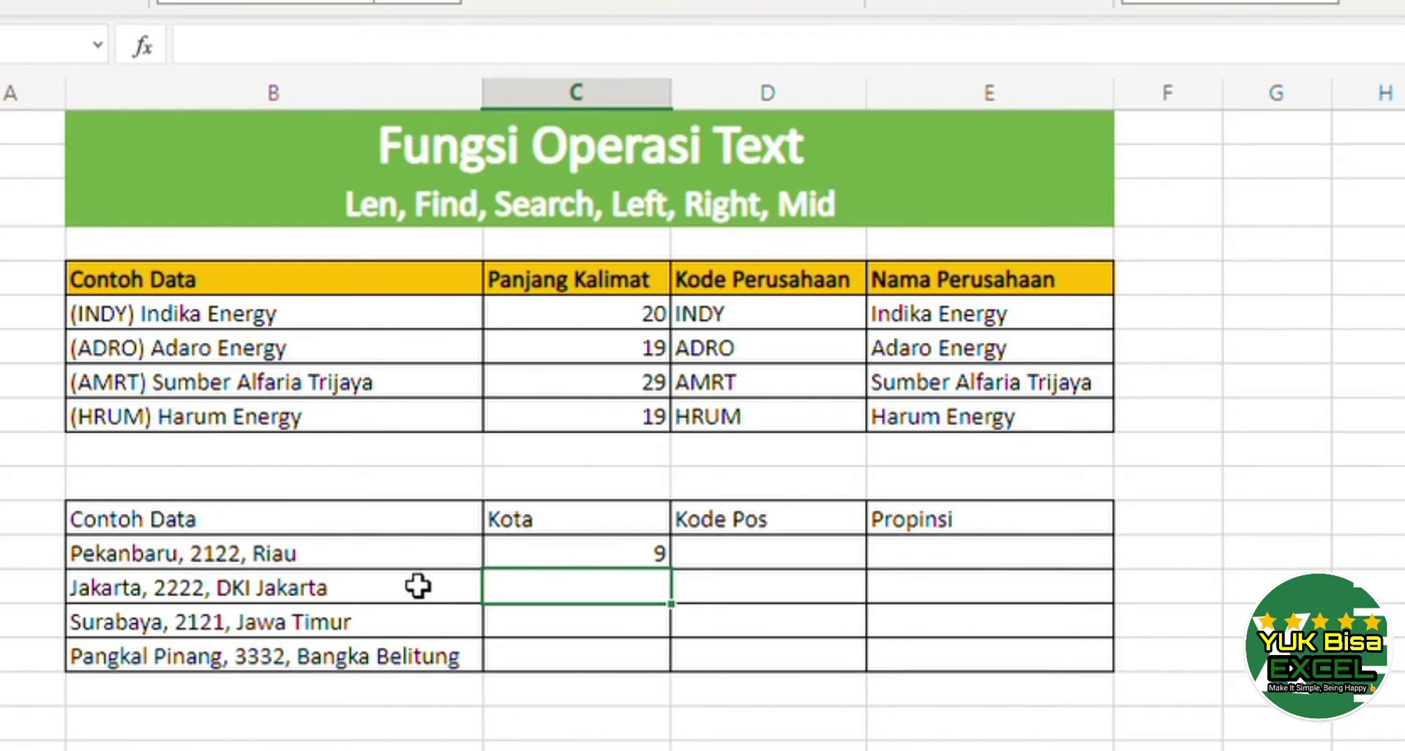
- Copy the FIND formula from C13 down to C14:C16
left_click(642, 566)
key("ctrl+c")
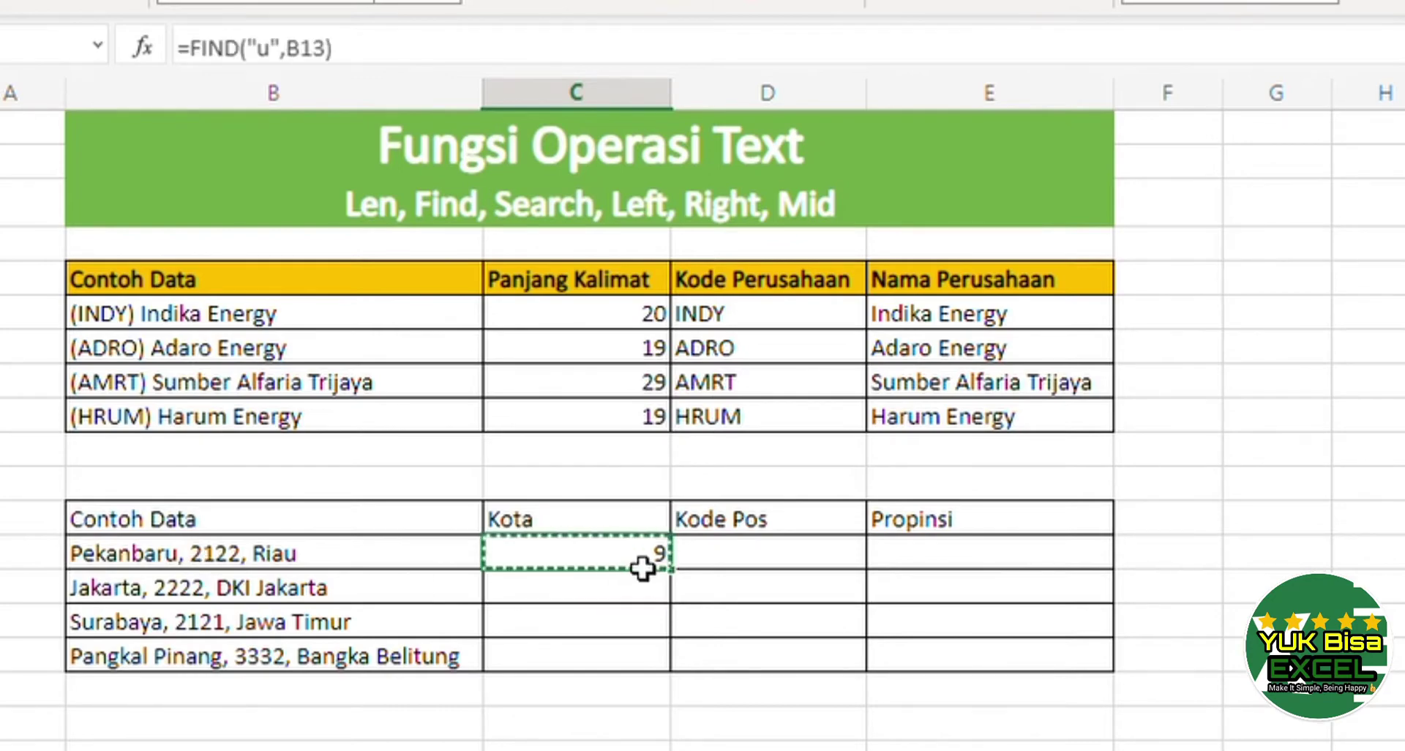
key("Down")
key("shift+Down")
key("shift+Down")
key("ctrl+v")
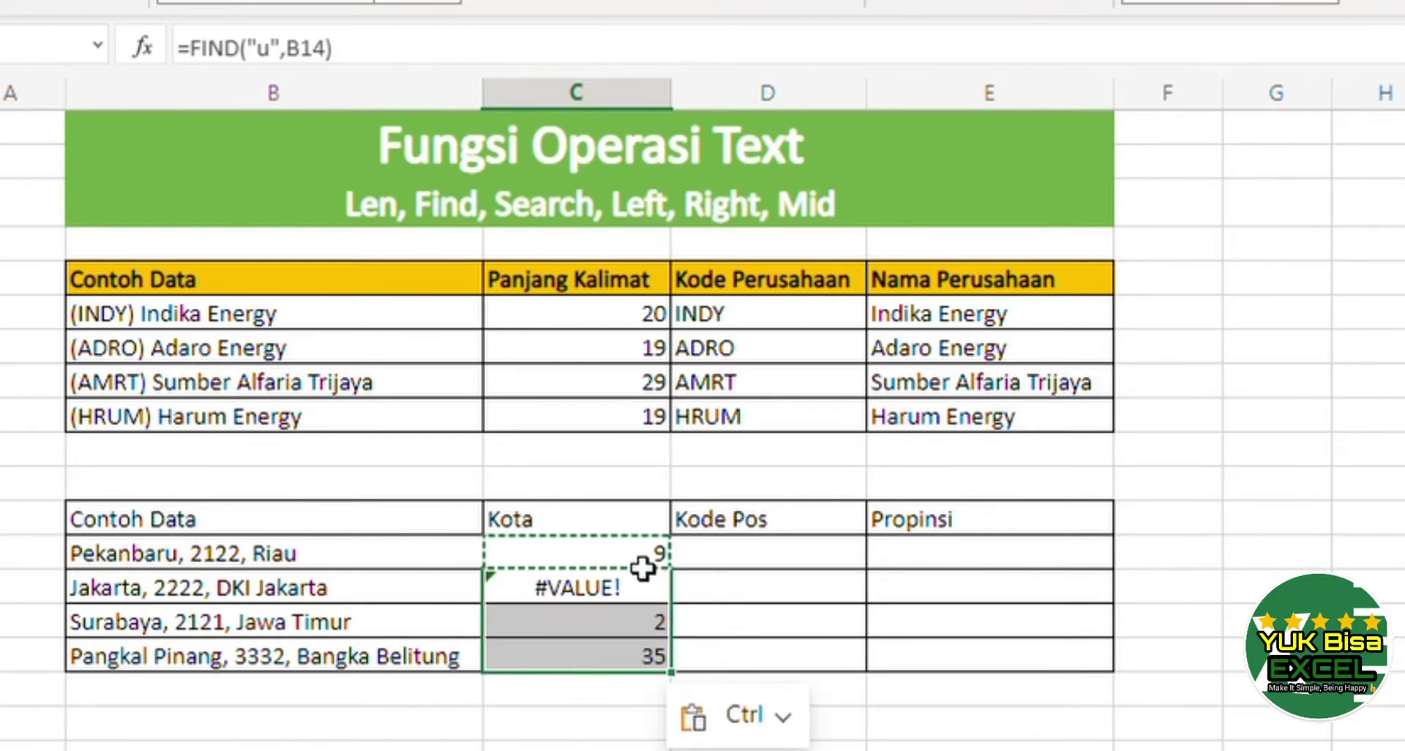
- Examine the FIND formulas in the Kota column against their source texts, checking C14's formula and its reference
key("Up")
key("Down")
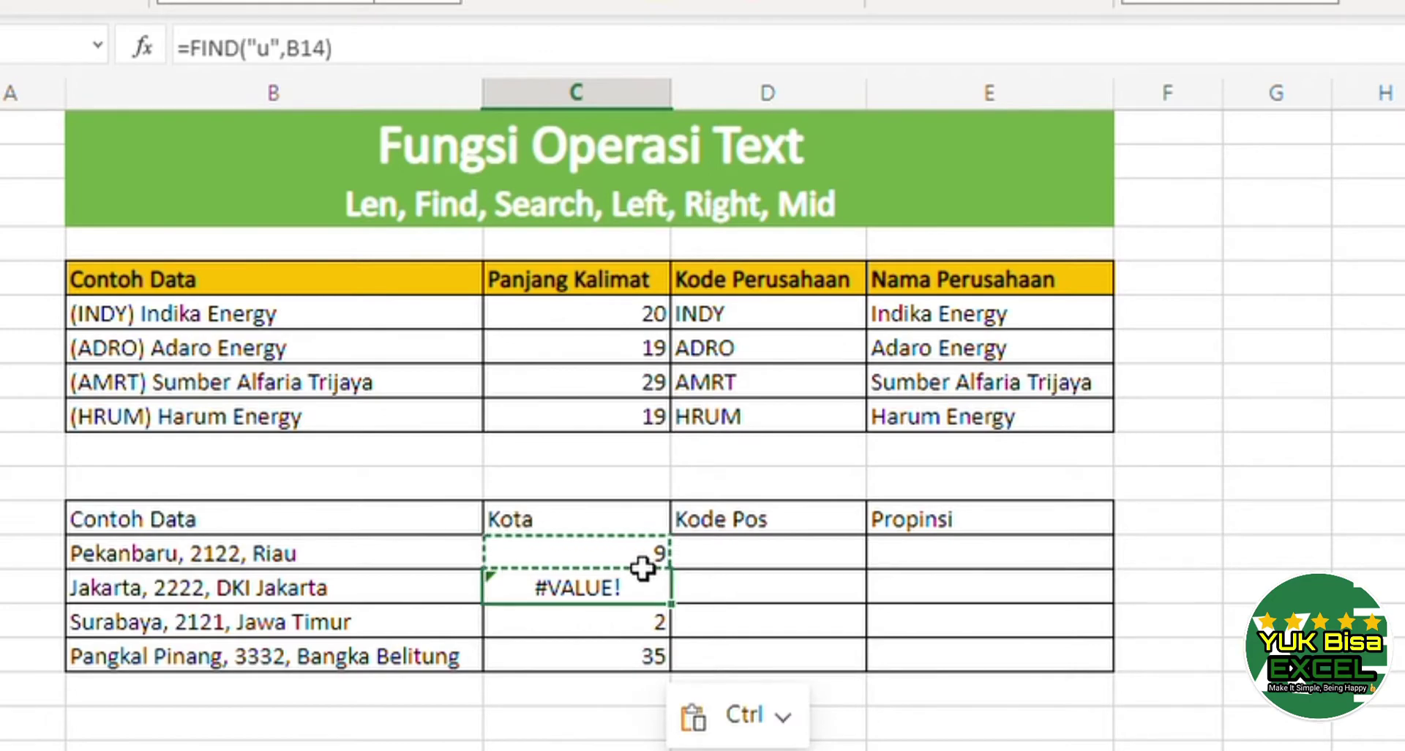
key("F2")
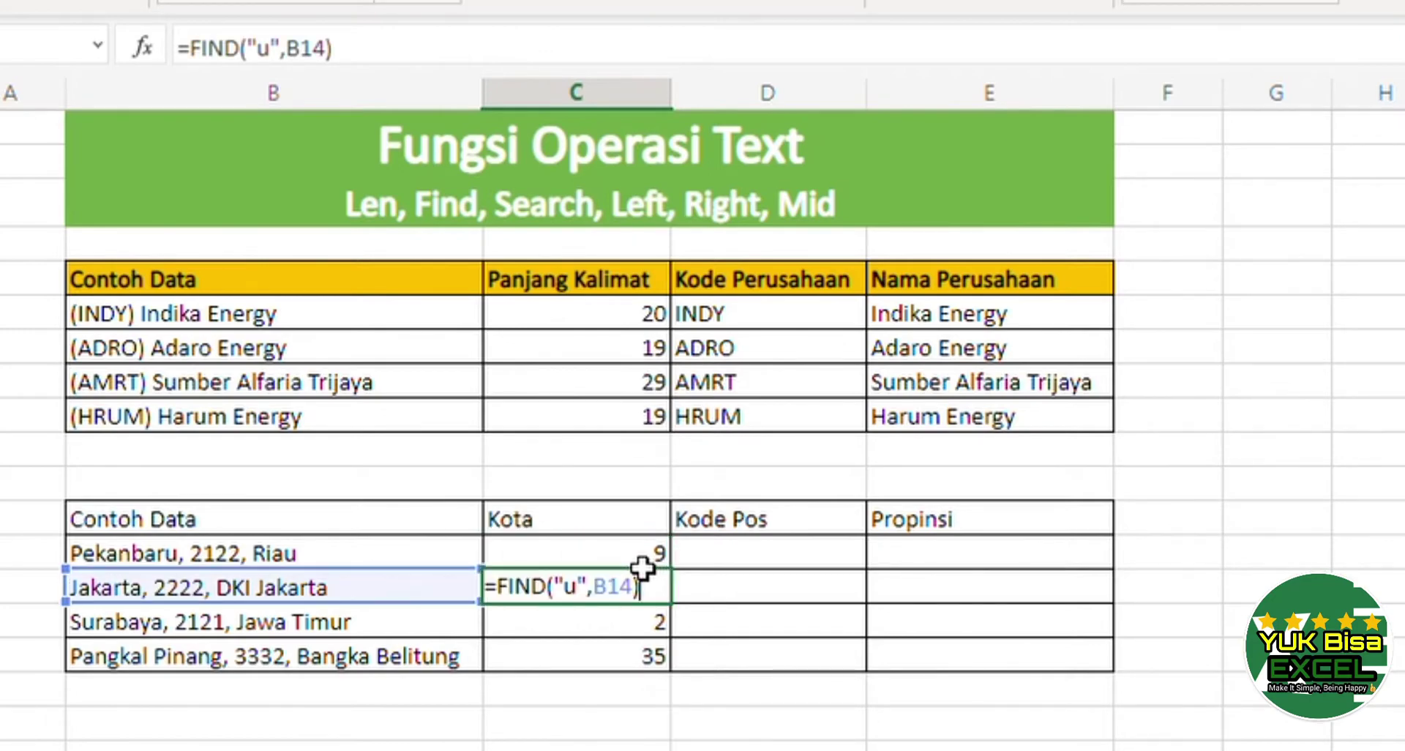
key("Return")
key("Up")
key("Up")
key("Up")
key("Down")
key("Down")
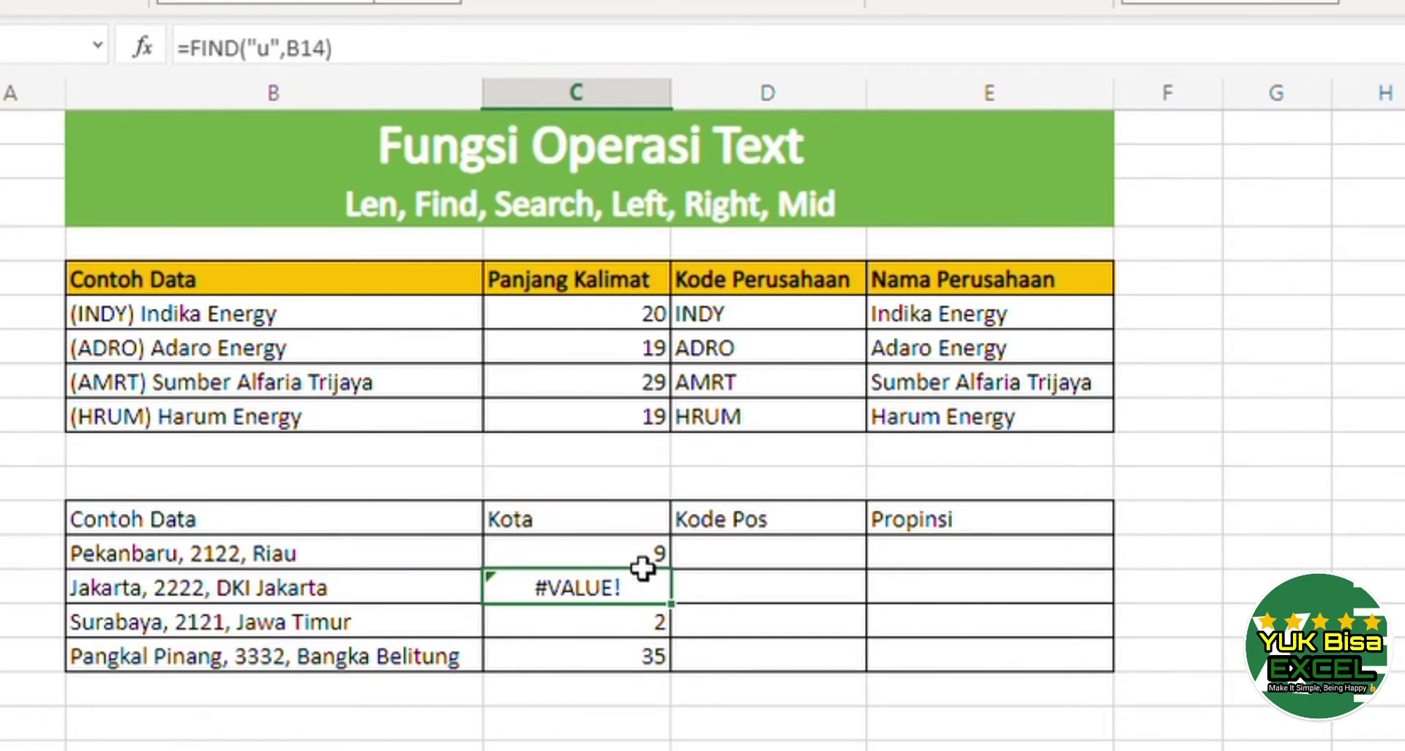
key("Down")
key("Left")
key("Left")
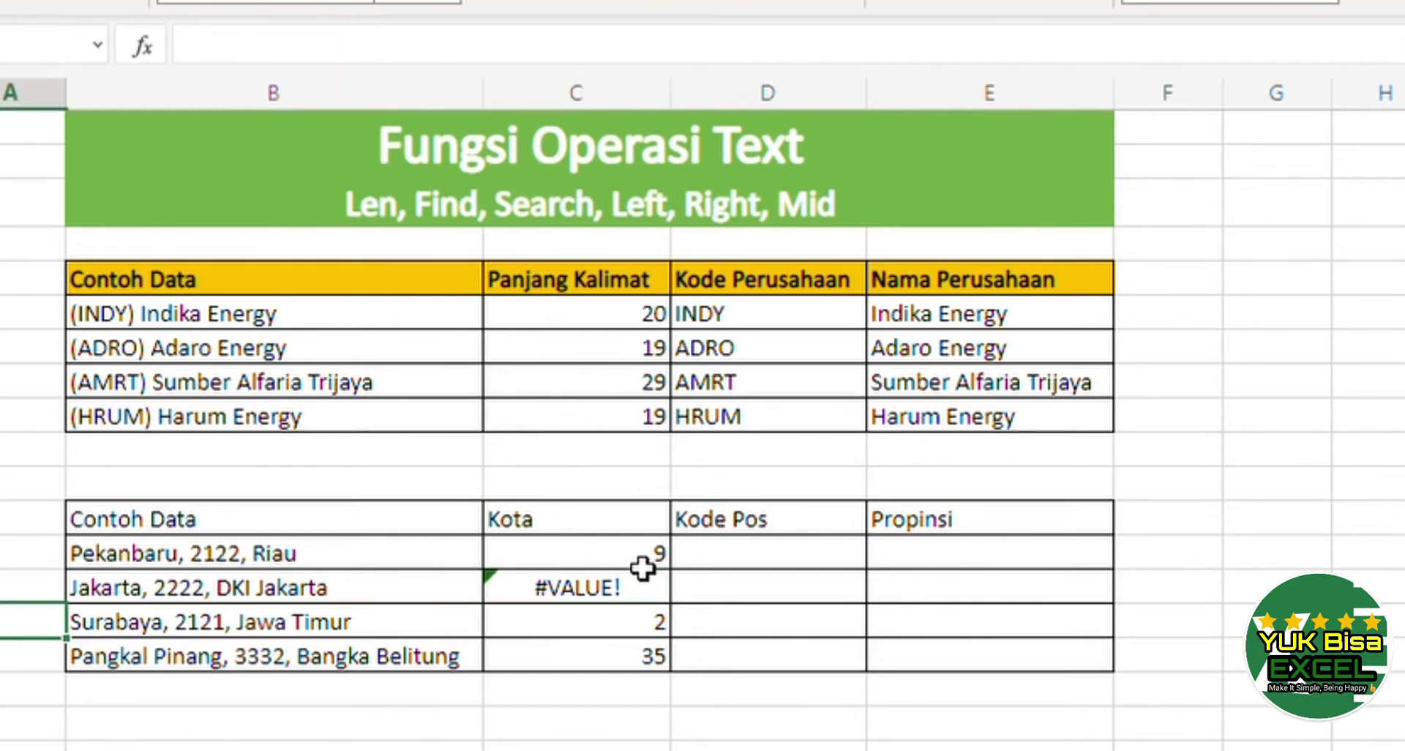
key("Right")
key("Right")
key("Right")
key("Down")
key("Left")
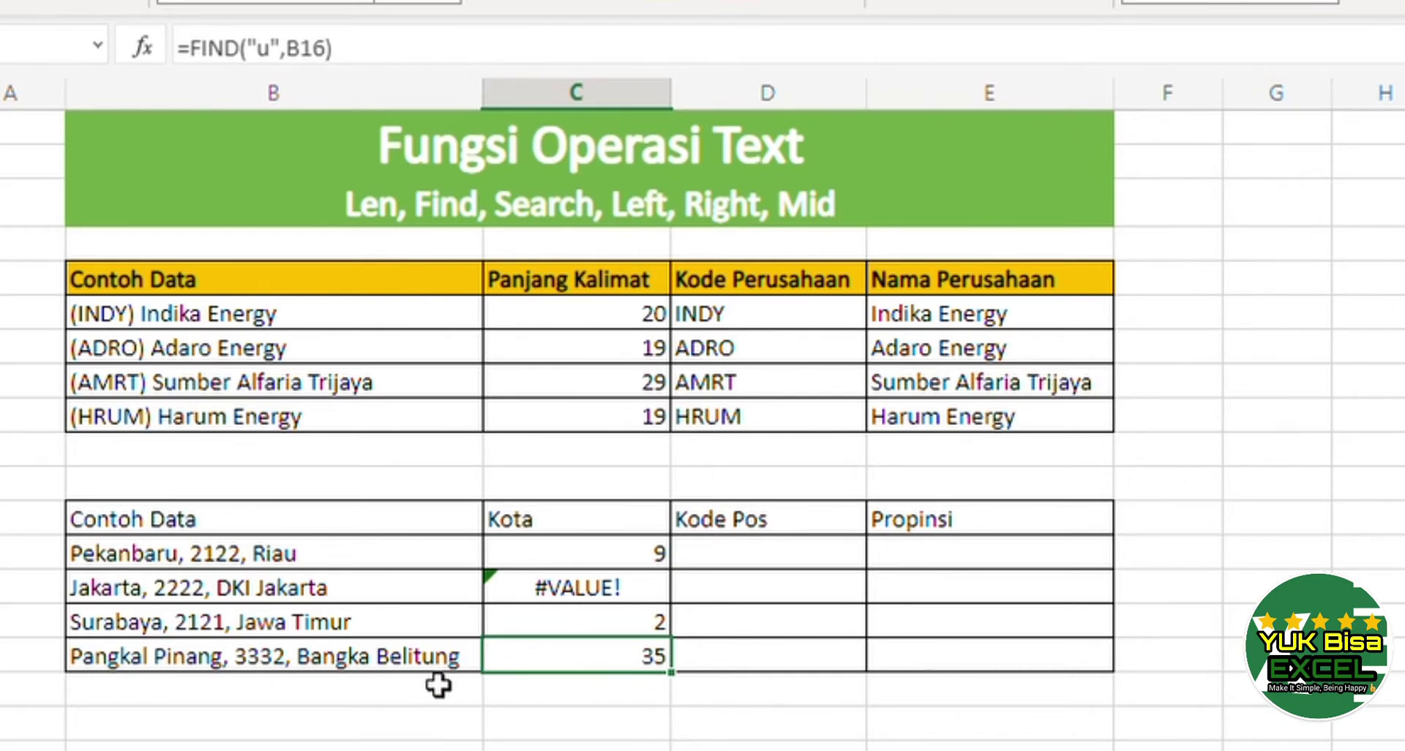
- Replace FIND with SEARCH in the C13 formula so it reads =SEARCH("u",B13)
left_click(599, 565)
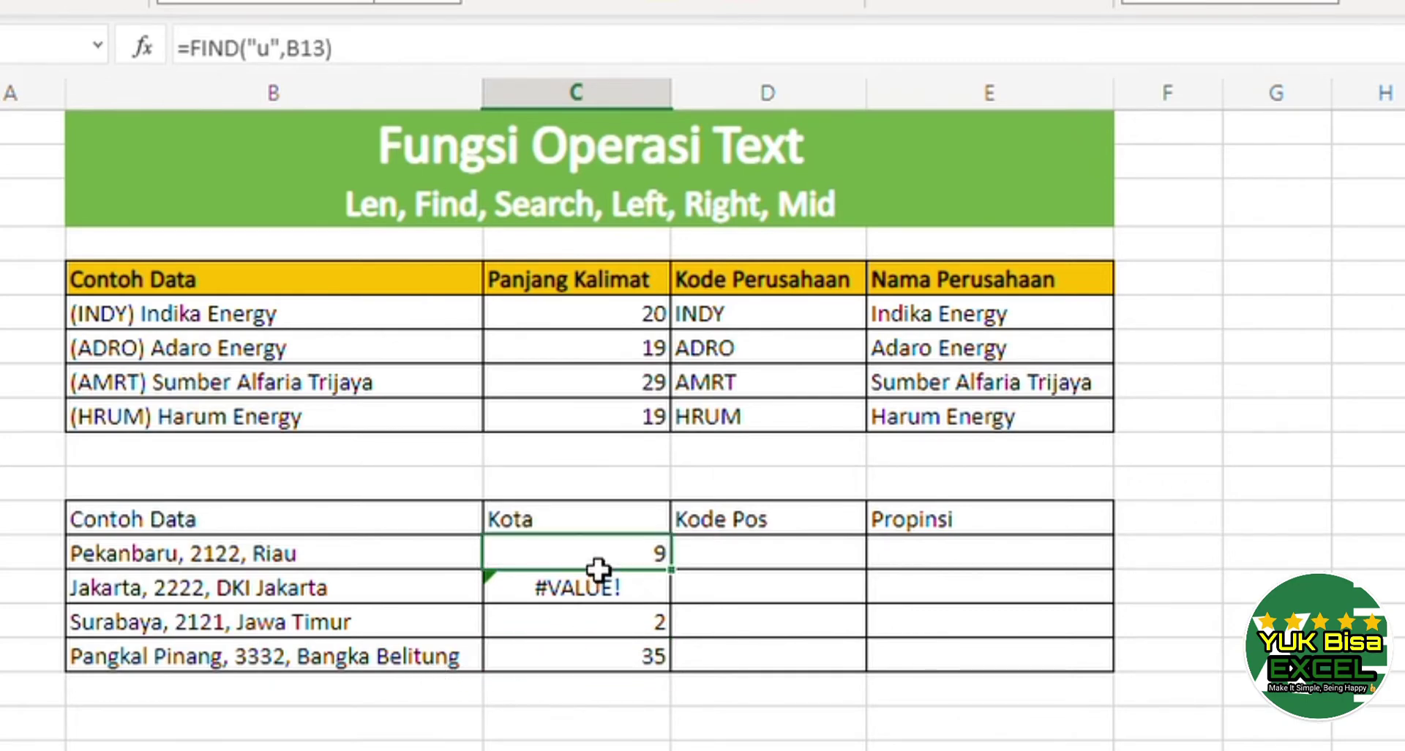
key("F2")
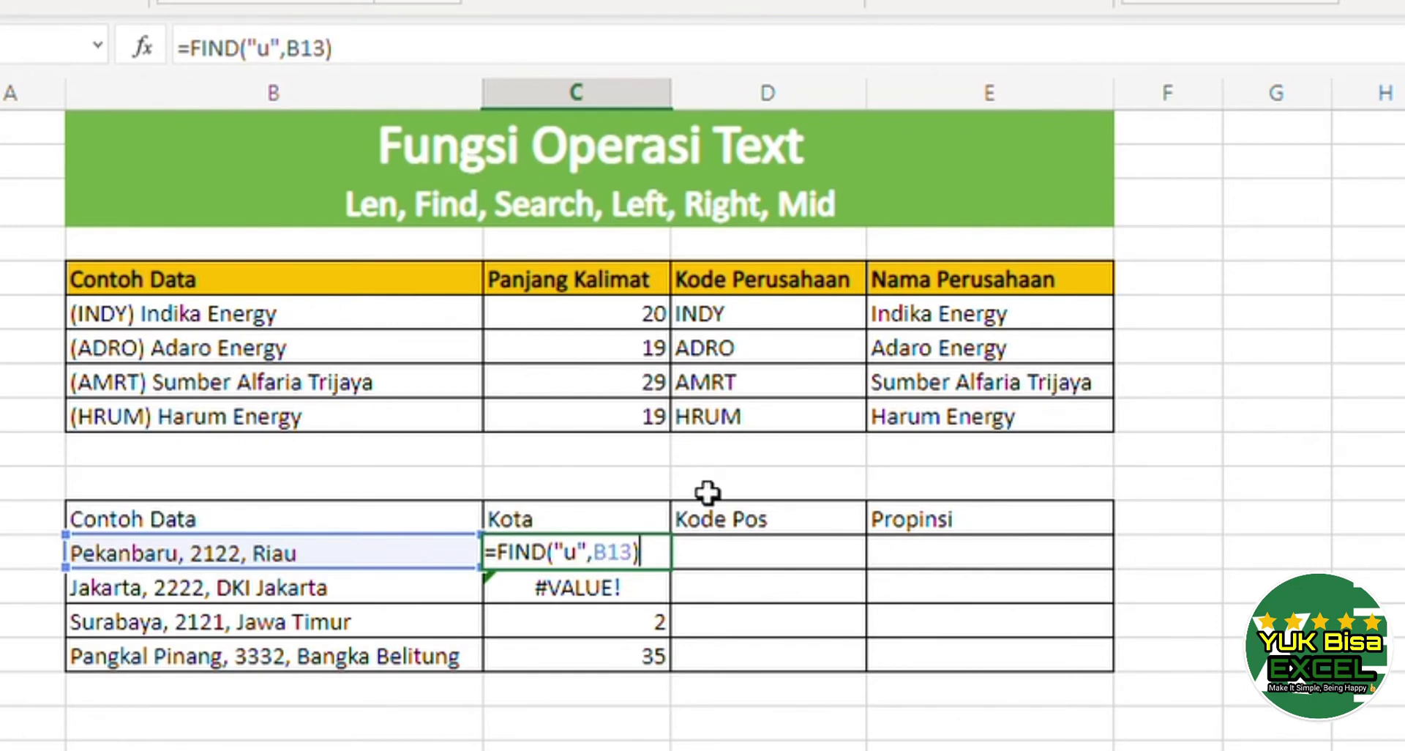
key("Left")
key("Left")
key("Left")
key("Left")
key("Left")
key("Left")
key("shift+Left")
key("shift+Left")
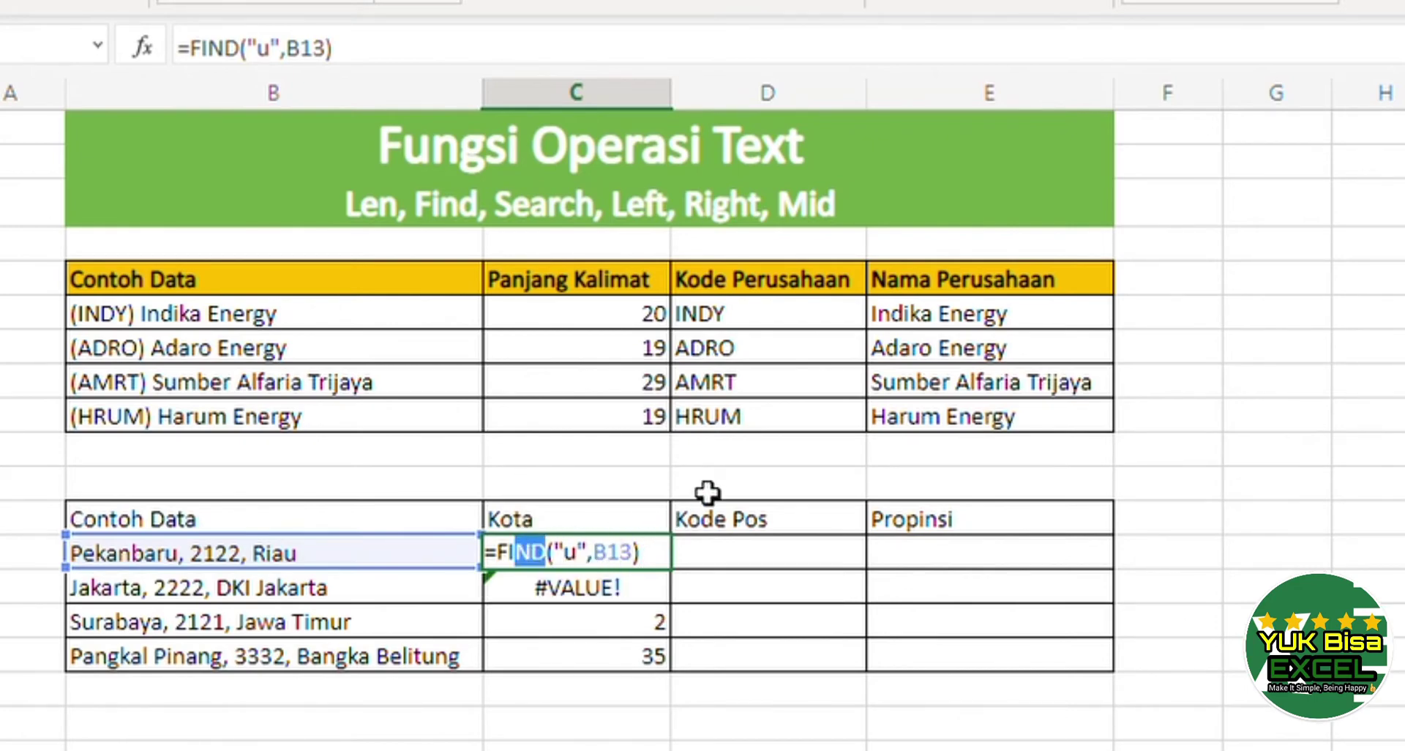
type("search")
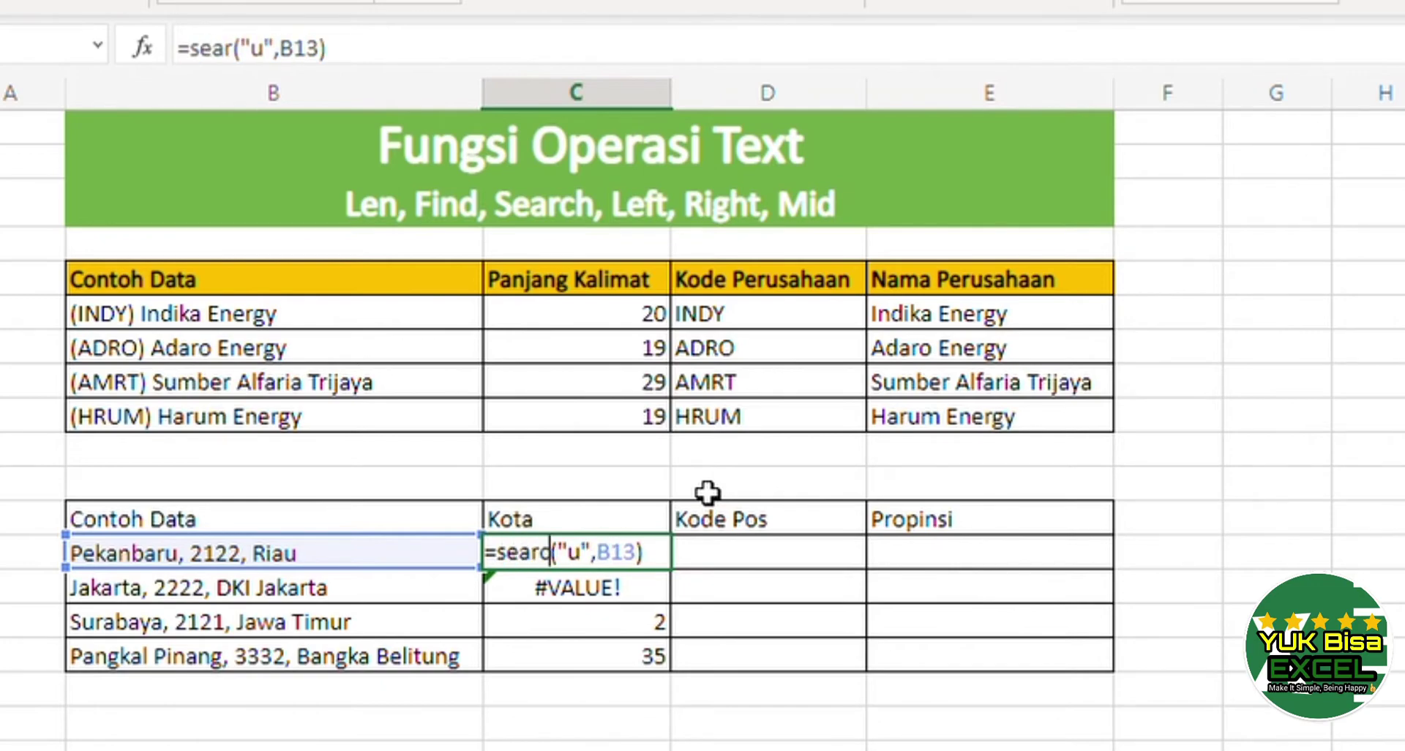
key("Right")
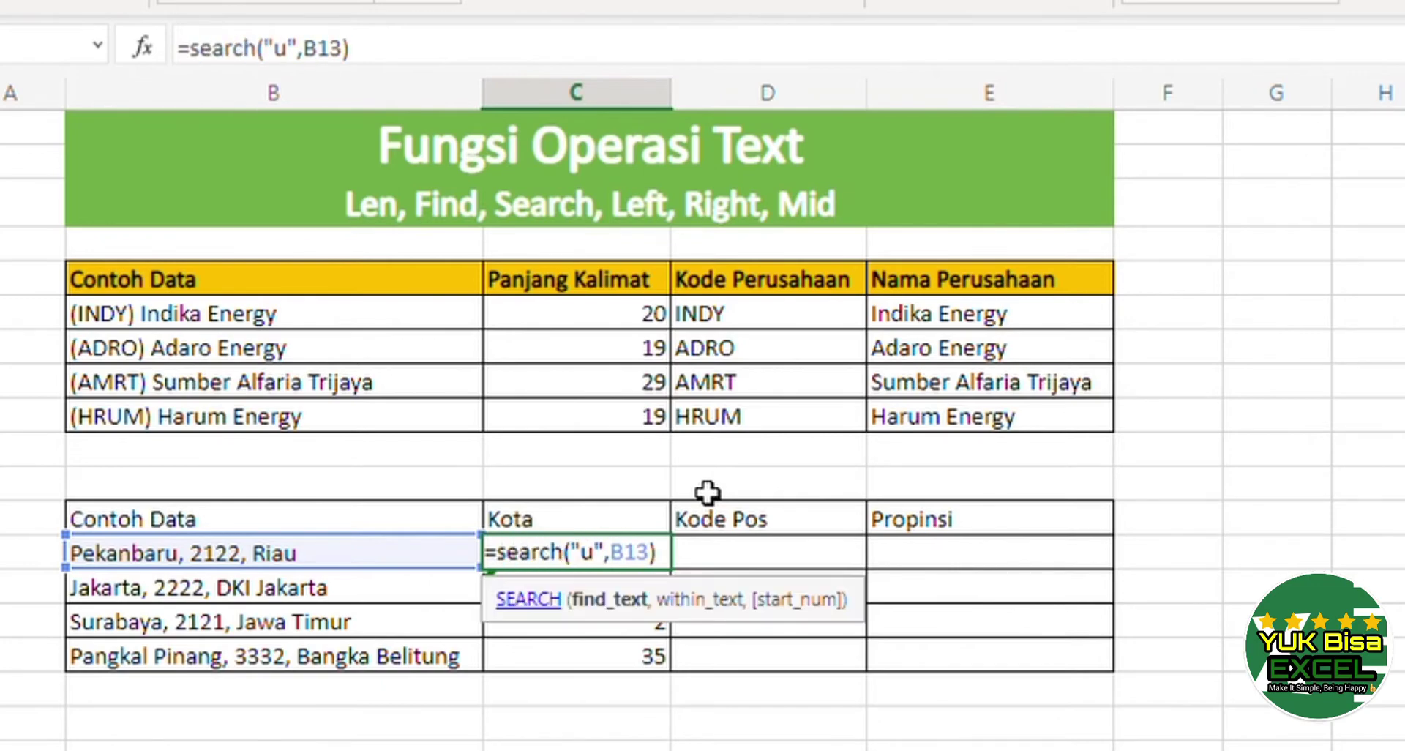
key("Return")
- Copy the SEARCH formula from C13 down to C14:C16, replacing the FIND formulas
key("Up")
key("ctrl+c")
key("Down")
key("shift+Down")
key("shift+Down")
key("shift+Down")
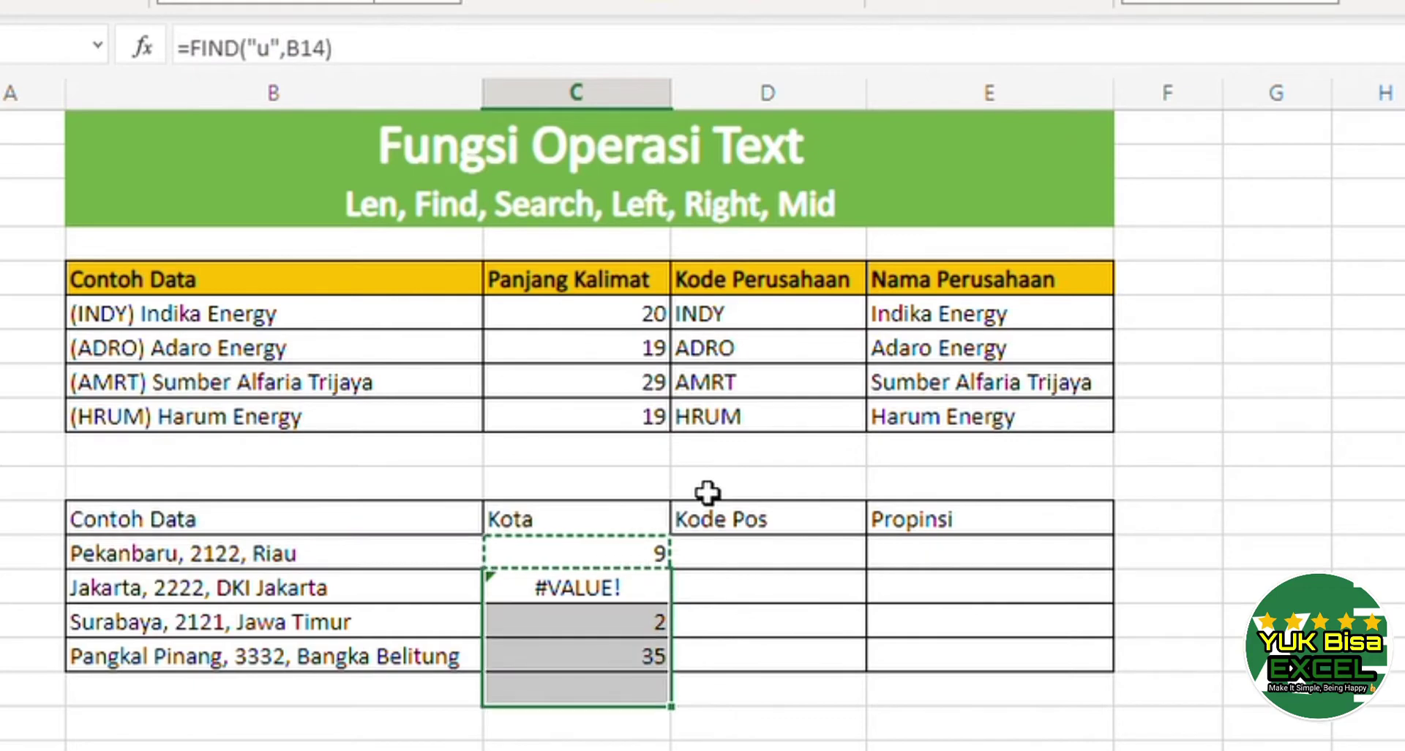
key("shift+Up")
key("ctrl+v")
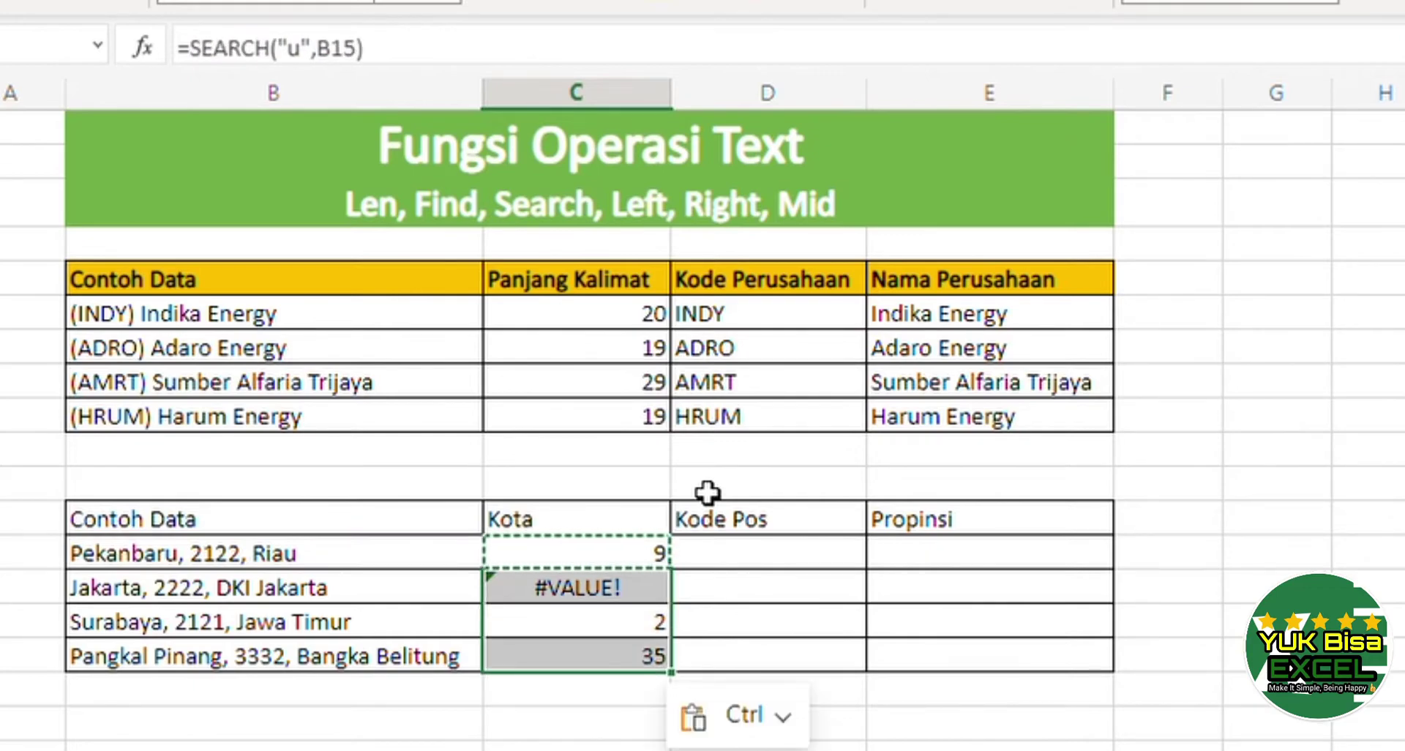
key("Down")
key("Up")
key("Up")
key("Up")
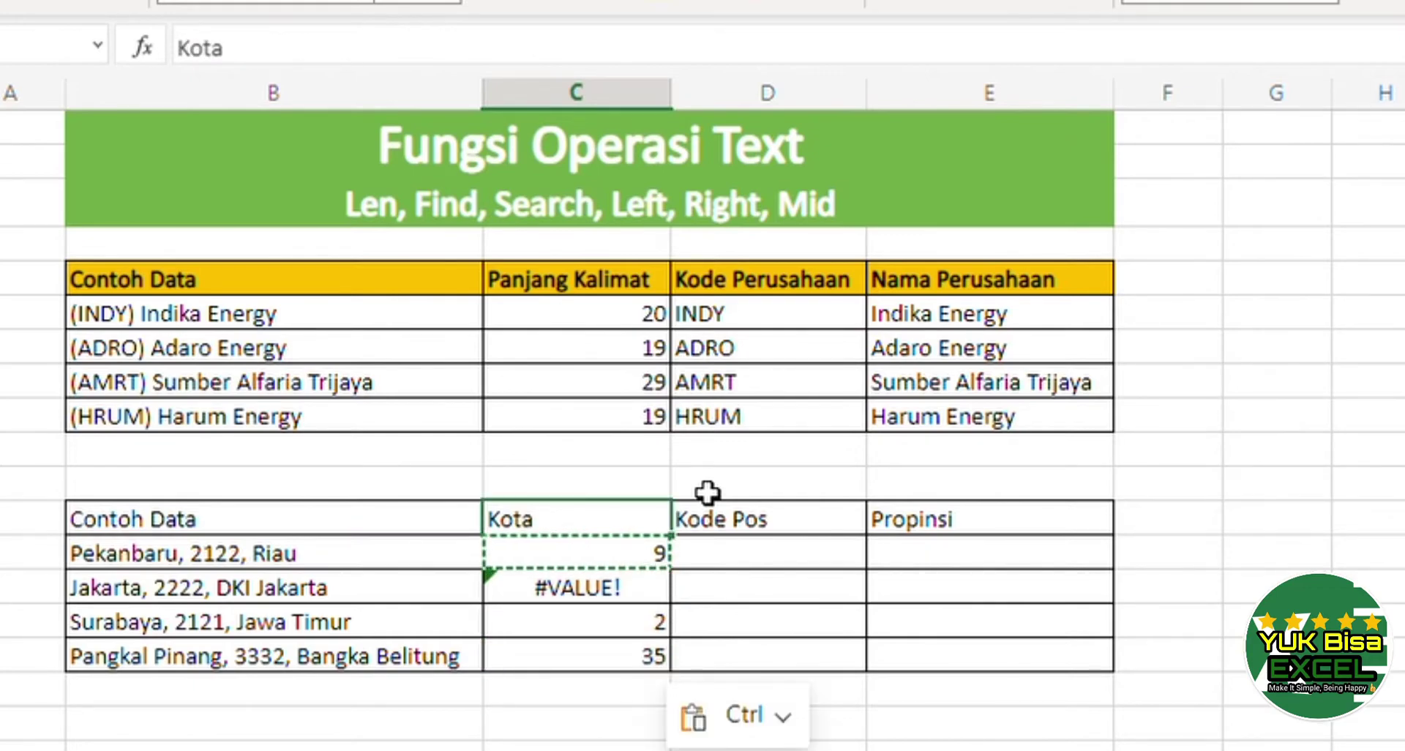
- Capitalize the final letter of the city name in B13 so the text reads PekanbarU, 2122, Riau
key("Down")
key("Left")
key("Left")
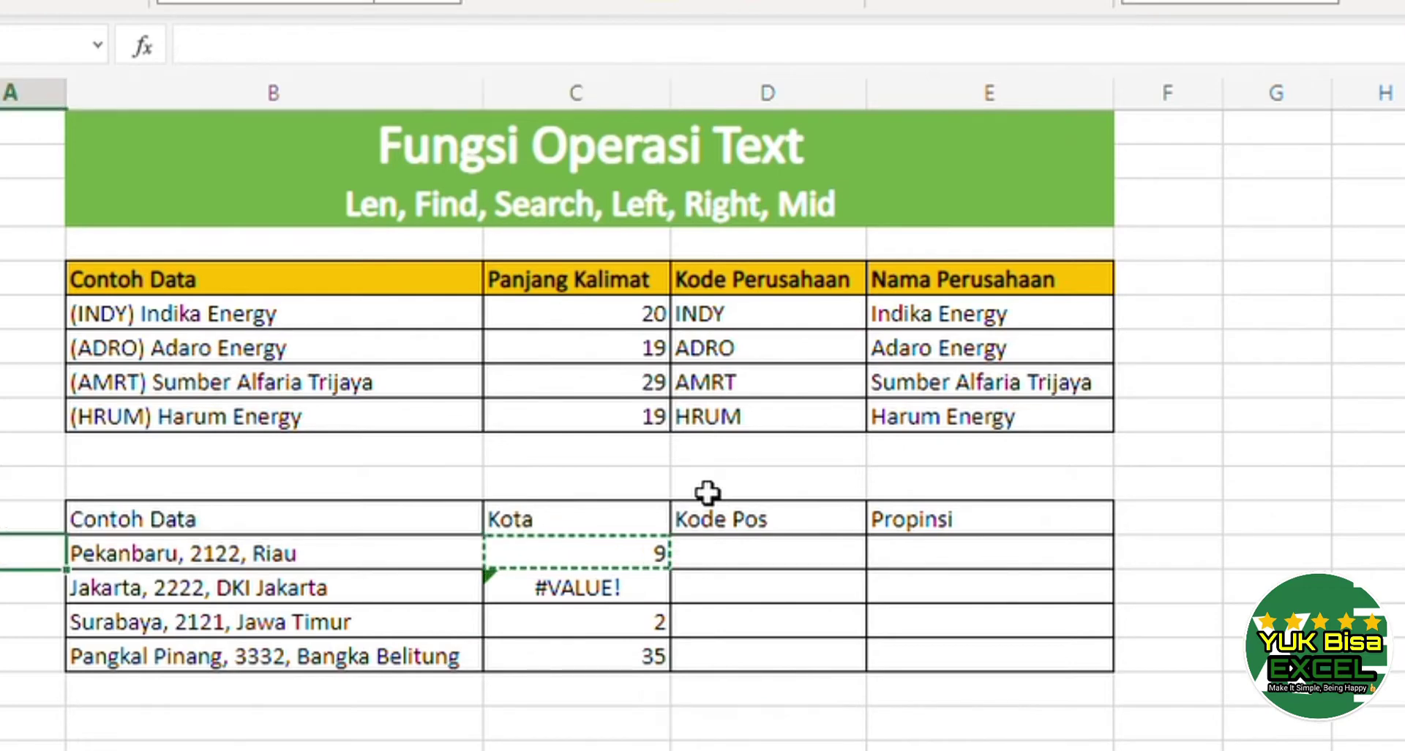
key("Right")
key("F2")
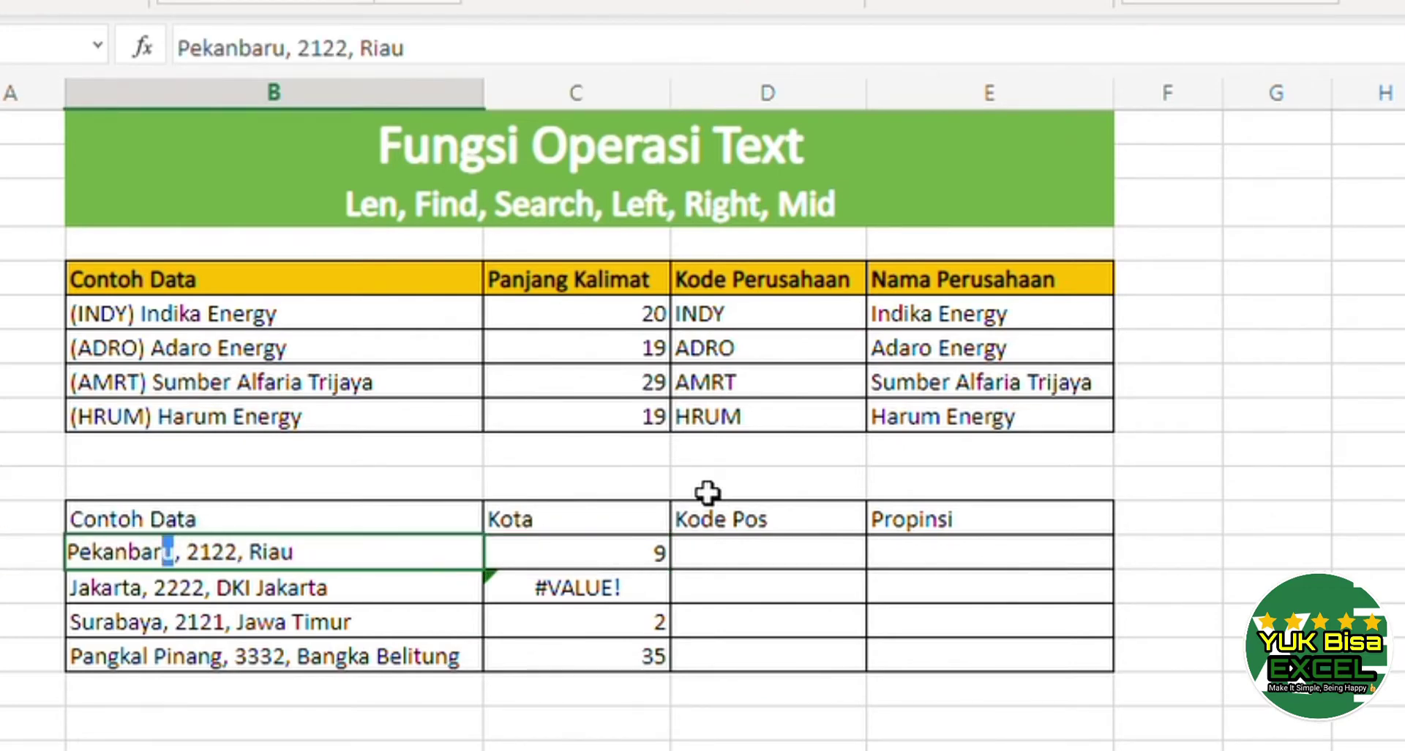
type("U")
key("Return")
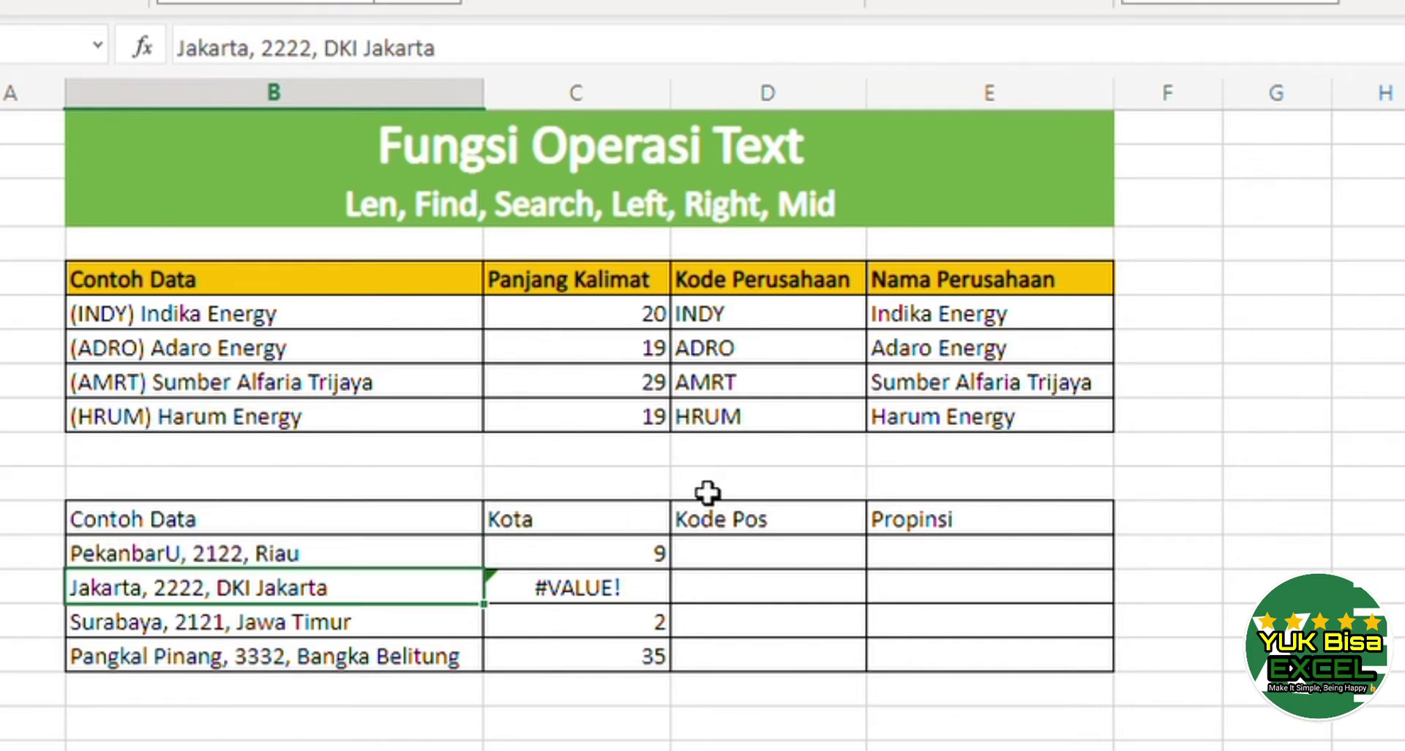
- Review the SEARCH formula in C13 against the edited text in B13, leaving the formula as it is
key("Up")
key("Right")
key("Right")
key("F2")
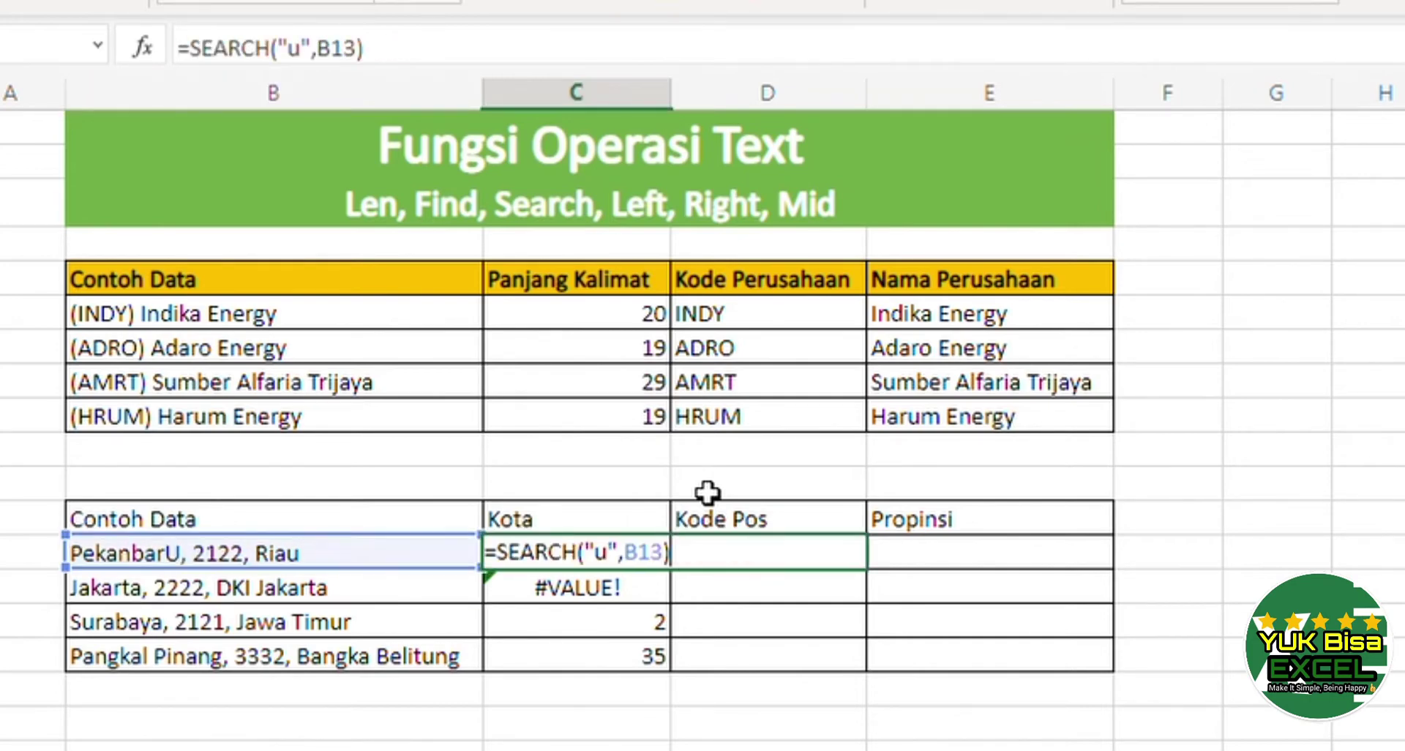
key("Return")
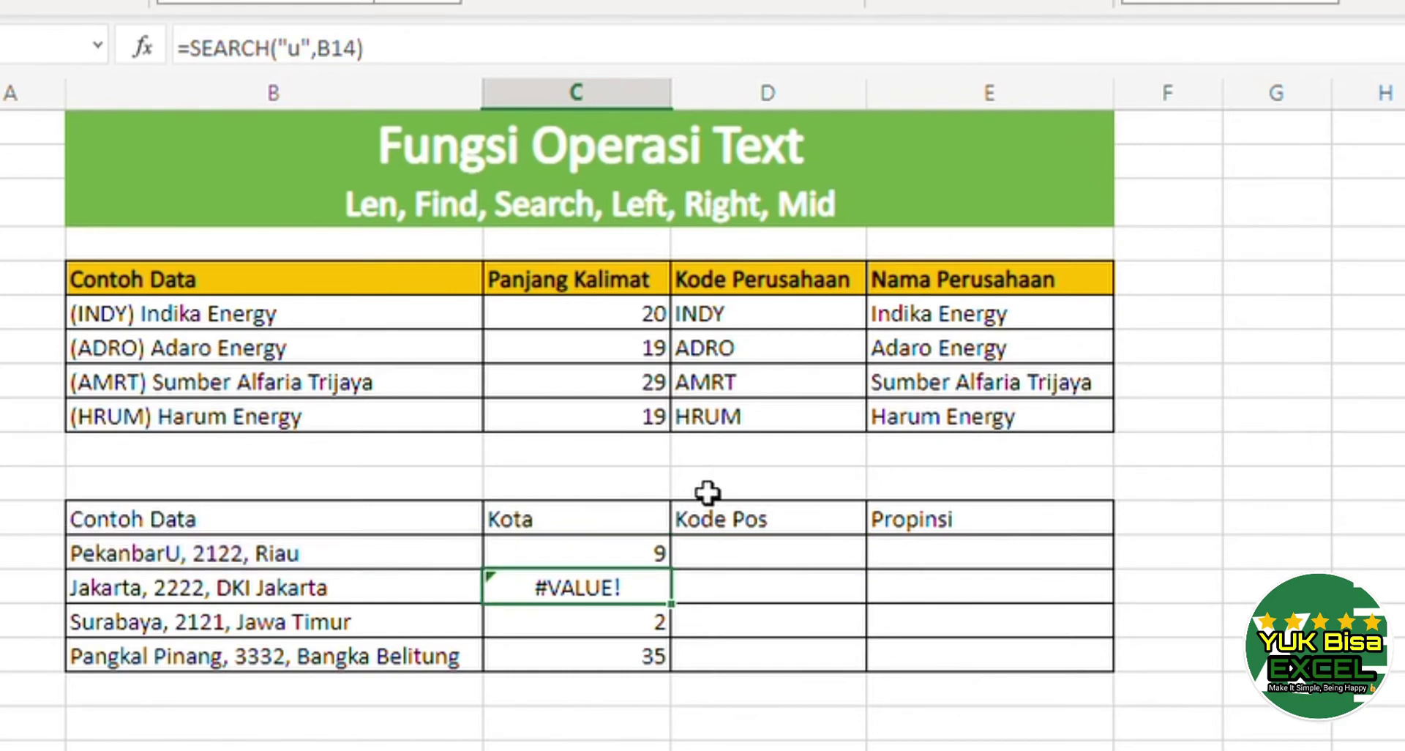
- Copy the SEARCH formula from C13 down to C14:C16 once more and check the pasted cells
key("Down")
key("Up")
key("ctrl+c")
key("Down")
key("shift+Down")
key("shift+Down")
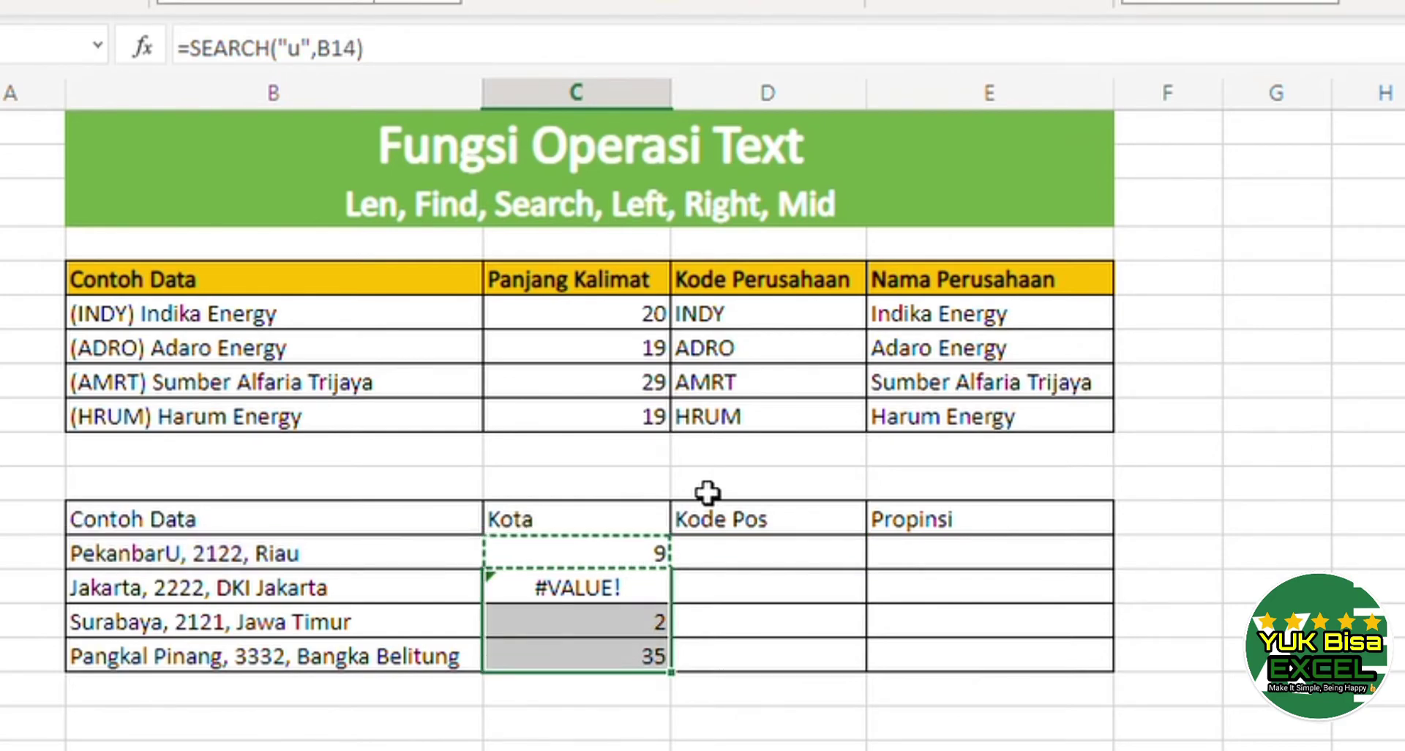
key("ctrl+v")
key("Down")
key("Down")
key("Up")
key("Up")
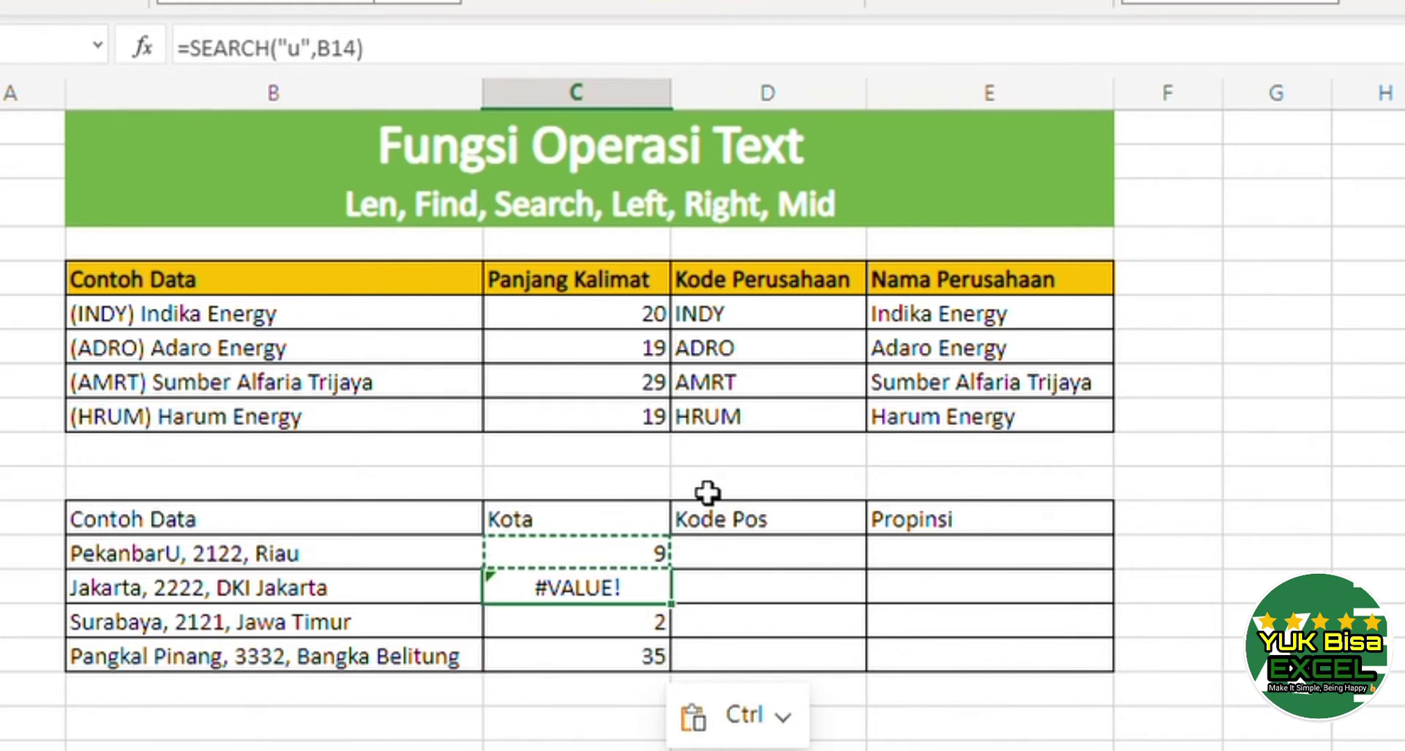
- Replace SEARCH with FIND in the C13 formula so it reads =FIND("u",B13)
key("Up")
key("F2")
key("Left")
key("Left")
key("Left")
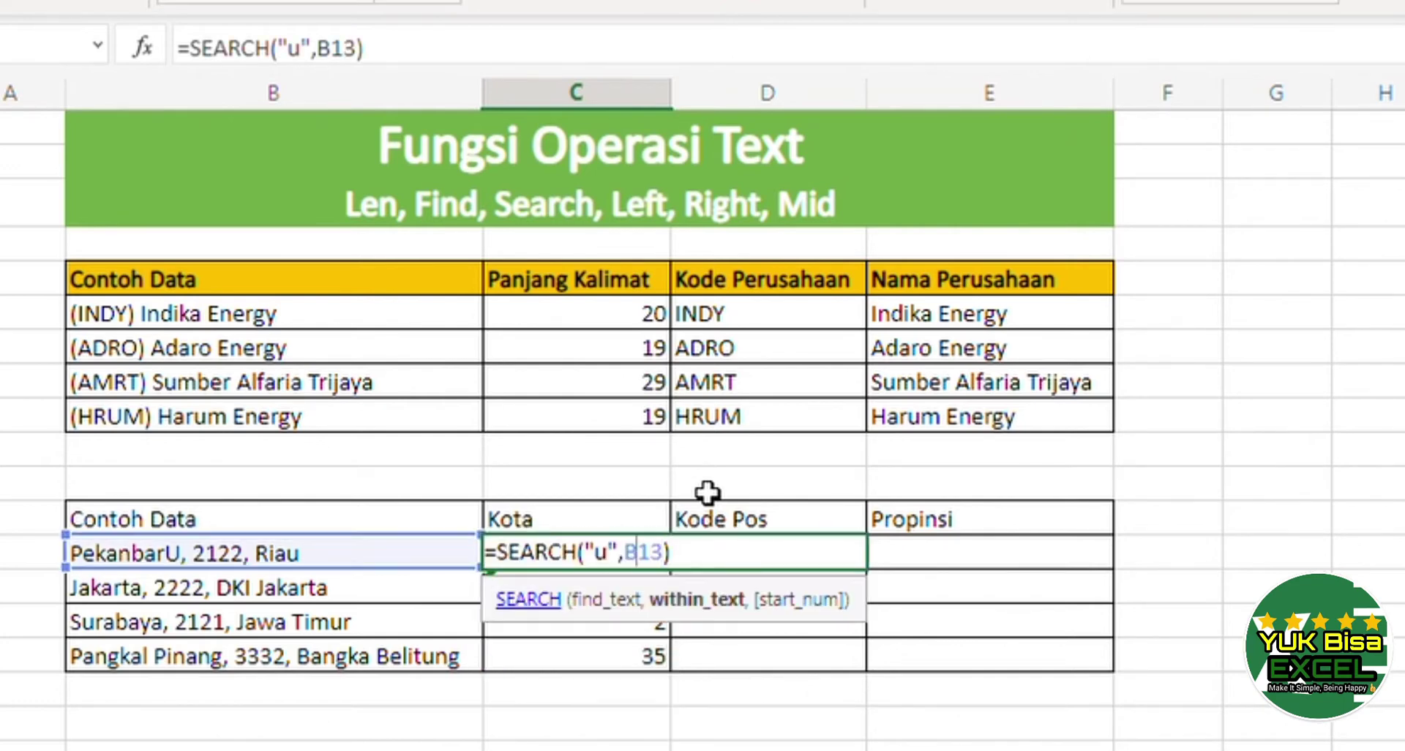
key("Left")
key("Left")
key("Left")
key("Left")
key("Left")
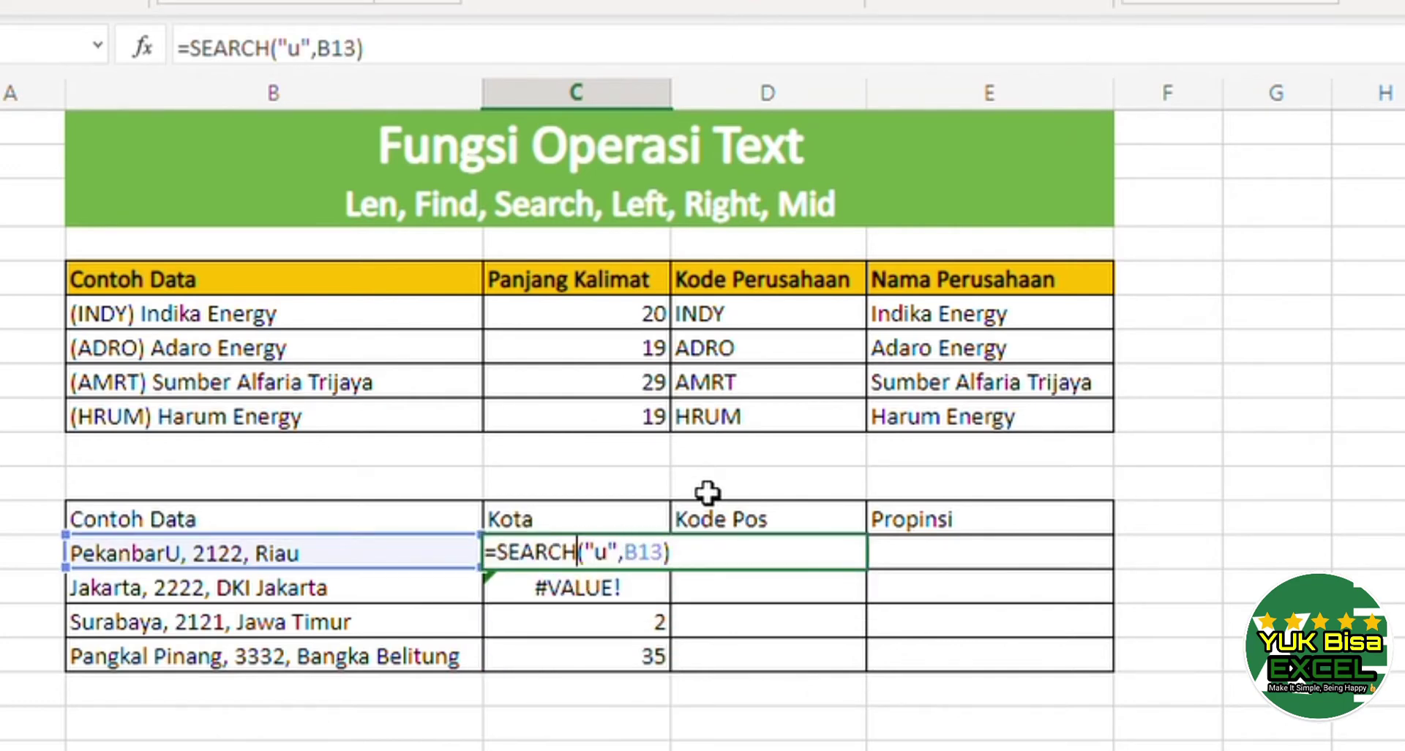
key("shift+Left")
key("shift+Left")
key("shift+Left")
key("shift+Left")
key("shift+Left")
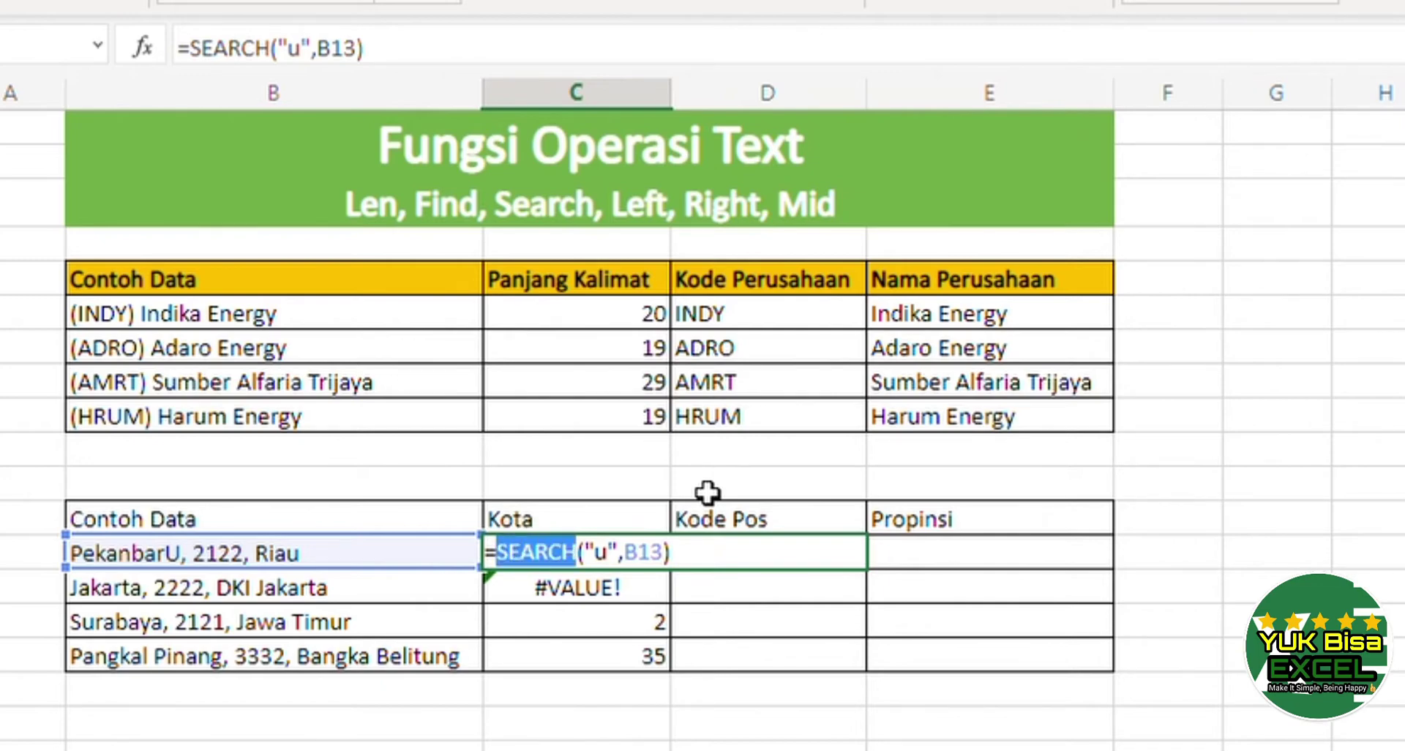
type("Find")
key("Return")
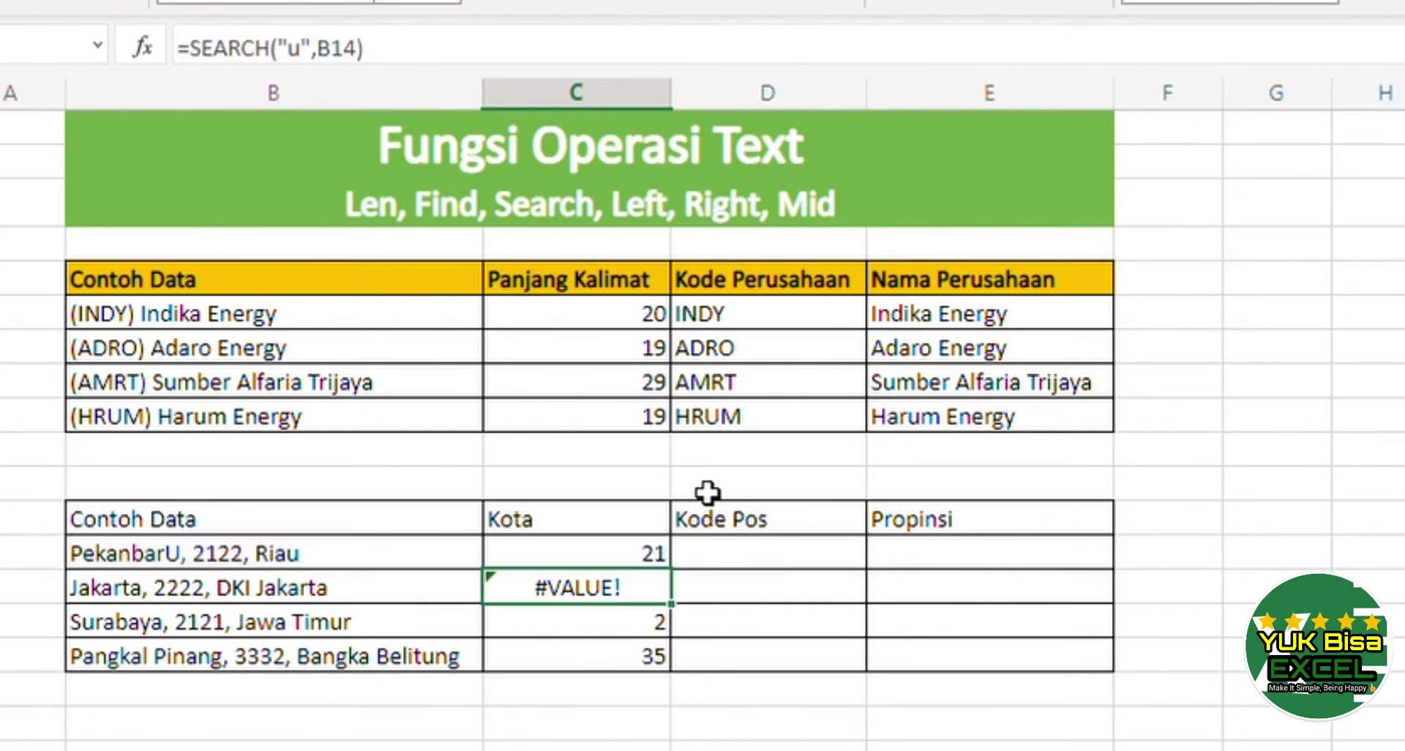
- Check the FIND formula in C13, and copy it down to C14:C16 over the SEARCH formulas
key("Left")
key("Left")
key("Right")
key("Right")
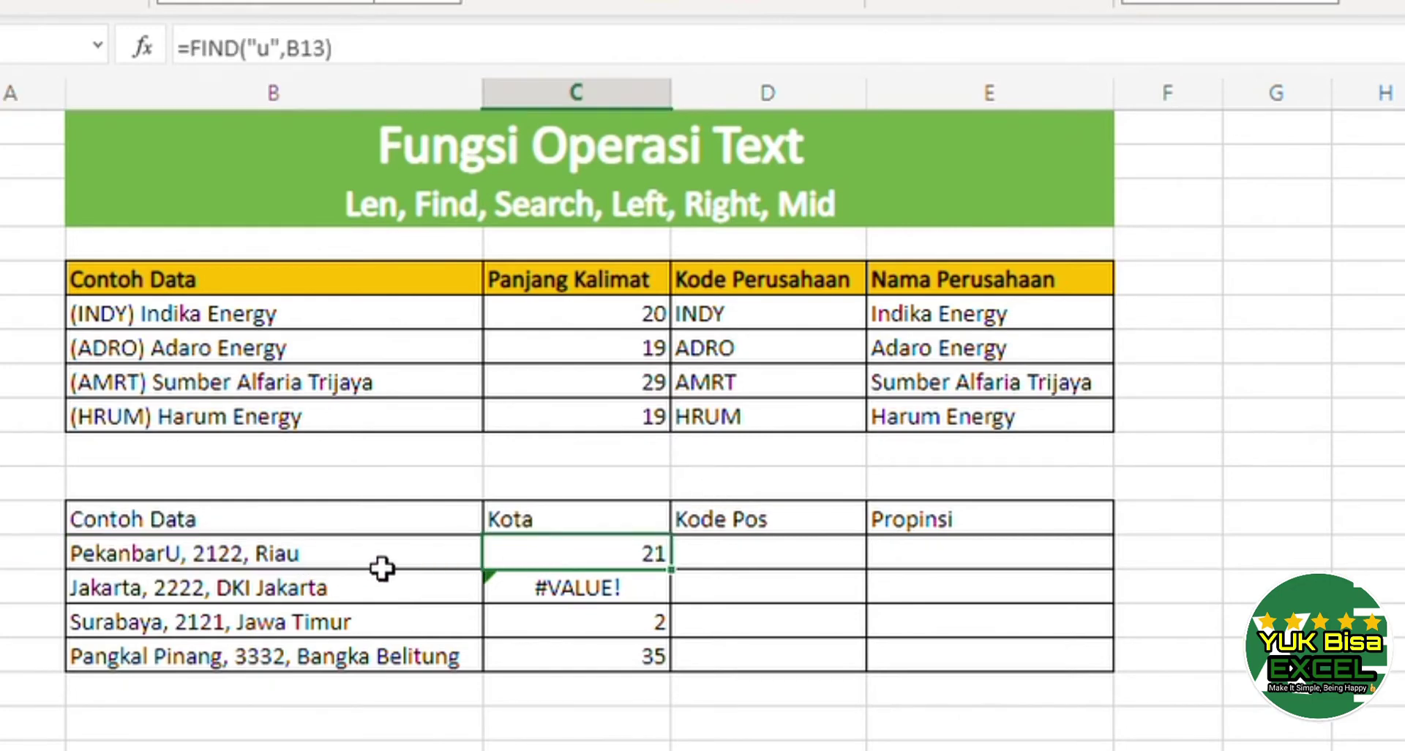
double_click(586, 542)
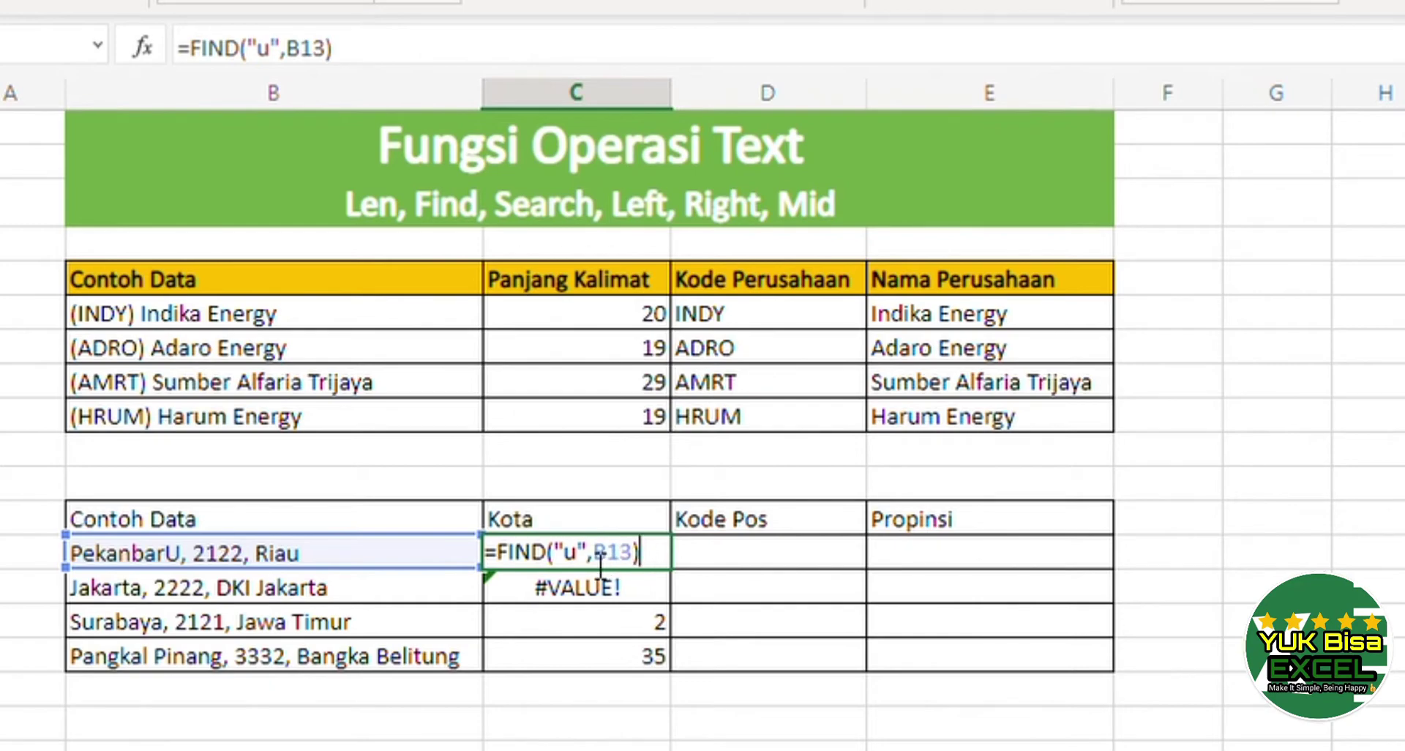
key("Return")
key("Up")
key("ctrl+c")
key("Down")
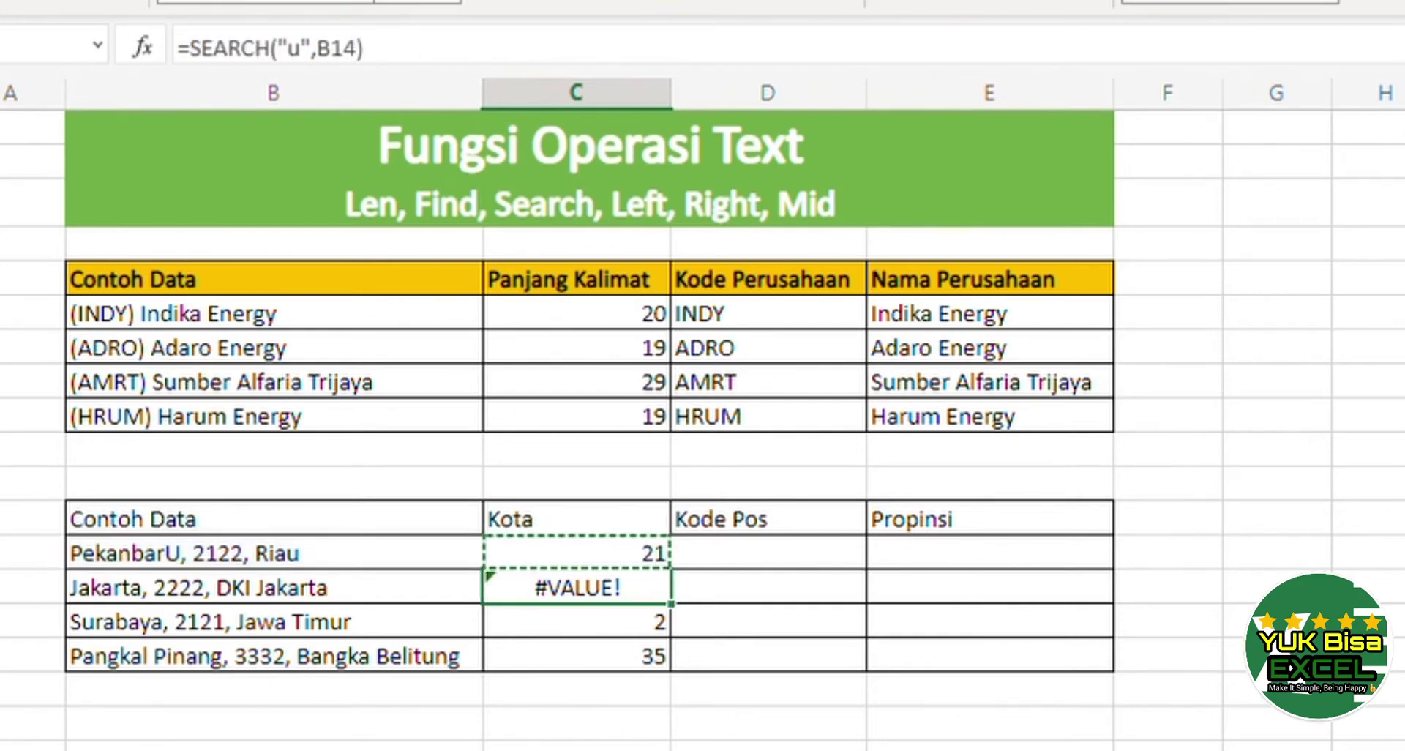
key("shift+Down")
key("shift+Down")
key("ctrl+v")
key("Up")
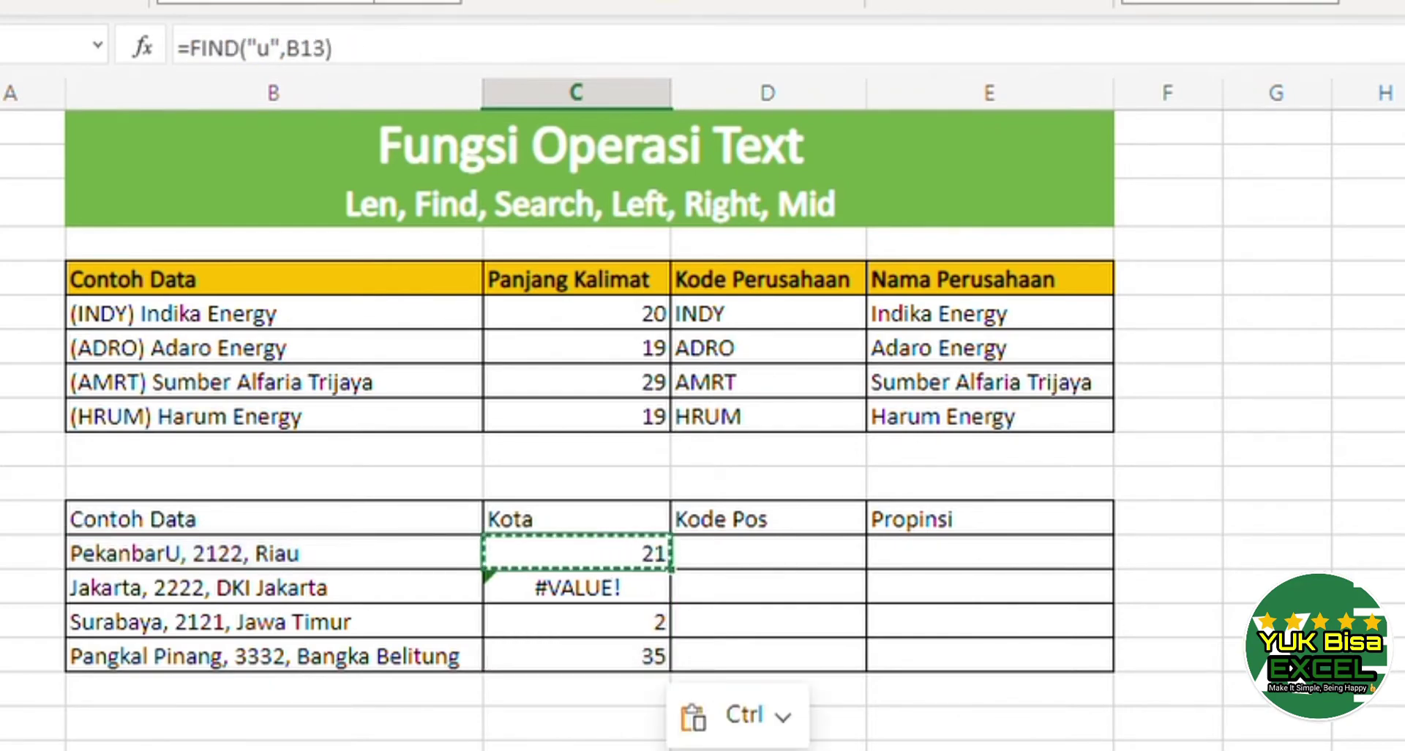
- Review the arguments of the FIND formula in C13, including the optional start_num, against the text in B13
key("Left")
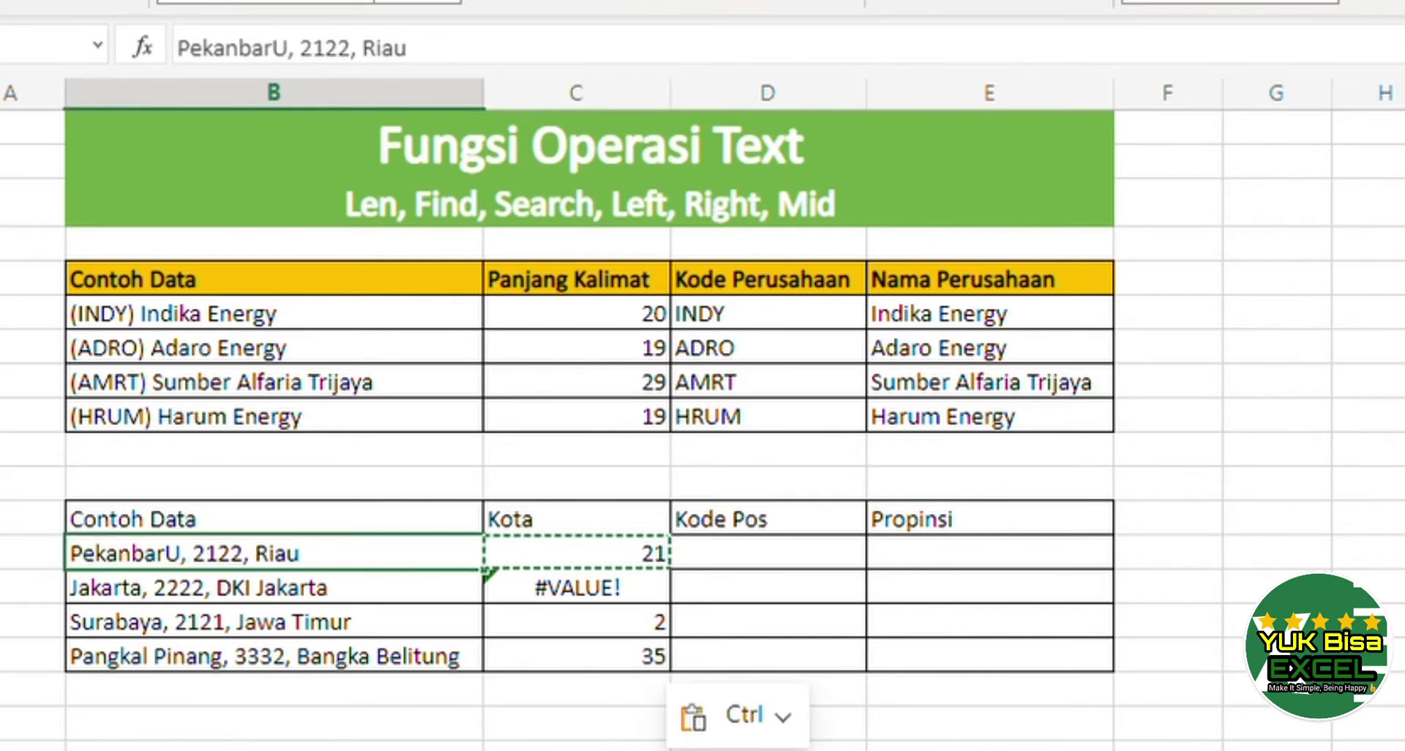
key("Right")
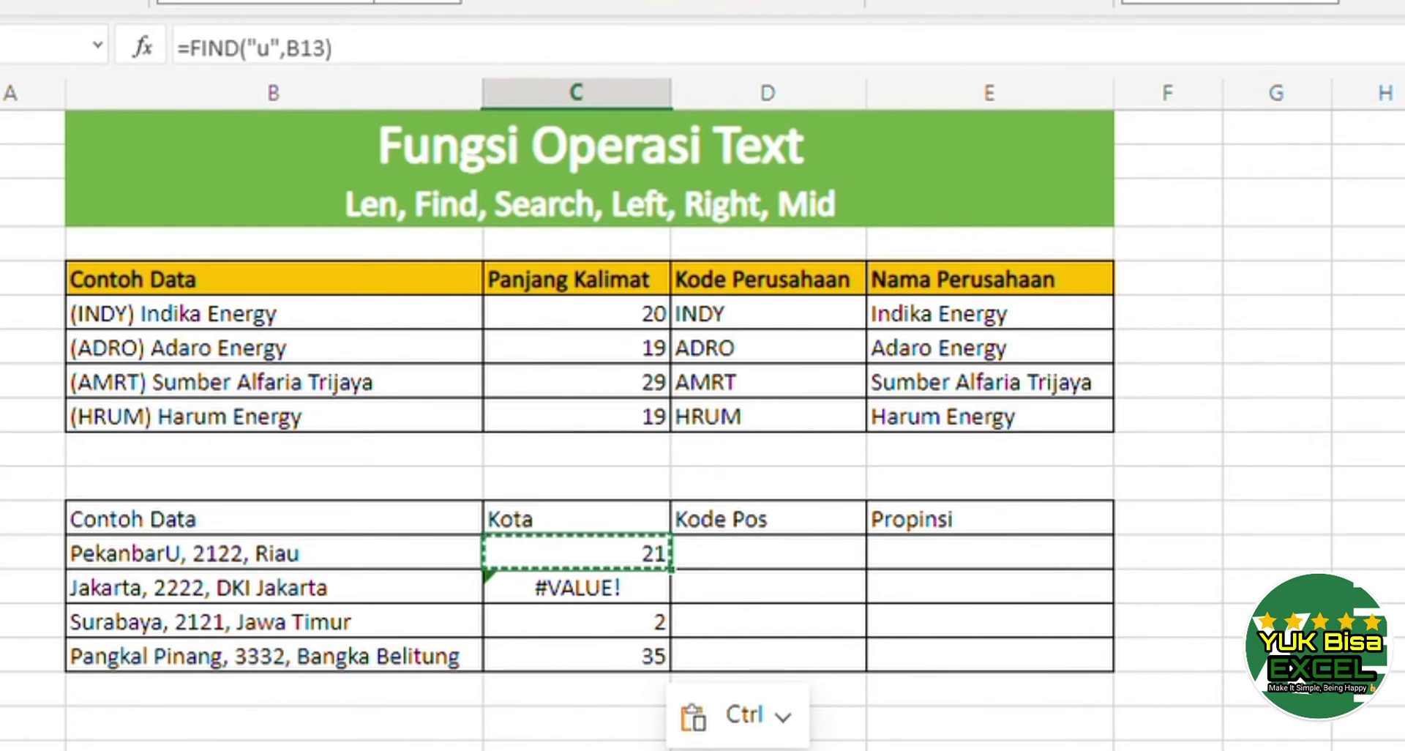
key("F2")
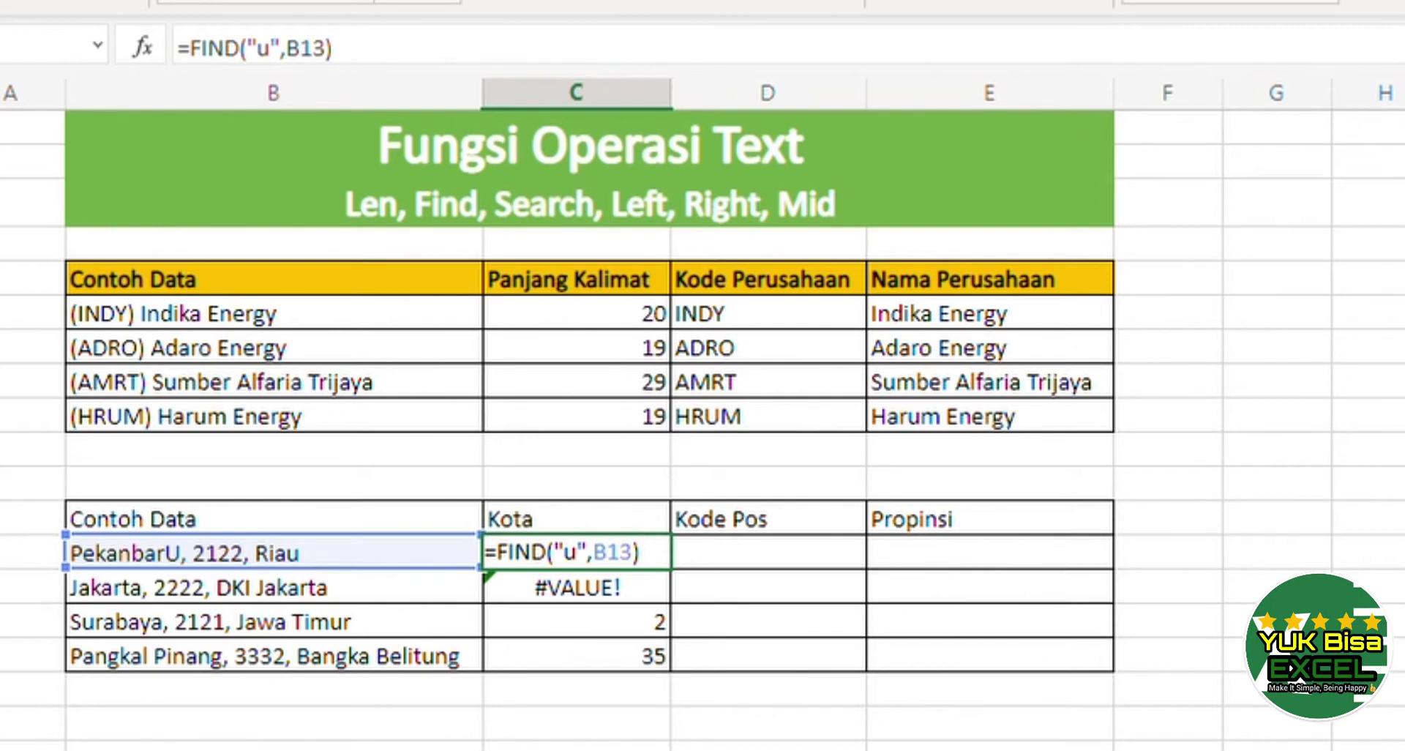
key("Left")
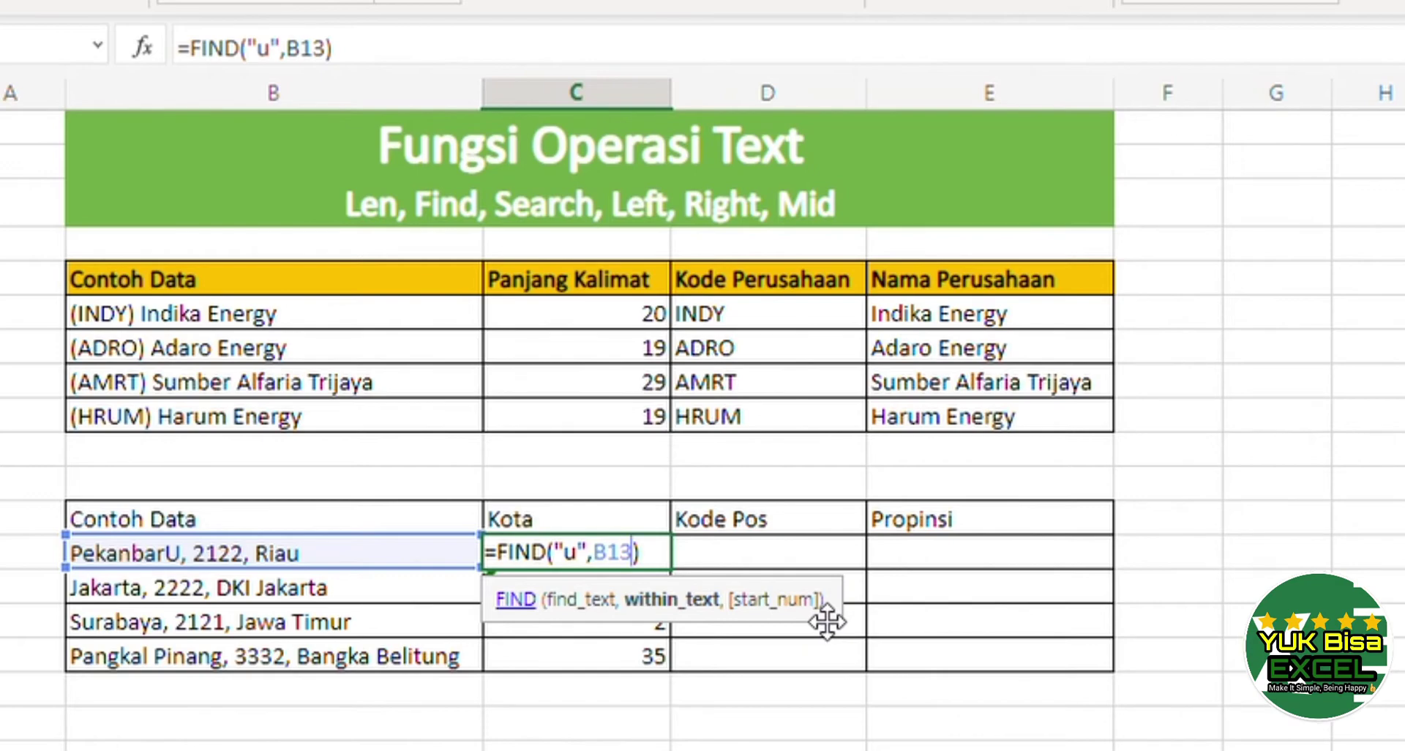
key("Return")
key("Up")
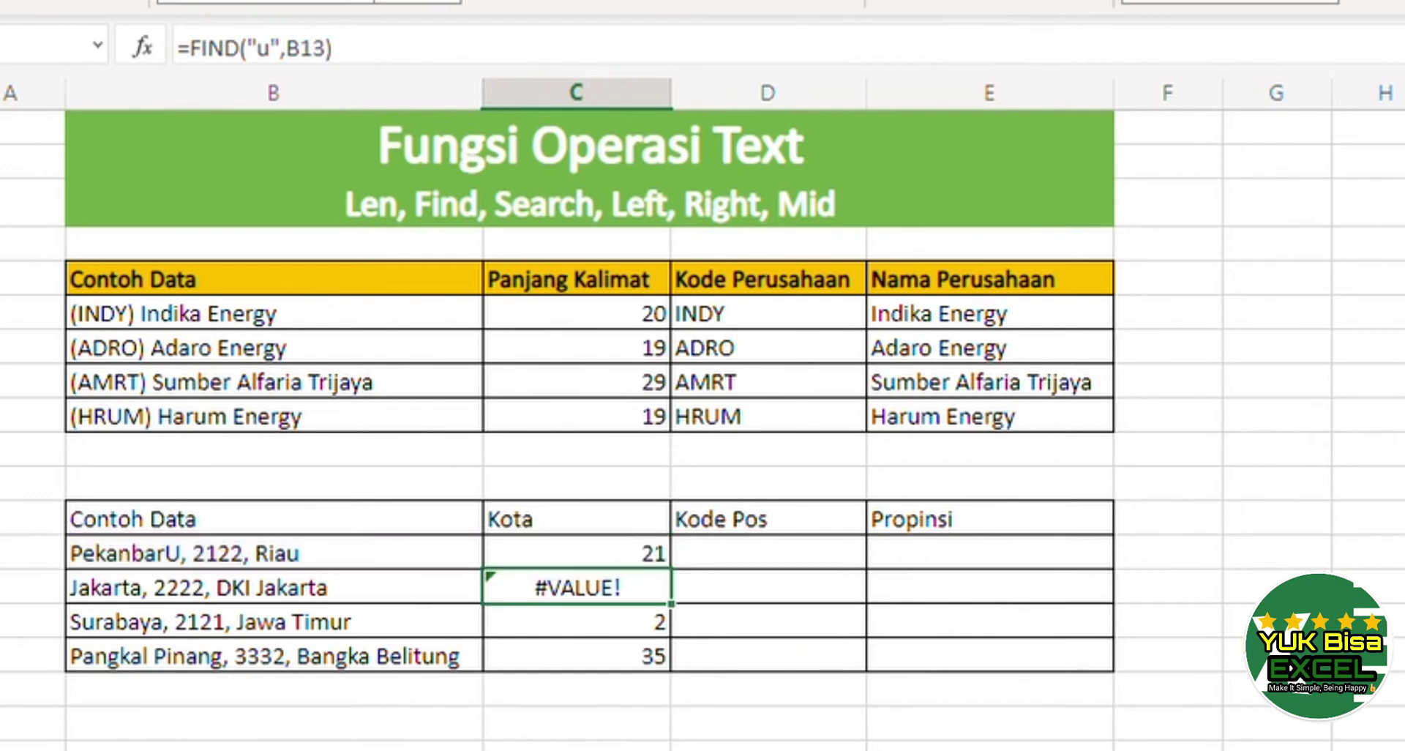
- Change the capital U in B13 back to lowercase so the text reads Pekanbaru, 2122, Riau
key("Left")
key("Left")
key("Right")
double_click(282, 552)
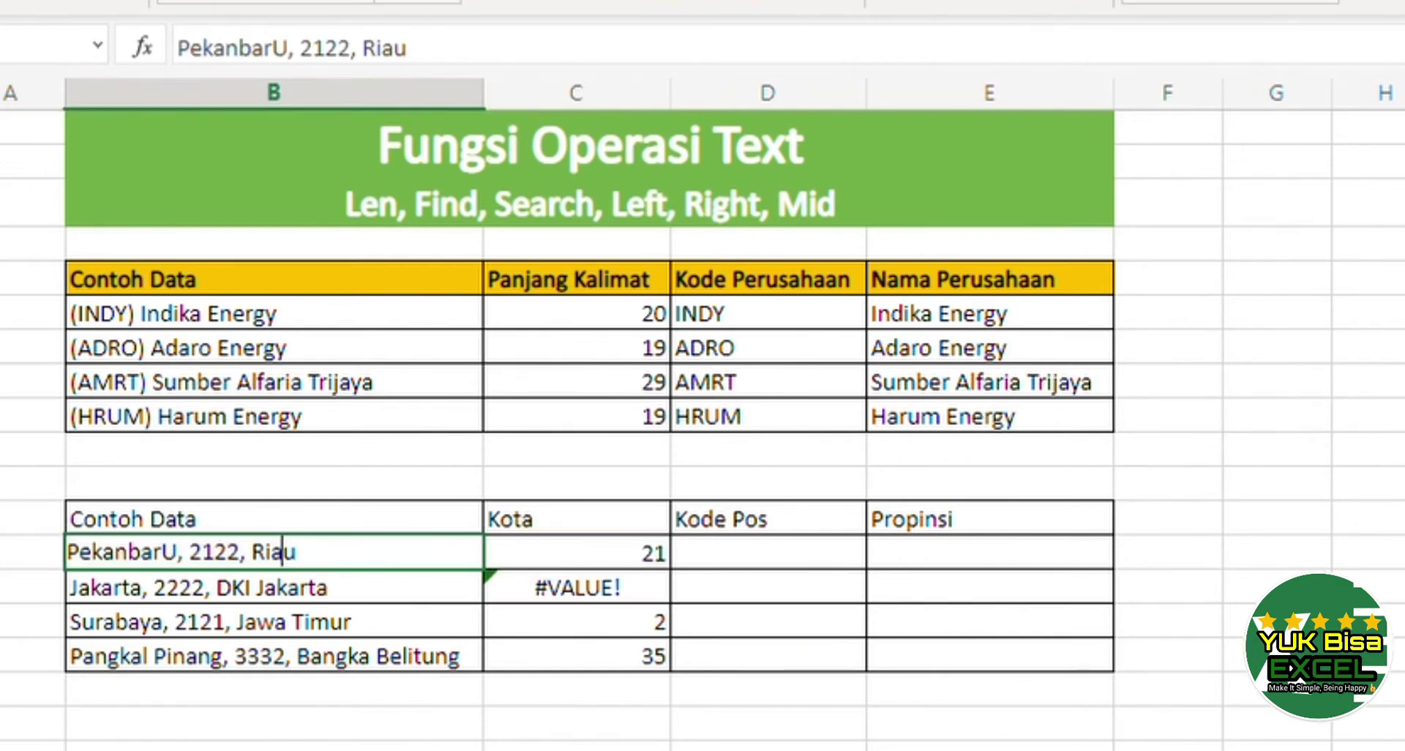
key("shift+Left")
type("u")
key("Return")
key("Up")
key("Right")
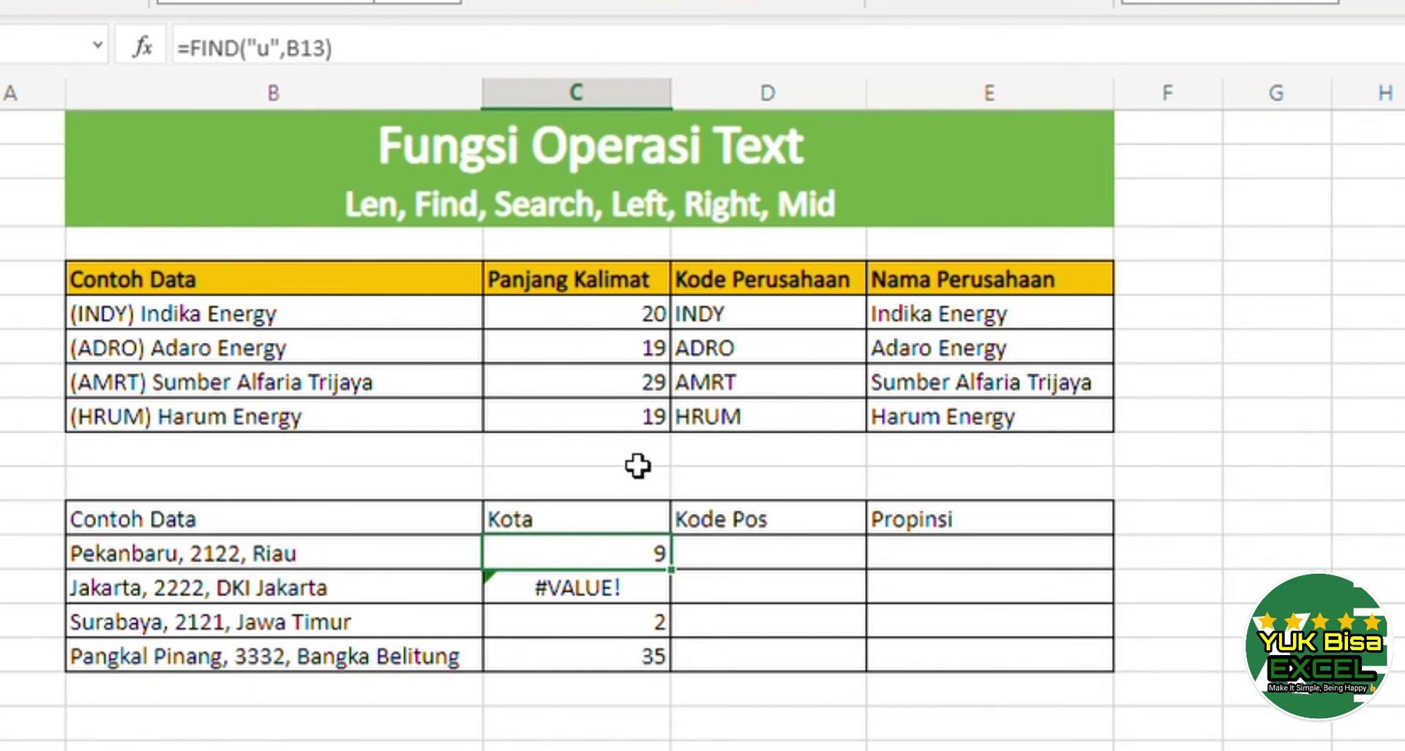
- Add a start position of 10 to the C13 formula so it reads =FIND("u",B13,10)
key("F2")
key("Left")
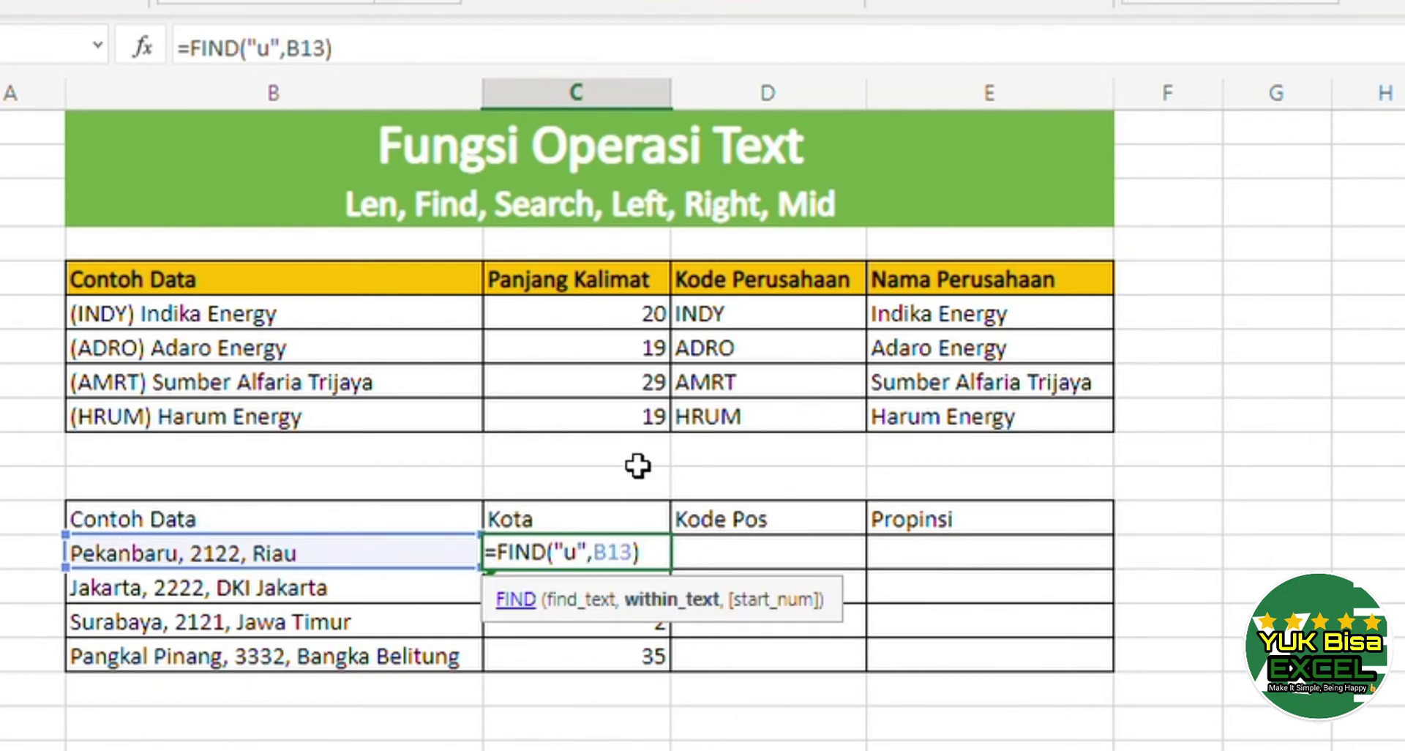
type(",10")
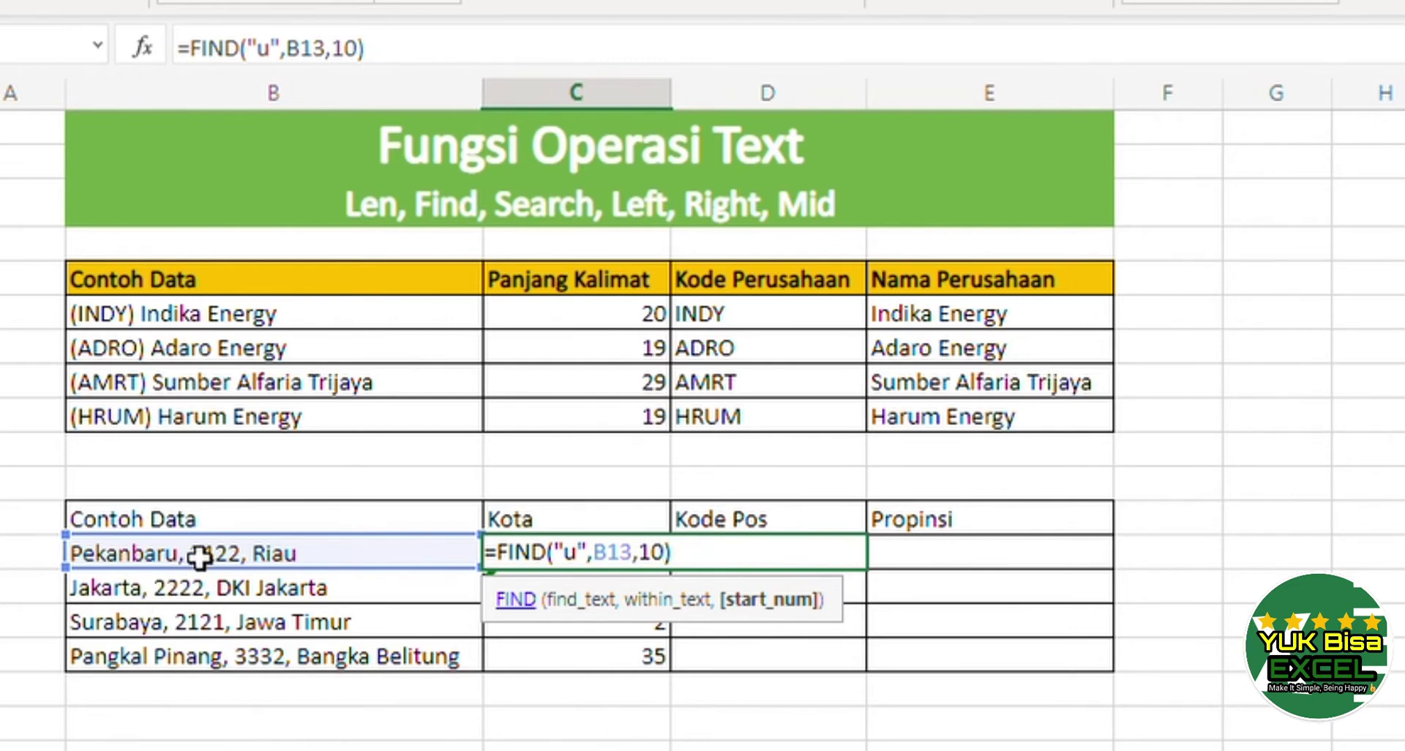
key("Return")
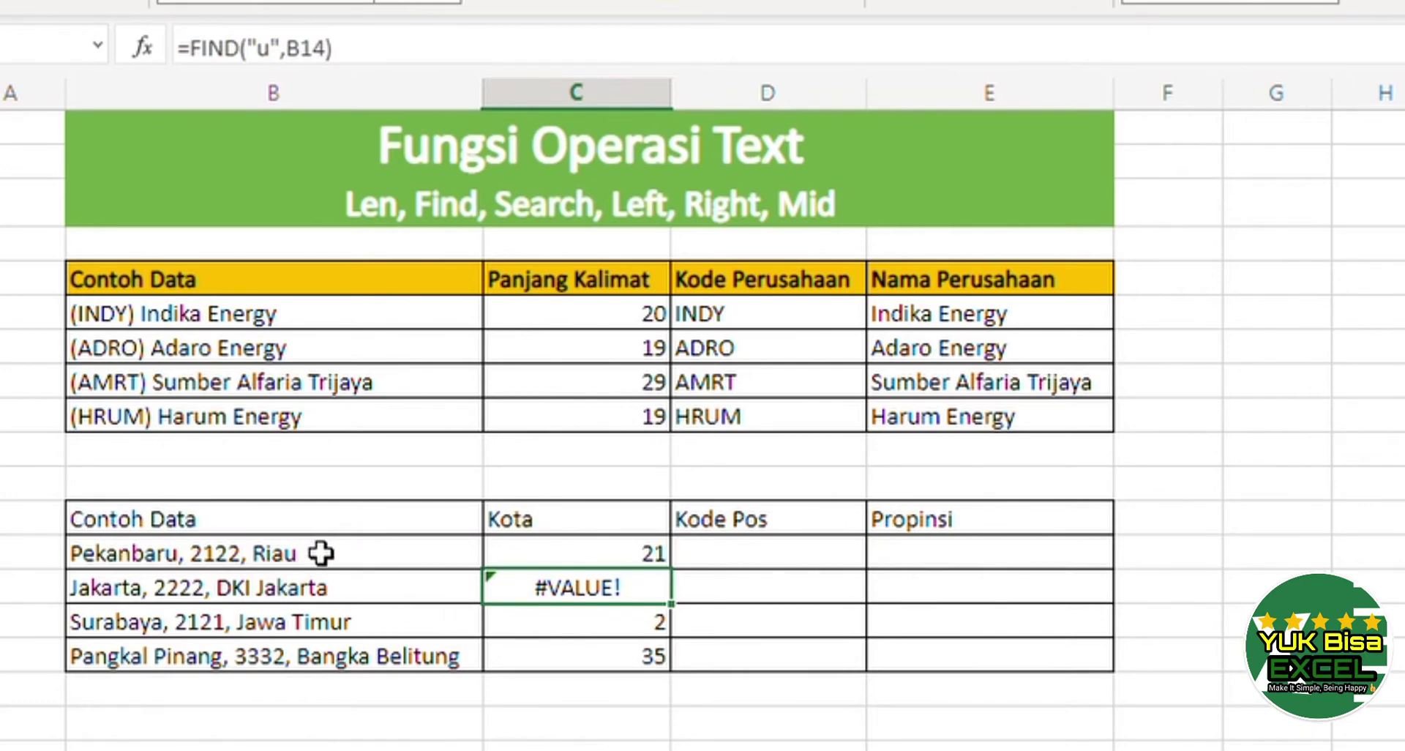
- Remove the start position argument from the FIND formula in C13
left_click(578, 552)
double_click(578, 552)
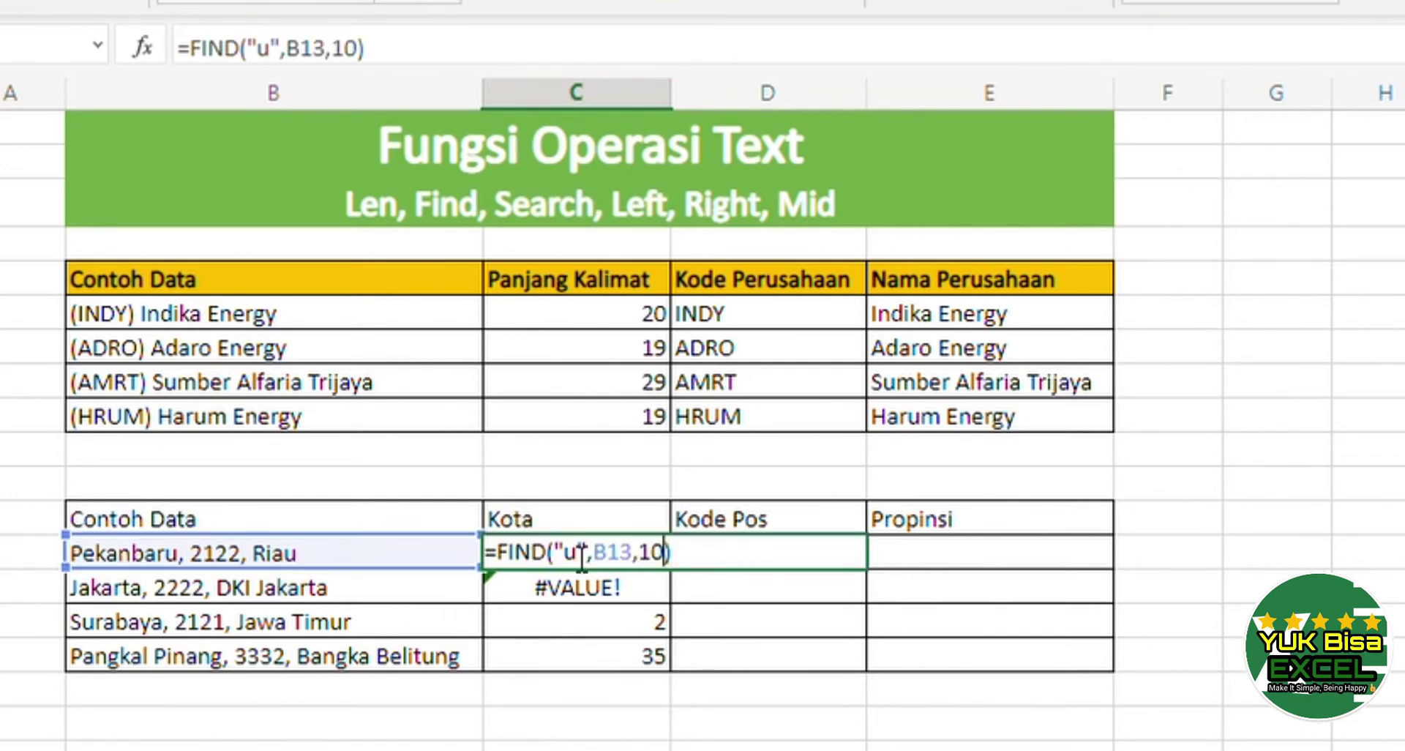
key("shift+Left")
key("shift+Left")
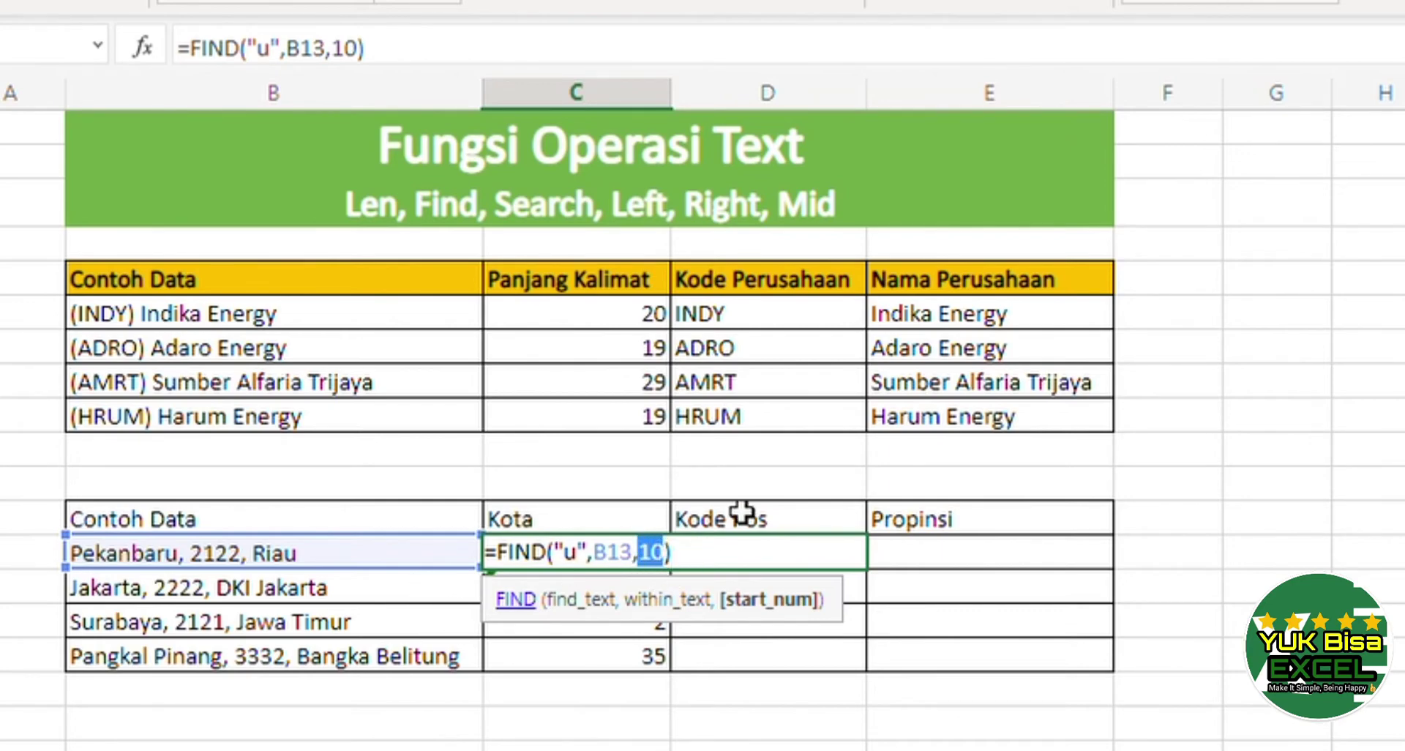
key("BackSpace")
key("BackSpace")
key("Return")
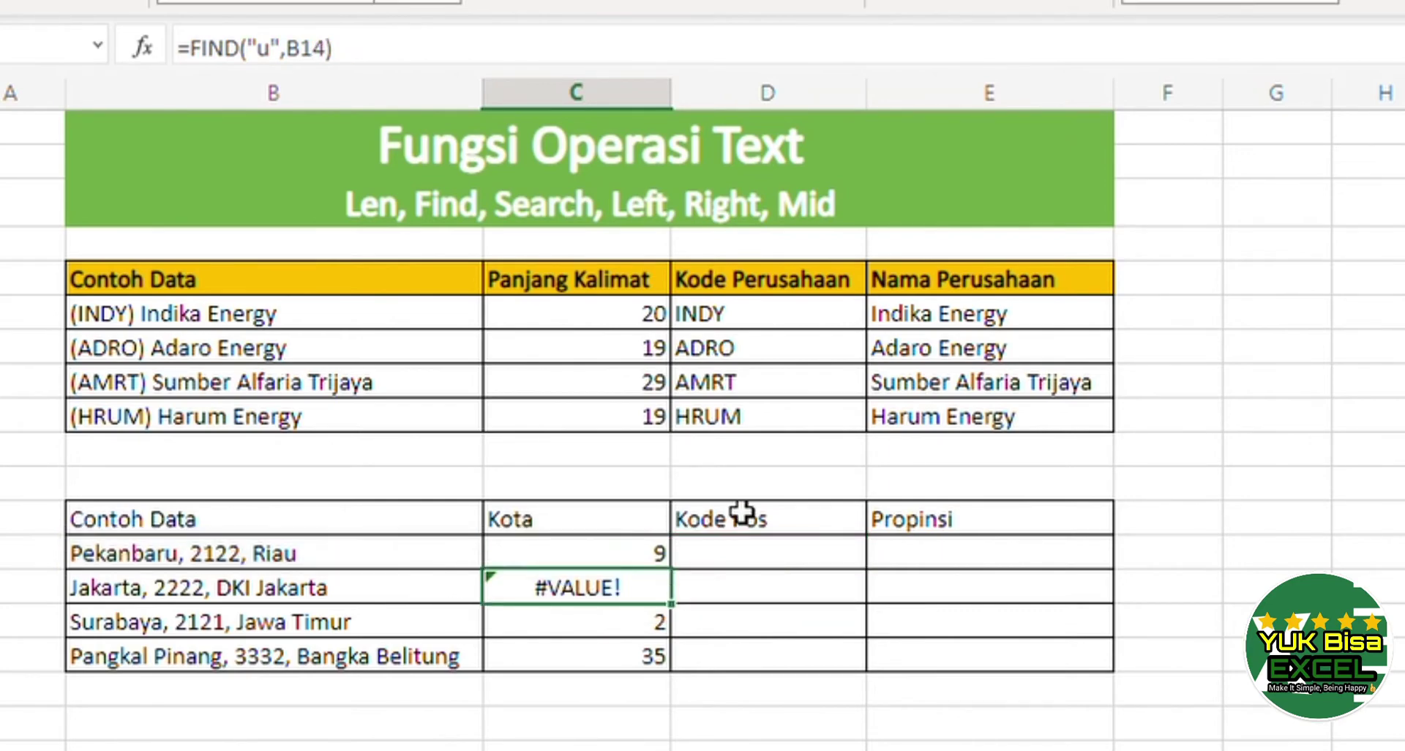
- Clear the FIND formulas from the Kota column cells C13:C16
key("Up")
key("ctrl+shift+Down")
key("Delete")
key("Up")
key("Right")
key("Left")
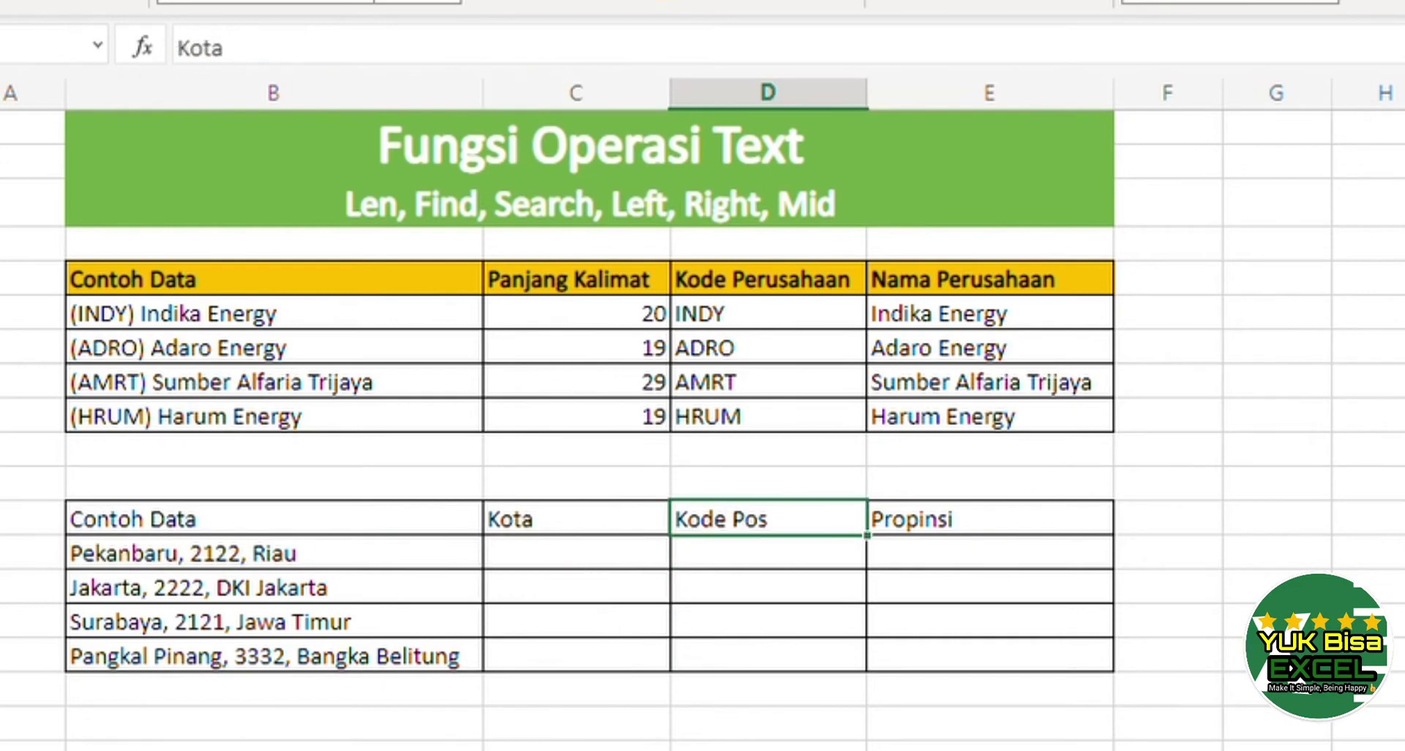
- Enter a formula in C13 that finds the first comma in the address: =FIND(",", B13)
key("Down")
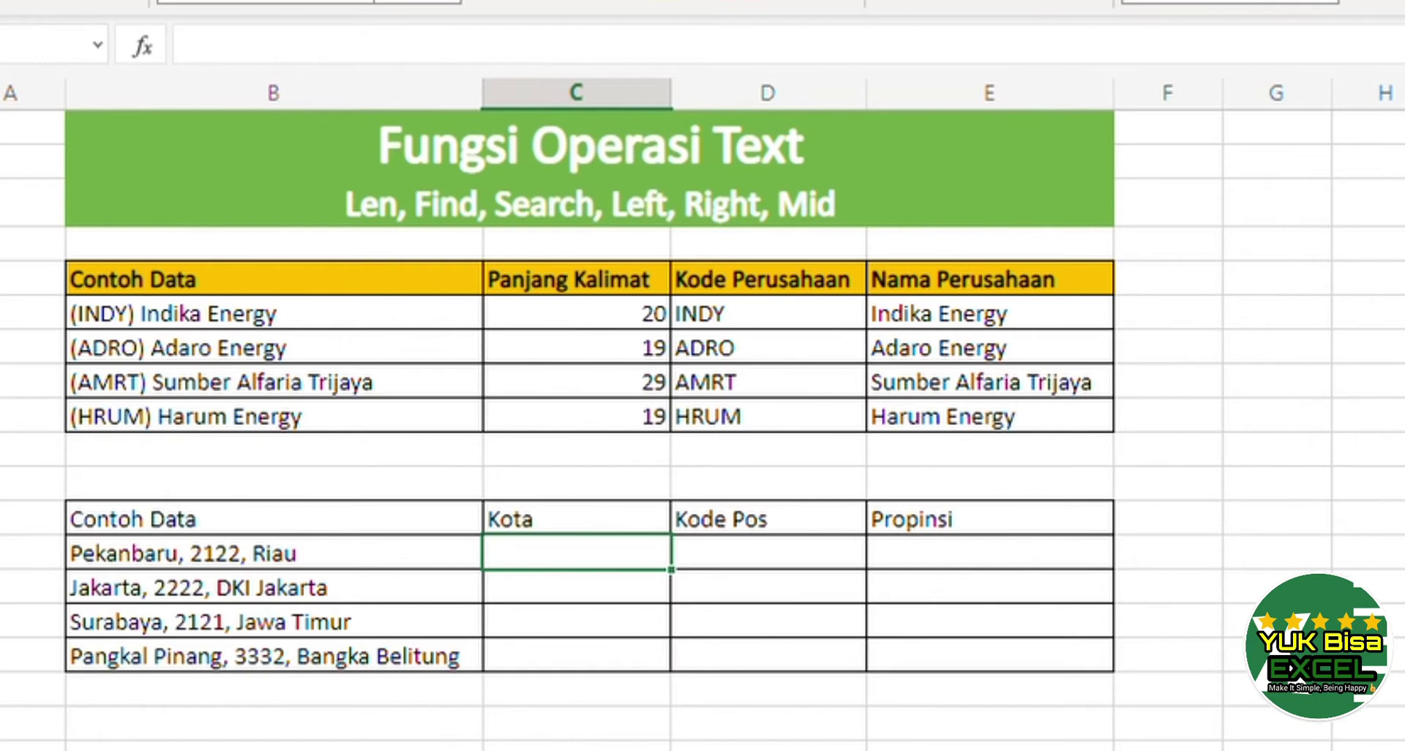
type("=find")
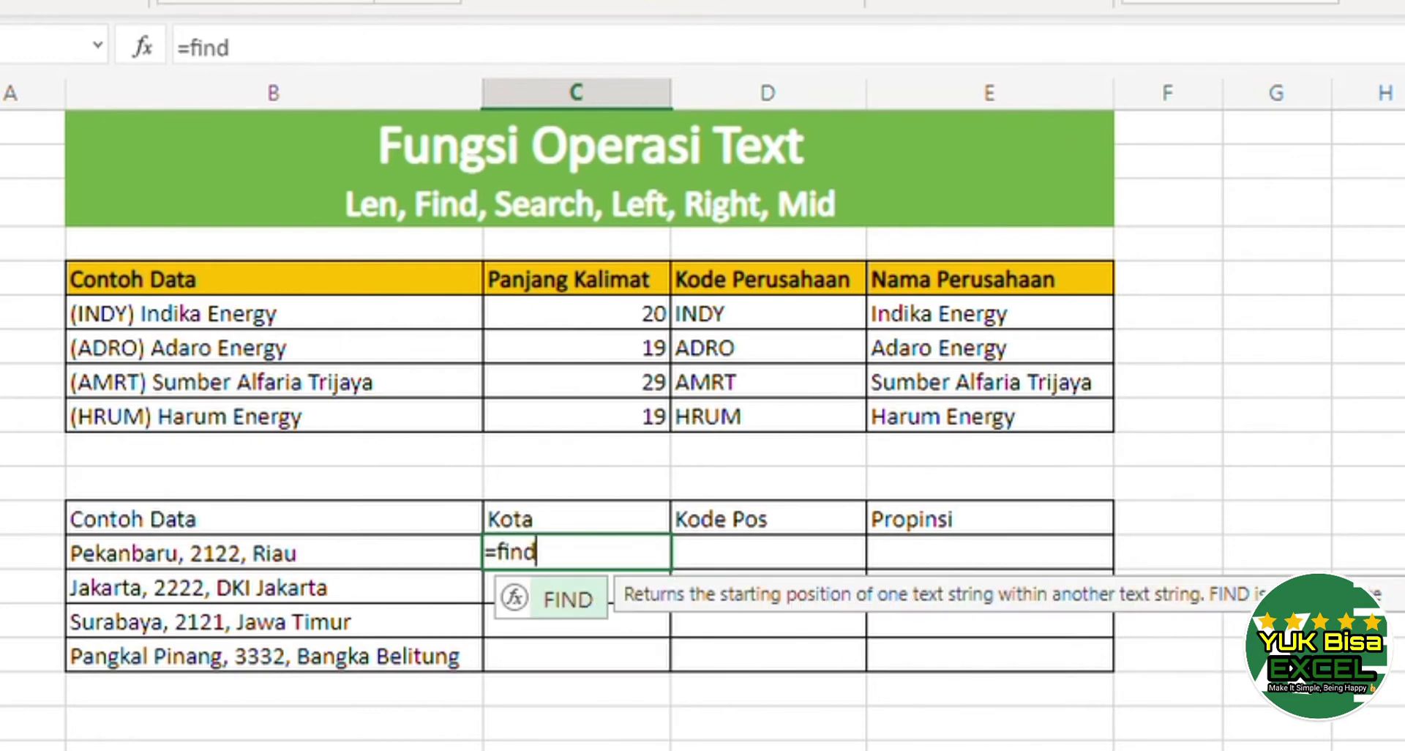
type("(\",\"")
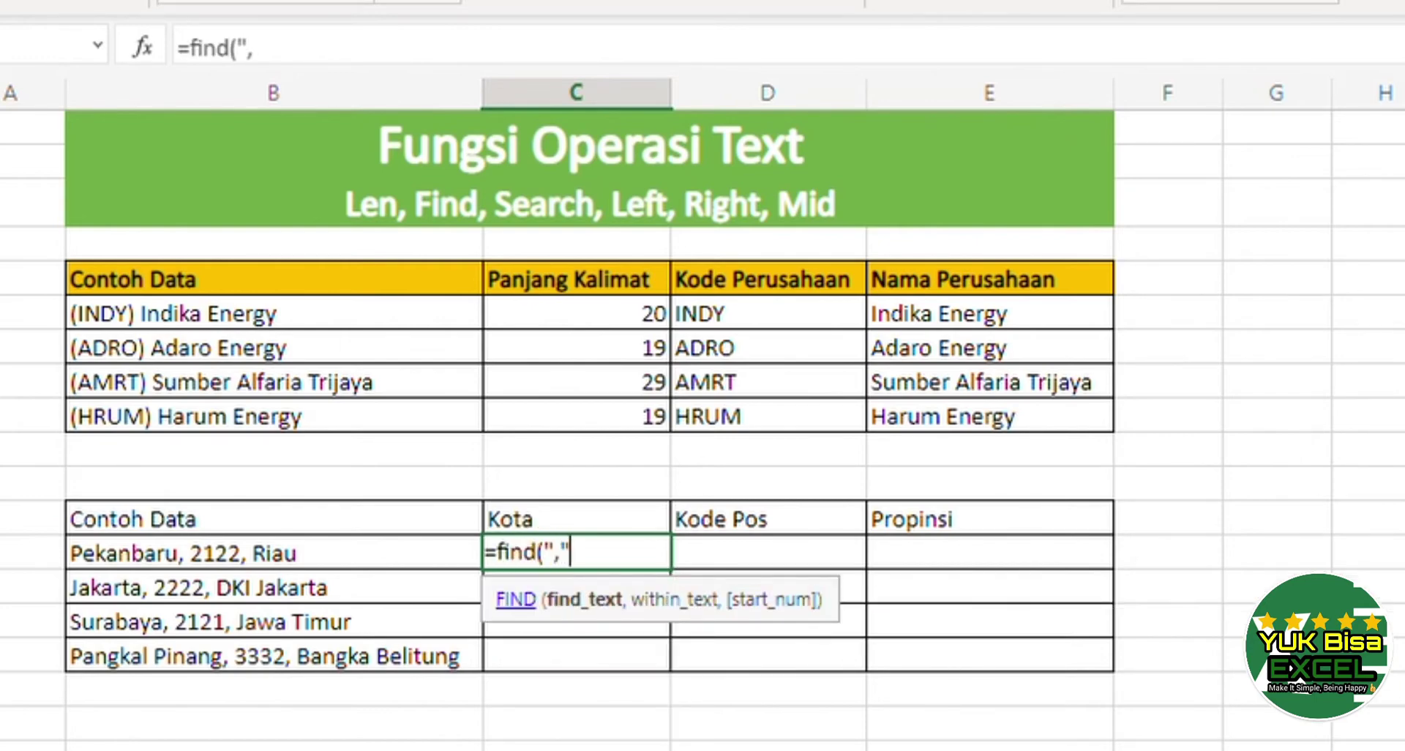
type(")")
key("Return")
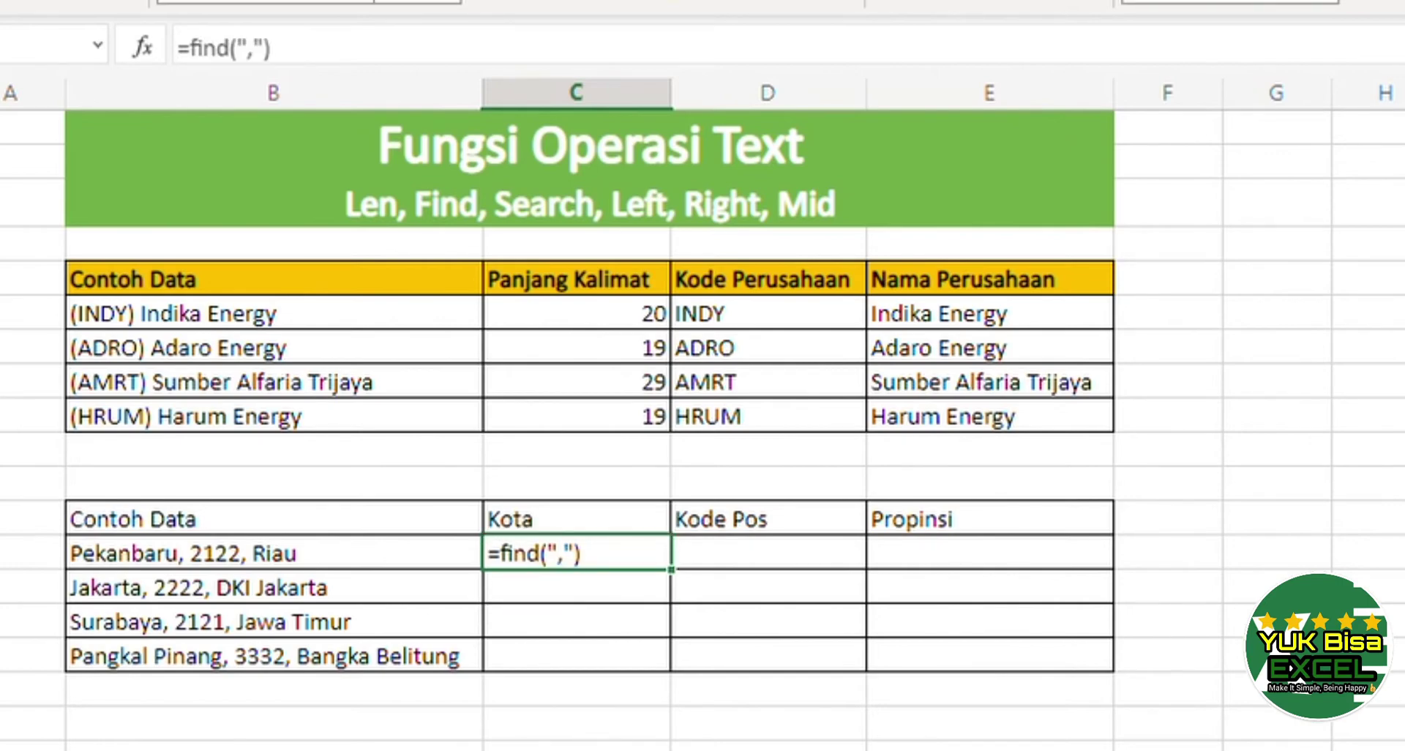
key("F2")
key("Left")
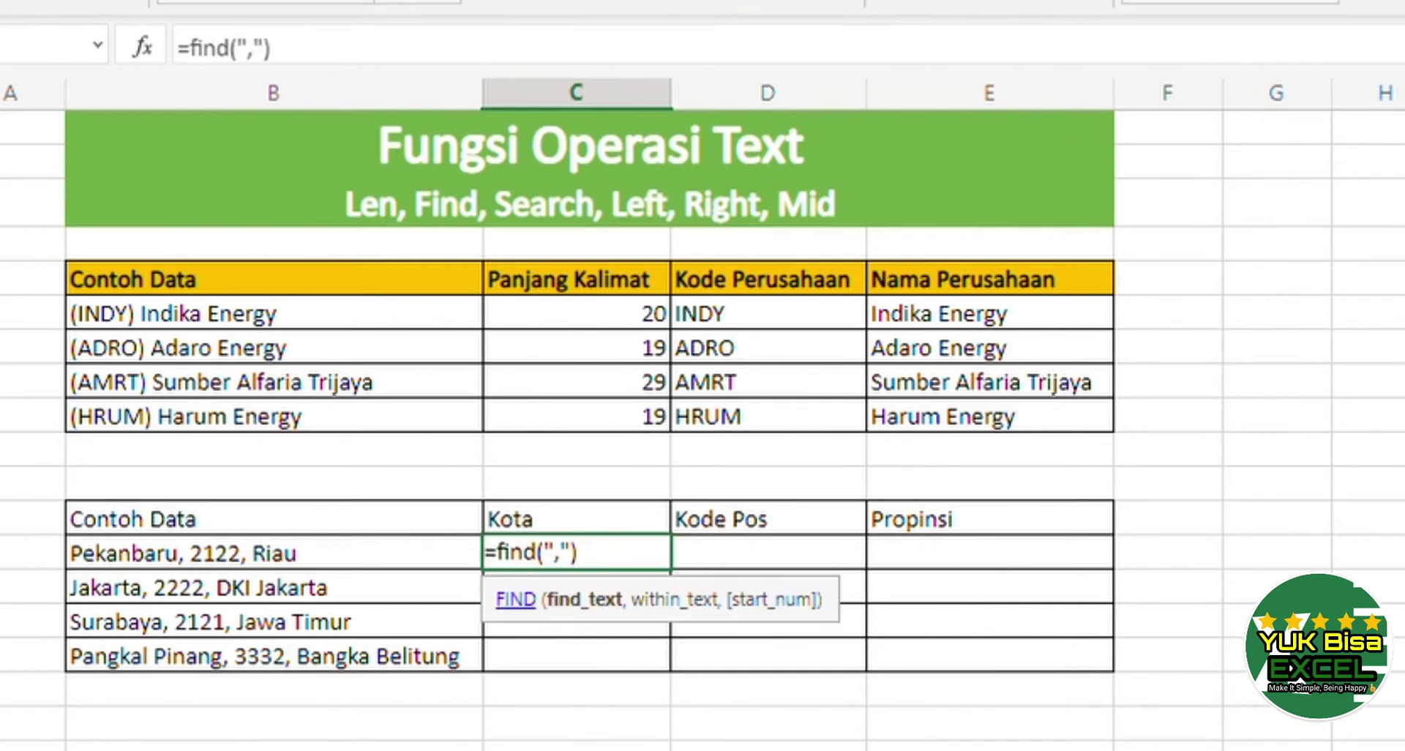
type(",")
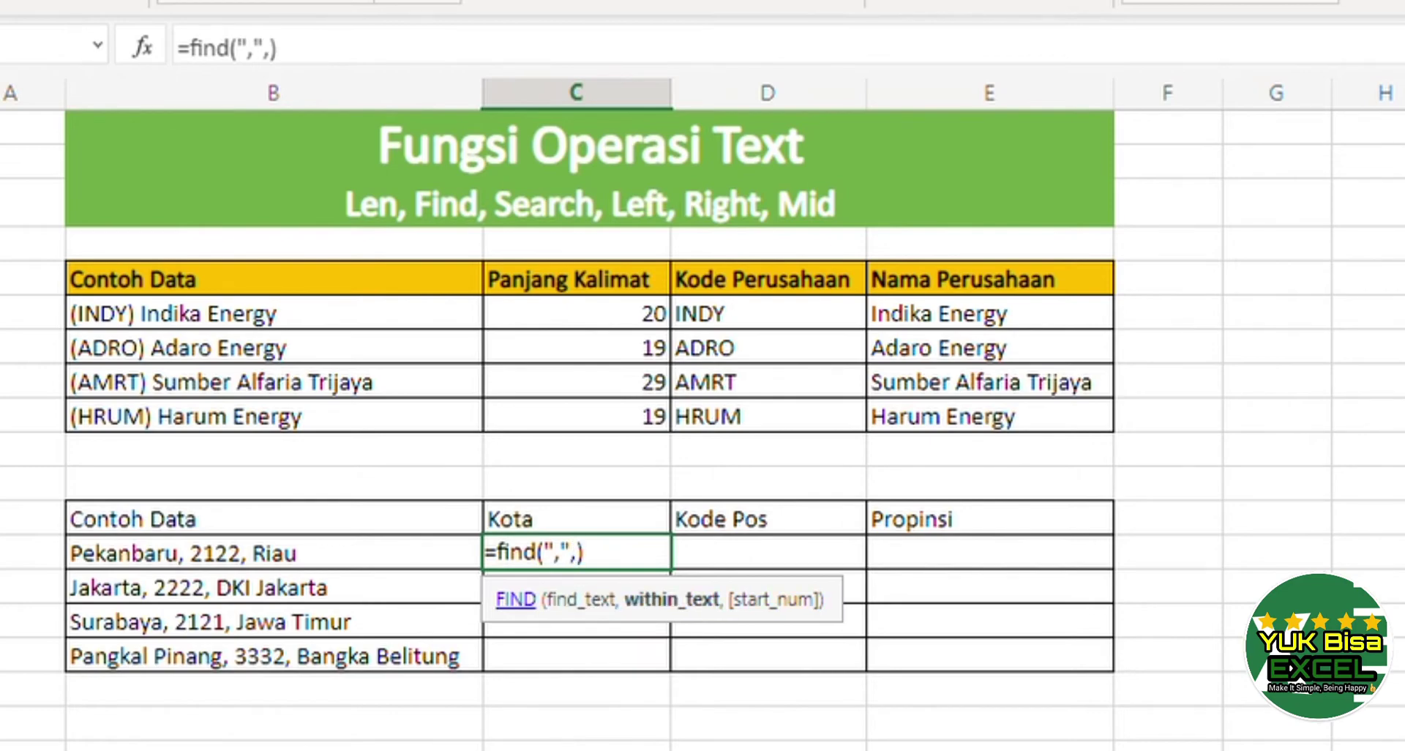
left_click(278, 568)
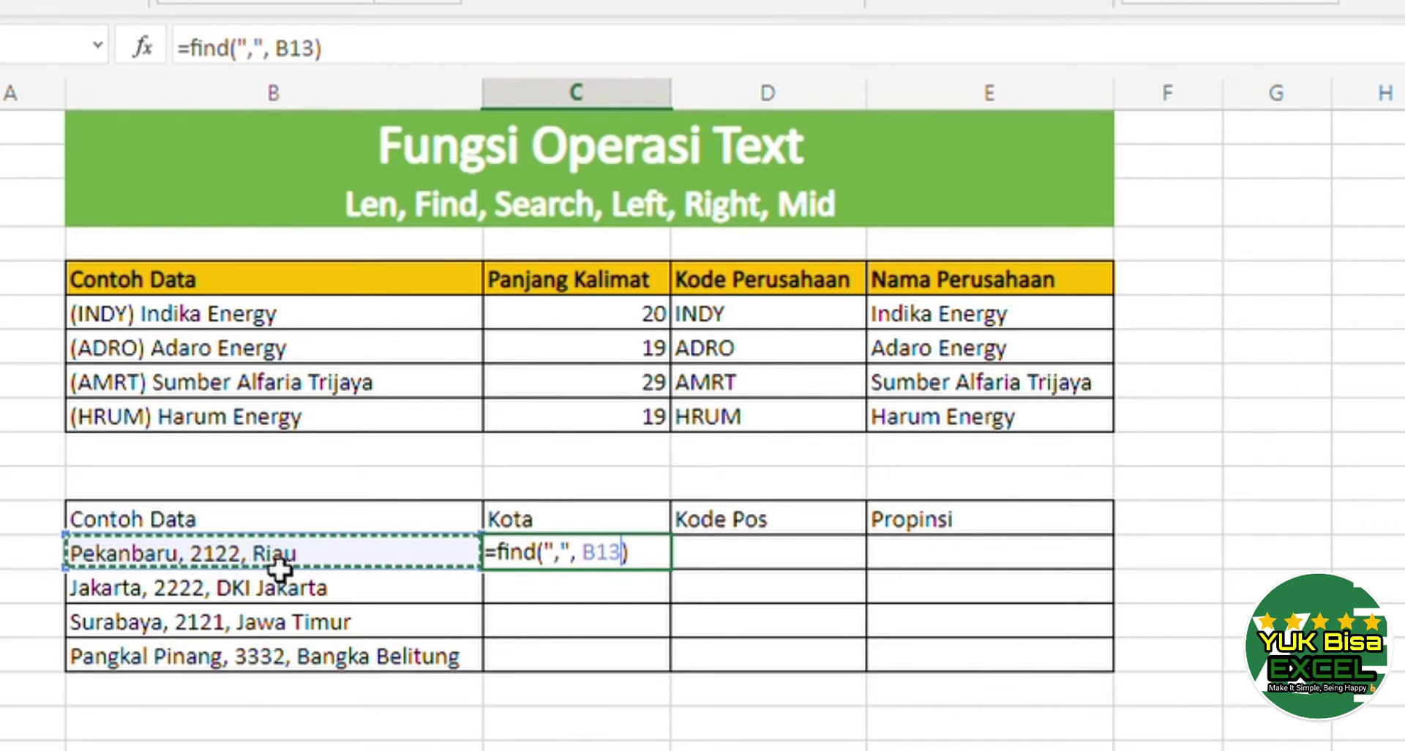
key("Return")
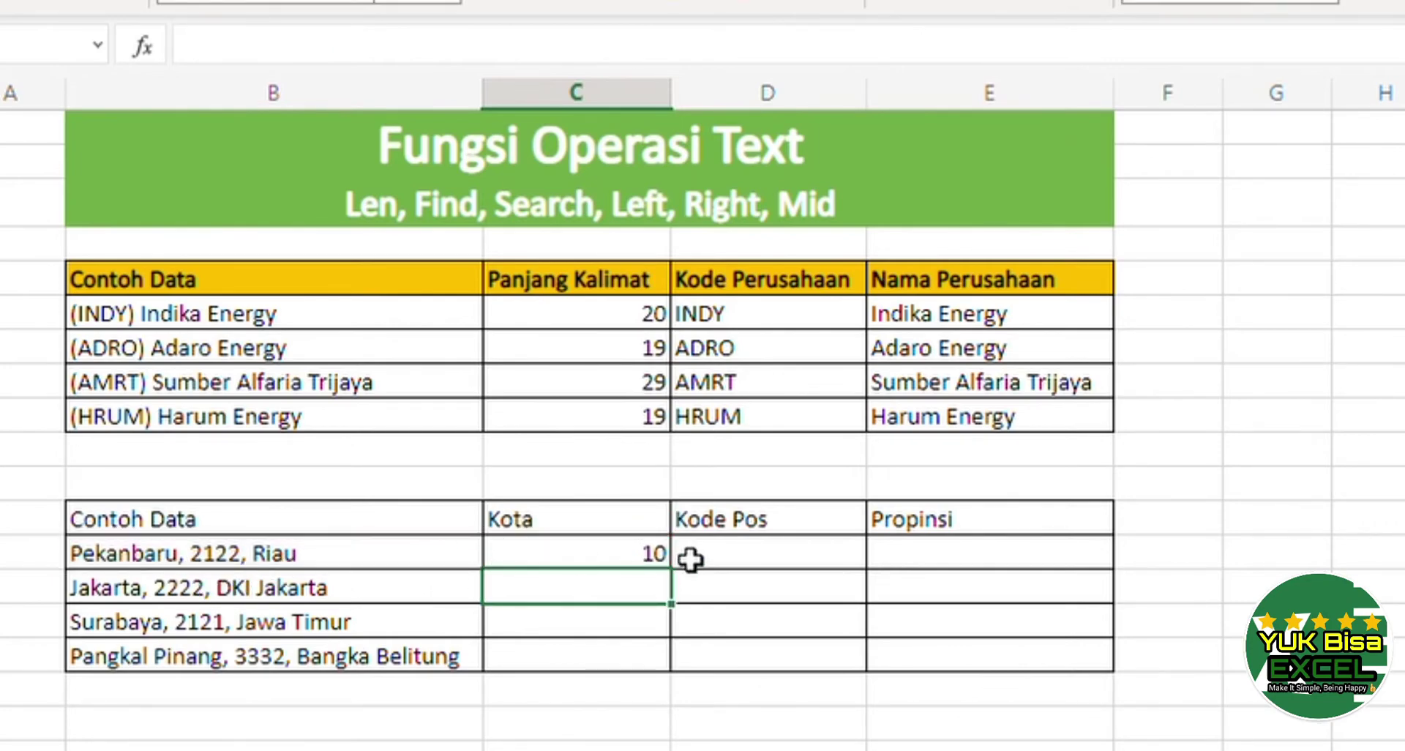
- Wrap the C13 formula in LEFT so it reads =LEFT(B13,FIND(",", B13))
left_click(590, 561)
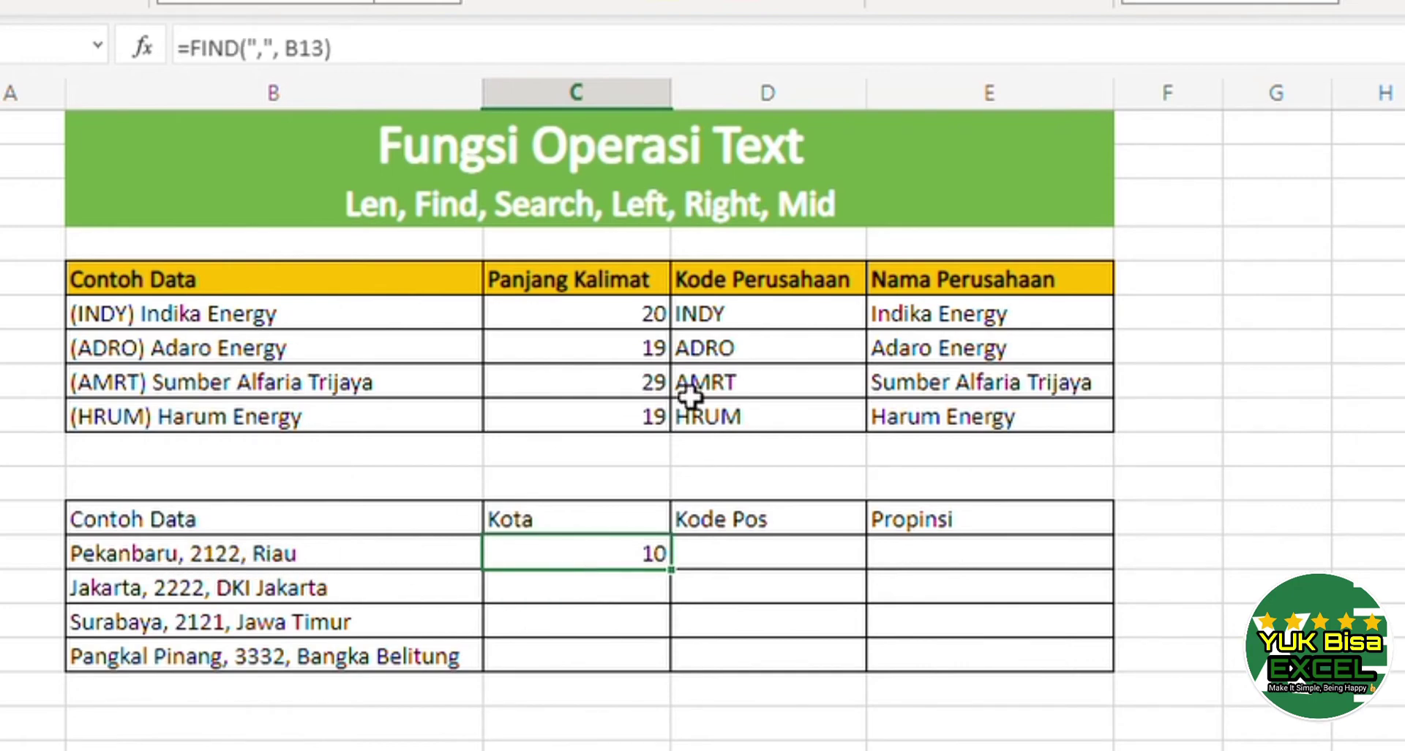
key("F2")
key("Left")
key("Left")
key("Left")
key("Left")
key("Left")
key("Left")
key("Left")
key("Left")
key("Left")
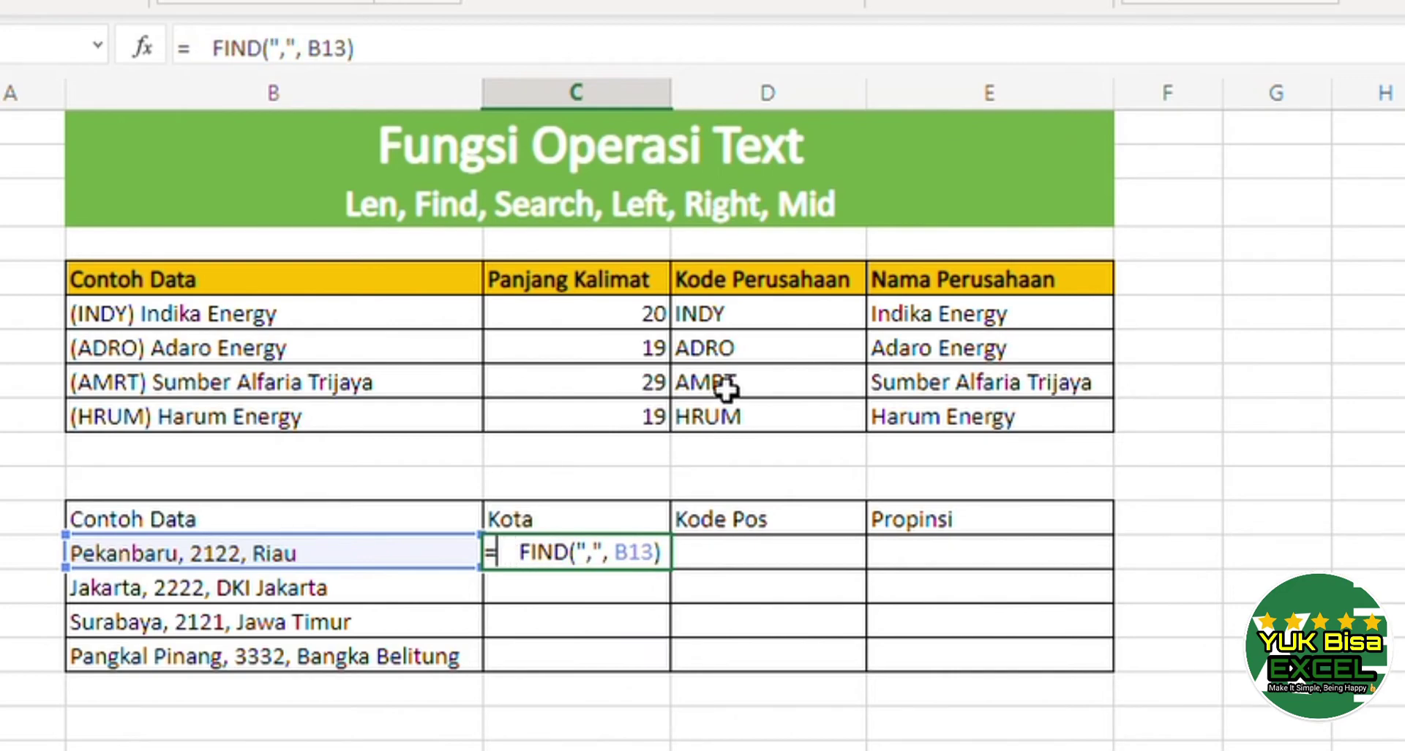
type("left(")
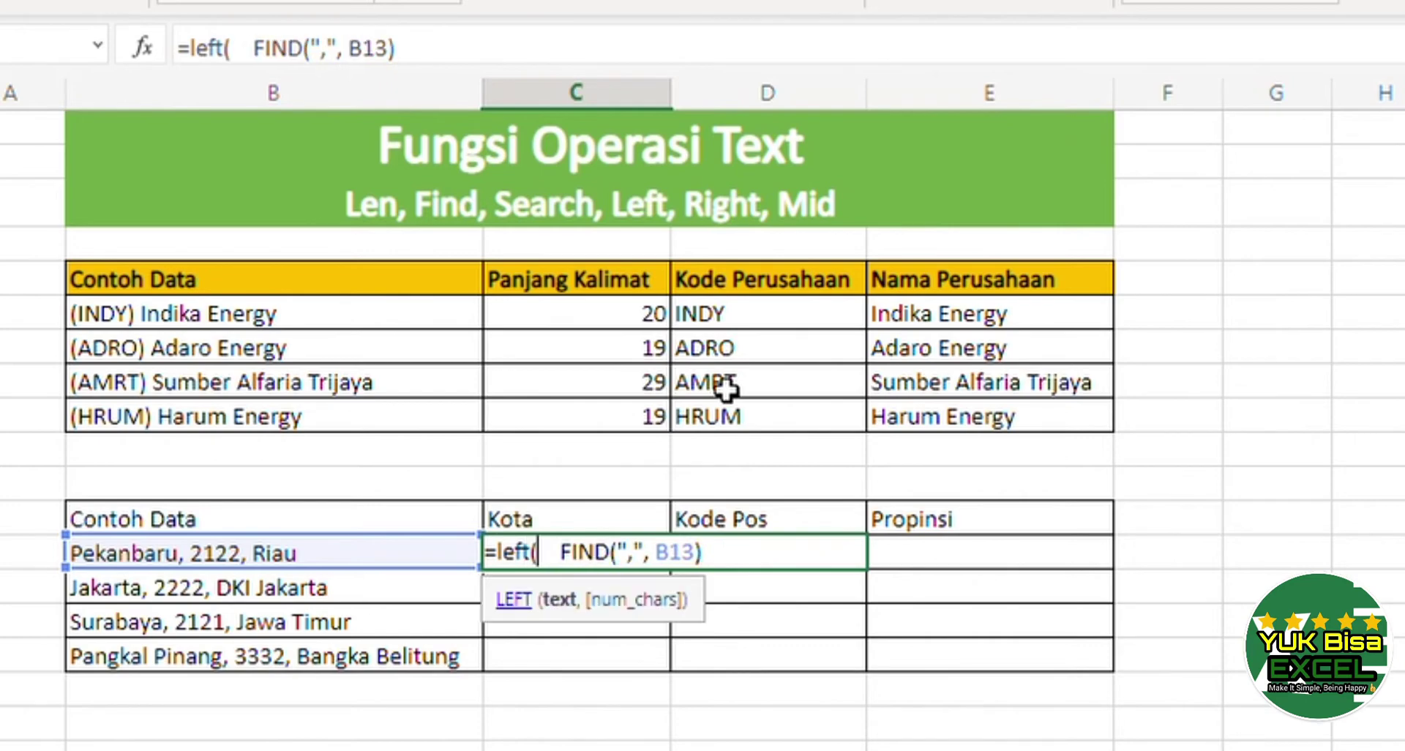
left_click(403, 565)
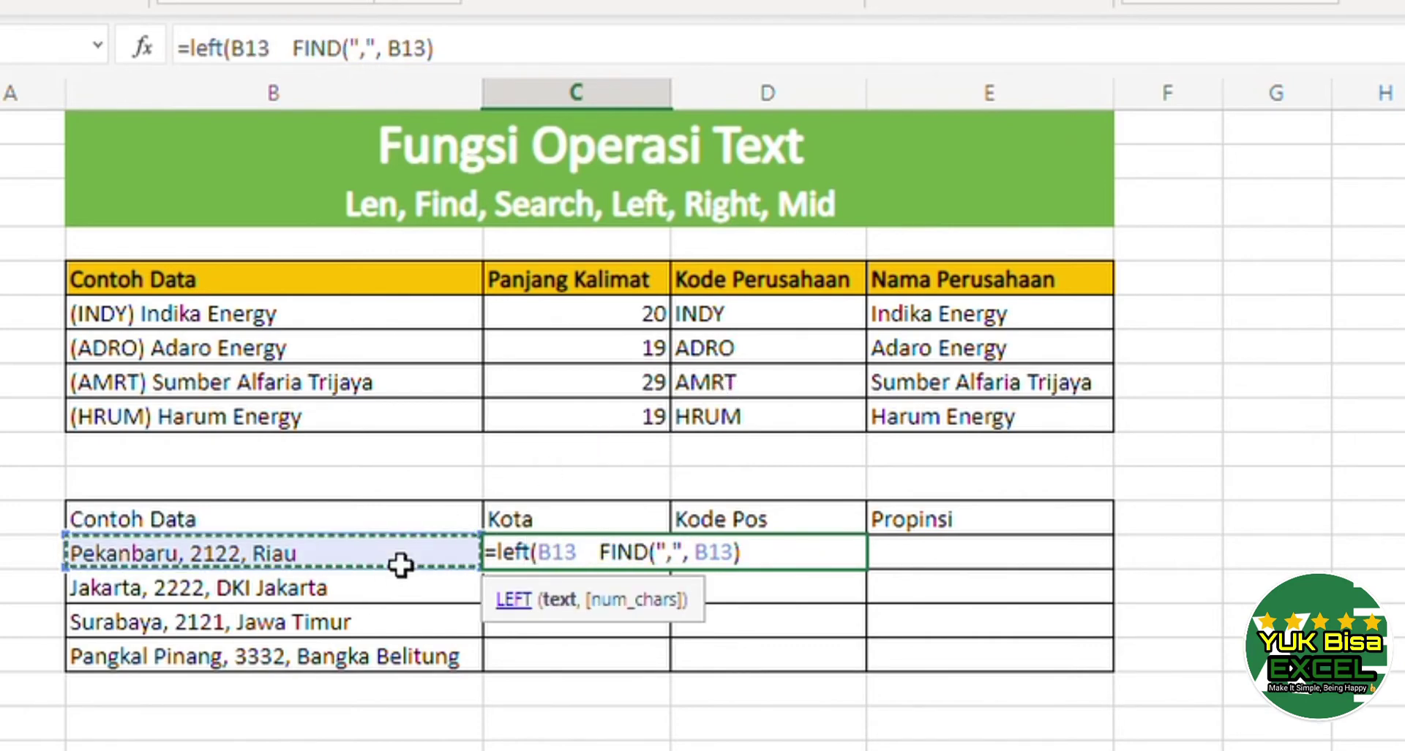
type(",")
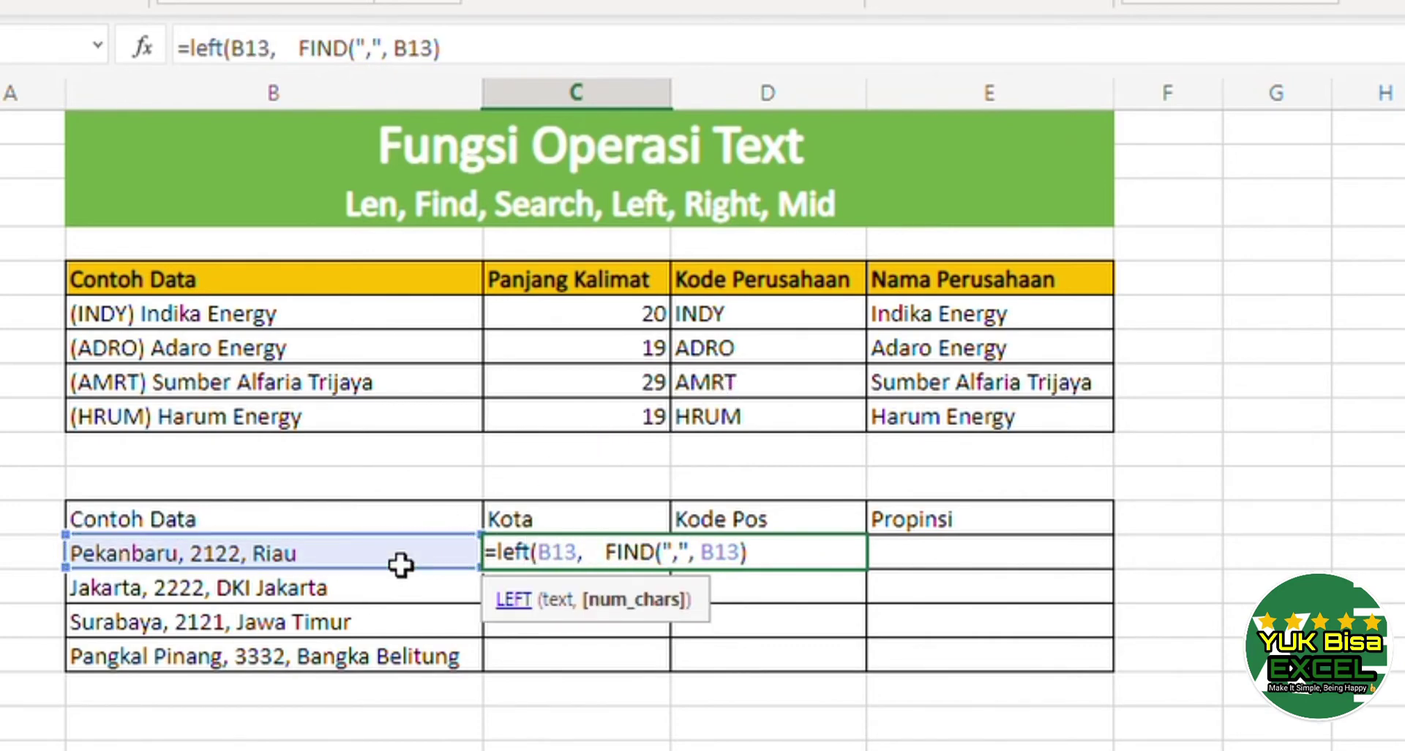
key("Delete")
key("Delete")
key("Delete")
key("Return")
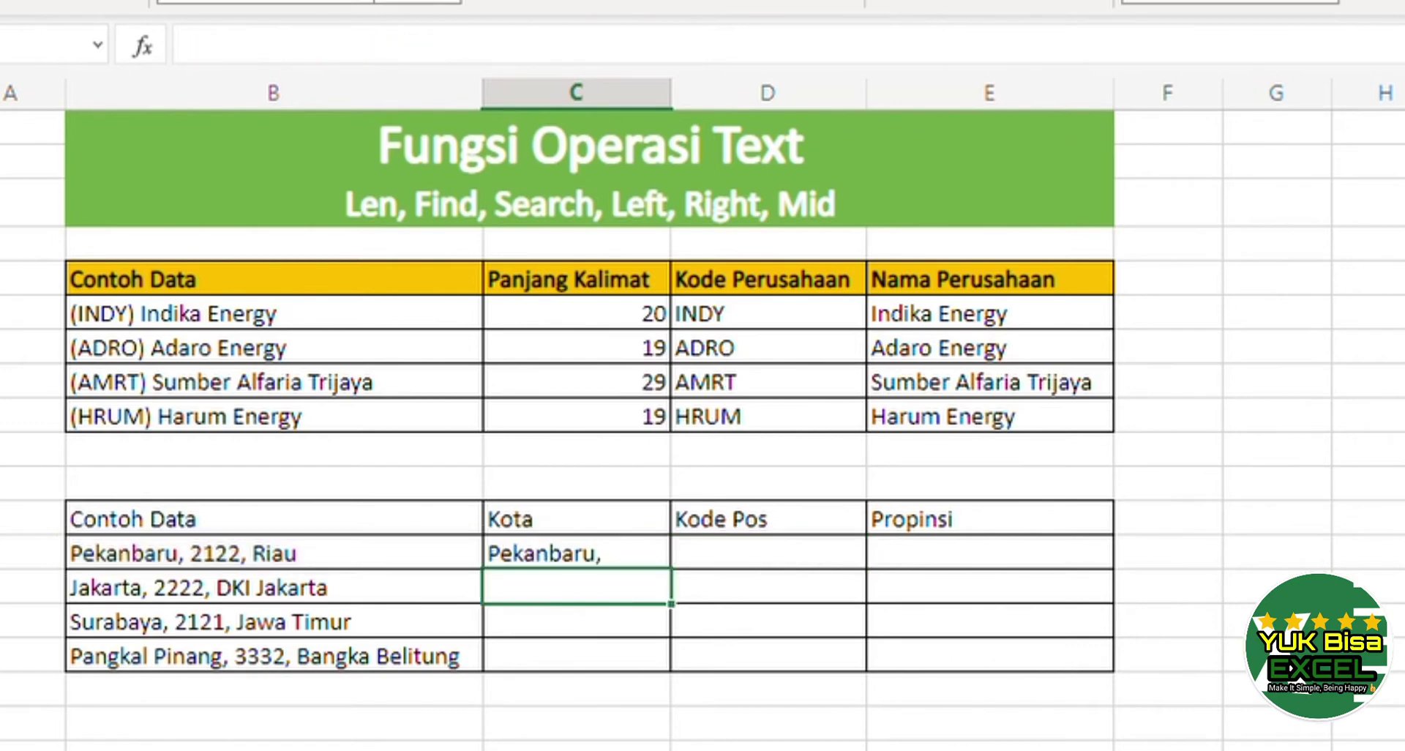
- Subtract 1 from the FIND part of the C13 formula so it reads =LEFT(B13,FIND(",", B13)-1)
key("Up")
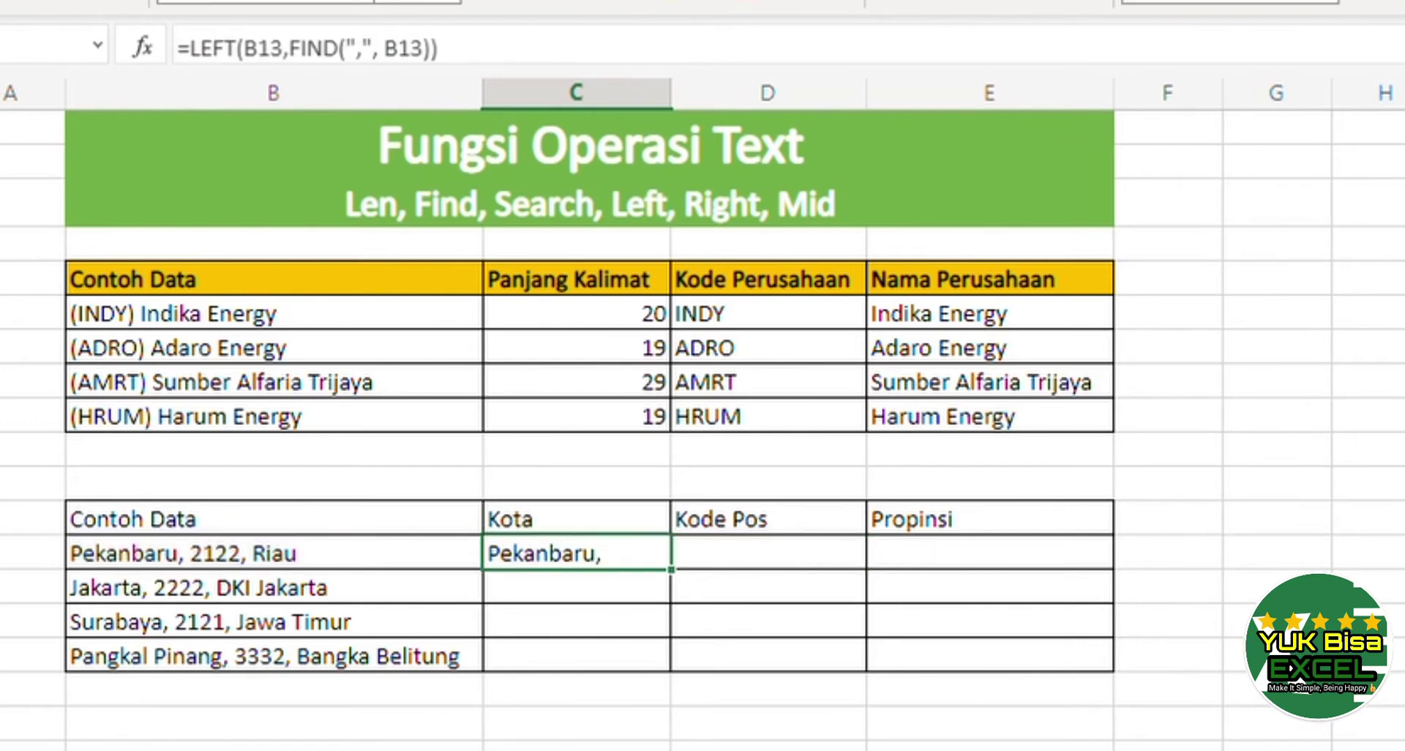
key("F2")
key("Left")
key("Left")
key("Left")
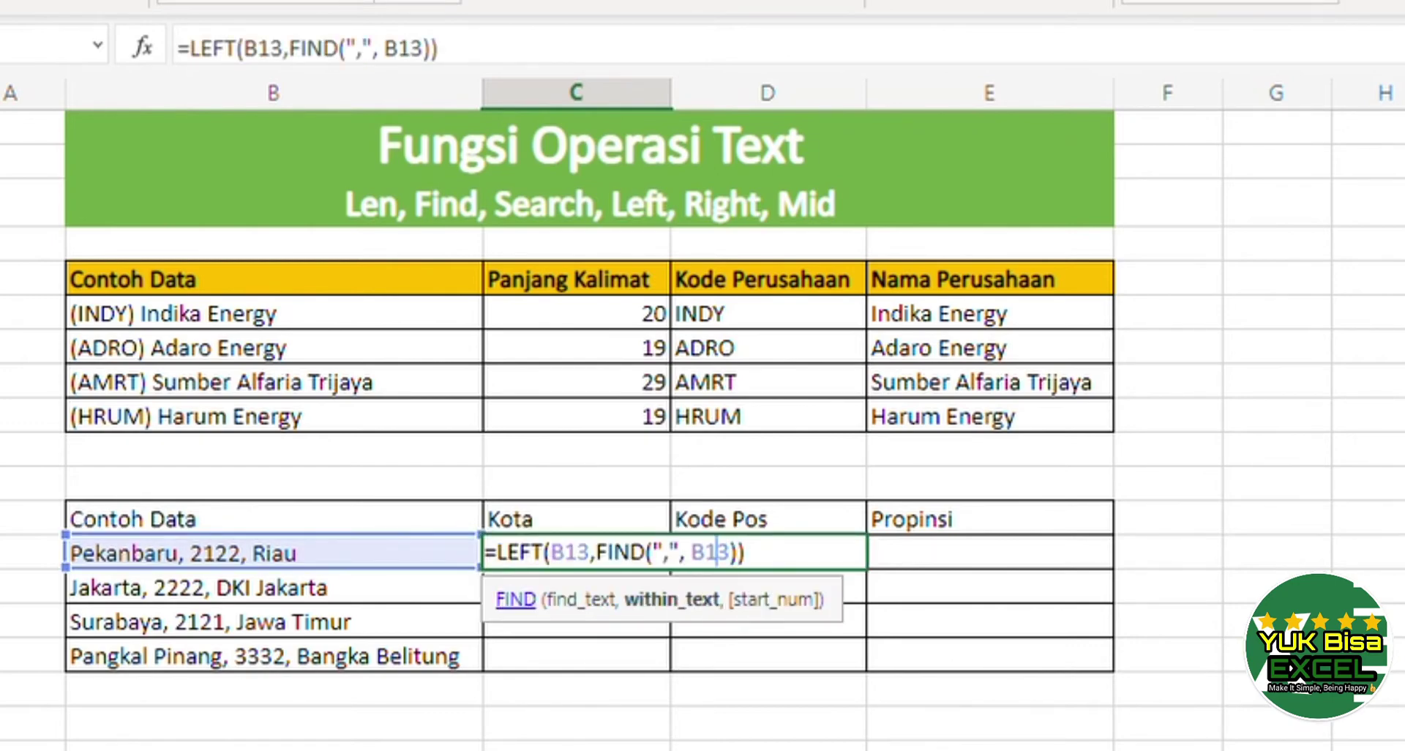
key("Return")
key("Up")
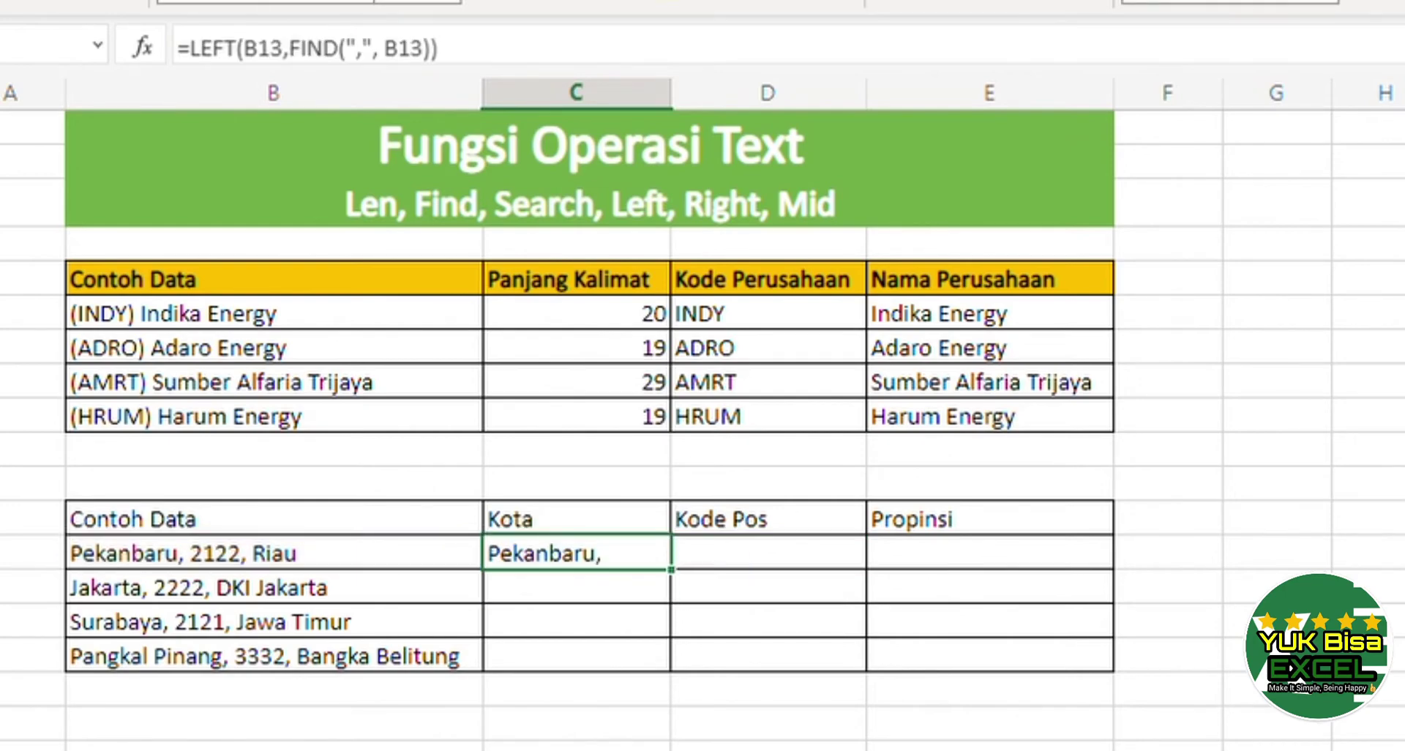
key("F2")
key("Left")
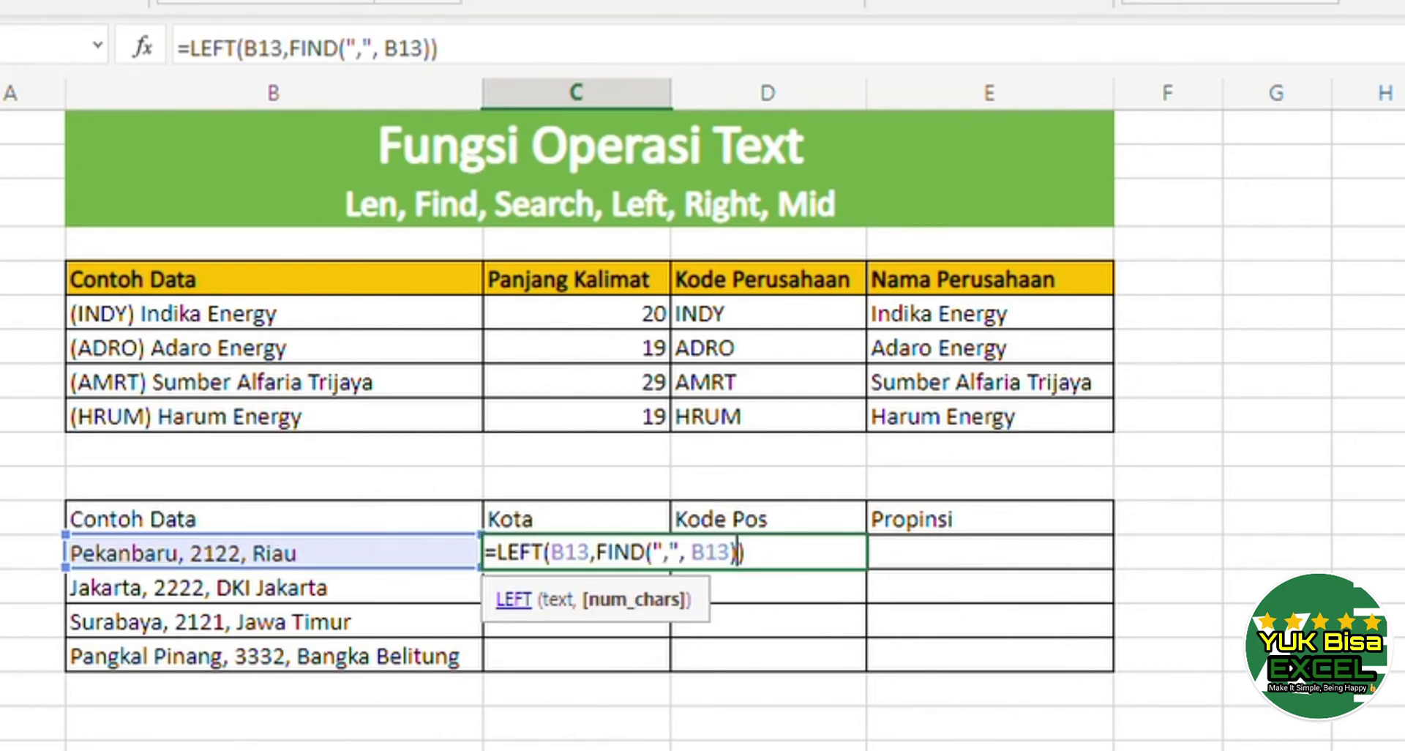
type("-1")
key("Return")
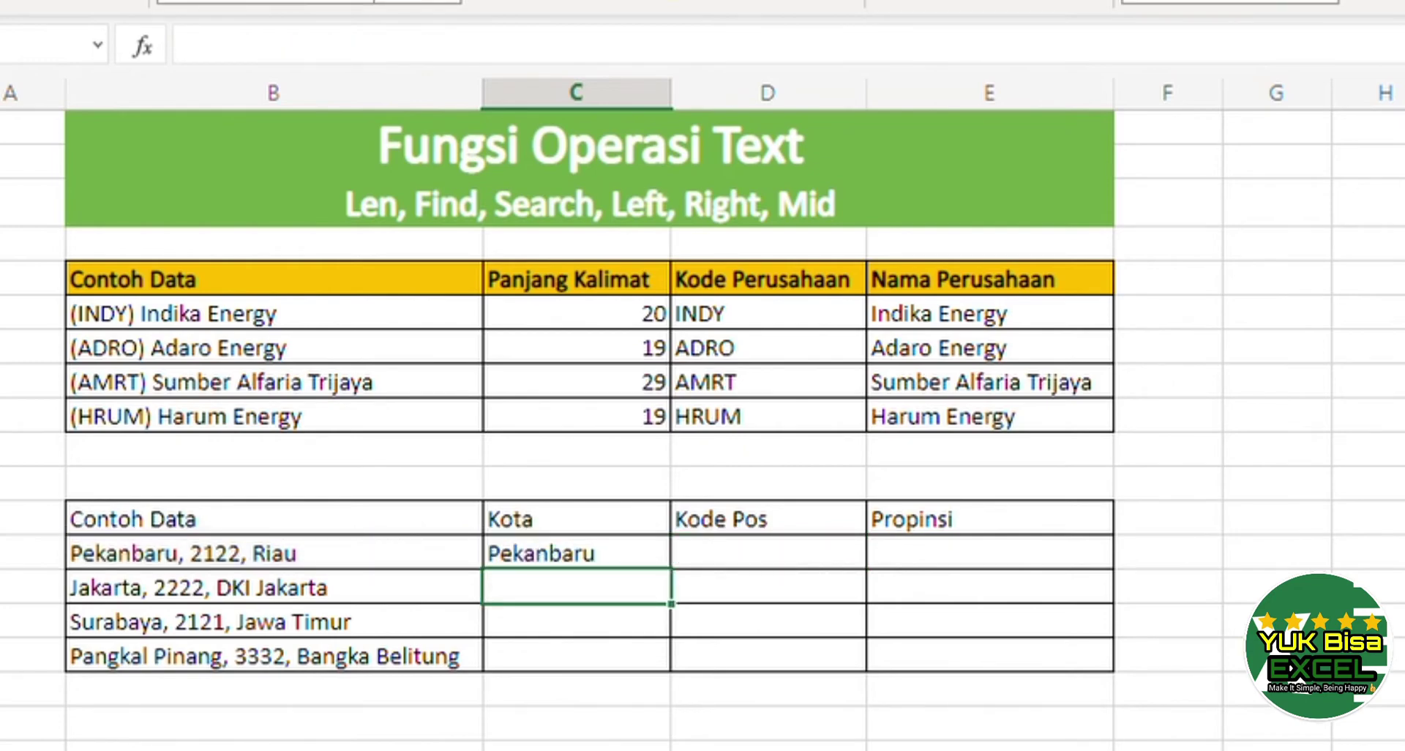
- Copy the city formula from C13 into the remaining Kota cells C14:C16
key("Up")
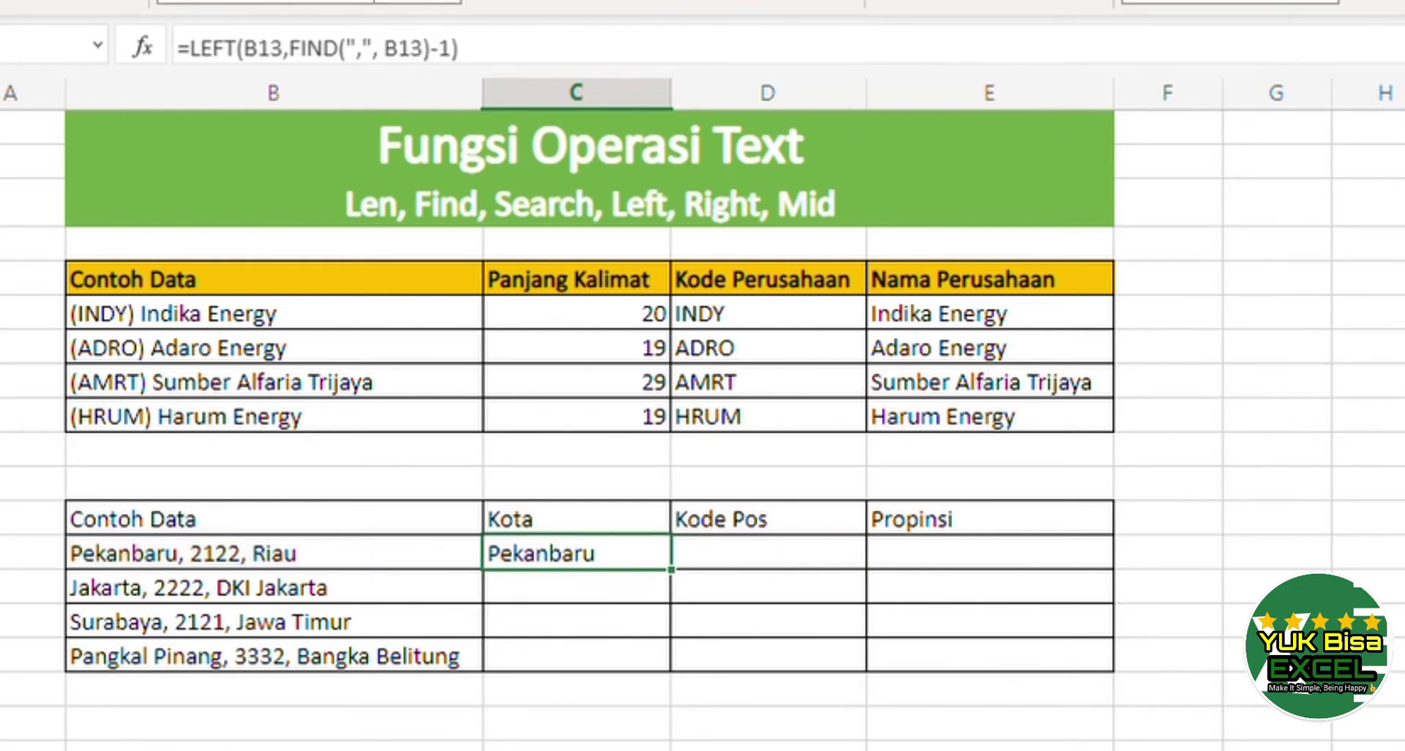
key("ctrl+c")
key("Down")
key("shift+Down")
key("shift+Down")
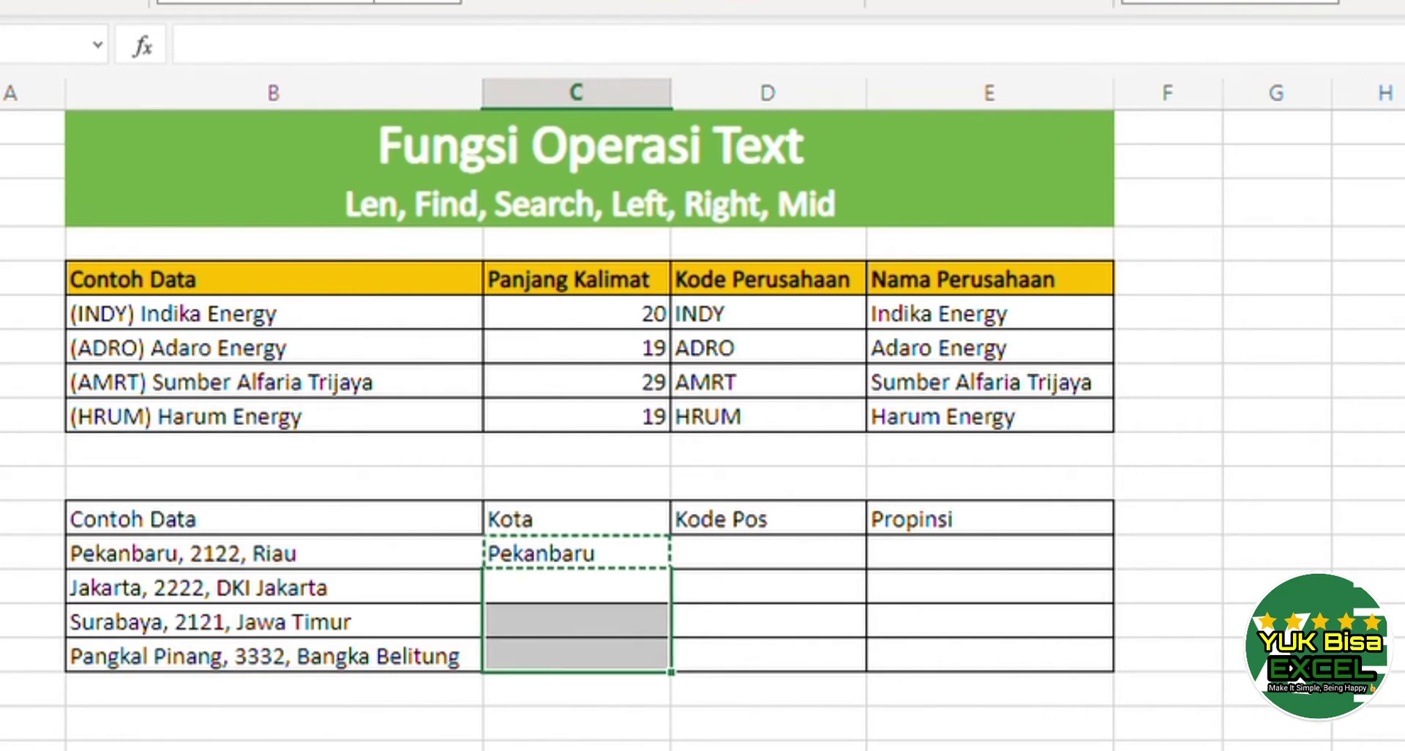
key("ctrl+v")
- Review the copied LEFT and FIND formulas in the Kota column, inspecting the one in C14
key("Up")
key("Down")
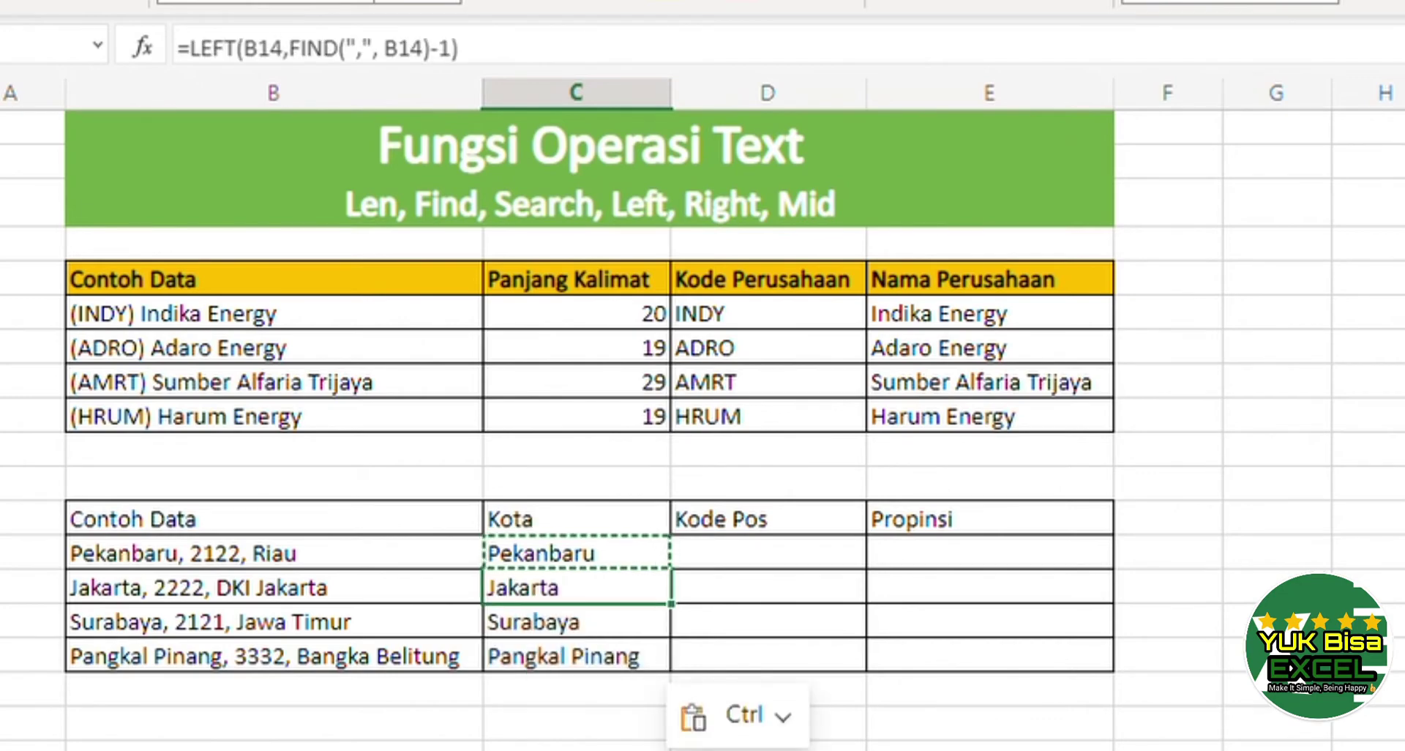
key("Up")
key("Down")
key("F2")
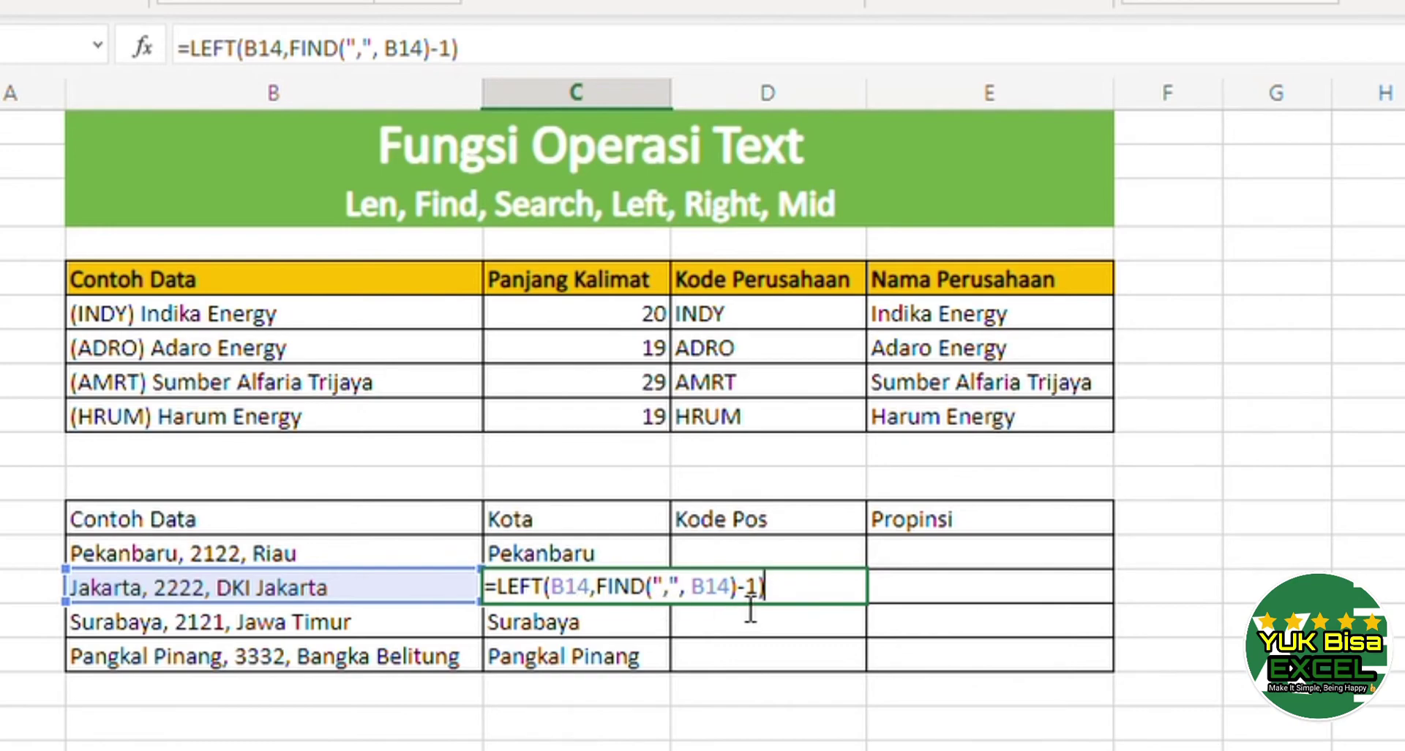
key("Return")
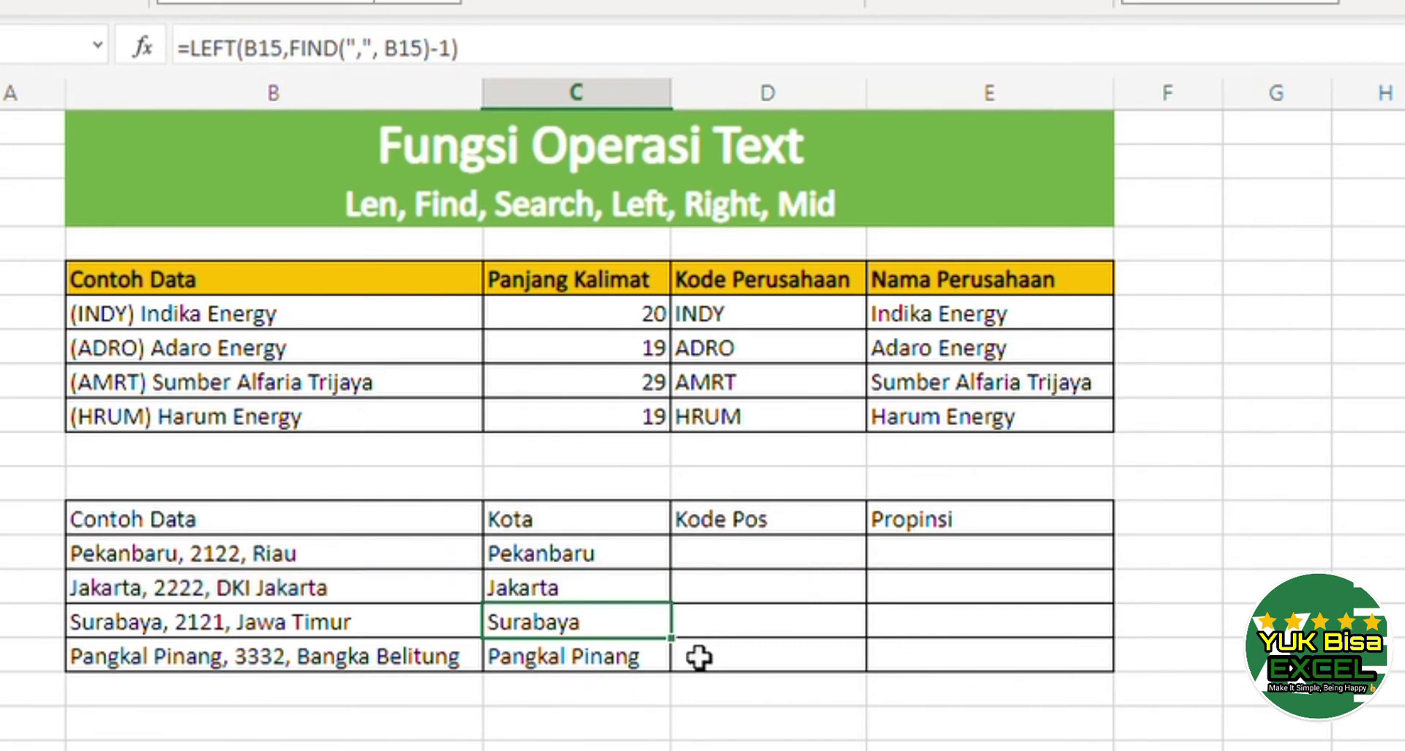
key("Up")
key("Up")
key("Up")
key("Up")
key("Down")
key("Down")
key("Down")
key("Down")
- Enter a formula in D13 that extracts four characters starting at the first comma: =MID(B13,FIND(",",B13),4)
key("Up")
key("Up")
key("Right")
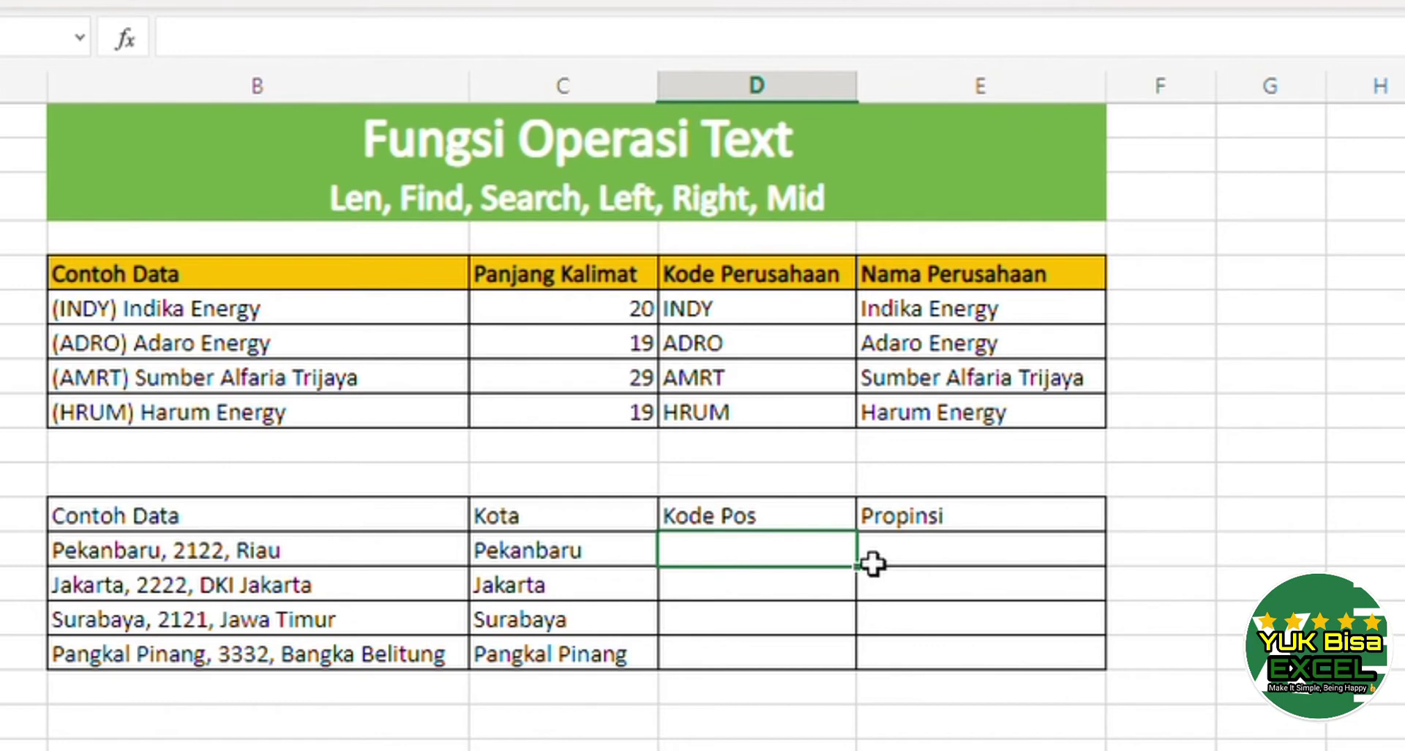
type("mid(")
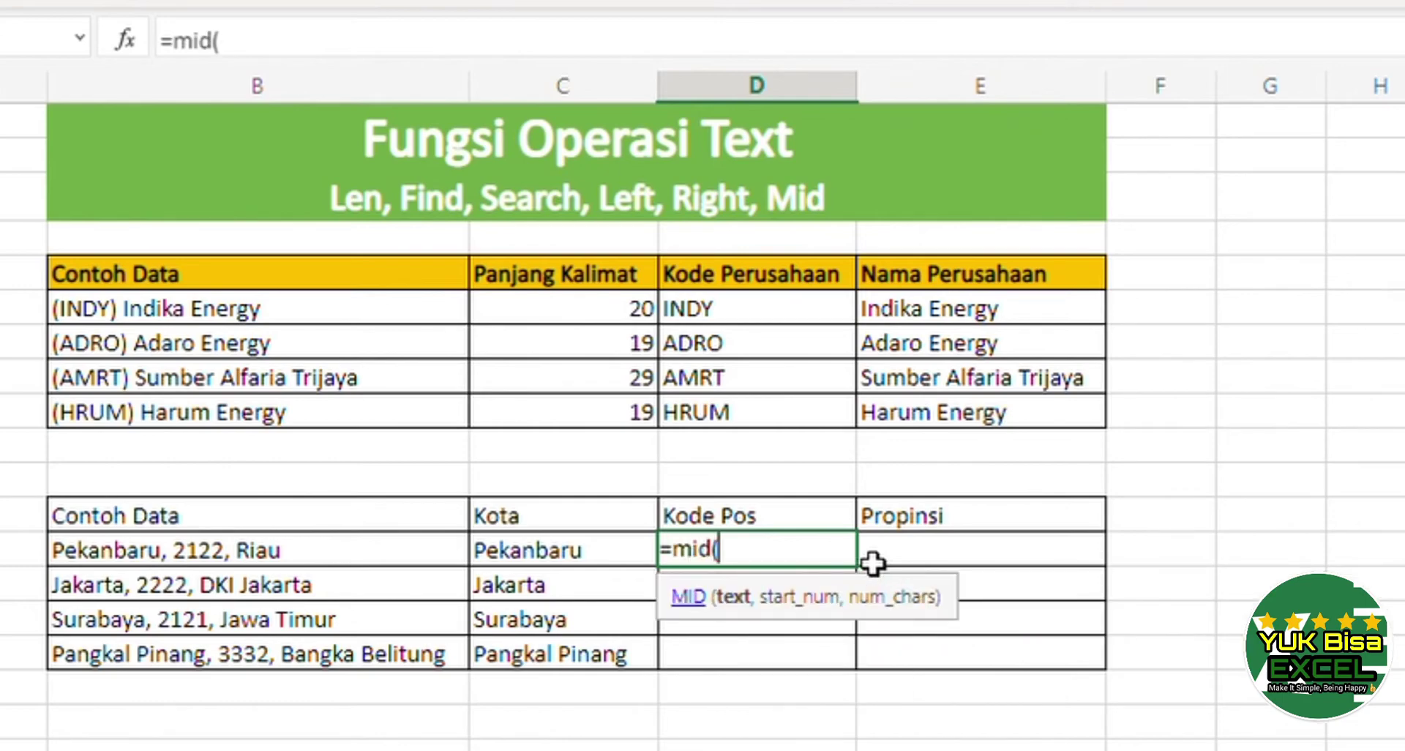
left_click(325, 557)
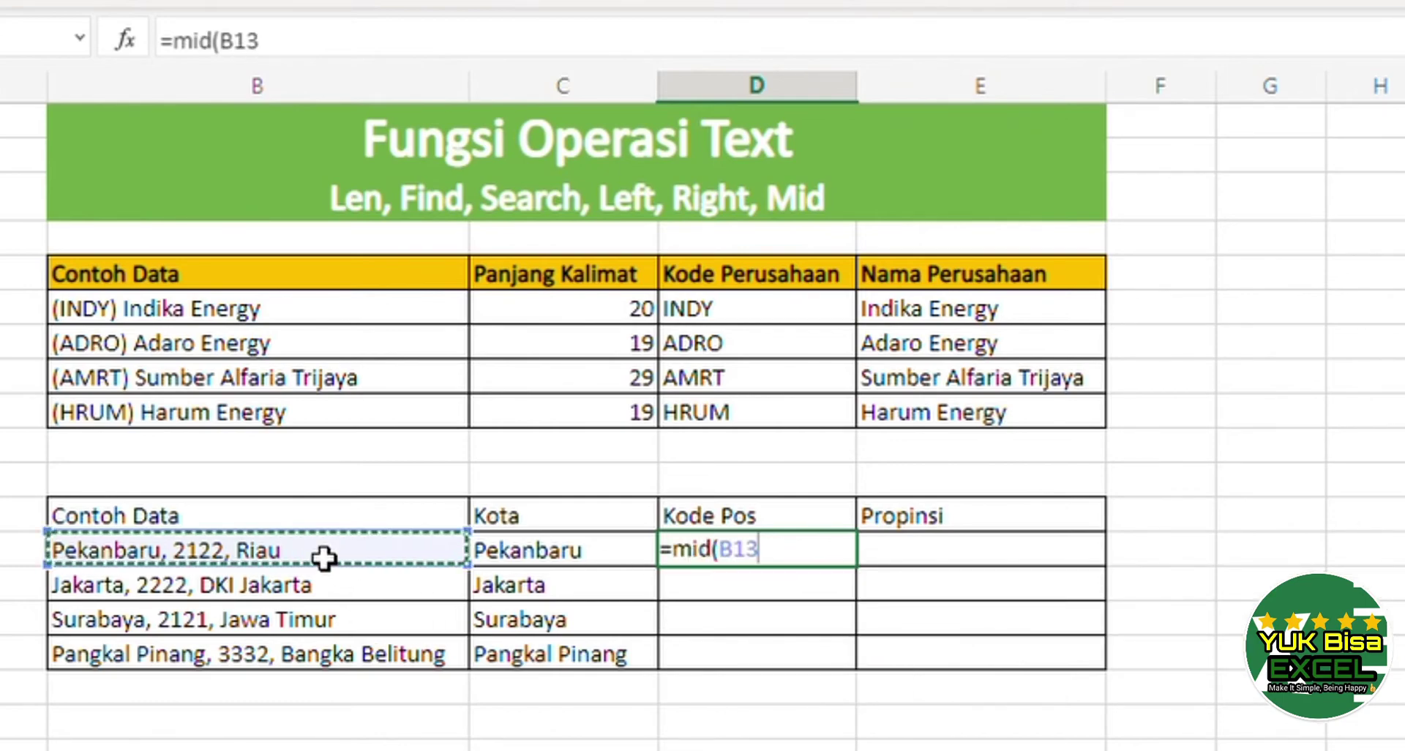
type(",")
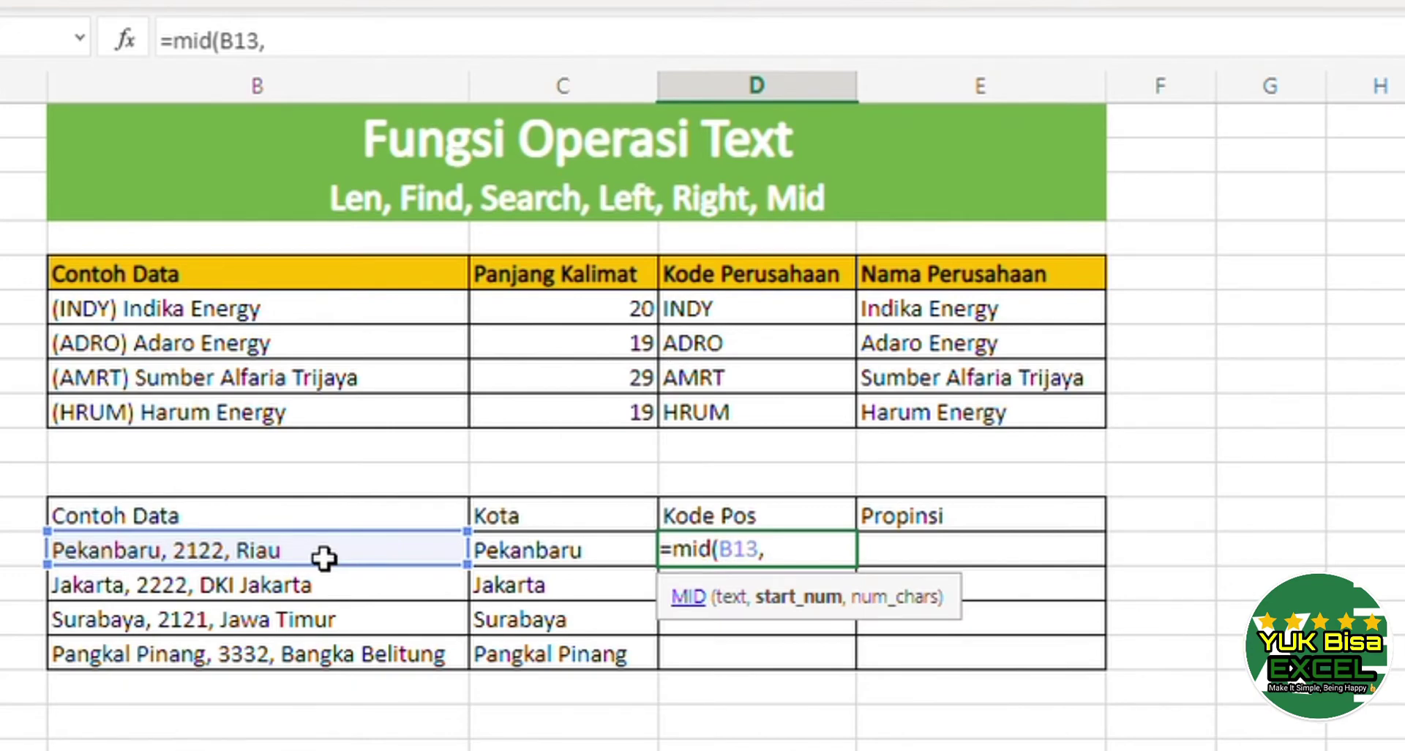
type("find(\",")
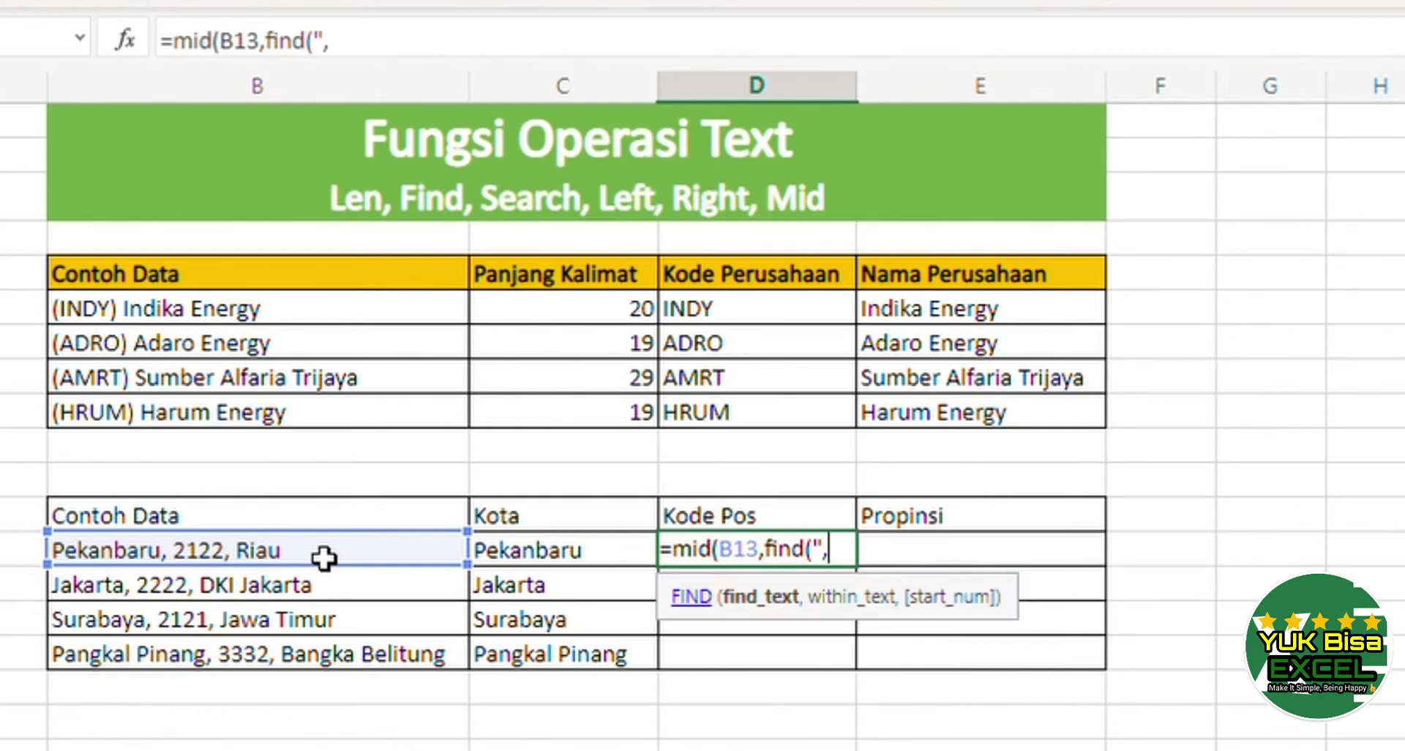
type("\",")
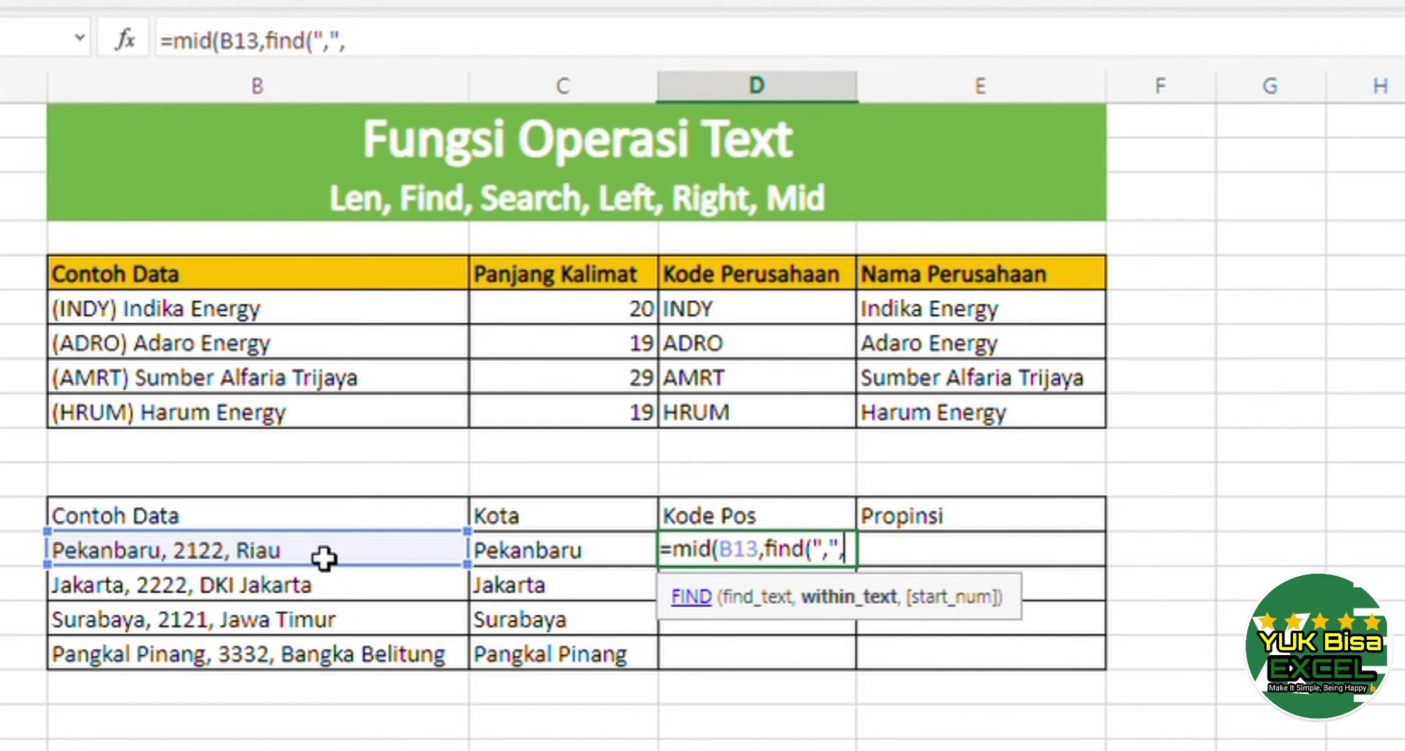
left_click(251, 559)
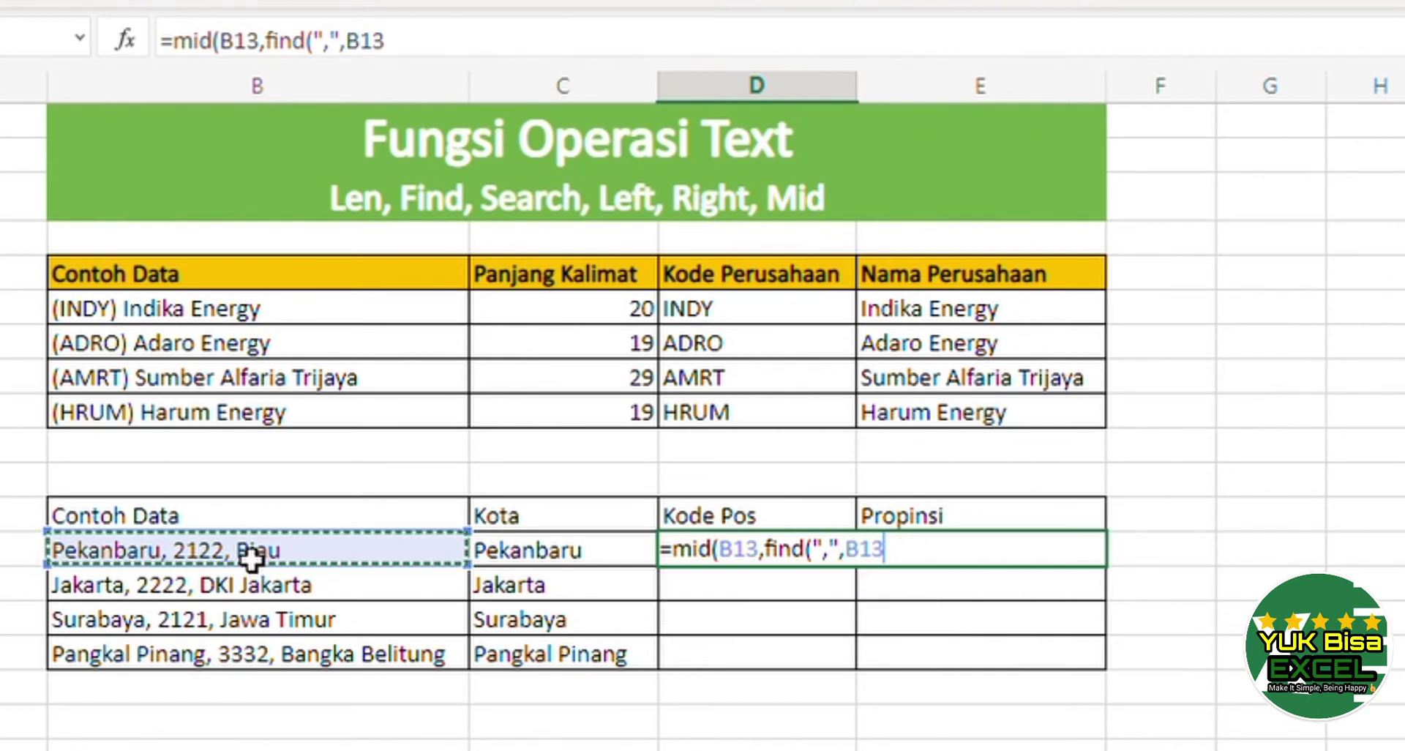
type(")")
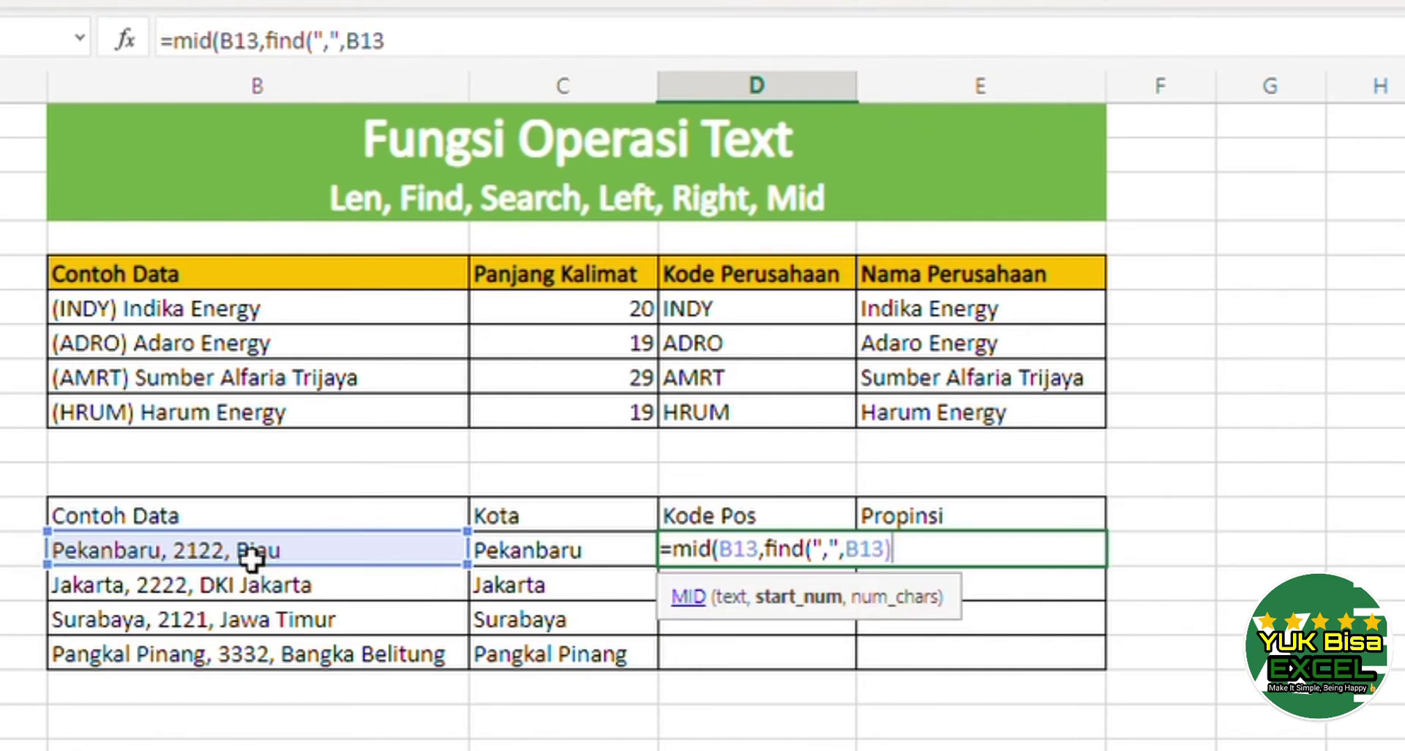
key("BackSpace")
type("),")
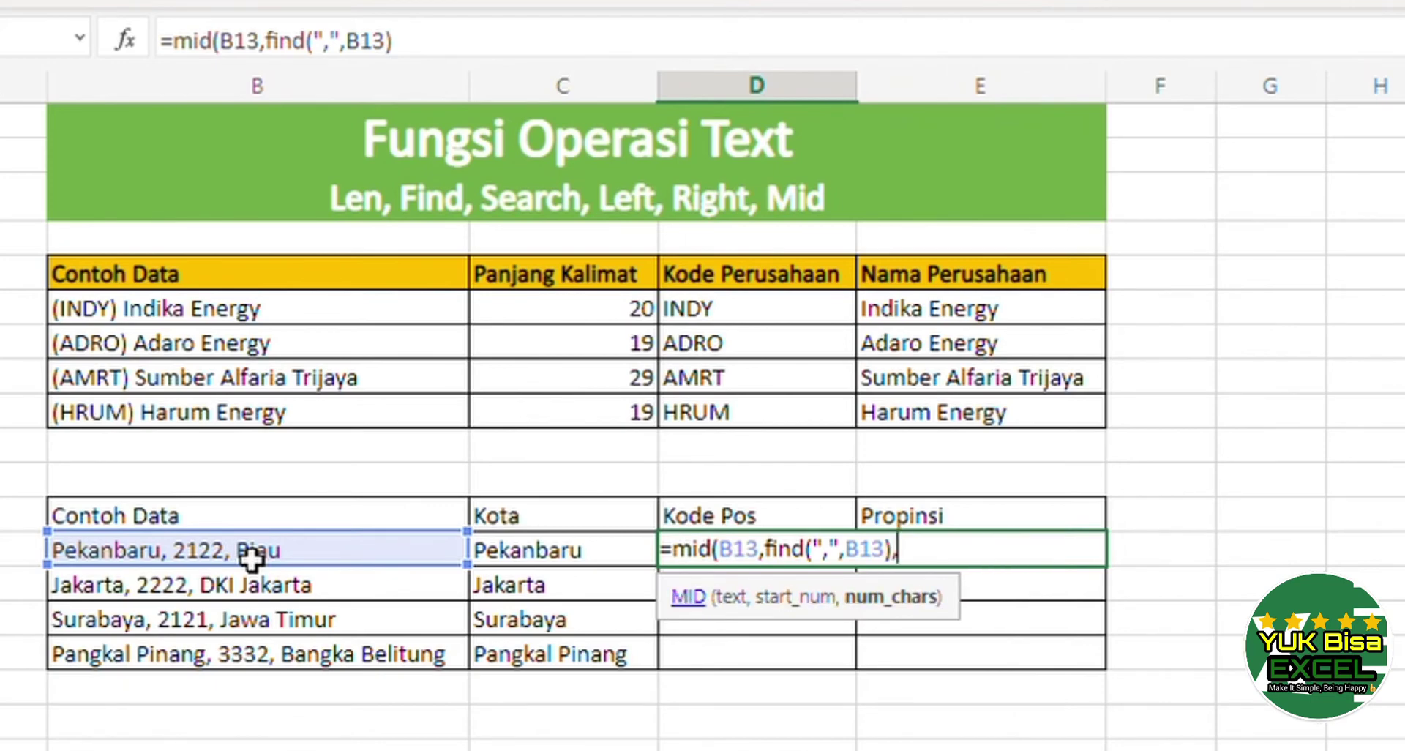
type("4)")
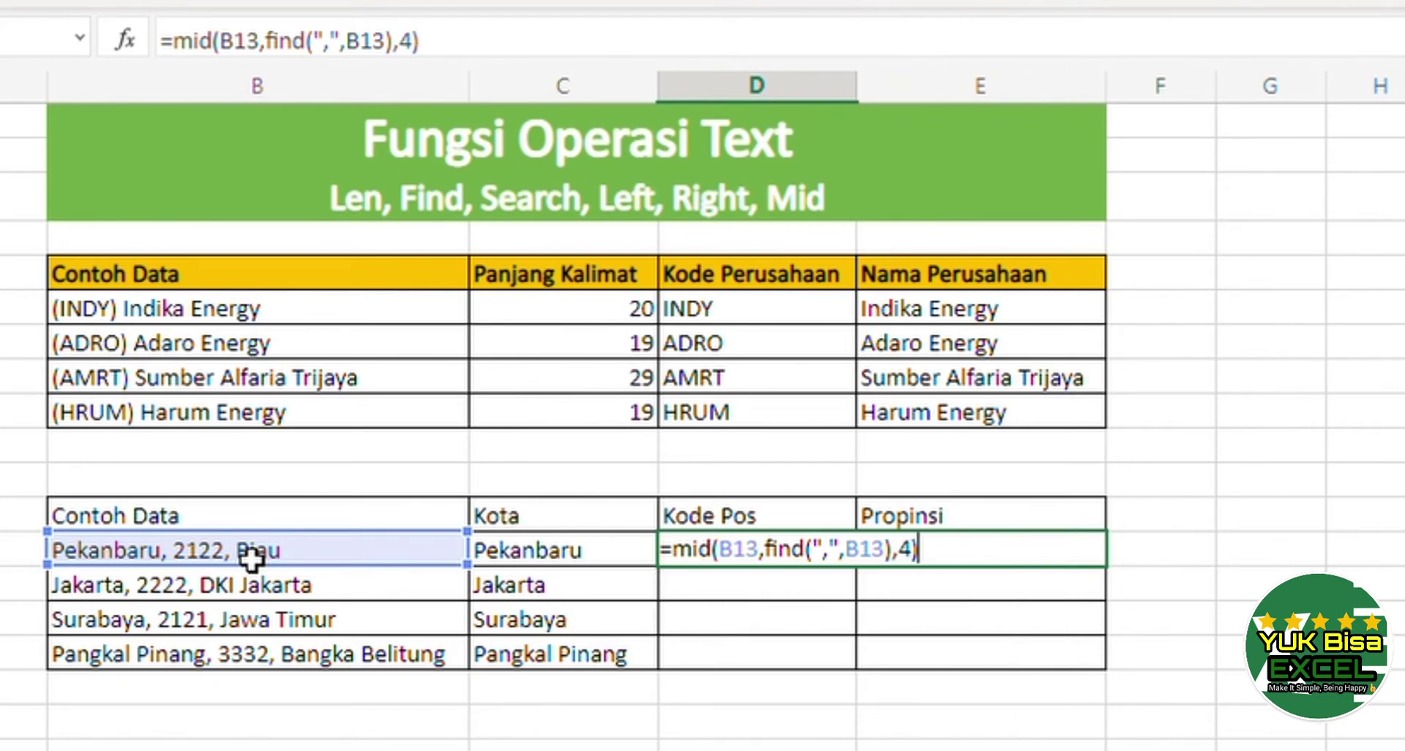
key("Return")
key("Up")
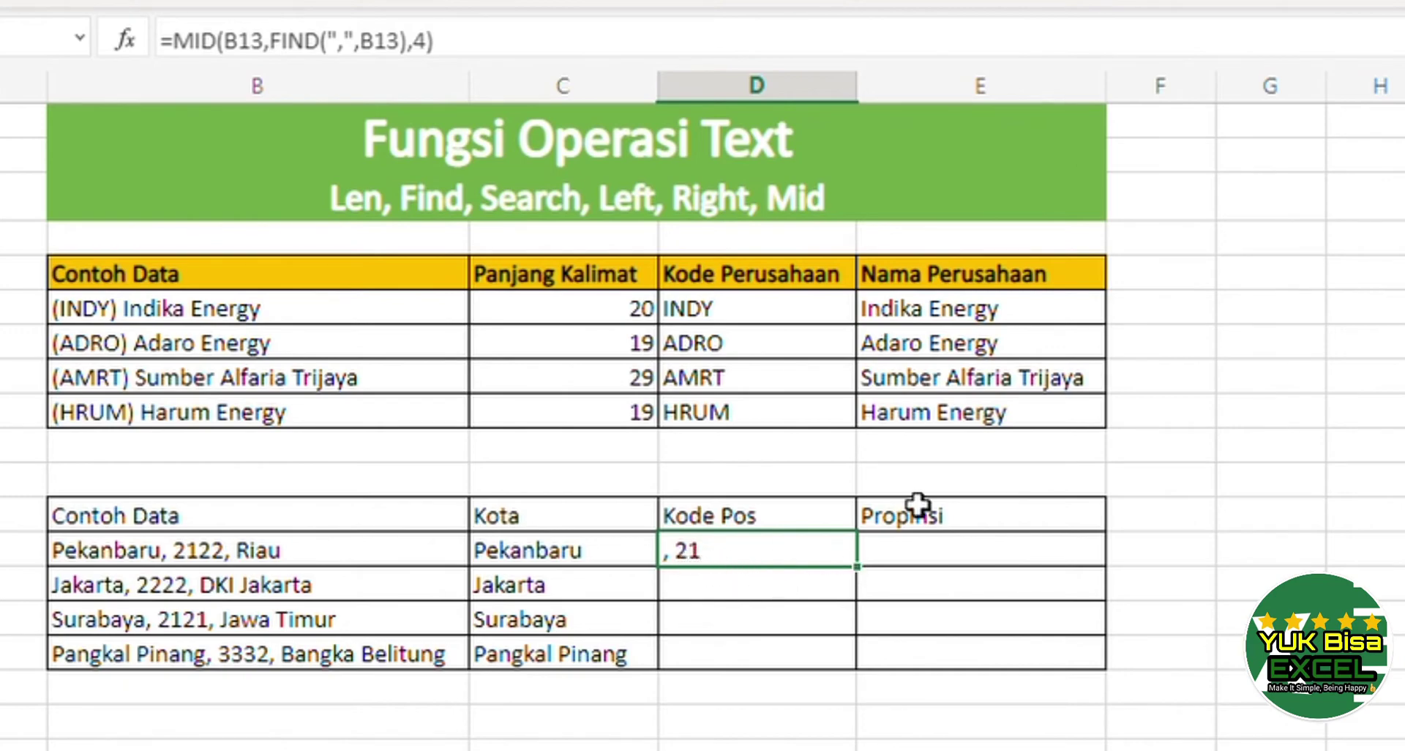
- Add 2 to the start position in the D13 formula so it reads =MID(B13,FIND(",",B13)+2,4)
key("F2")
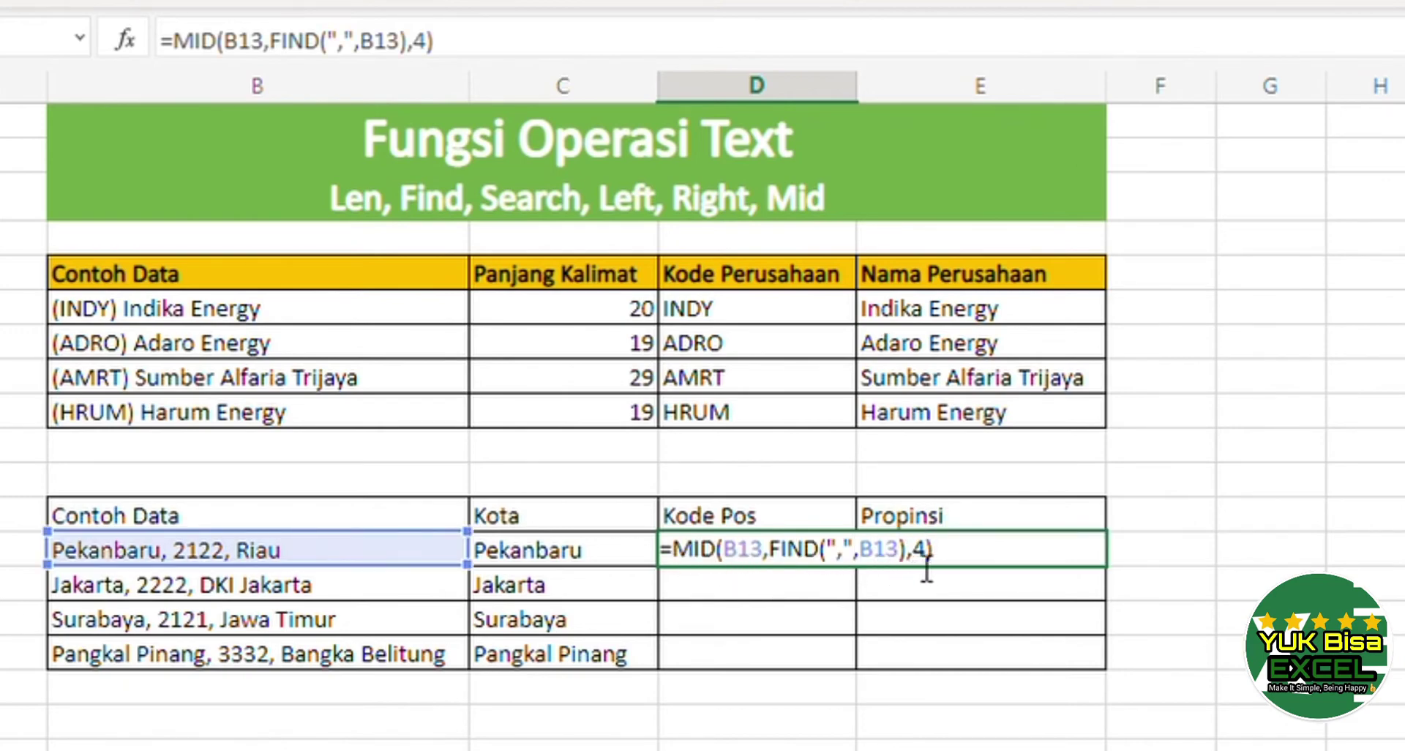
key("Left")
key("Left")
key("Left")
key("Left")
key("Right")
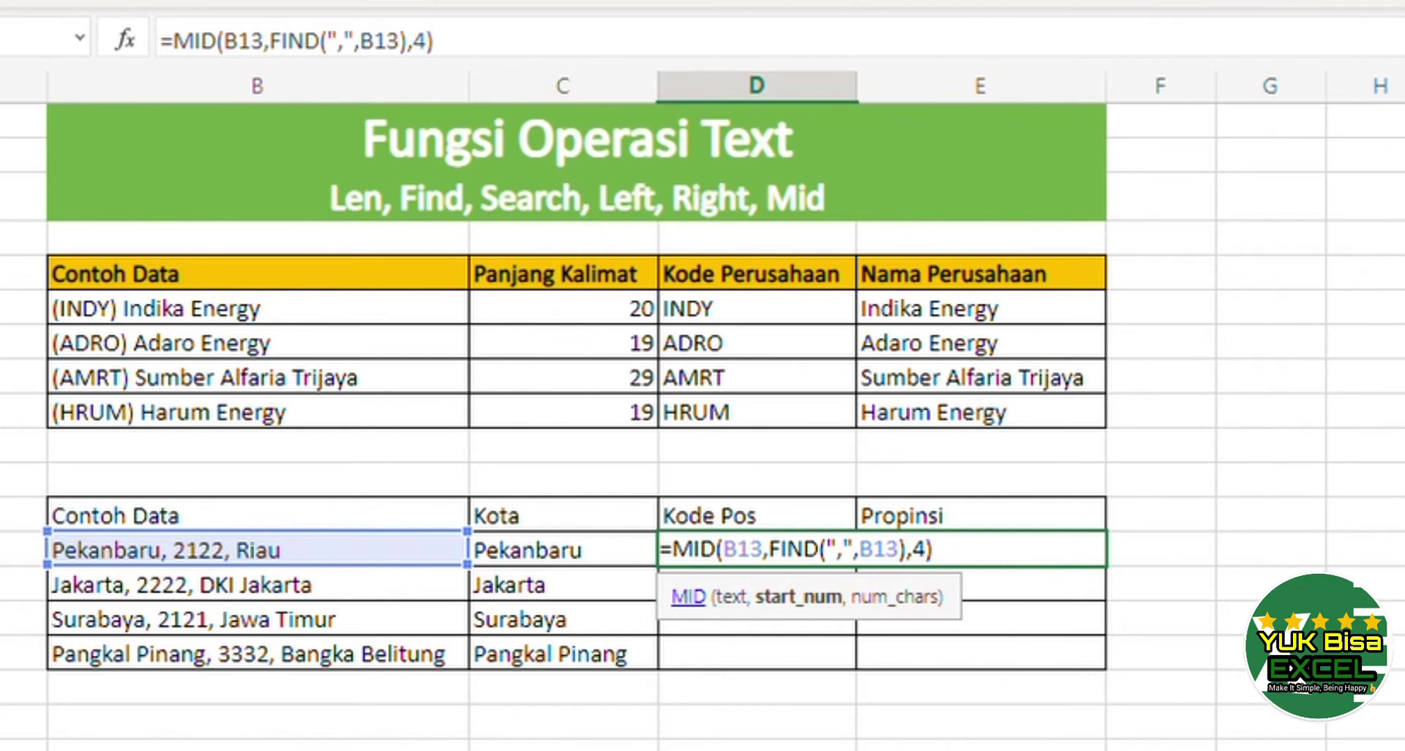
type("+2")
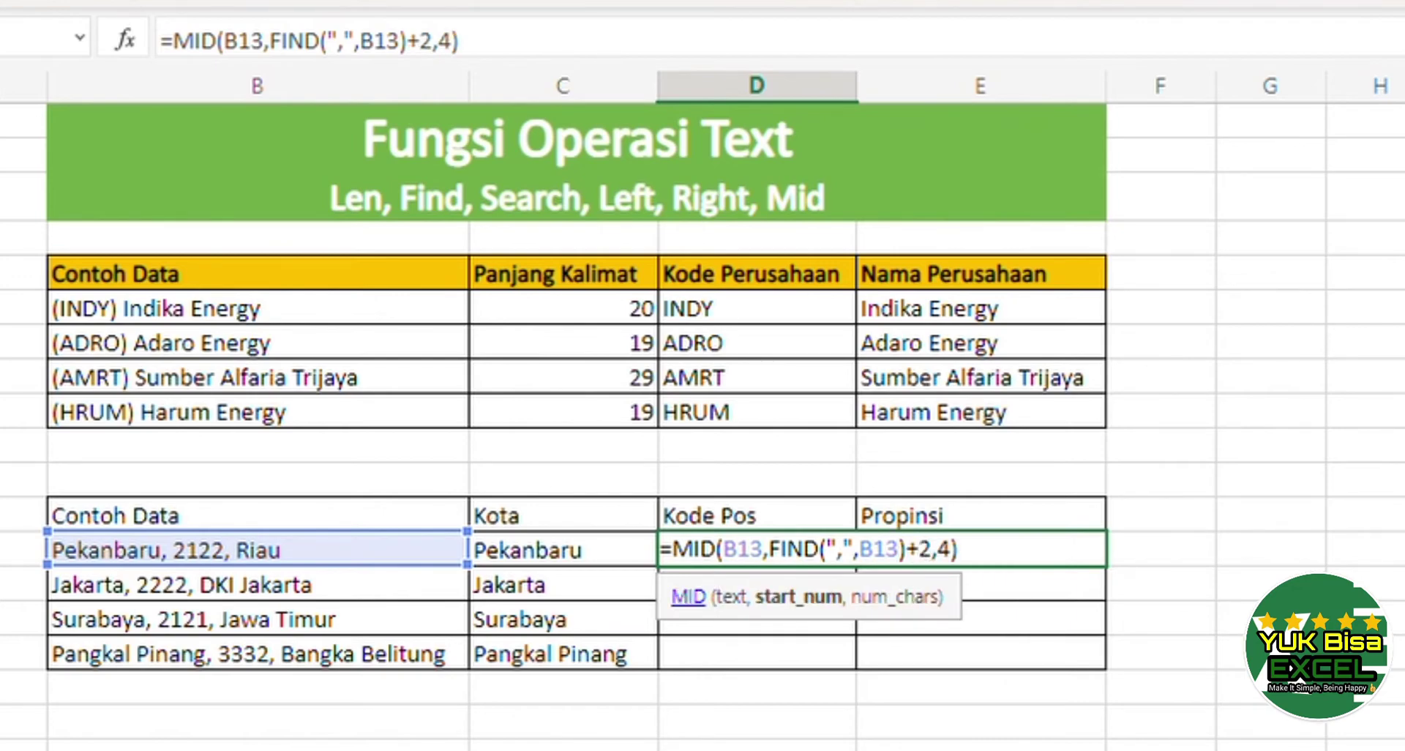
key("Return")
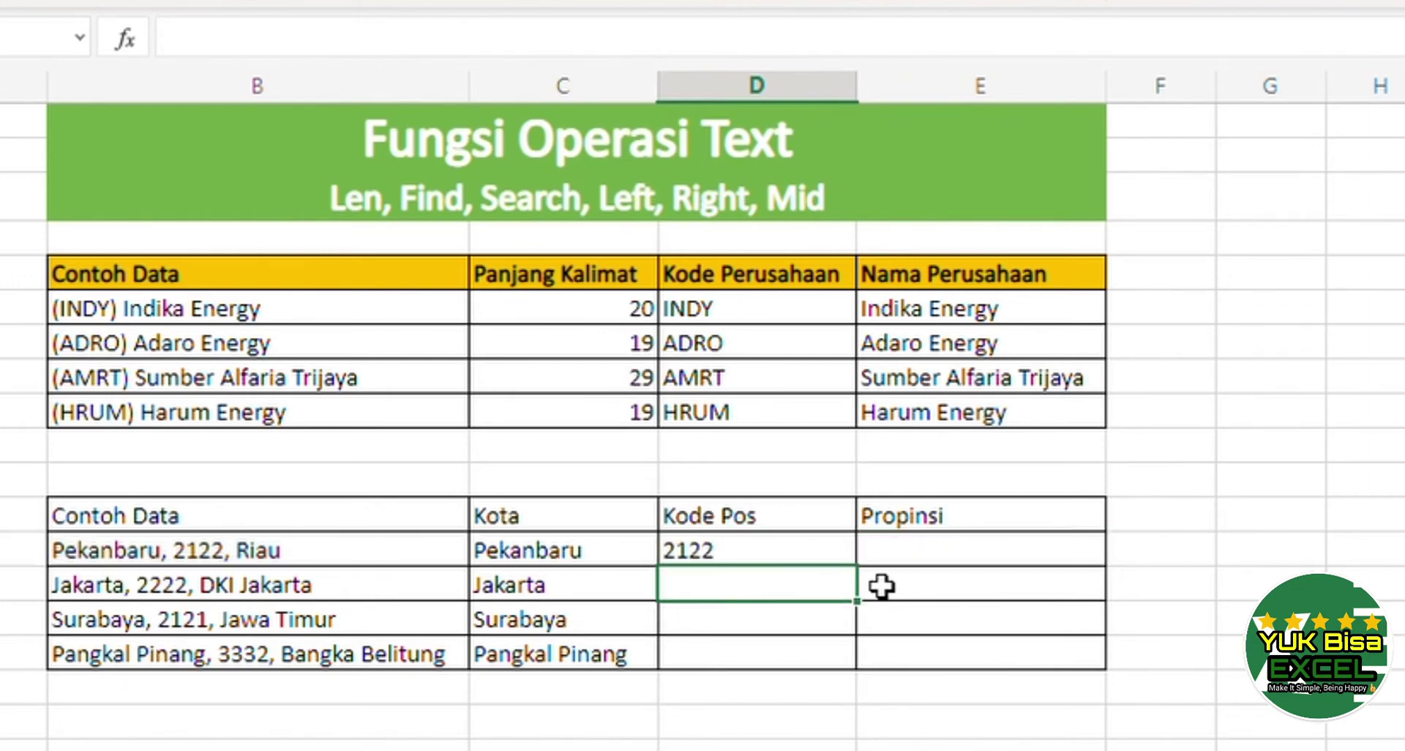
- Copy the postal code formula from D13 into D14:D16 and open the D13 formula for inspection
left_click(801, 558)
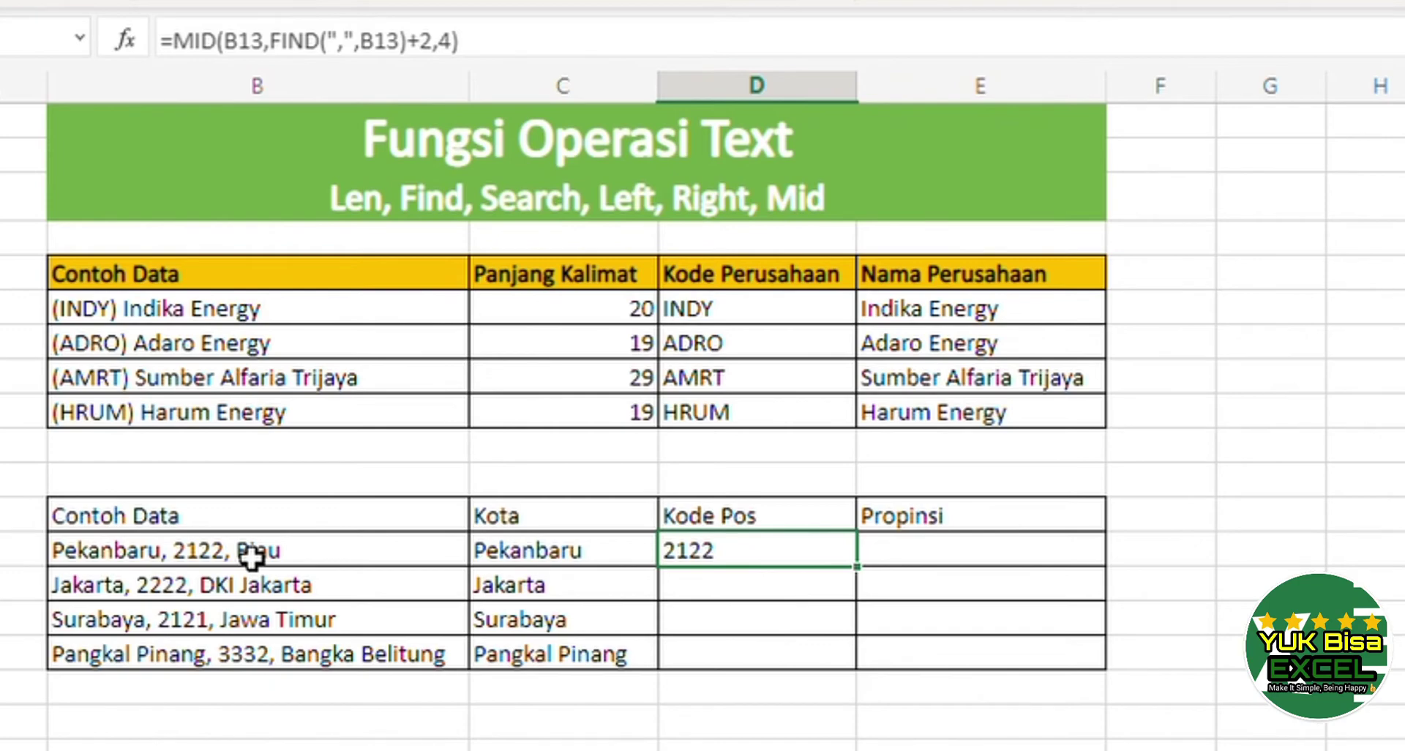
key("ctrl+c")
key("Down")
key("shift+Down")
key("shift+Down")
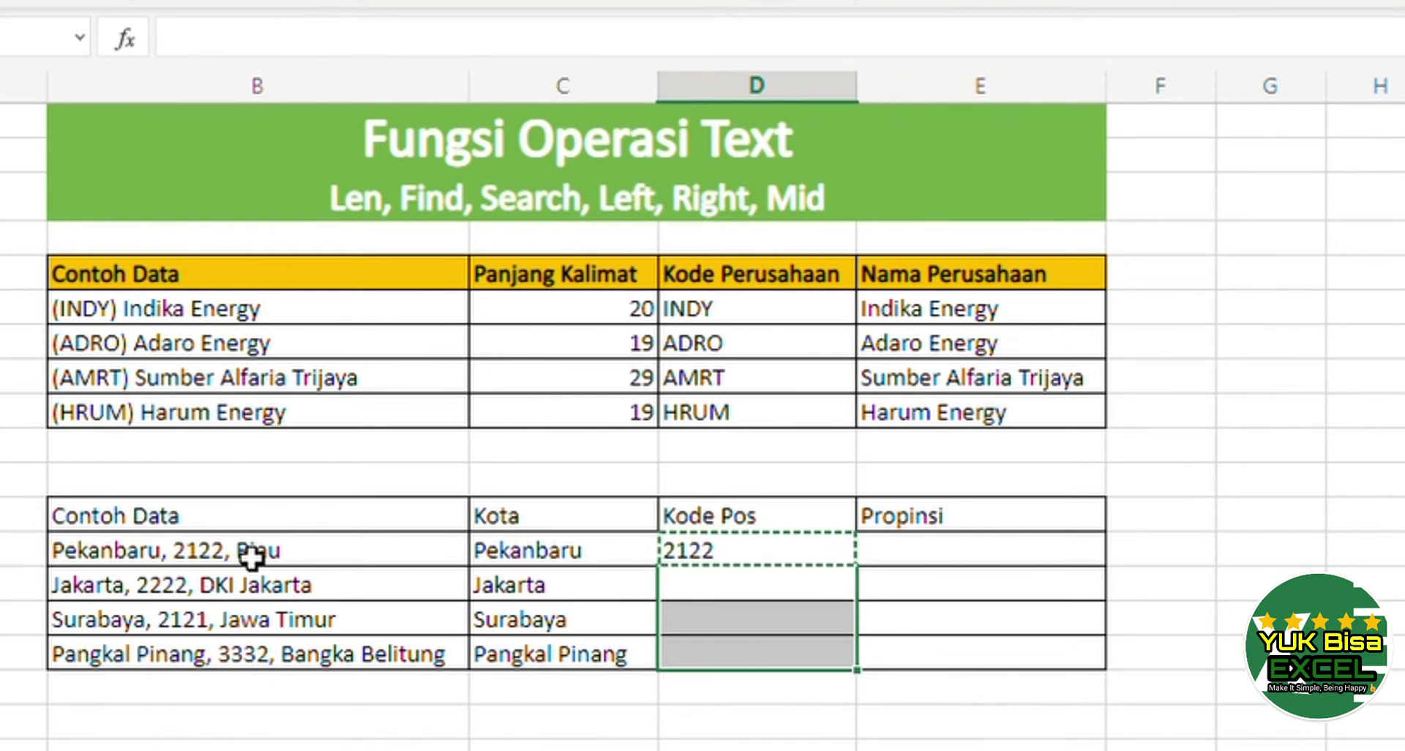
key("ctrl+v")
key("Up")
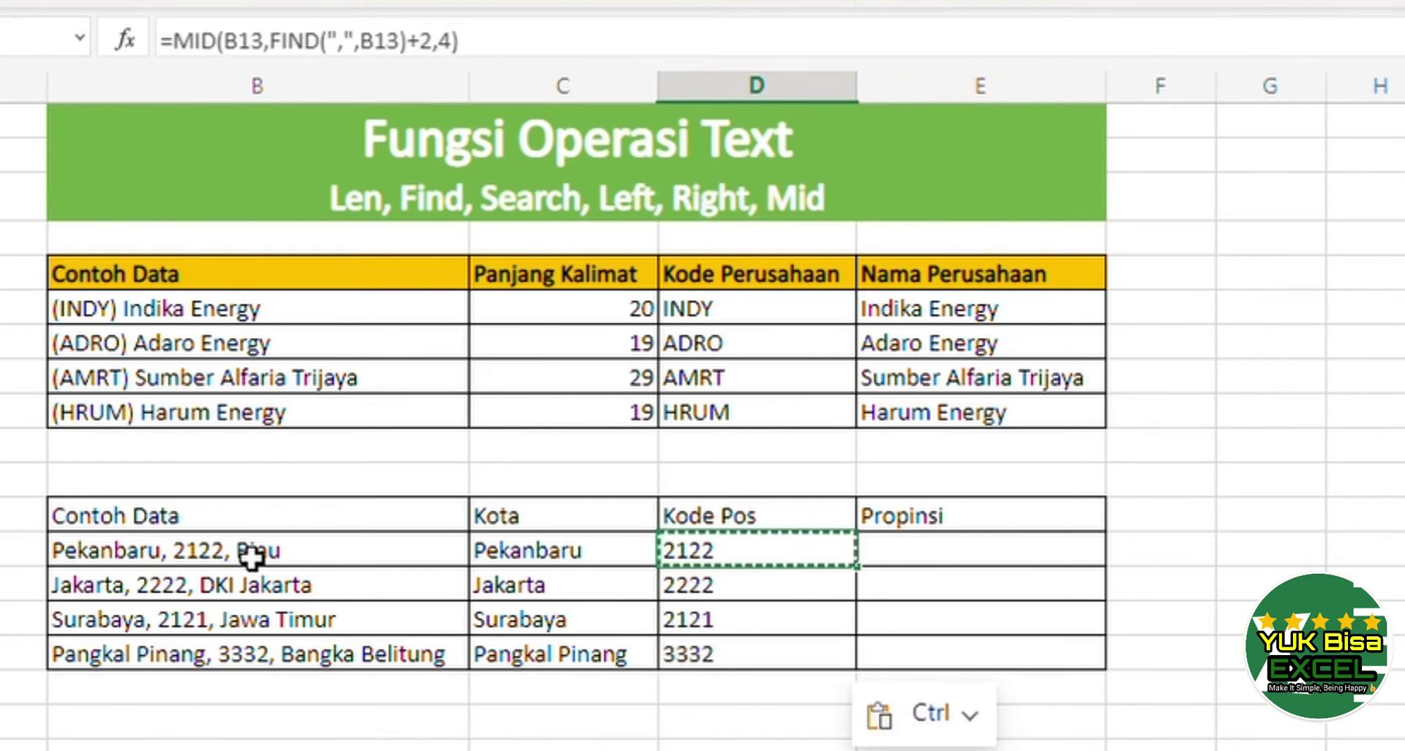
key("F2")
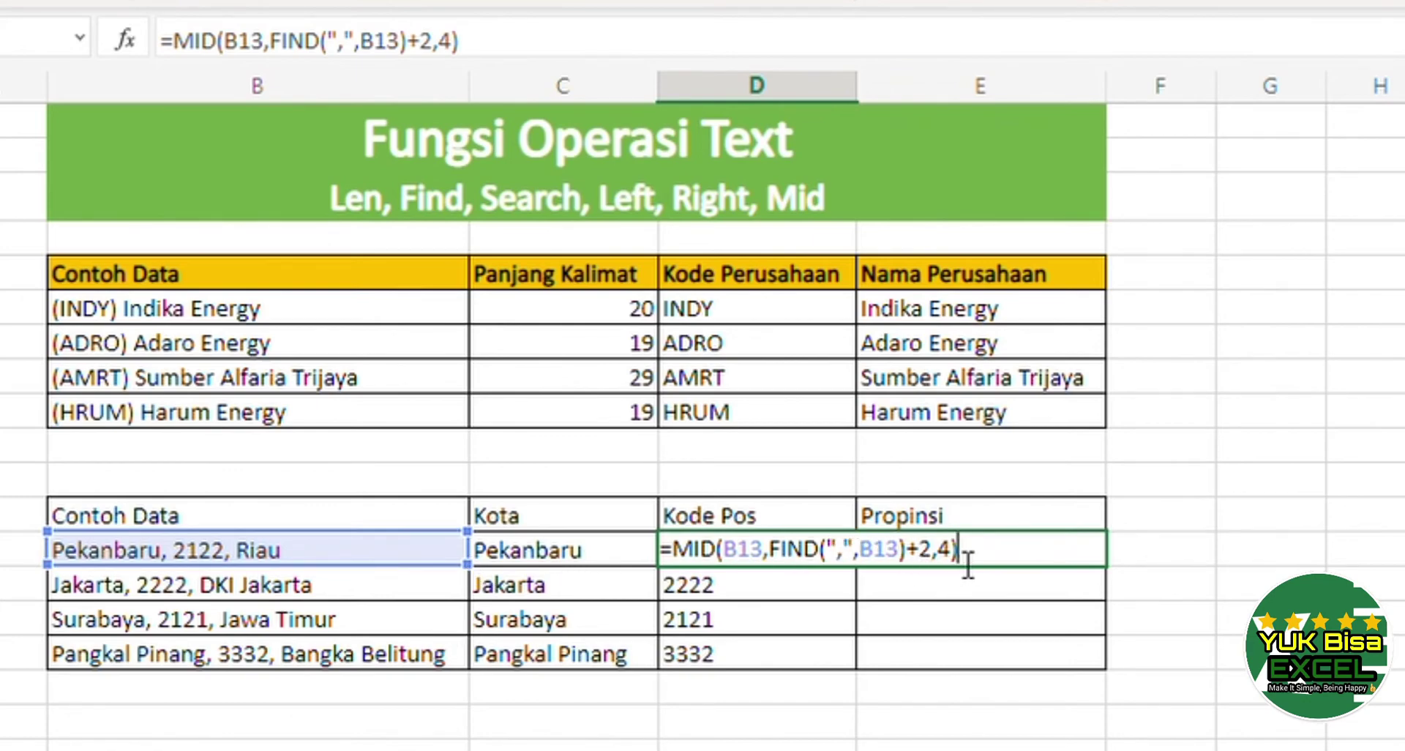
- Close the D13 formula and examine the address entries in B14 and B13
key("Return")
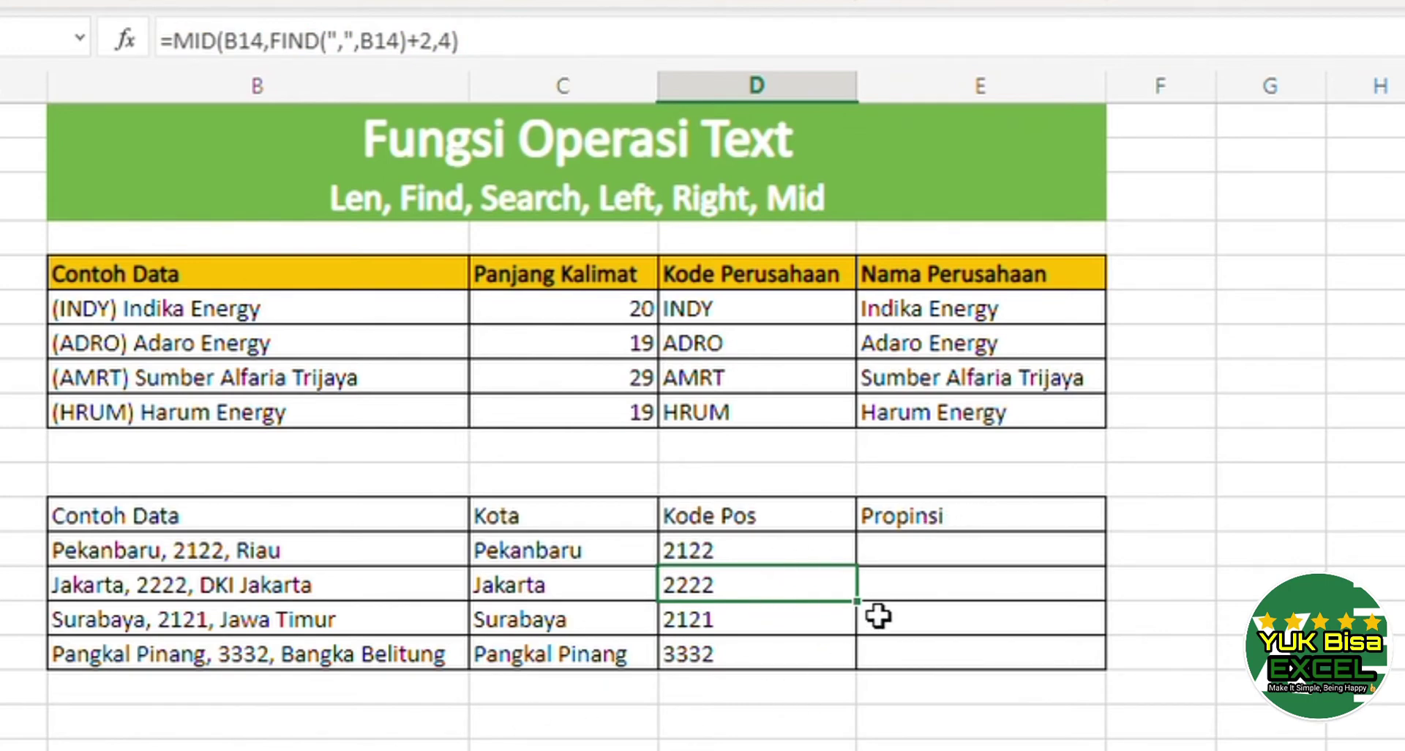
scroll(778, 693, "right", 1)
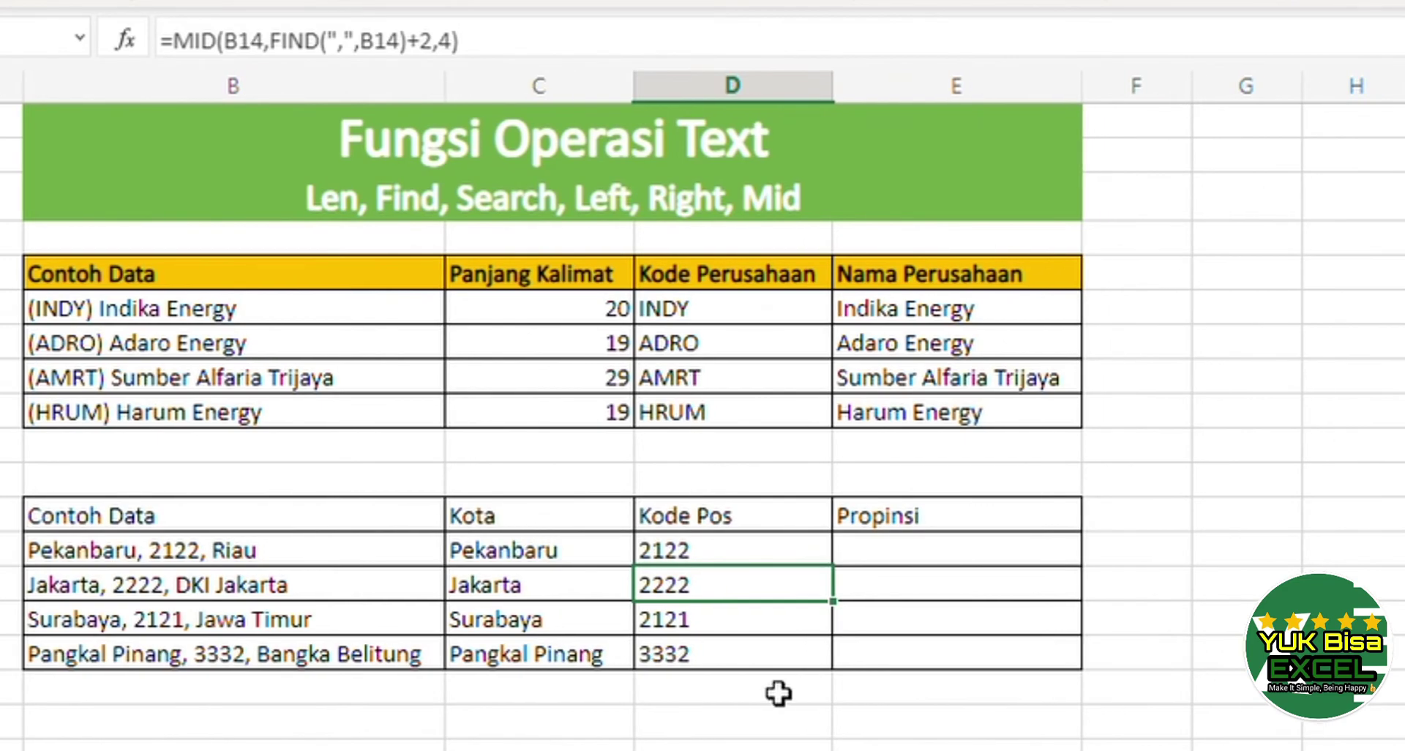
left_click(333, 586)
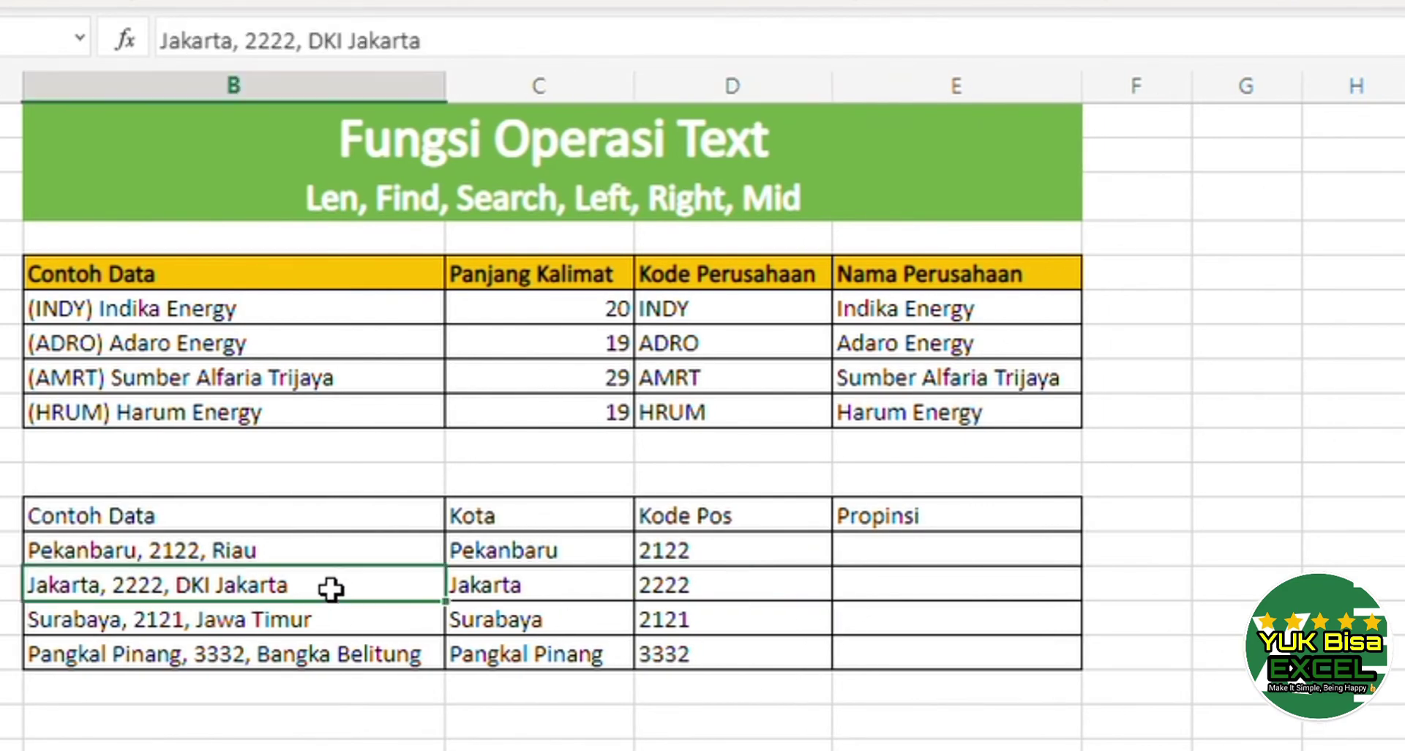
left_click(370, 556)
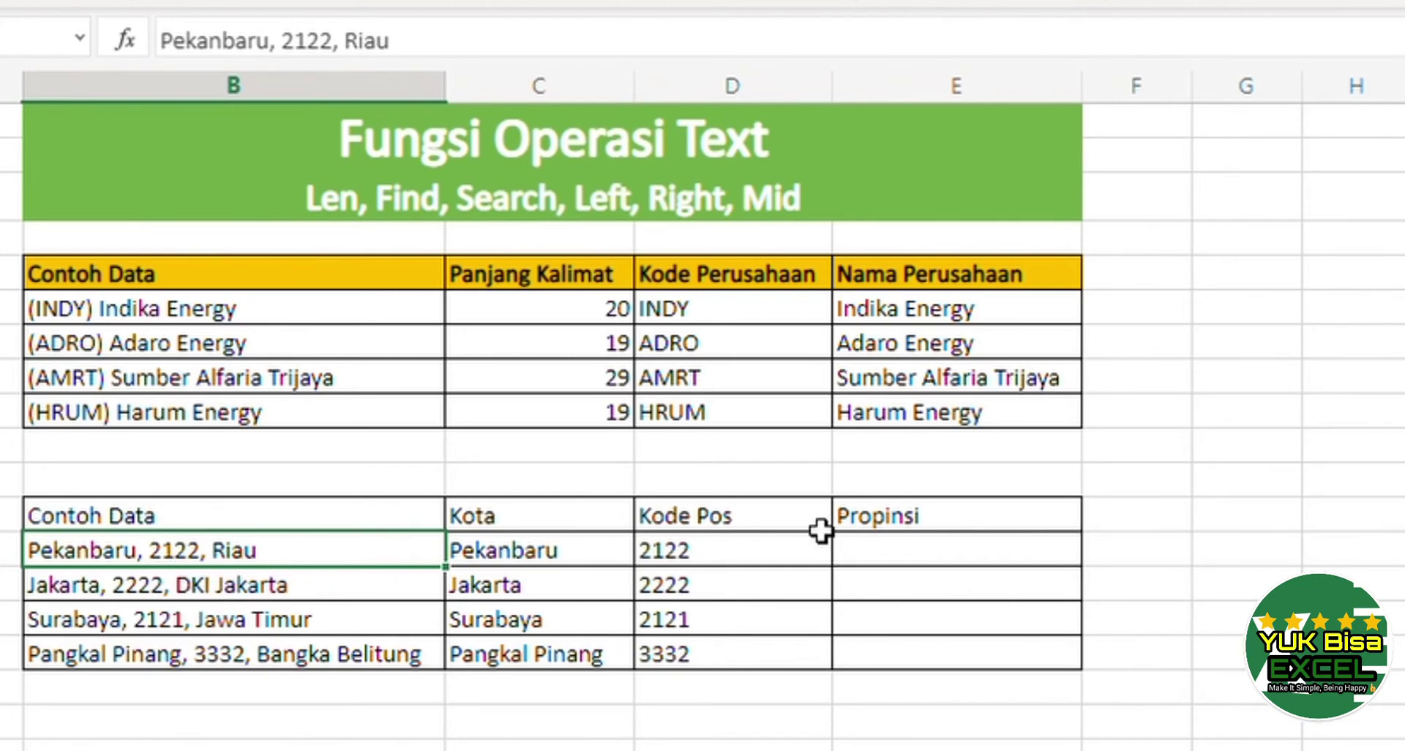
- Begin a RIGHT formula in E13 on the address in B13, with its text length as the character count: =right(B13,len(b13)
left_click(907, 561)
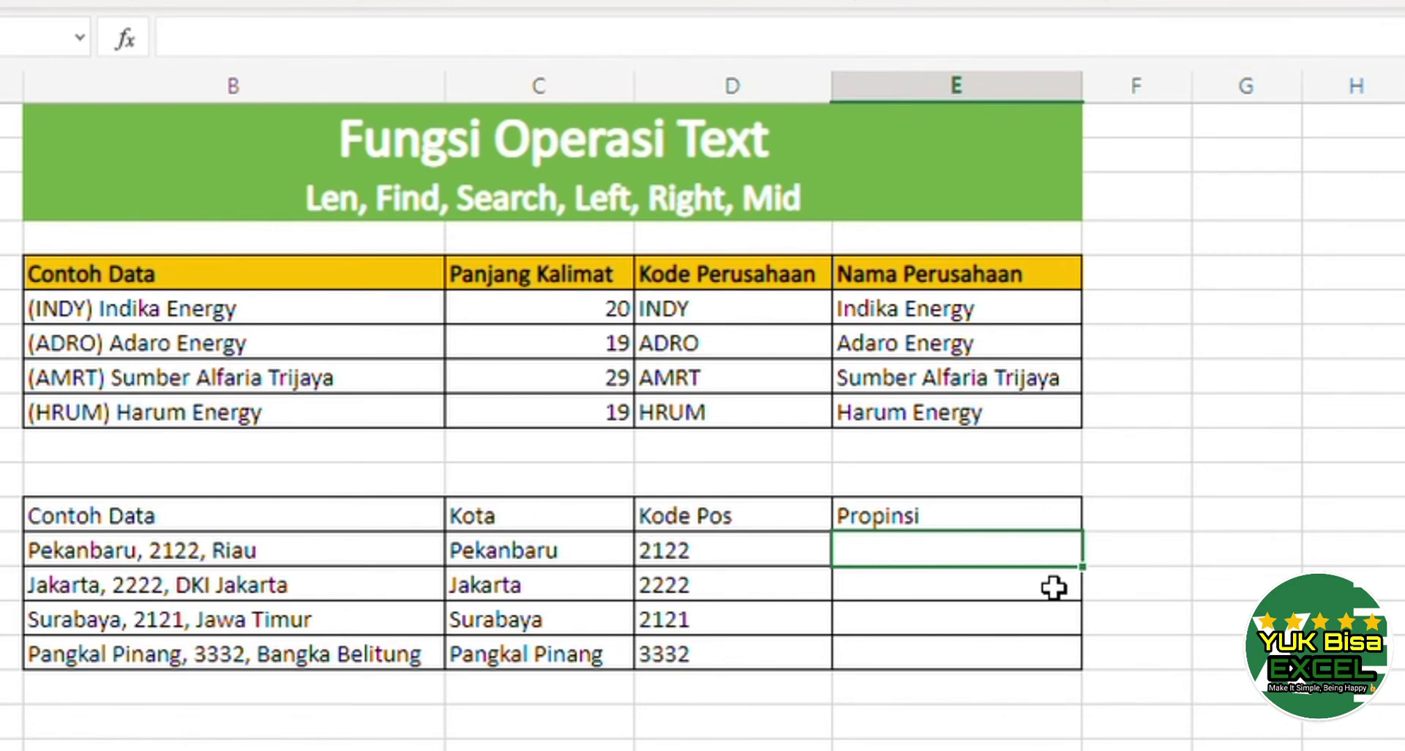
type("=right(")
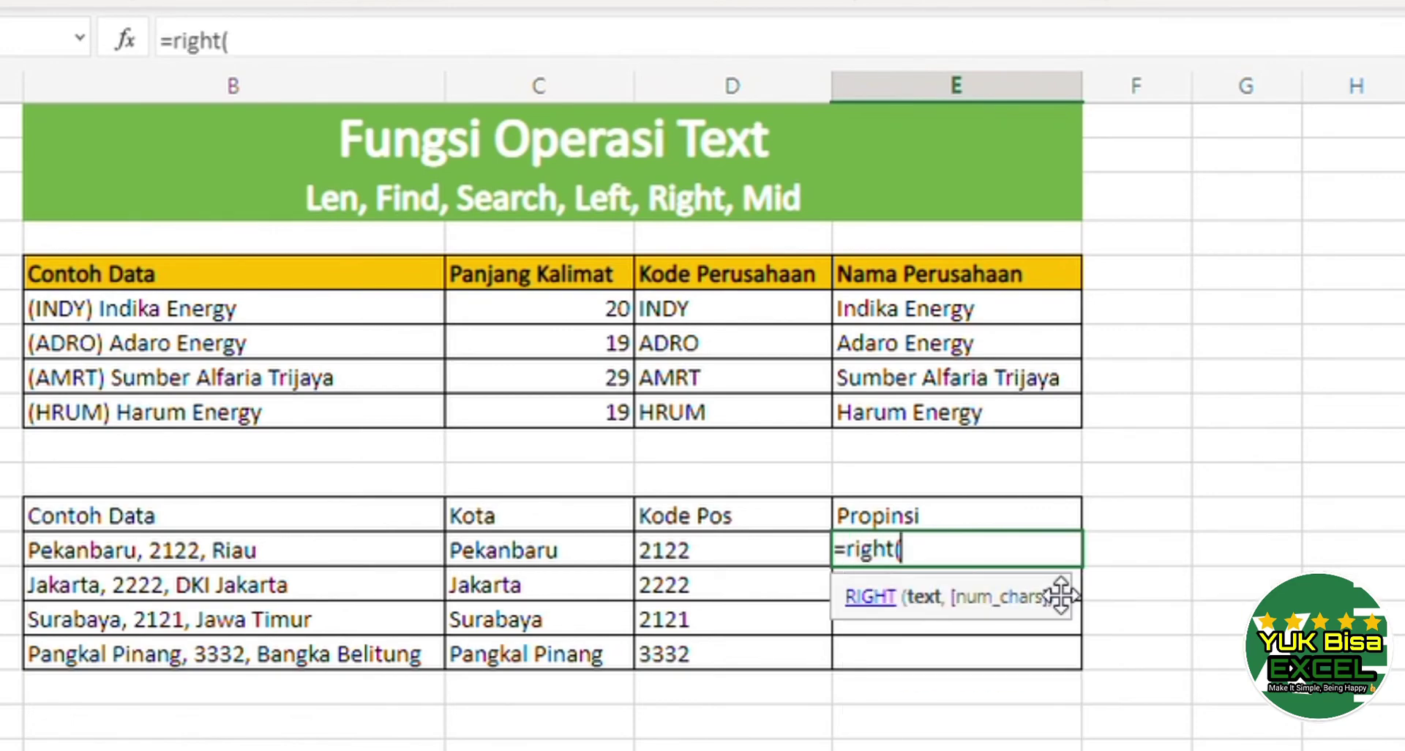
left_click(372, 560)
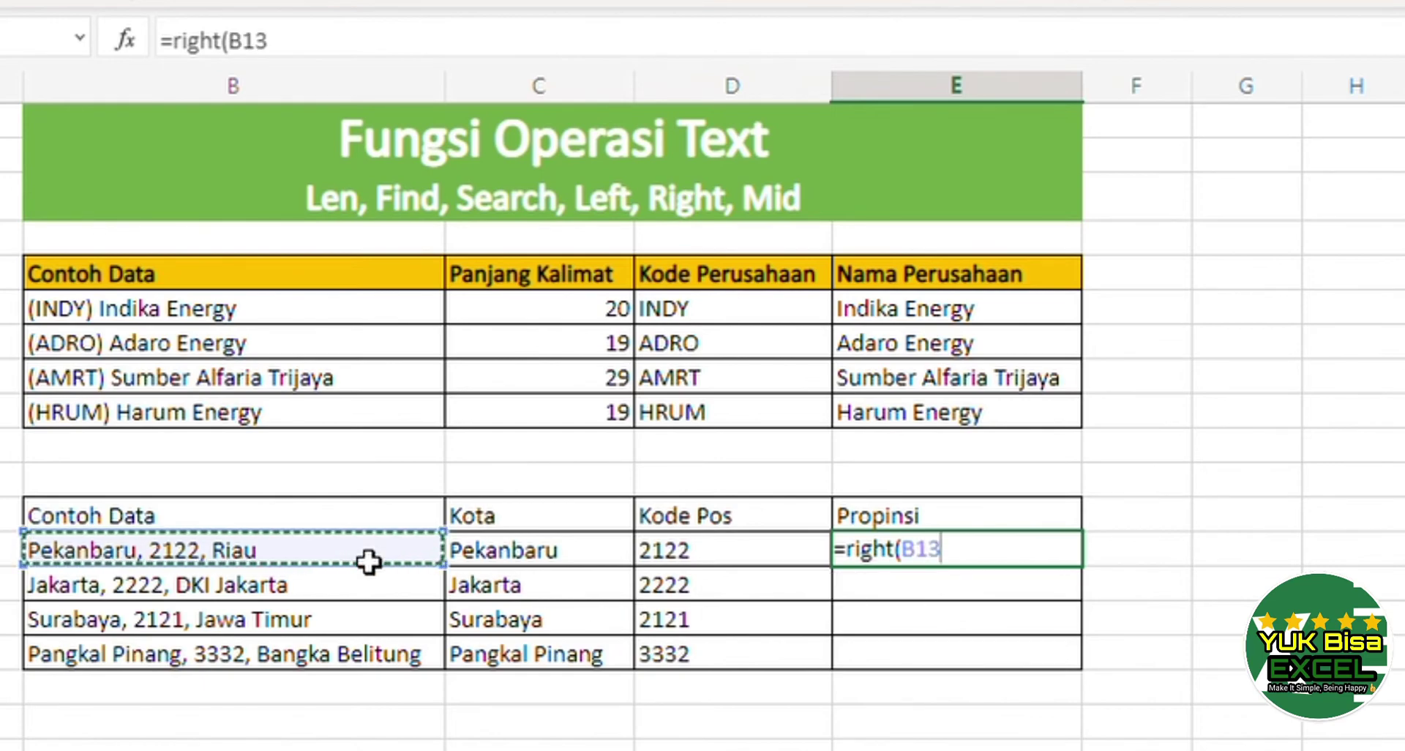
type(",find")
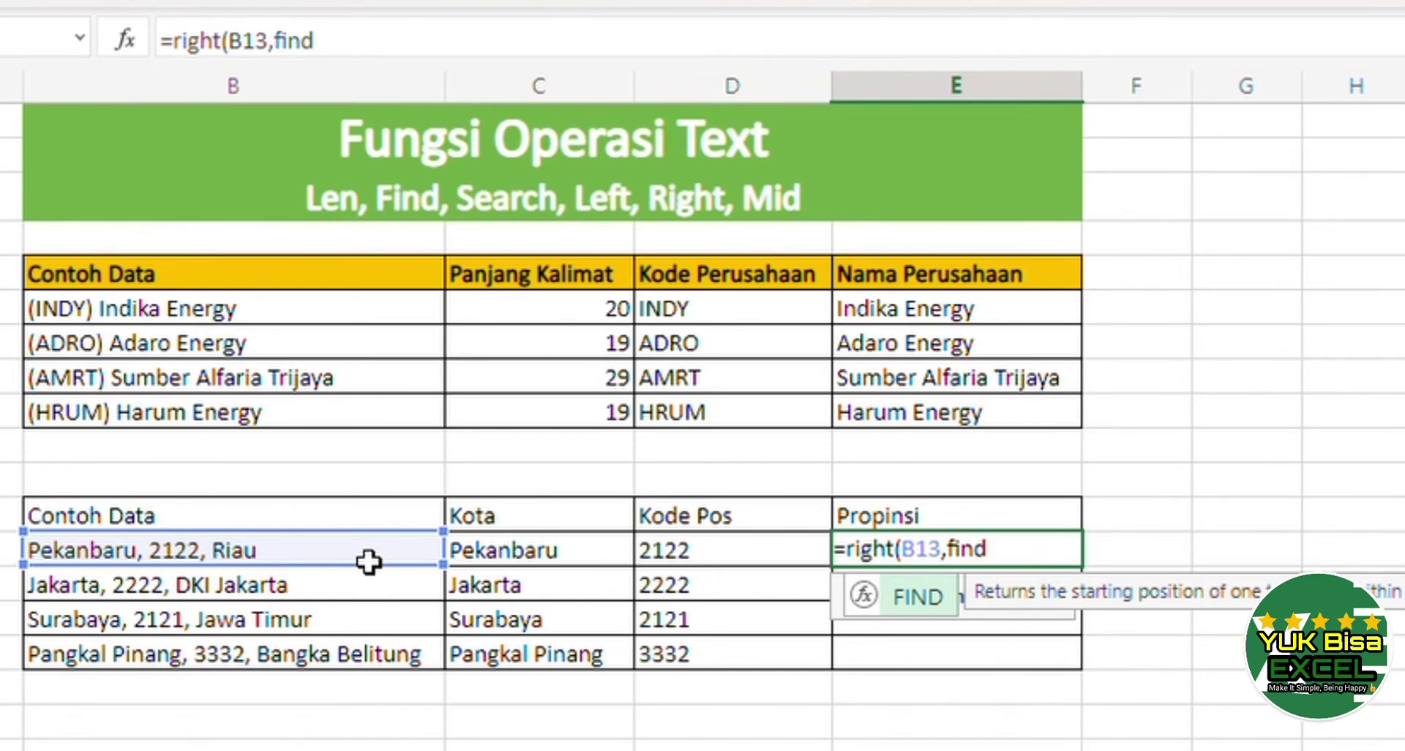
key("BackSpace")
key("BackSpace")
key("BackSpace")
key("BackSpace")
type("len")
key("BackSpace")
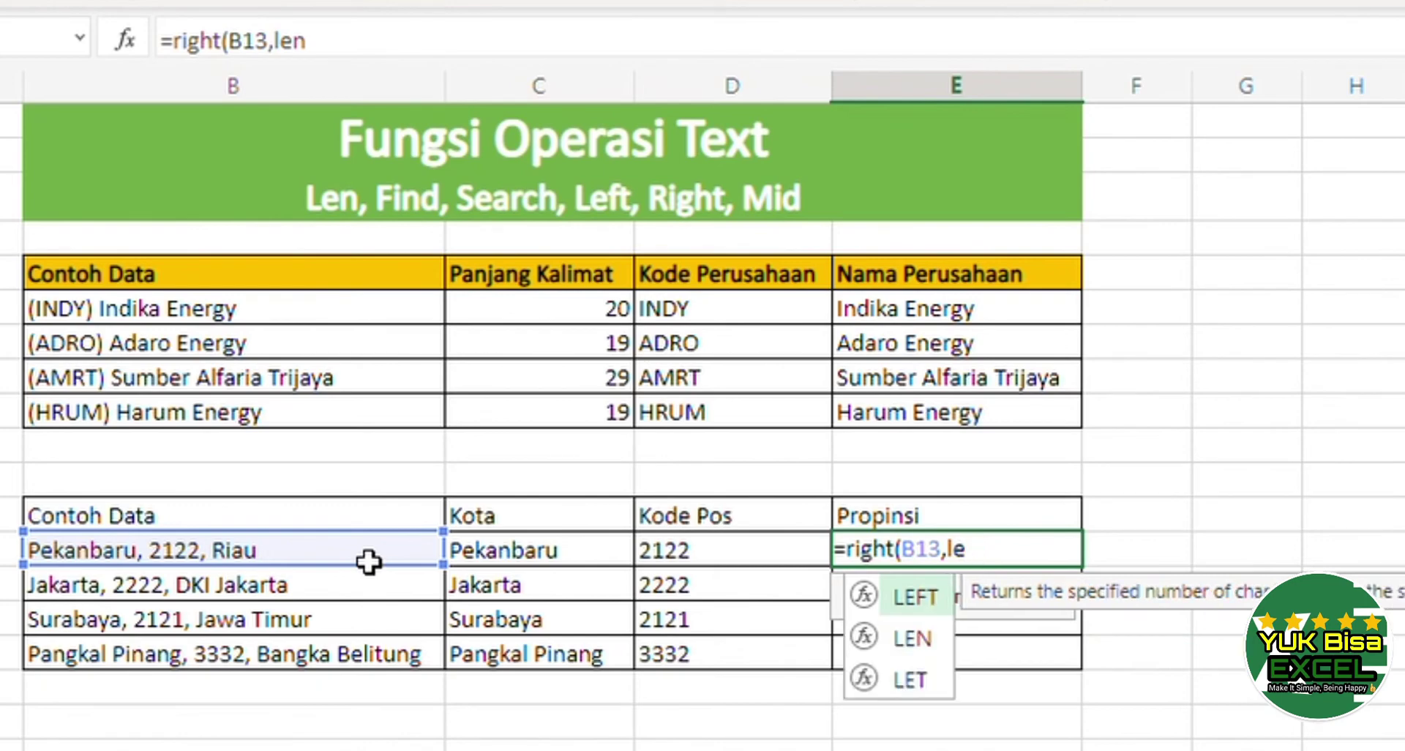
key("BackSpace")
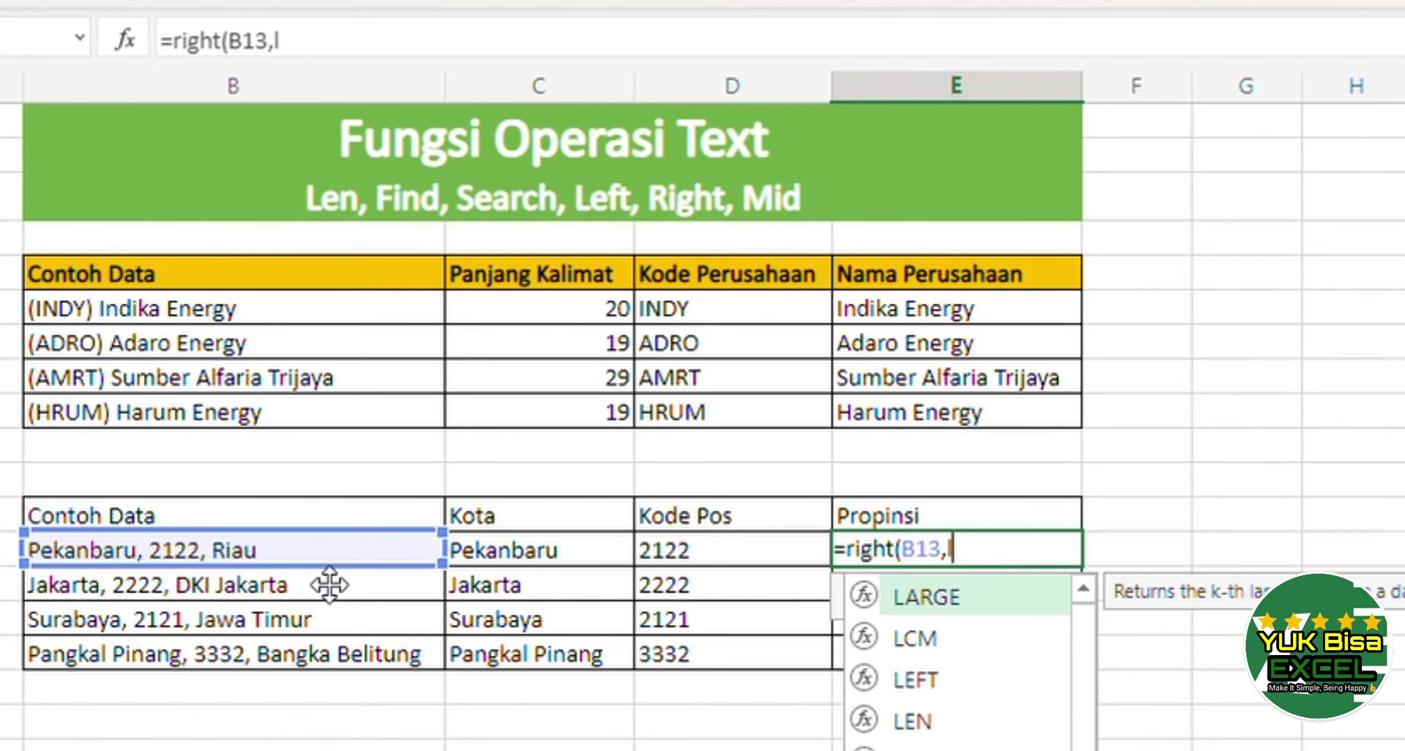
type("en")
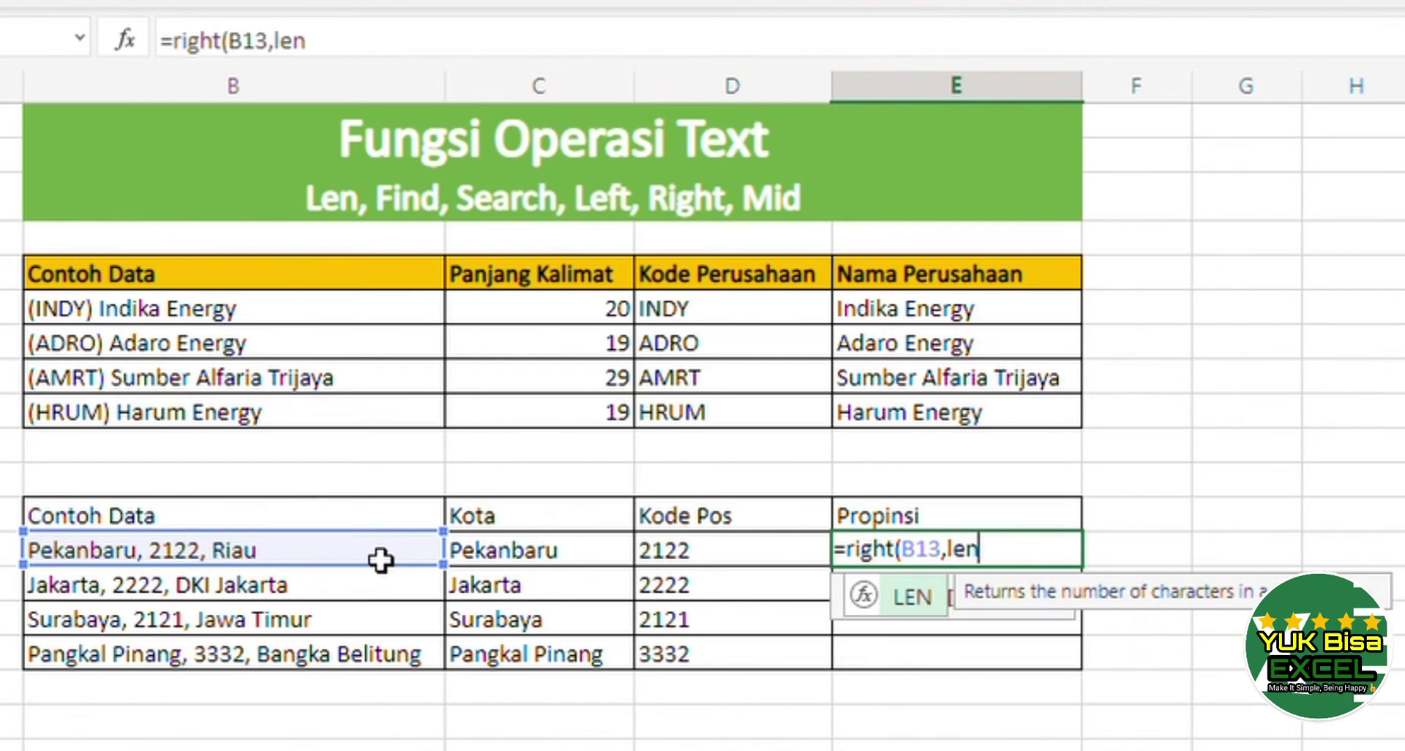
type("(b13)")
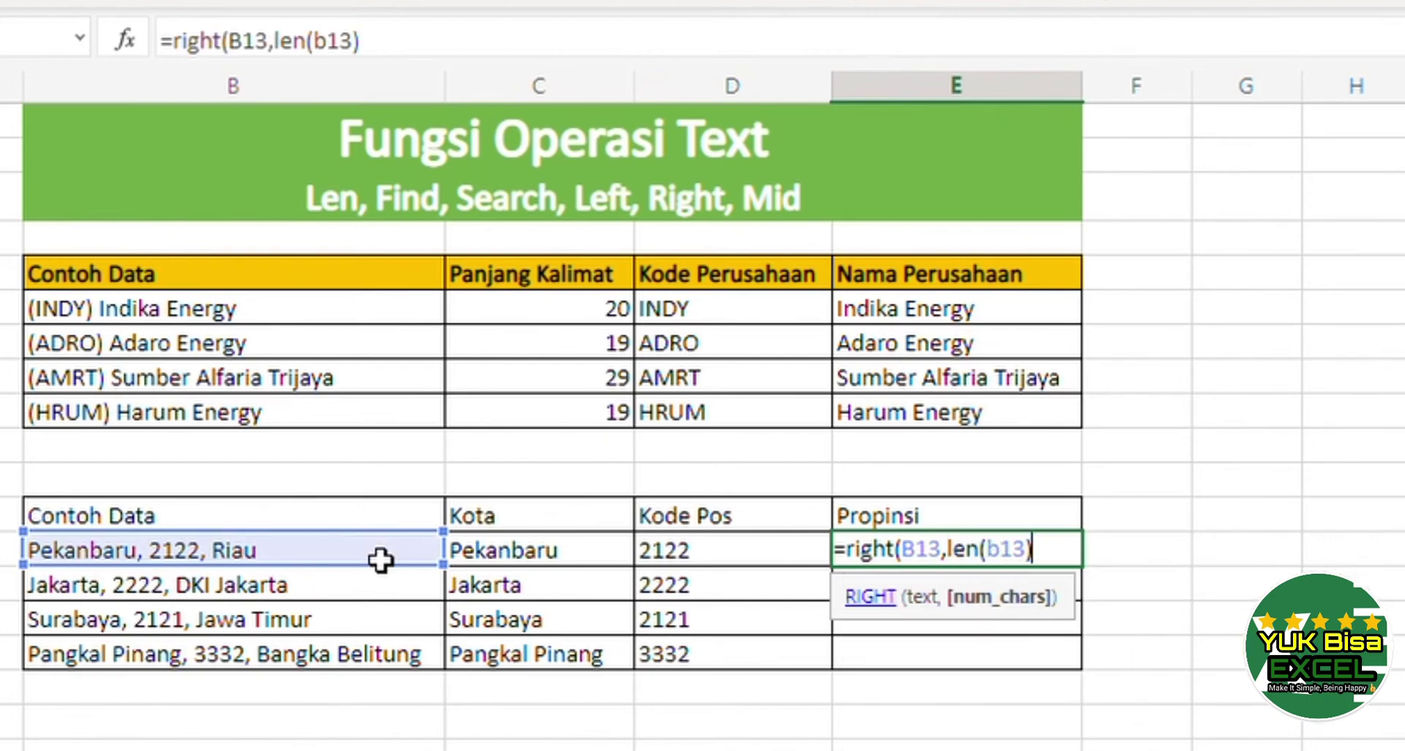
- Complete the E13 formula by subtracting the first comma's position from the length: =RIGHT(B13,LEN(B13)-FIND(",",B13))
type("-fin")
type("d")
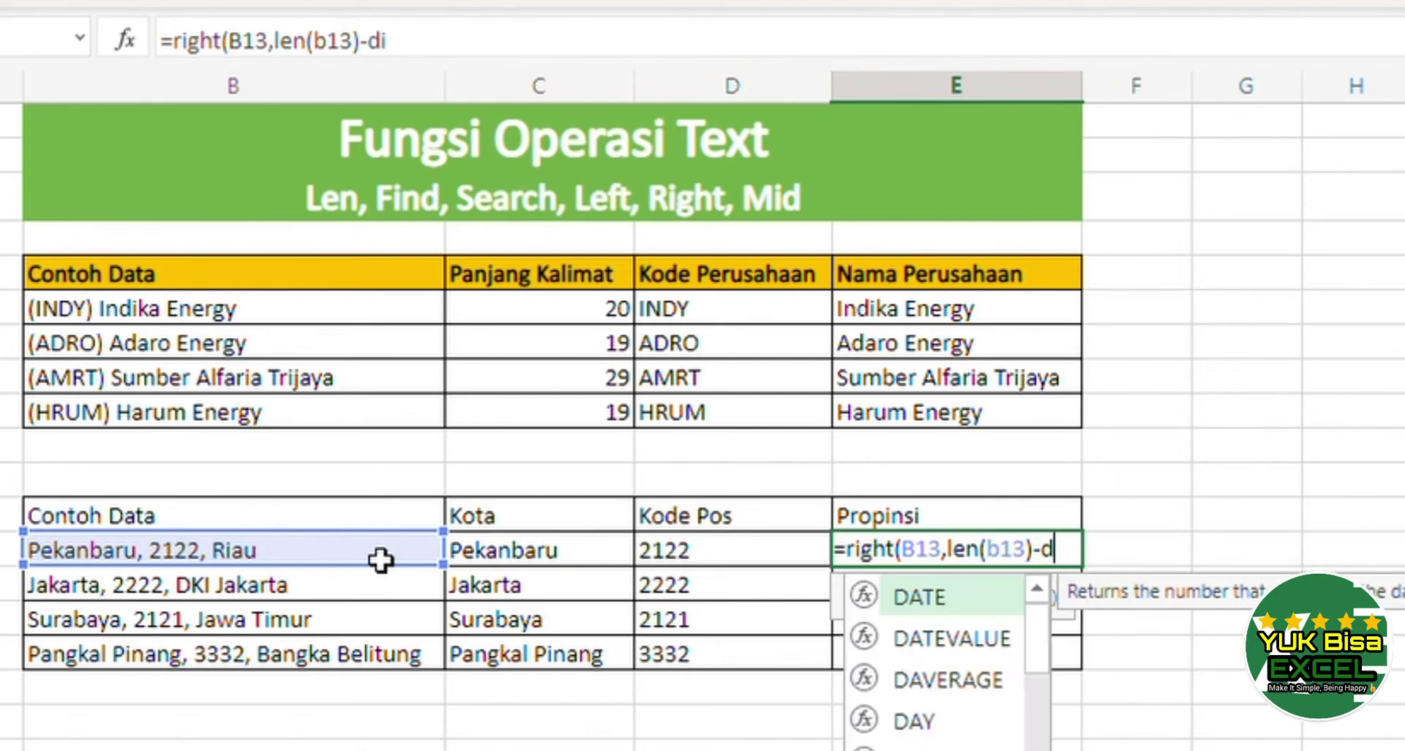
key("BackSpace")
type("find(")
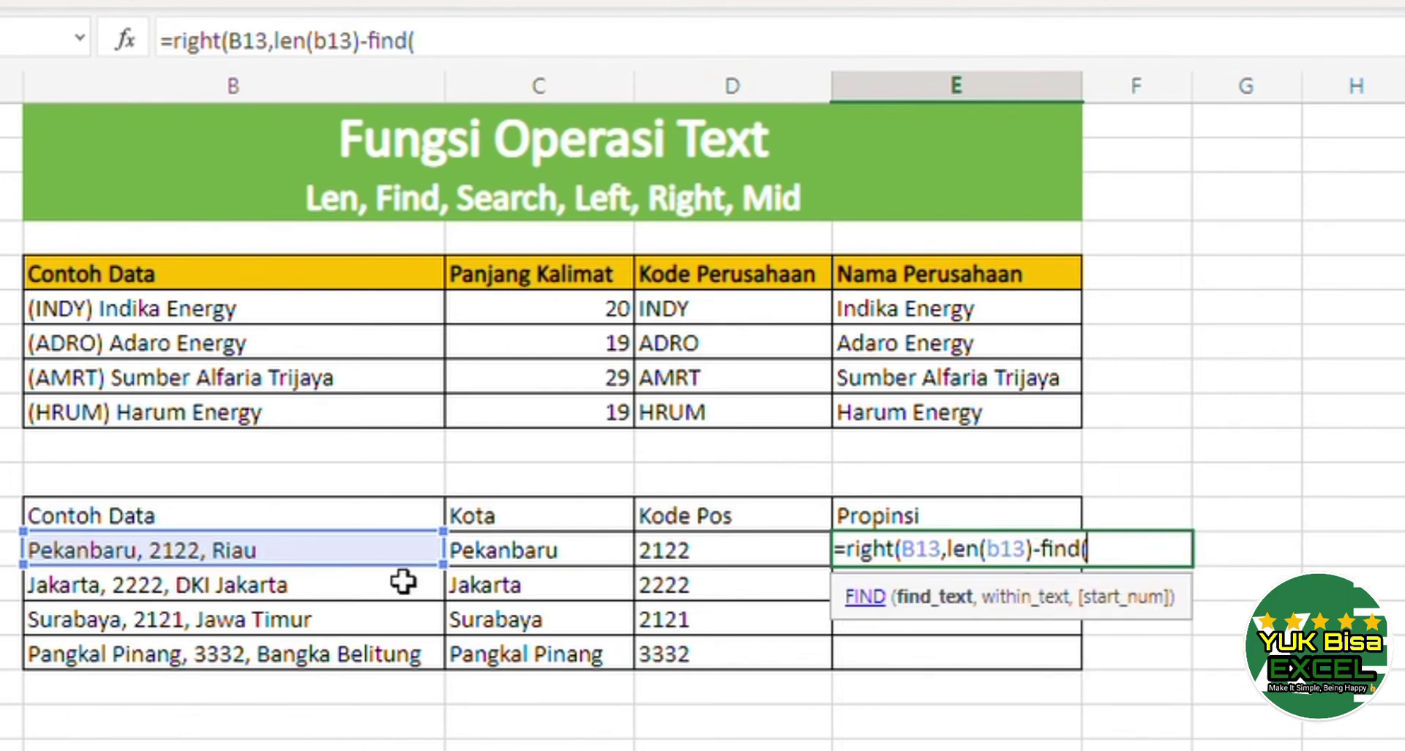
type("\",\"")
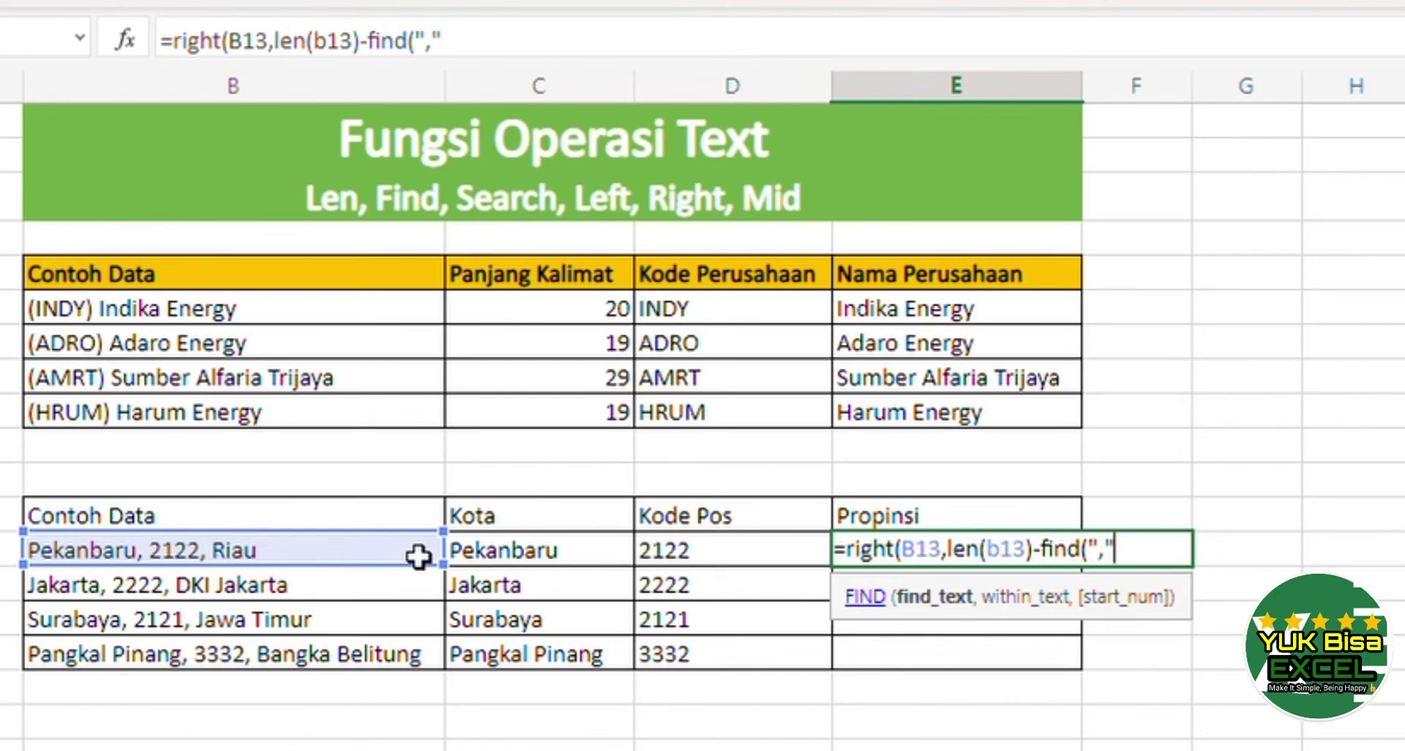
type(",")
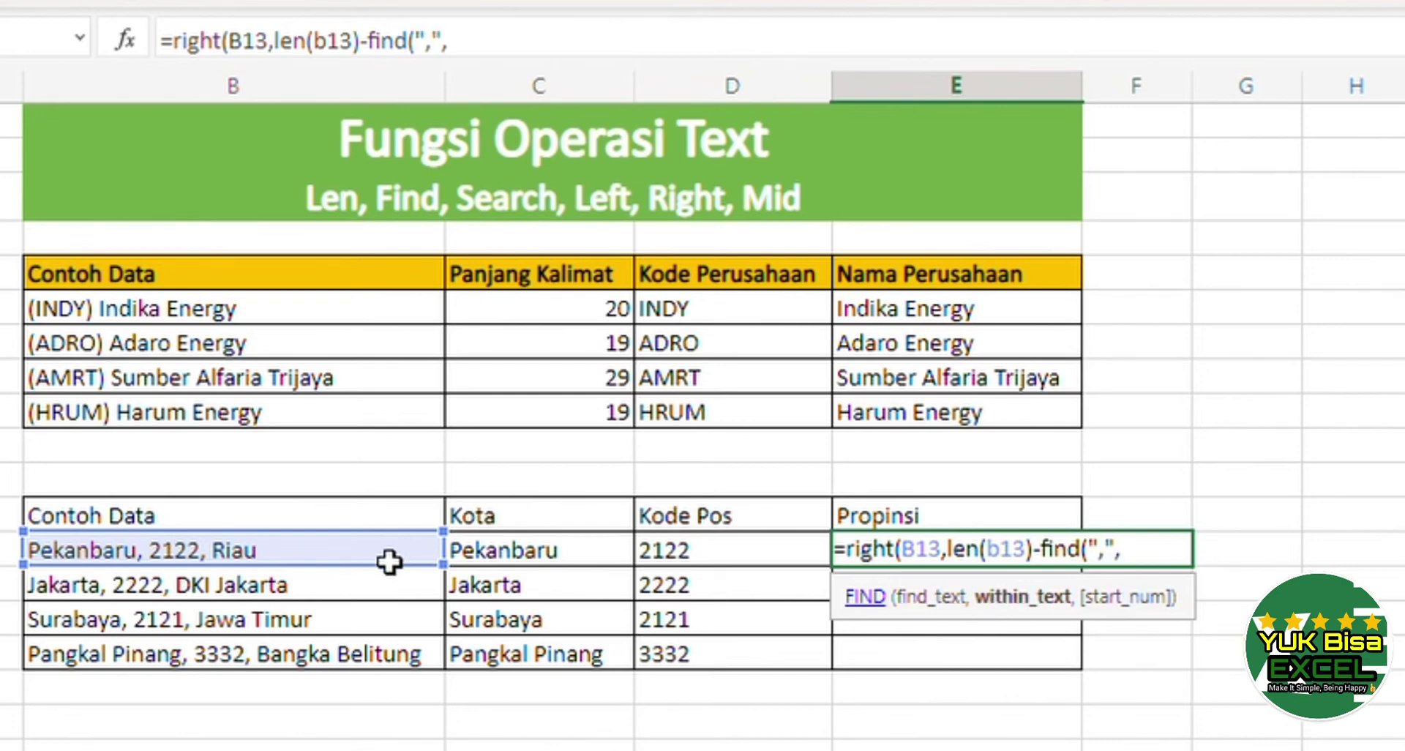
left_click(310, 568)
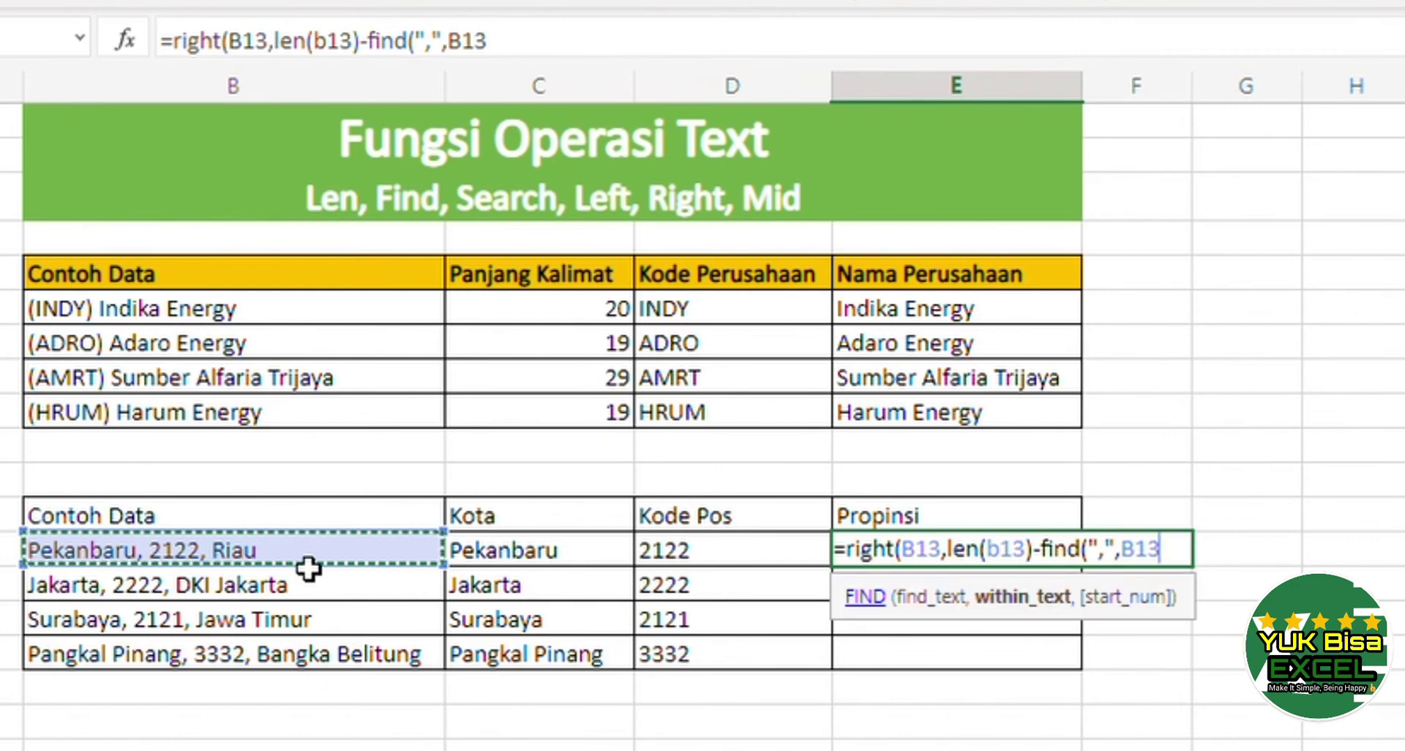
type("))")
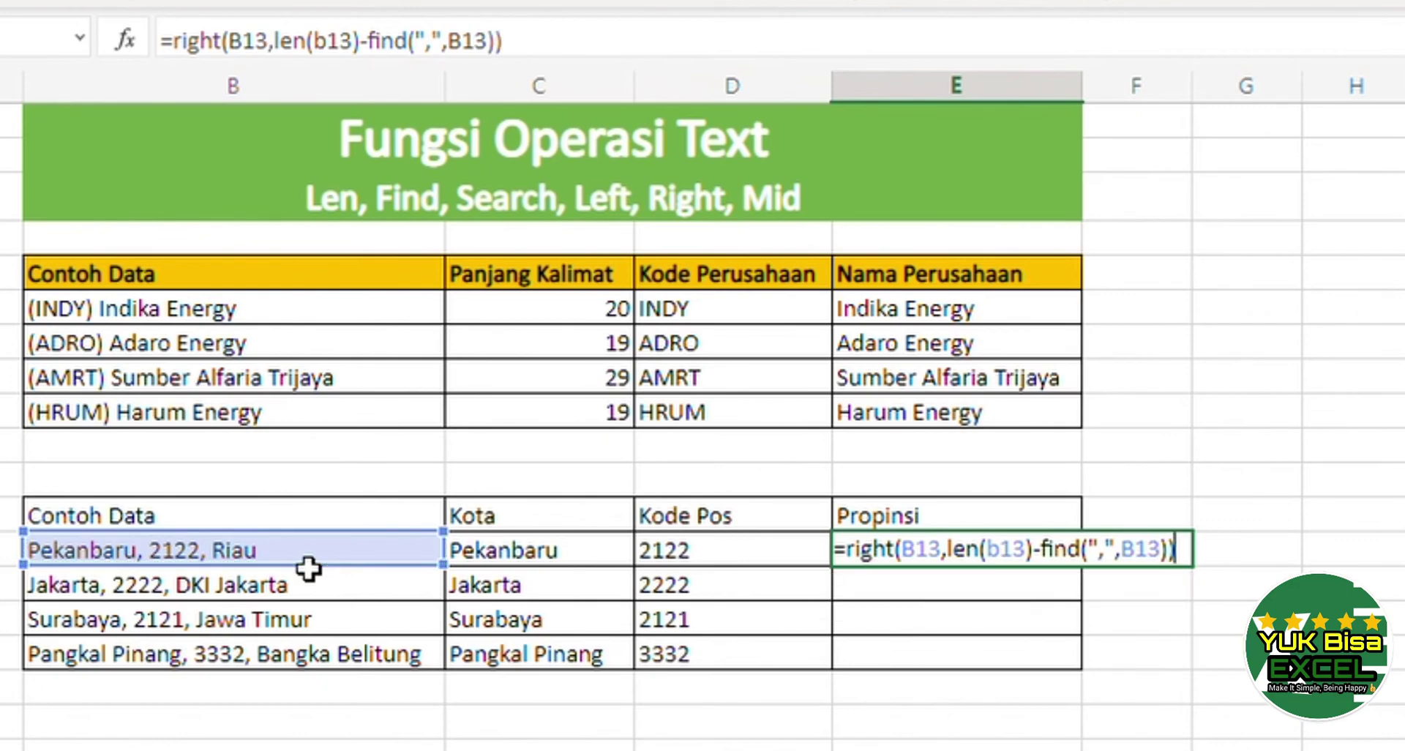
key("Return")
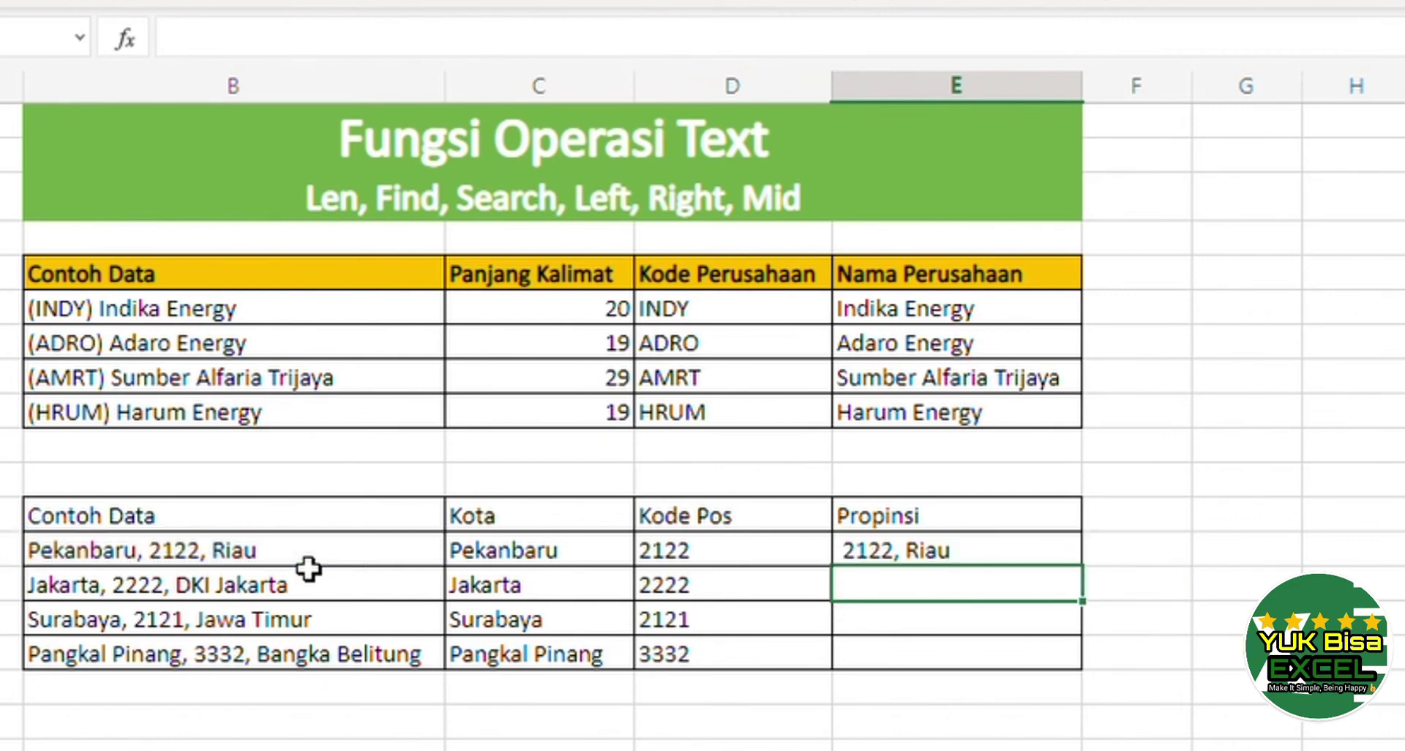
- Copy the RIGHT formula from E13 into E14:E16 and check the copied formulas in the Propinsi column
key("Up")
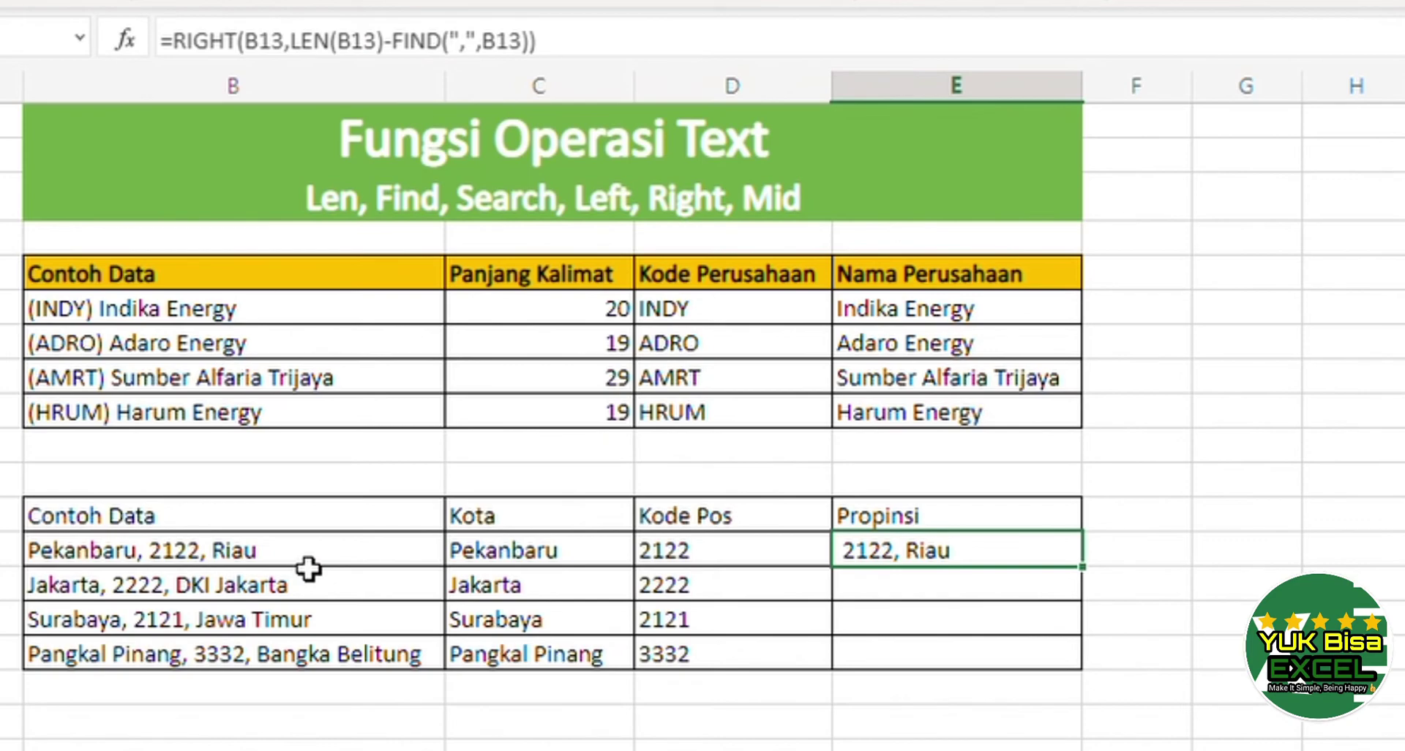
key("ctrl+c")
key("Down")
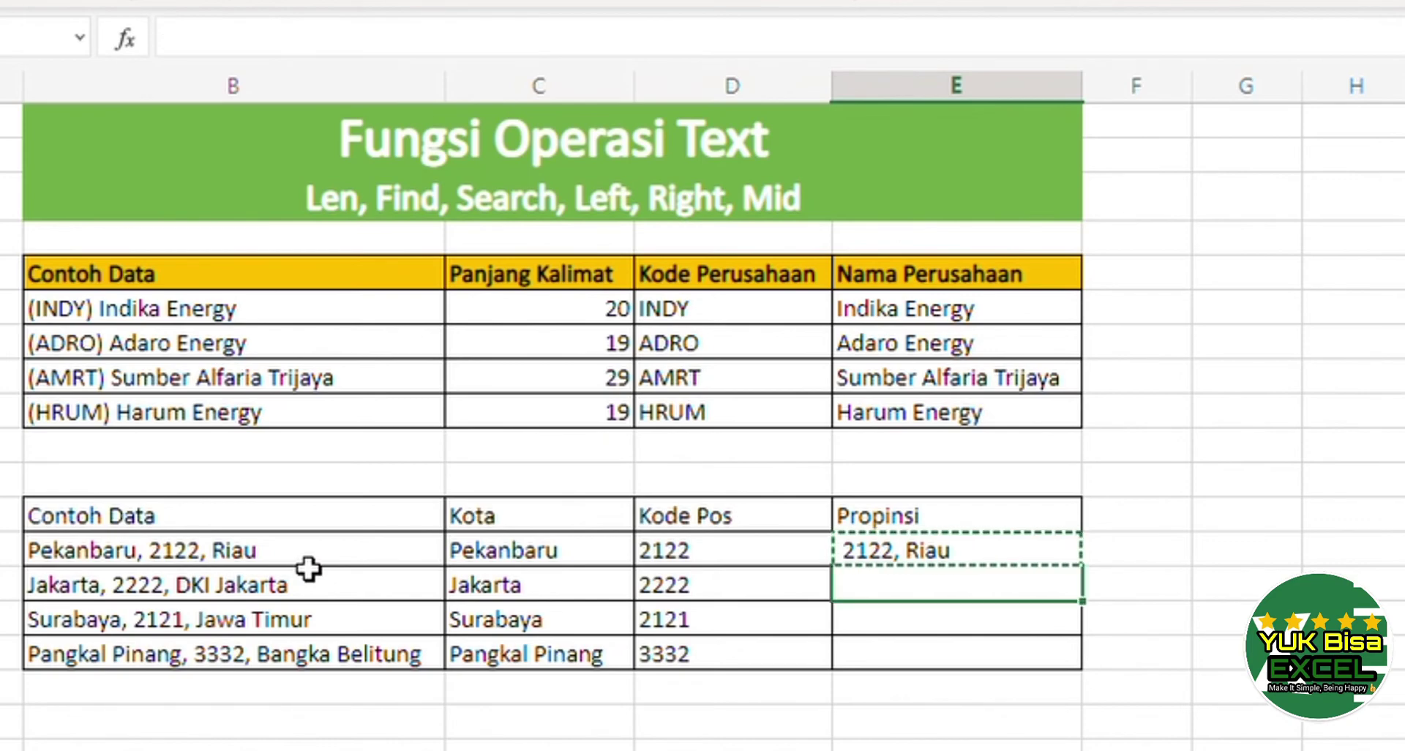
key("shift+Down")
key("shift+Down")
key("ctrl+v")
key("Down")
key("Down")
key("Down")
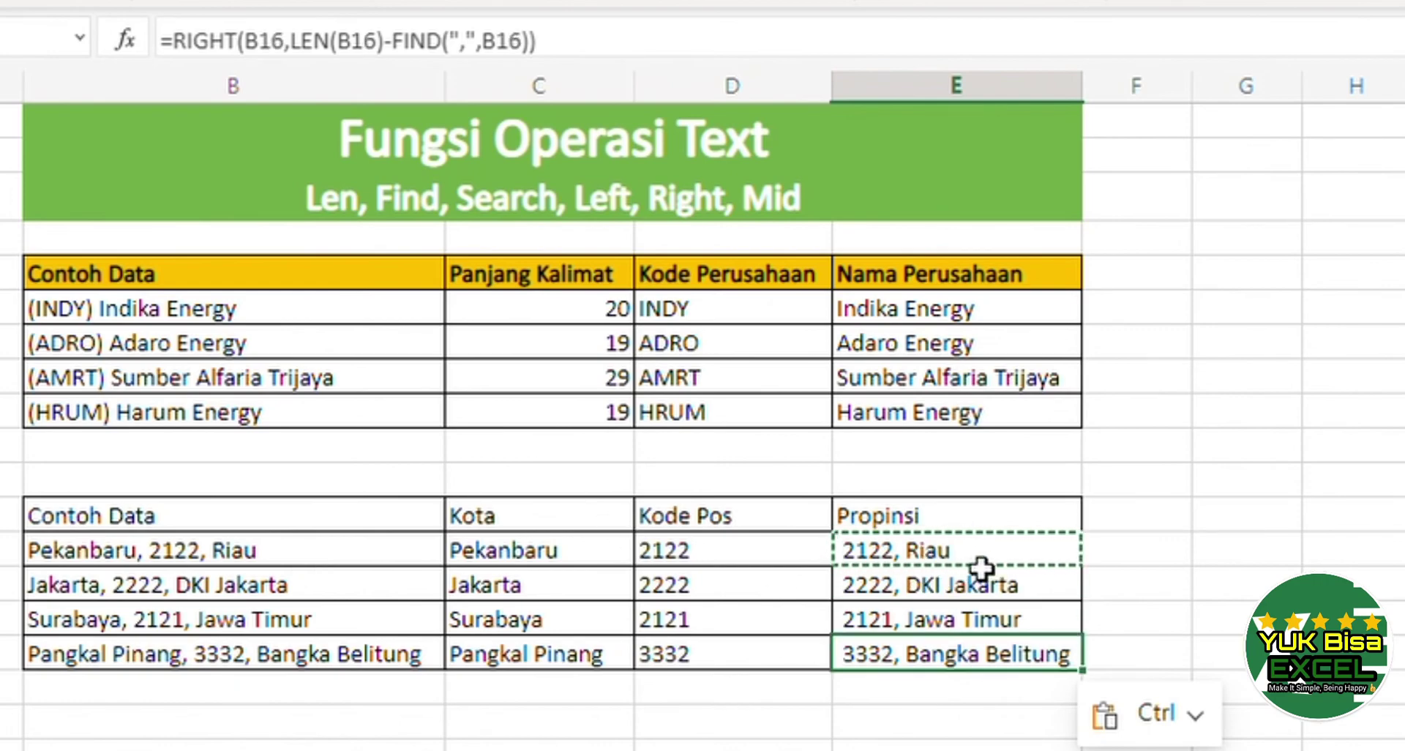
left_click(980, 565)
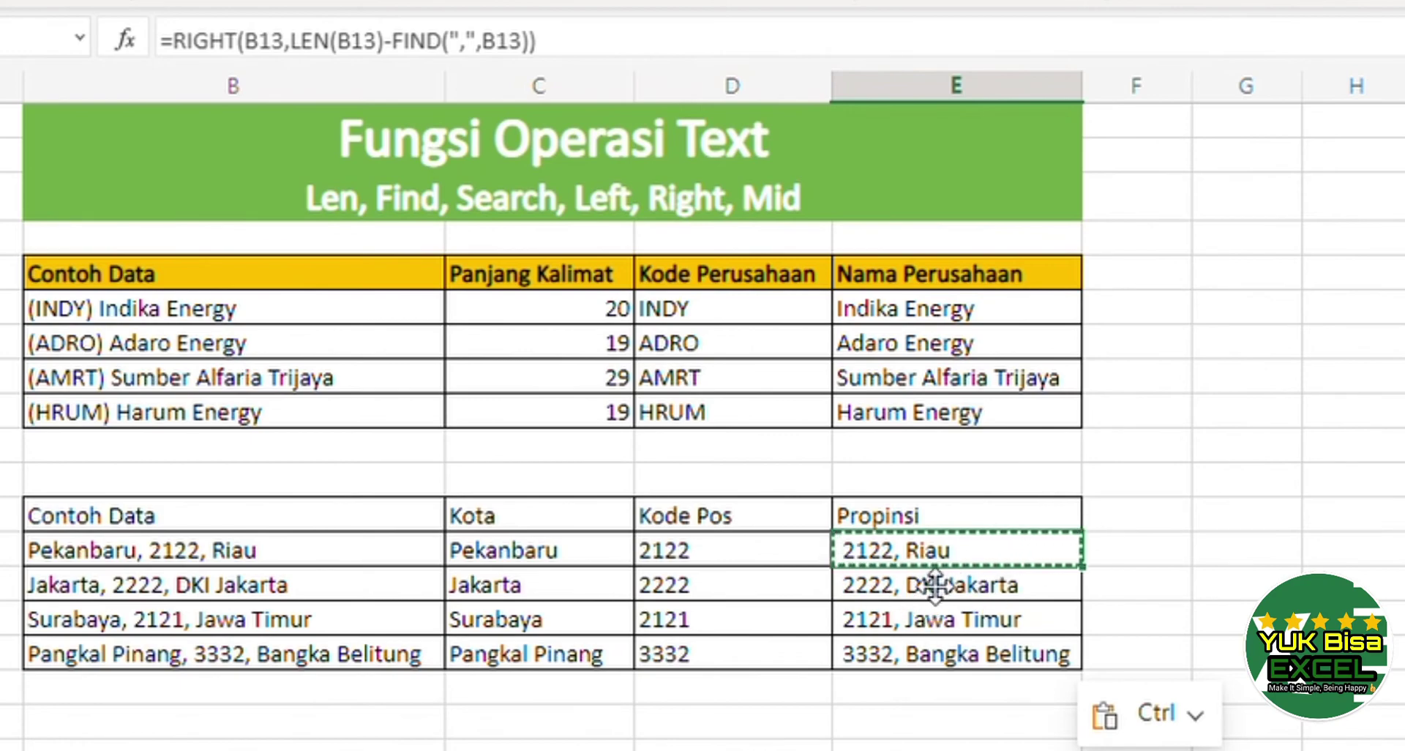
- Begin a helper formula in F13 that takes the right part of E13 using its text length: =right(E13,len(E13)
left_click(1110, 563)
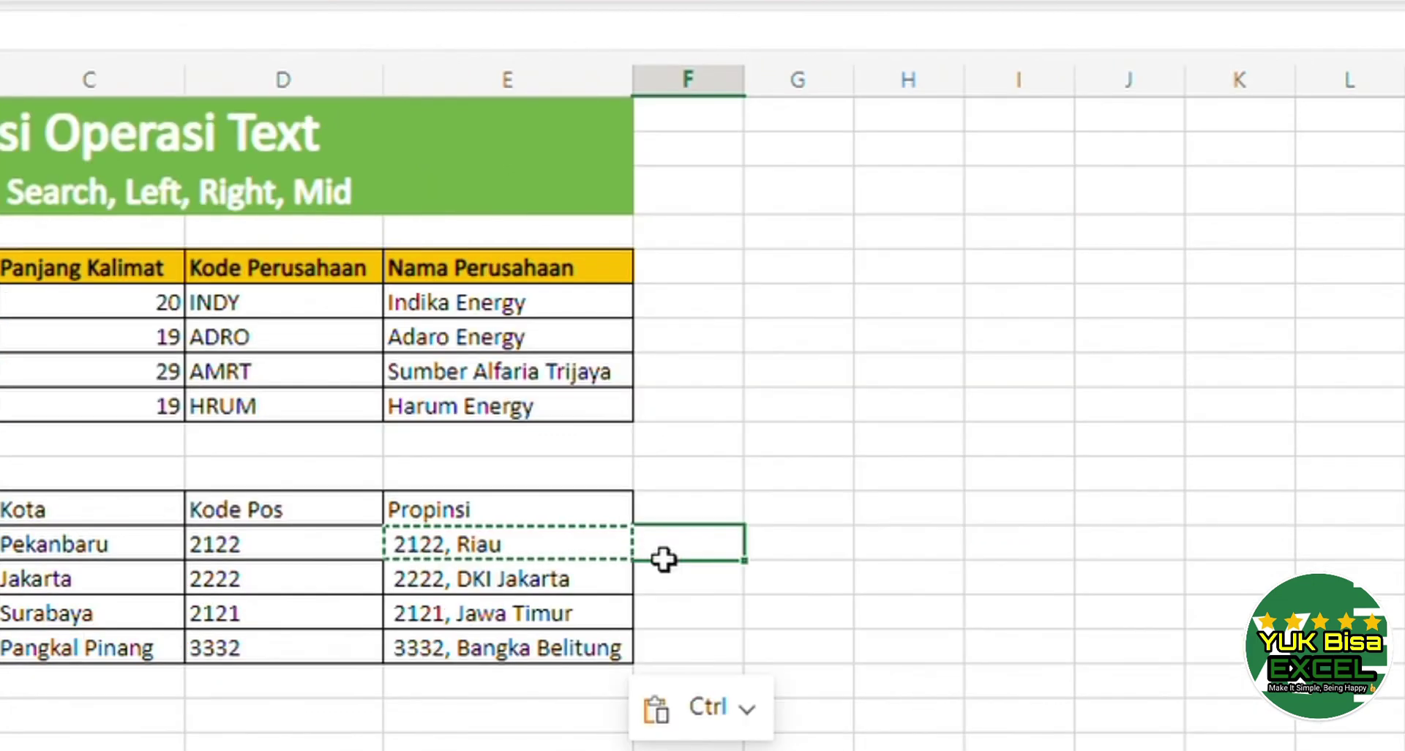
type("=")
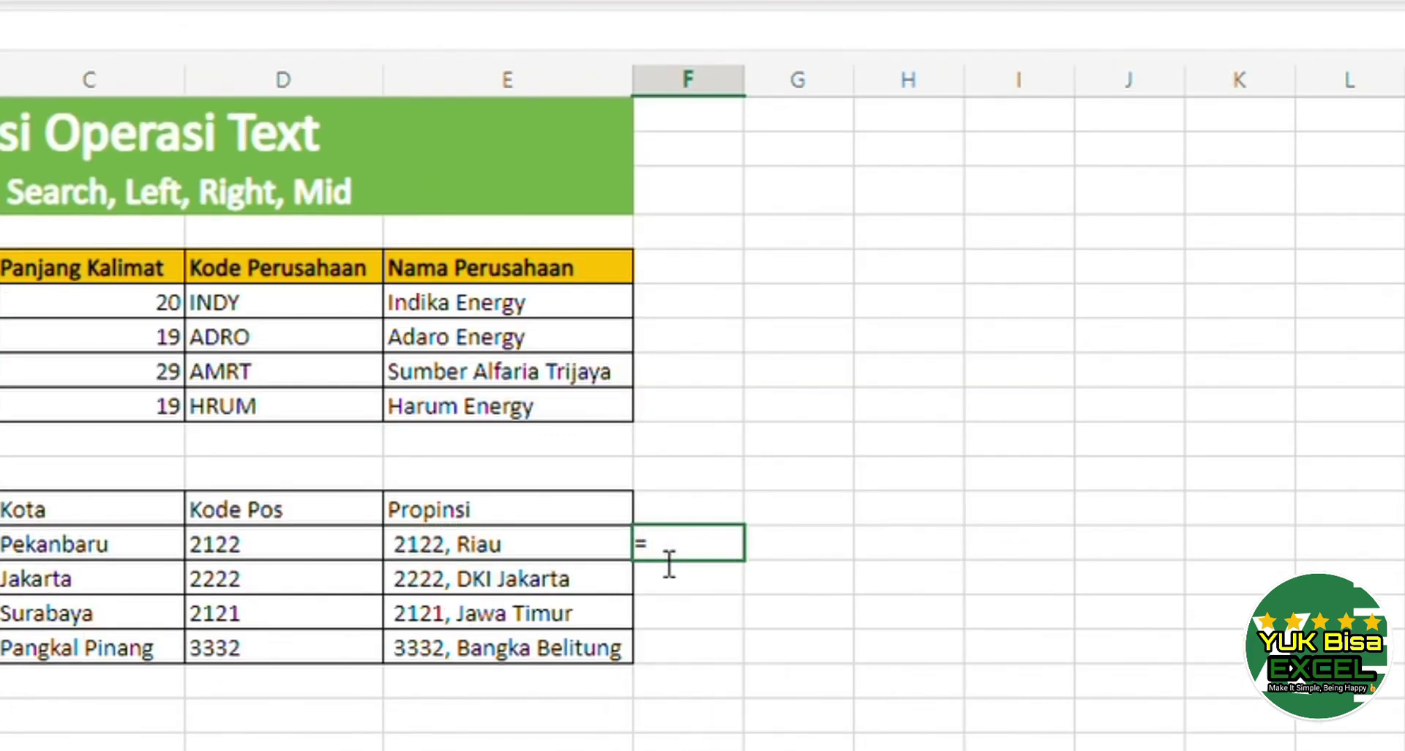
type("right(")
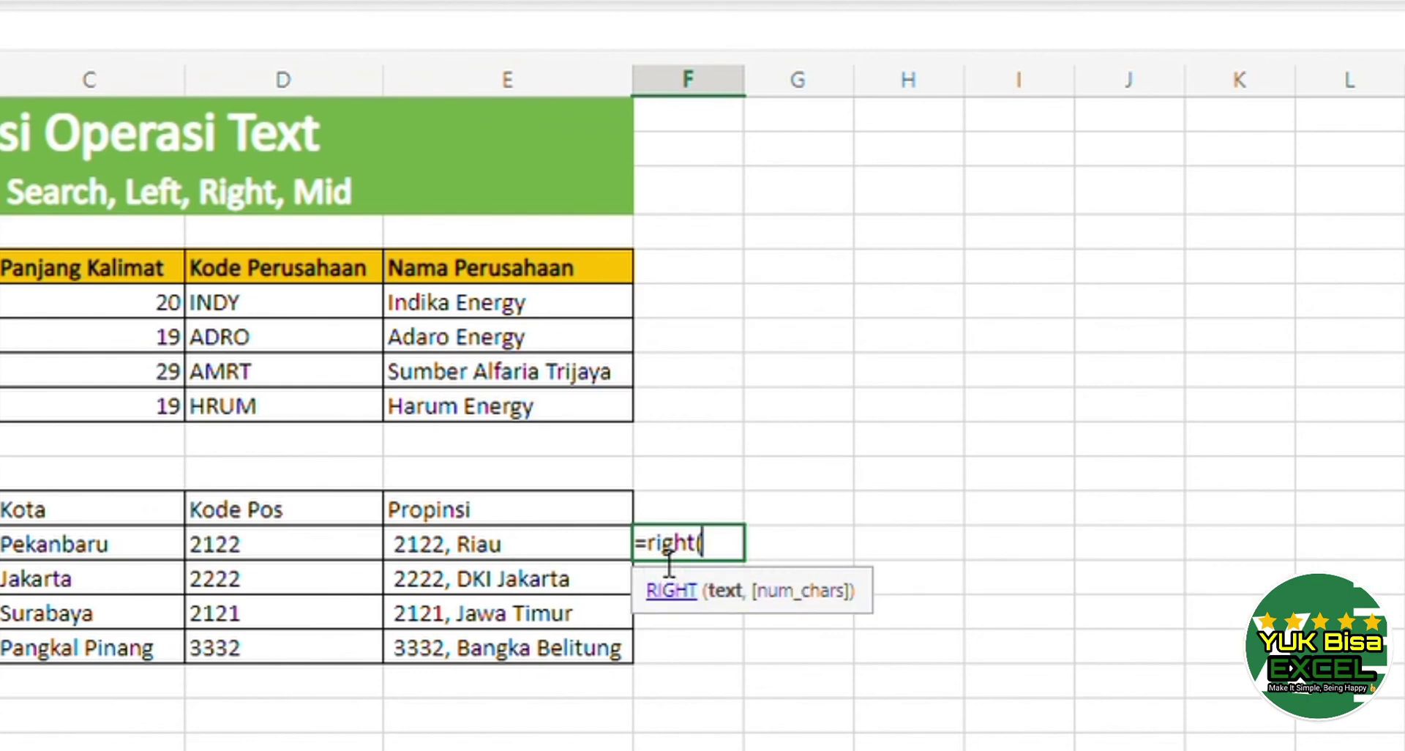
left_click(550, 555)
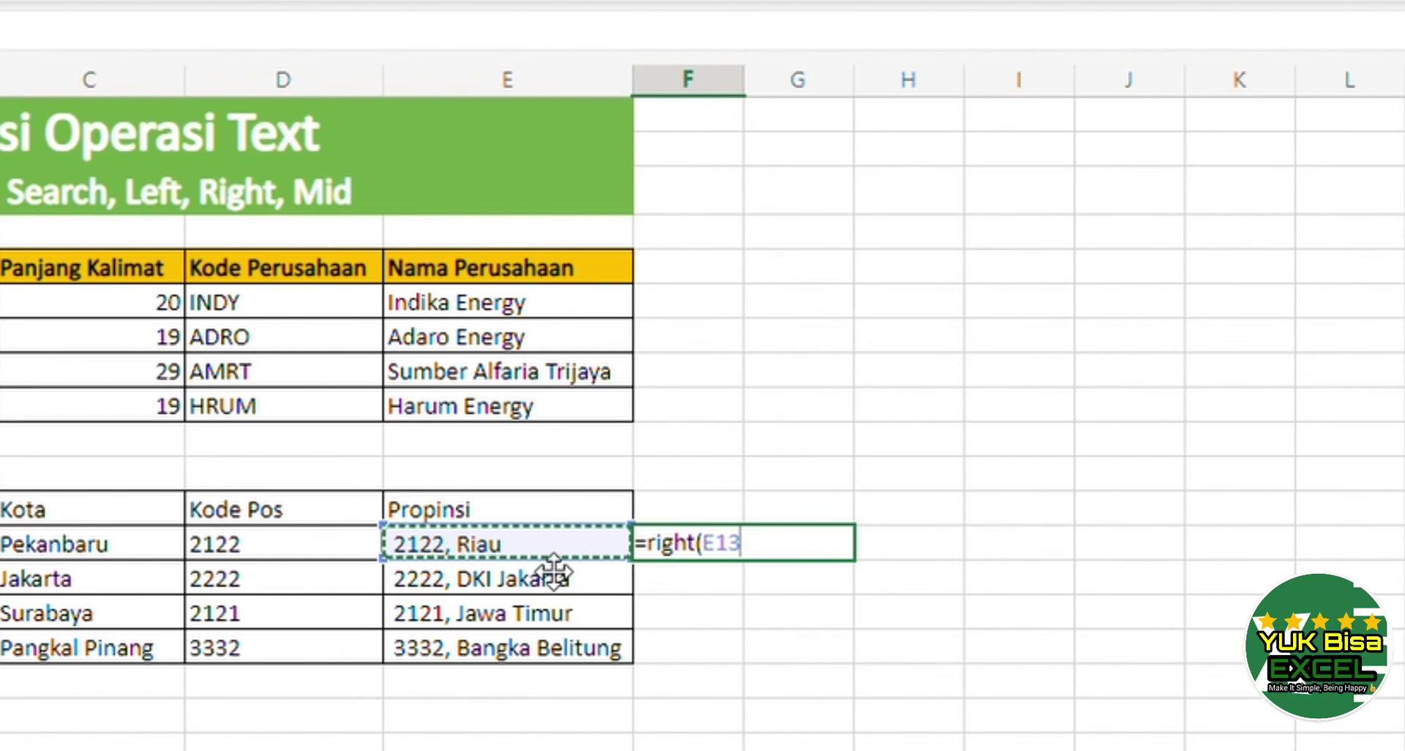
type(",")
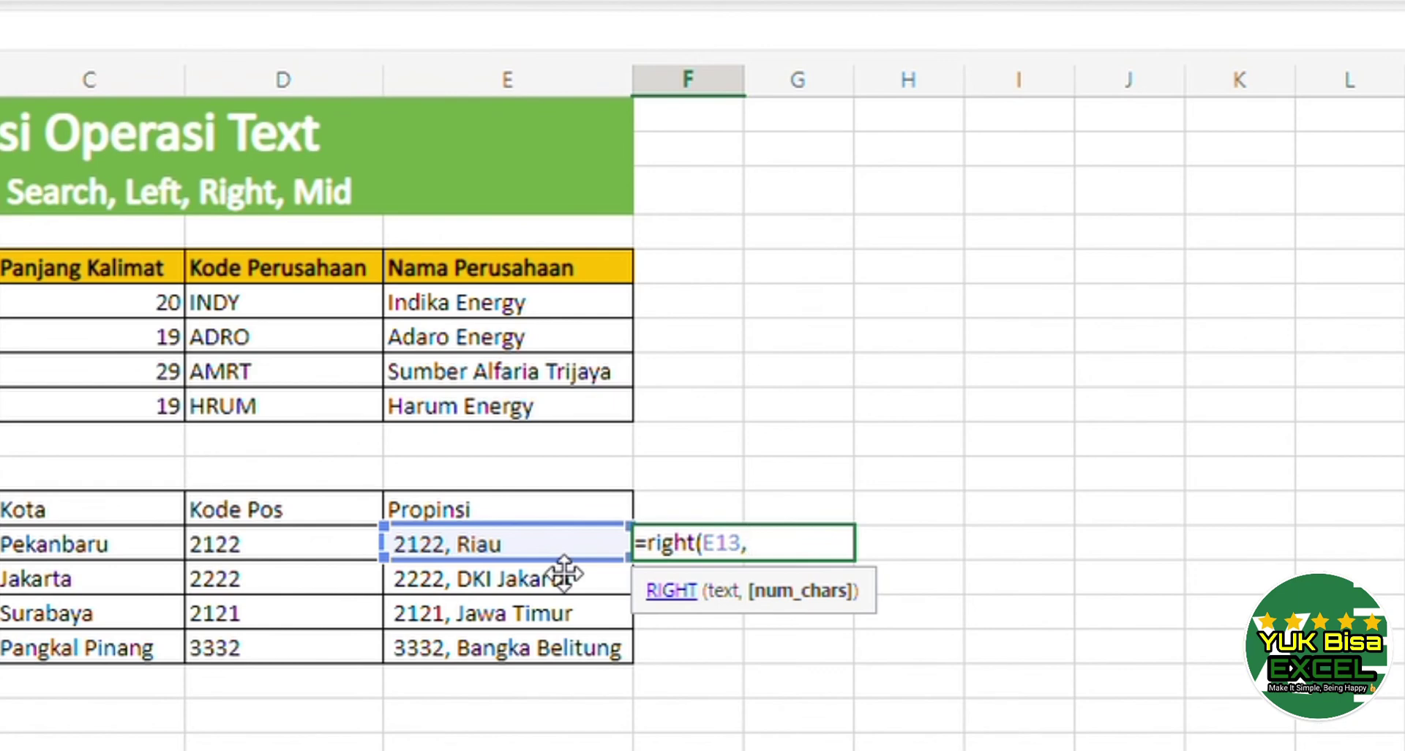
type("len(")
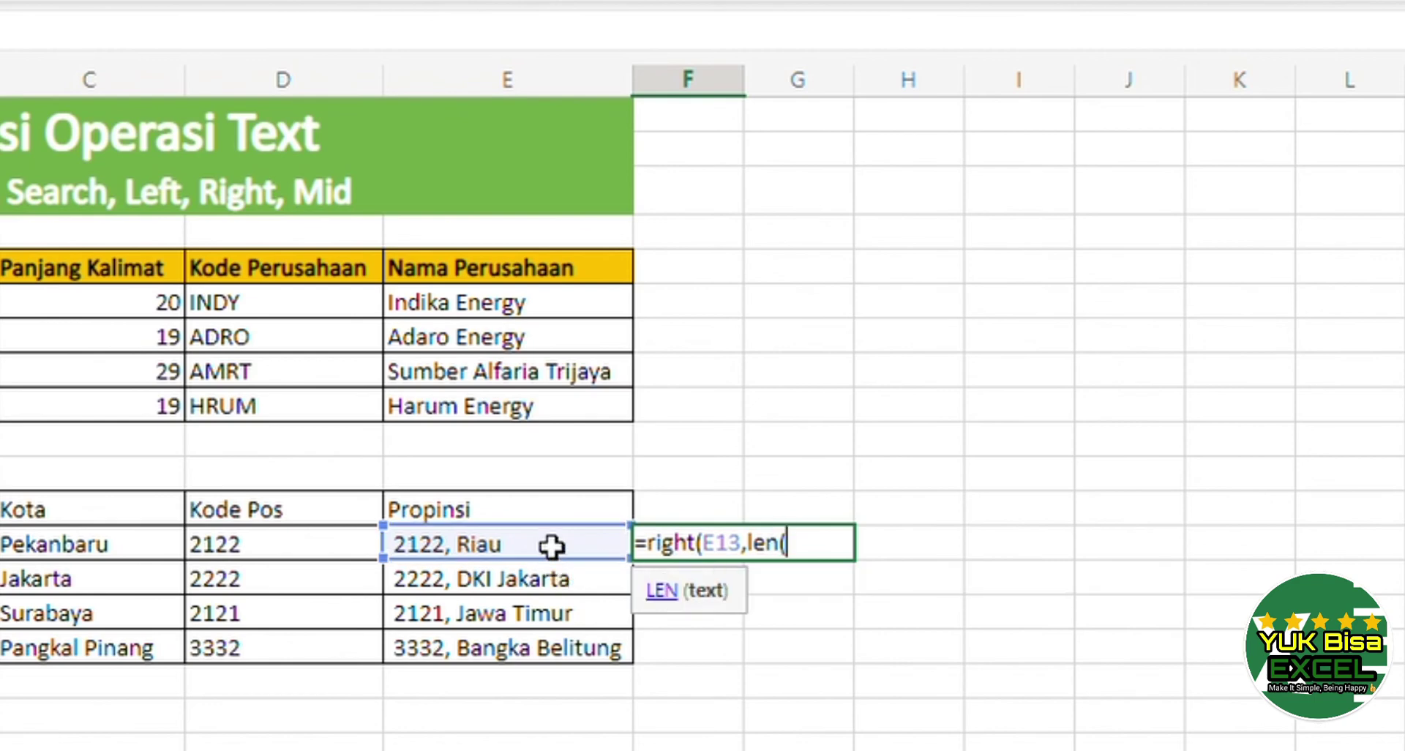
left_click(550, 545)
type(")")
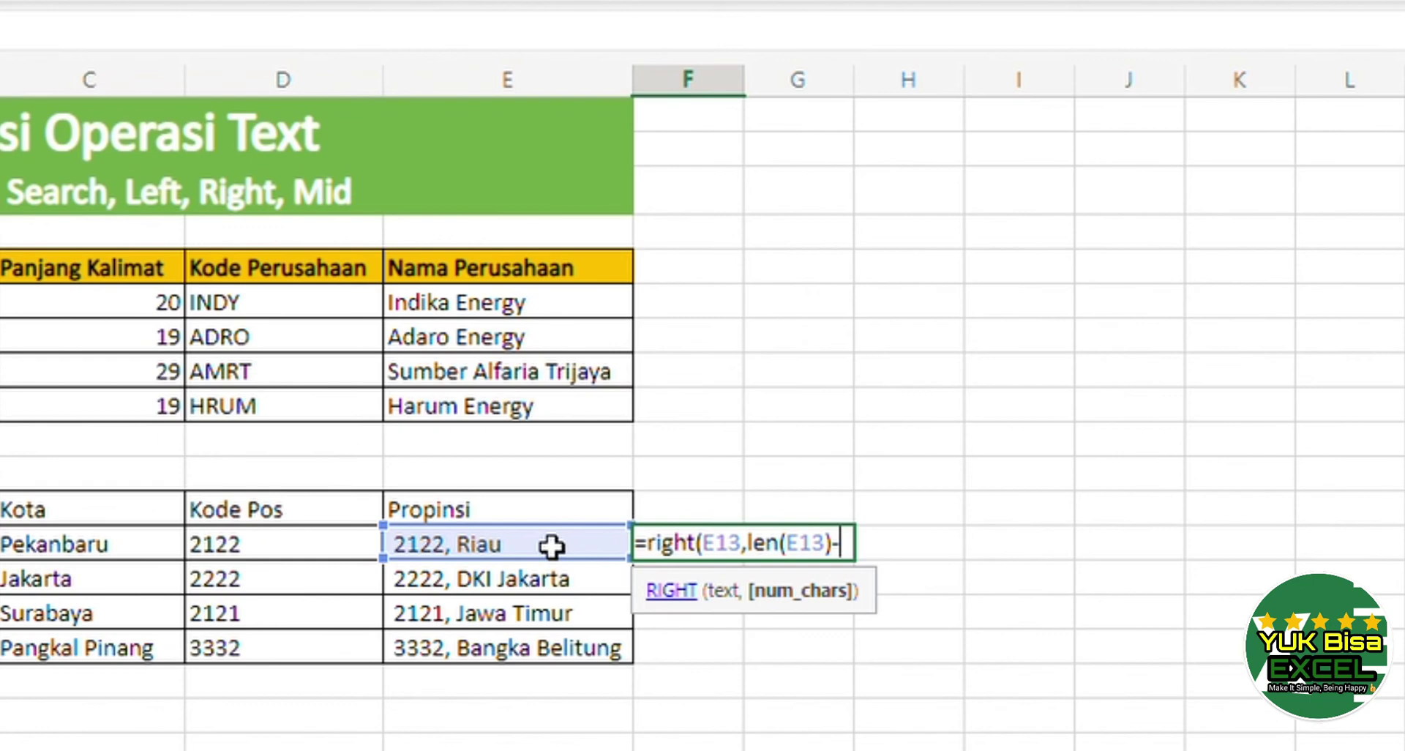
- Complete the F13 formula by subtracting the comma's position in E13 from the length: =RIGHT(E13,LEN(E13)-FIND(",",E13))
type("-find(")
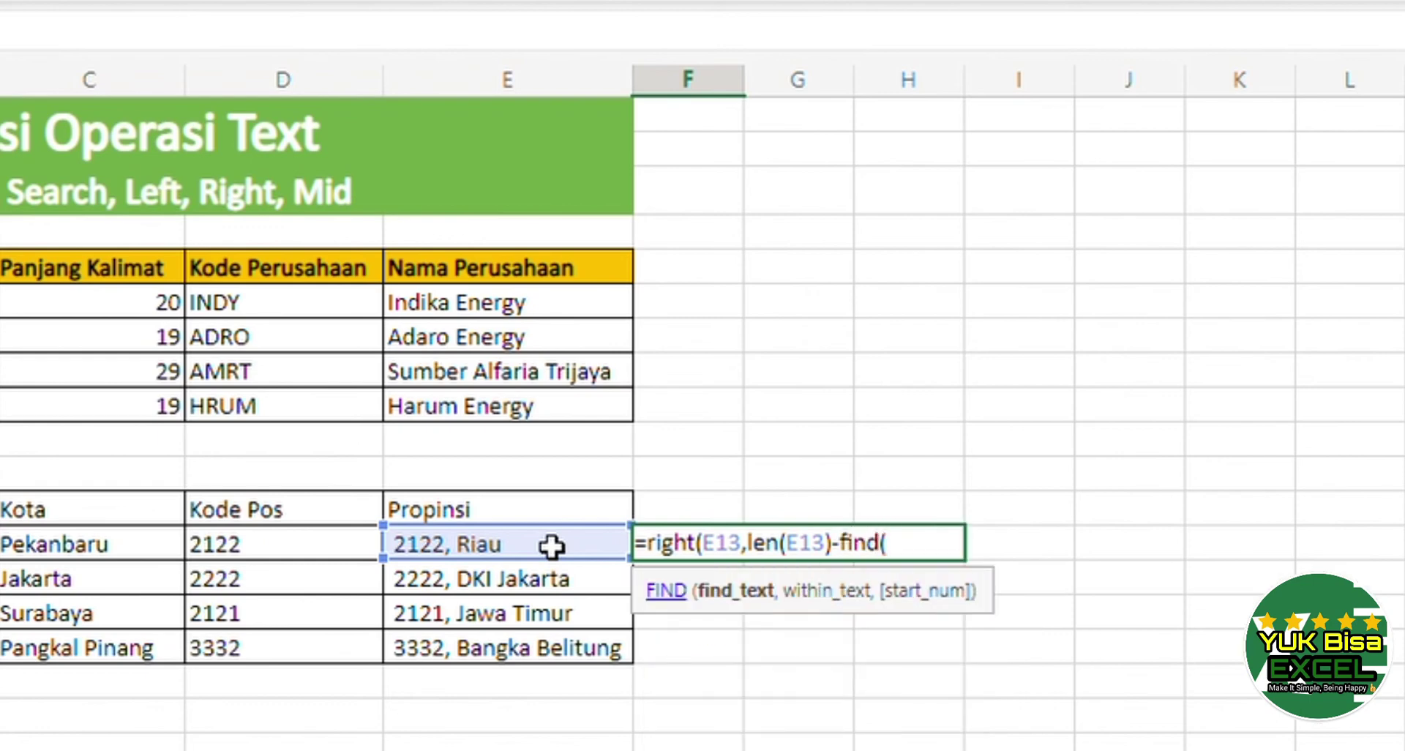
type("\",\",")
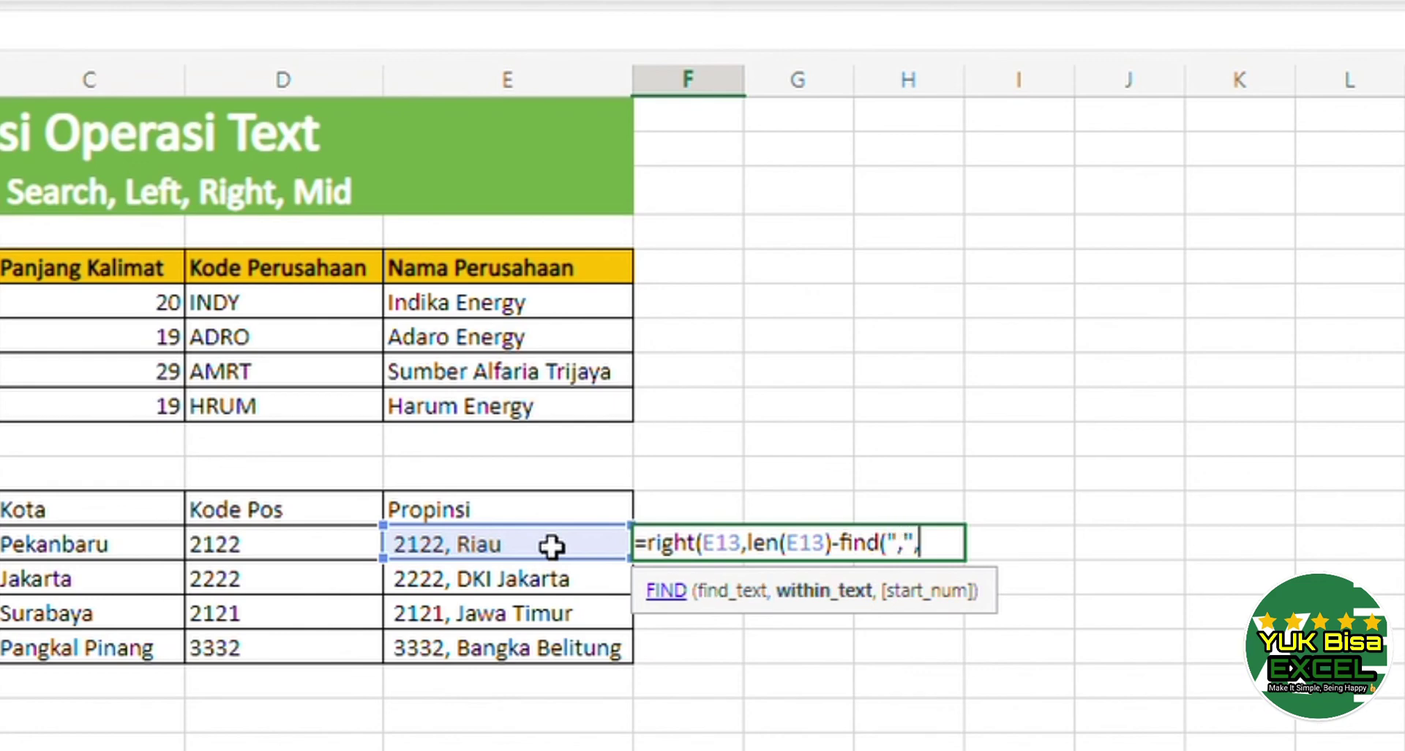
left_click(550, 545)
type(")")
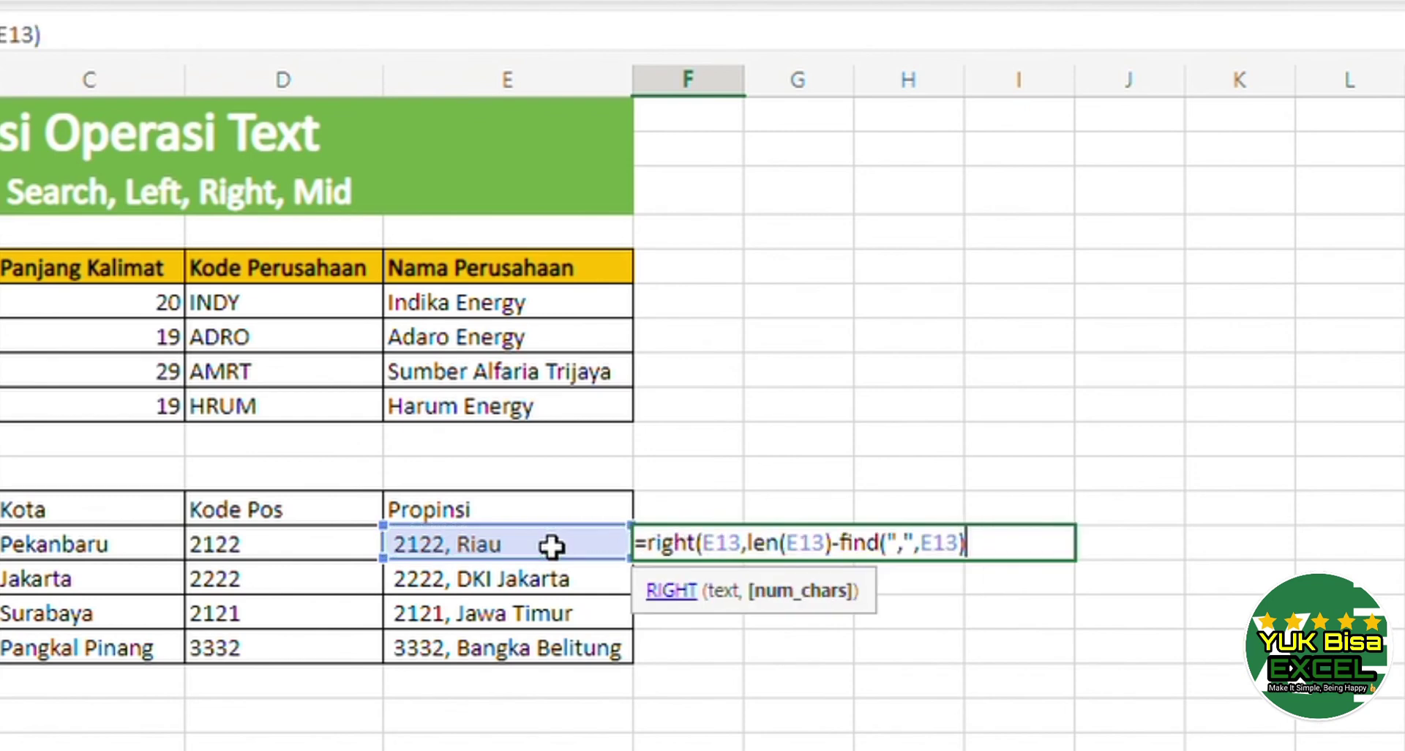
key("Return")
key("Up")
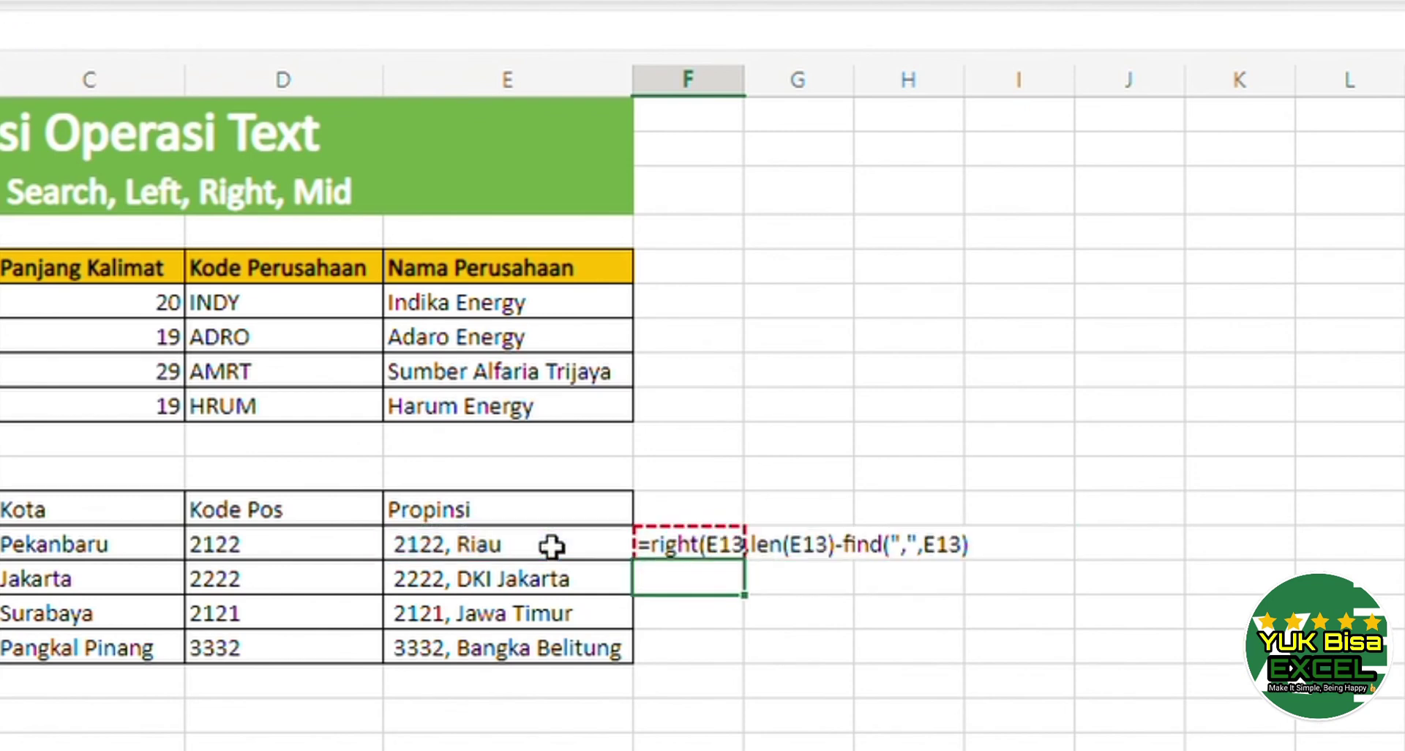
key("F2")
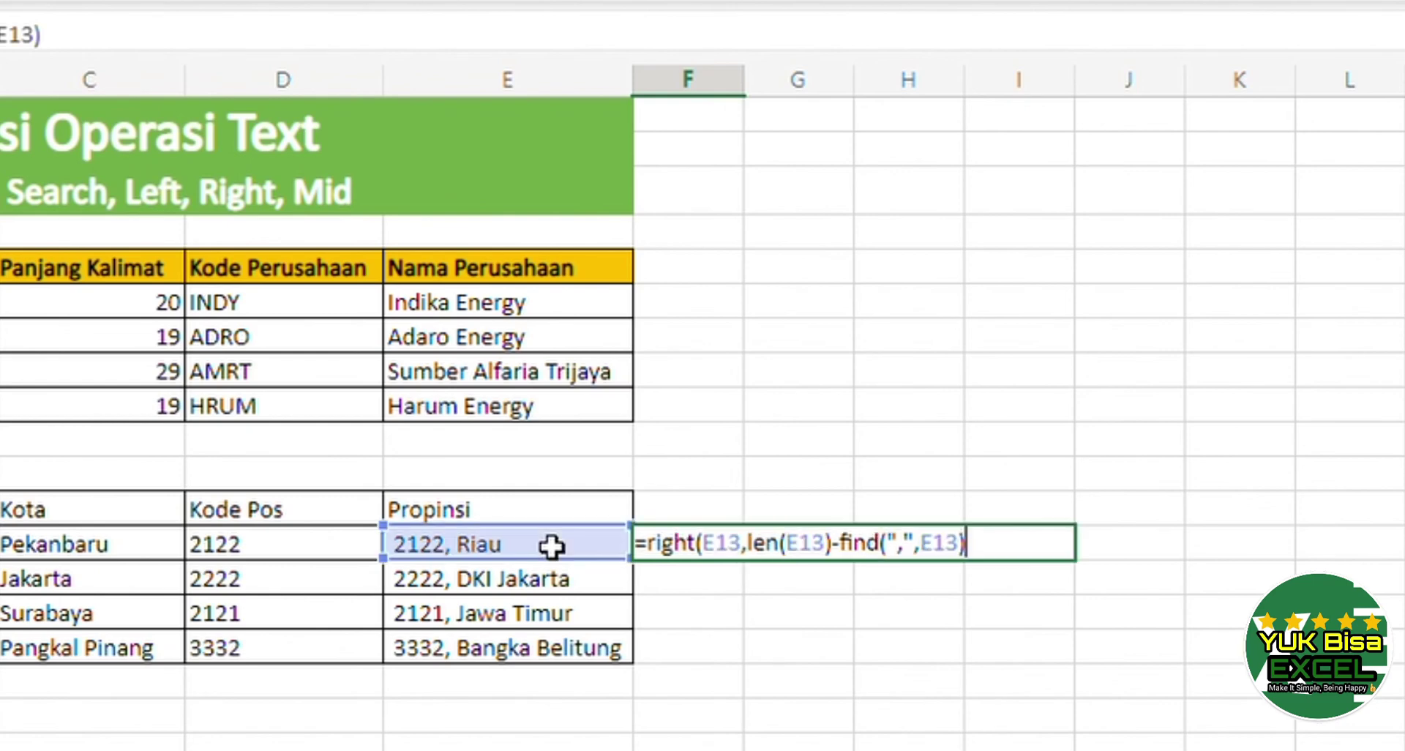
key("Left")
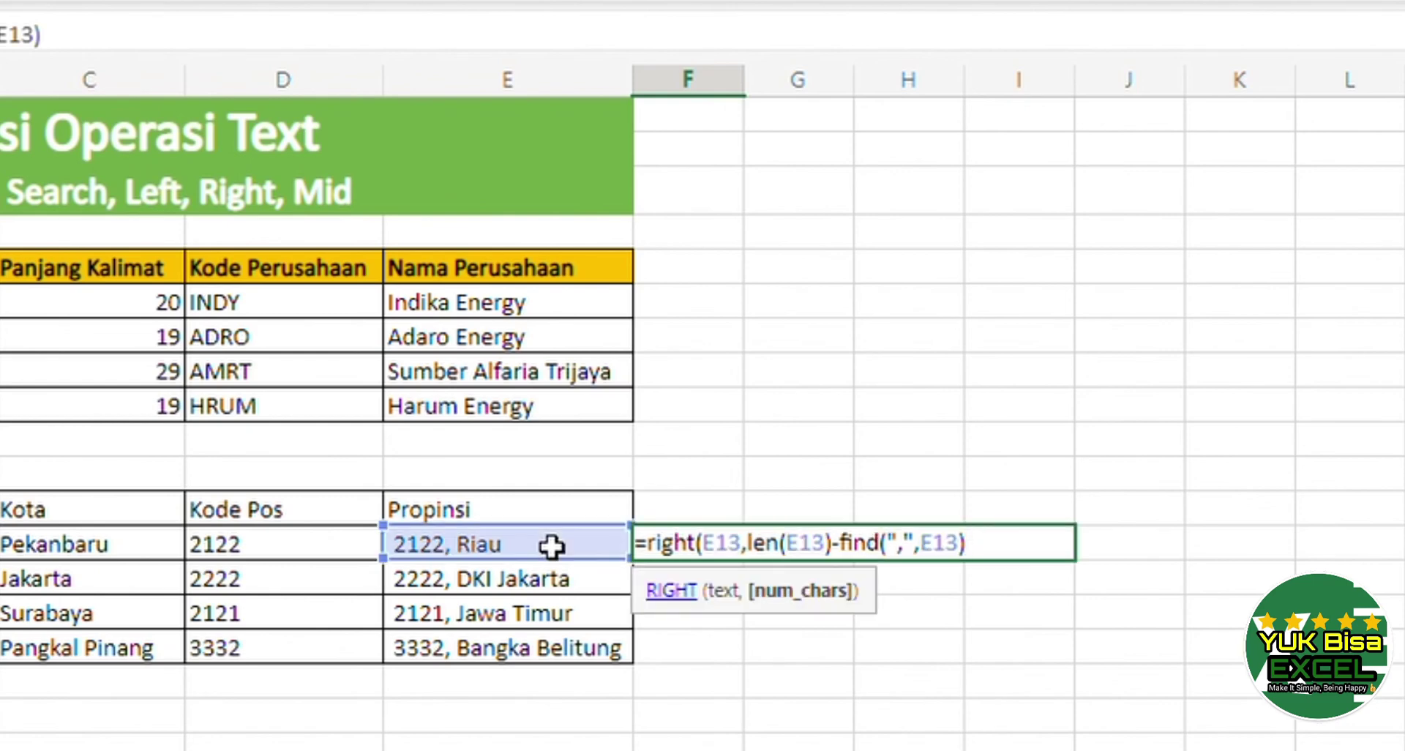
type(")")
key("Return")
key("Up")
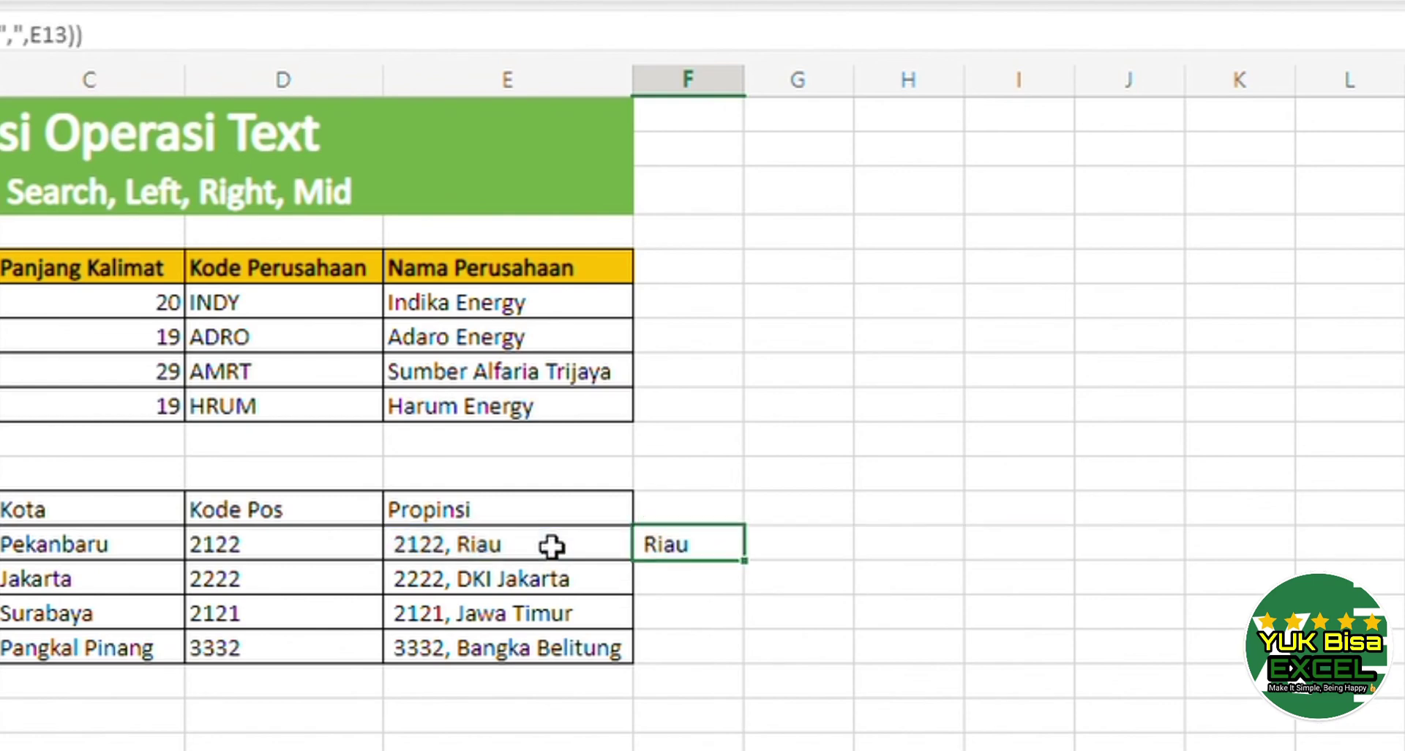
- Subtract 1 from the character count in F13 to drop the leading space: =RIGHT(E13,LEN(E13)-FIND(",",E13)-1)
key("F2")
key("Return")
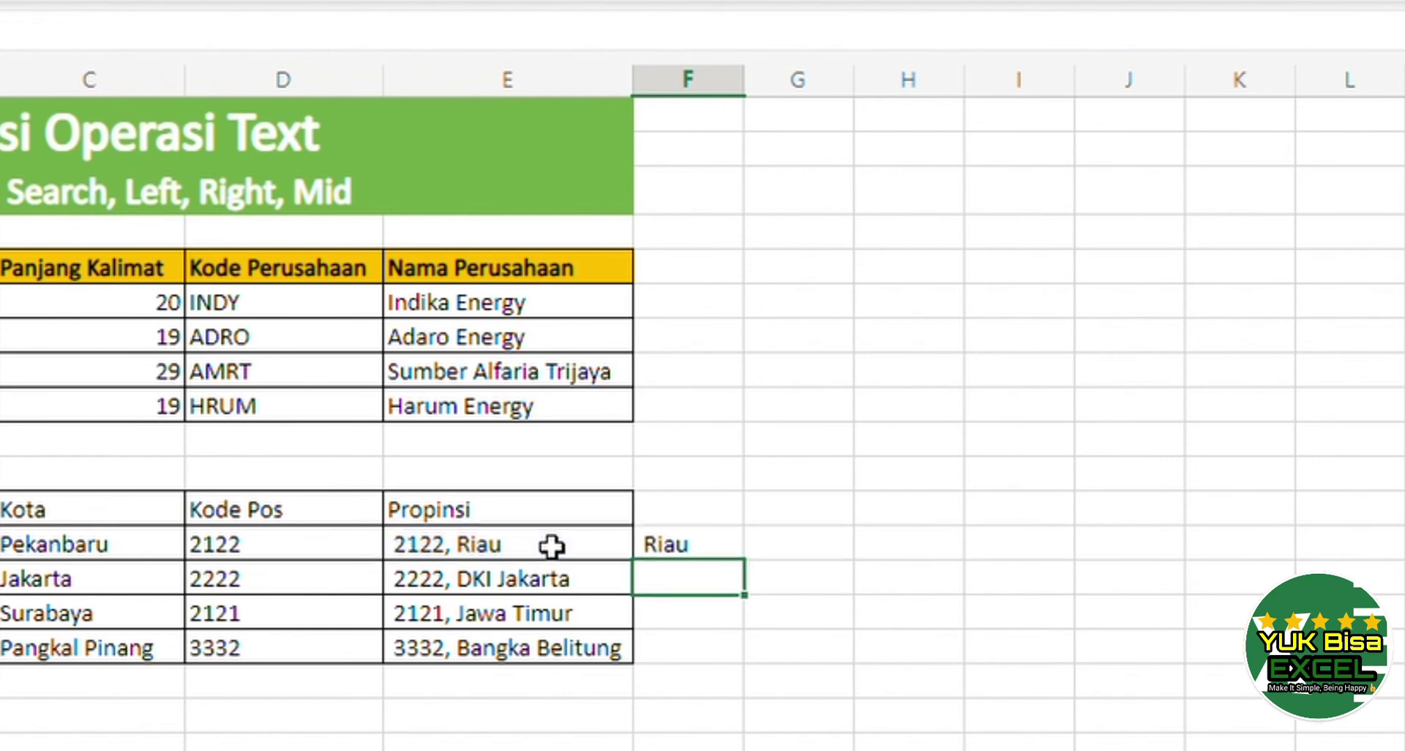
key("Up")
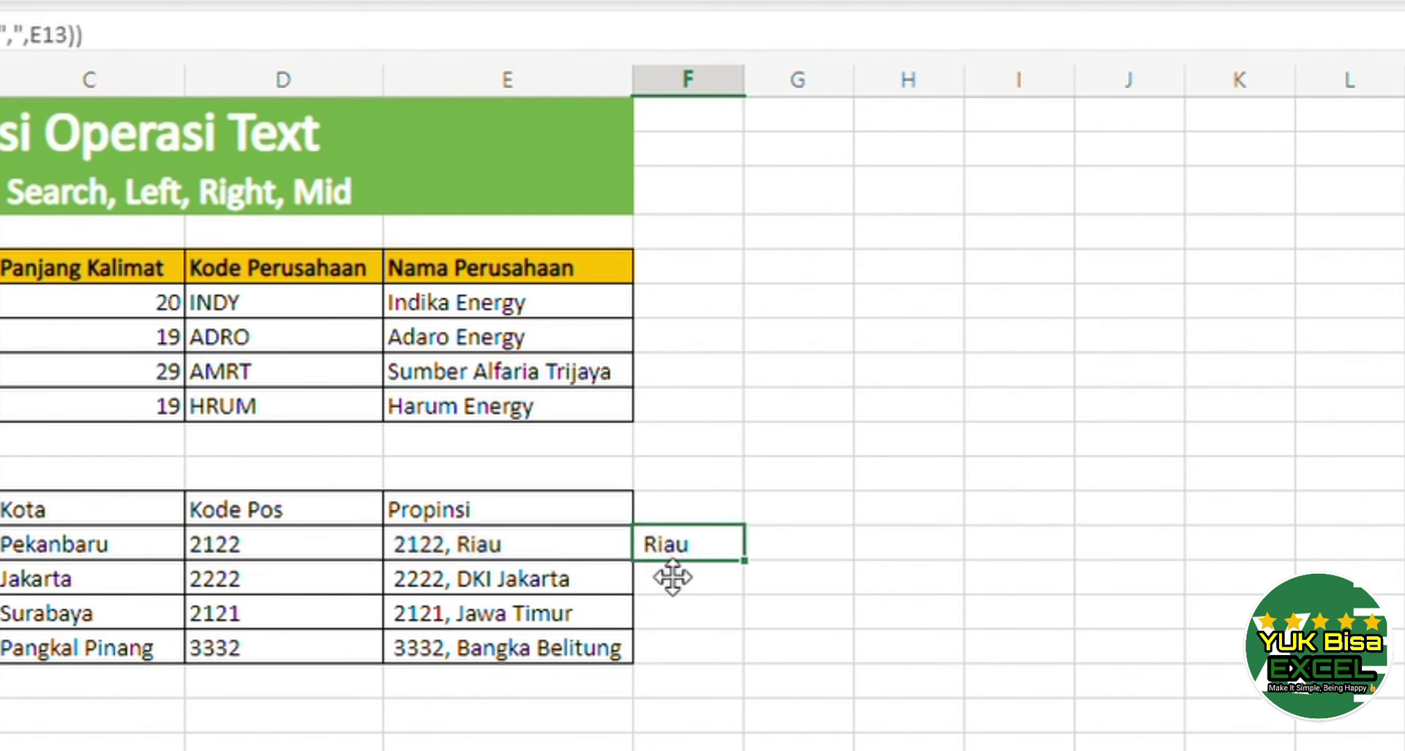
key("F2")
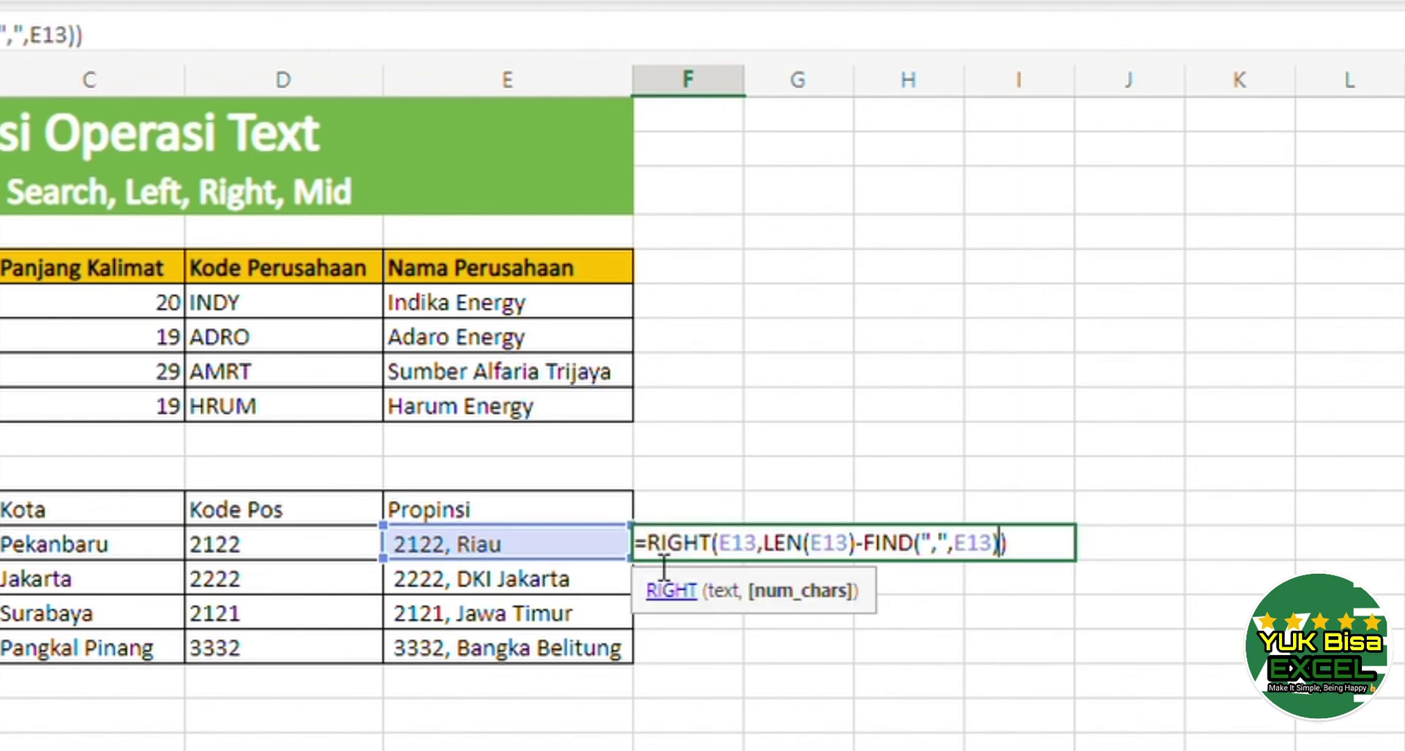
key("Left")
type("-1")
key("Return")
key("Up")
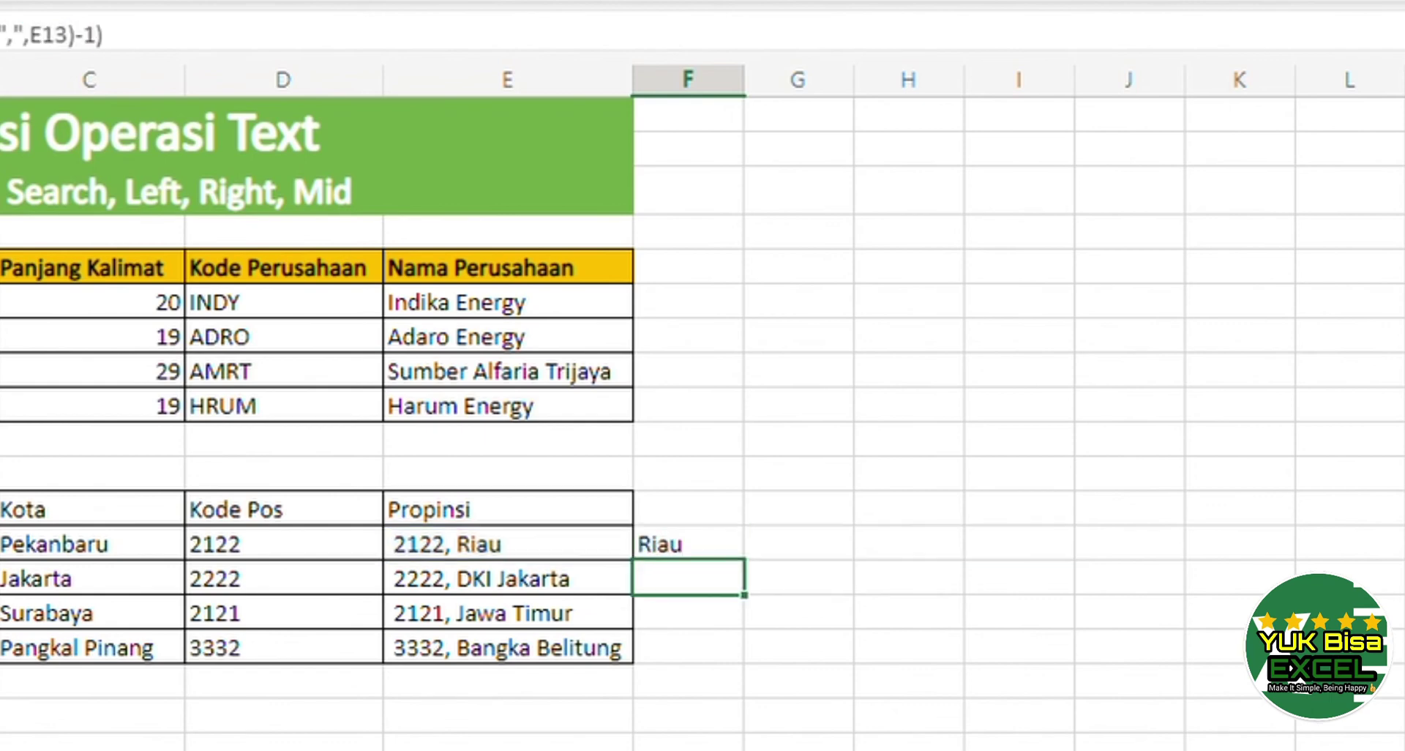
- Copy the RIGHT formula from F13 into F14:F16
key("ctrl+c")
key("Down")
key("shift+Down")
key("shift+Down")
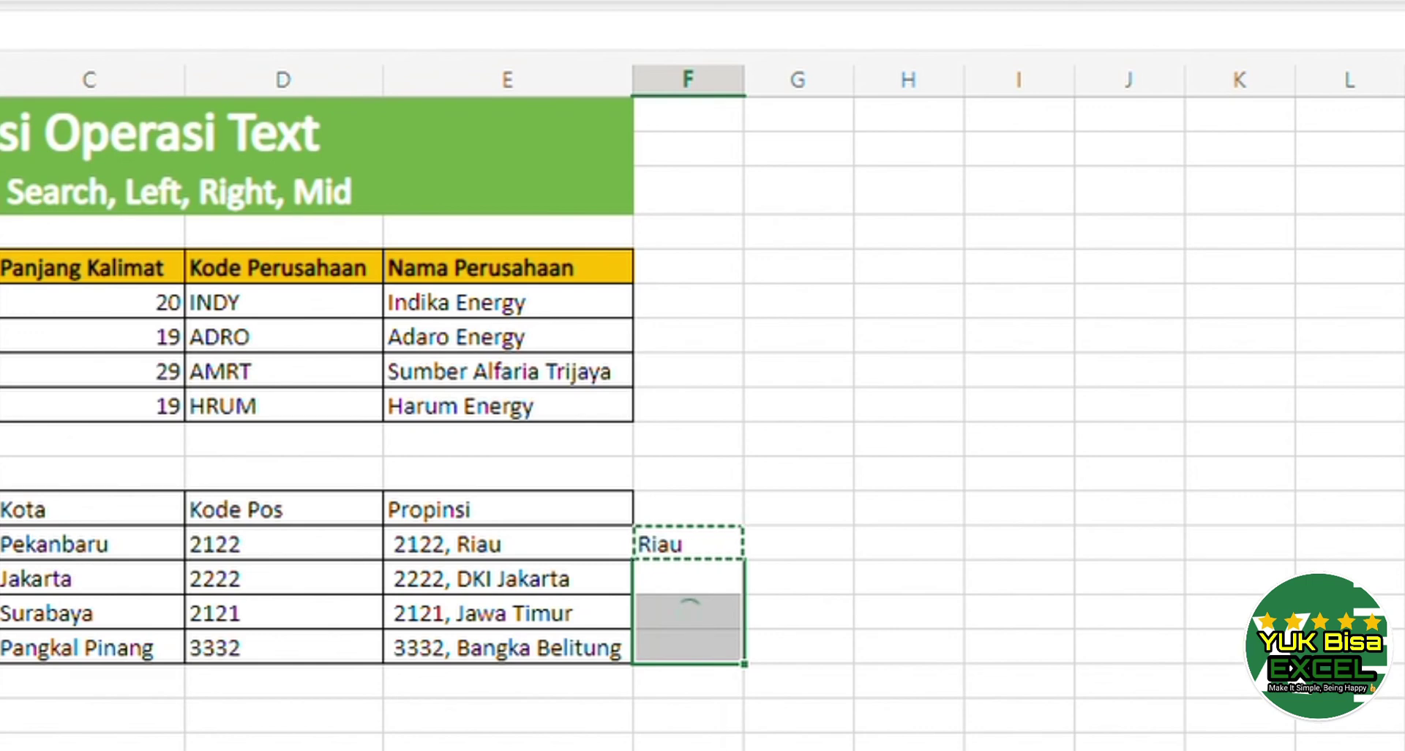
key("ctrl+v")
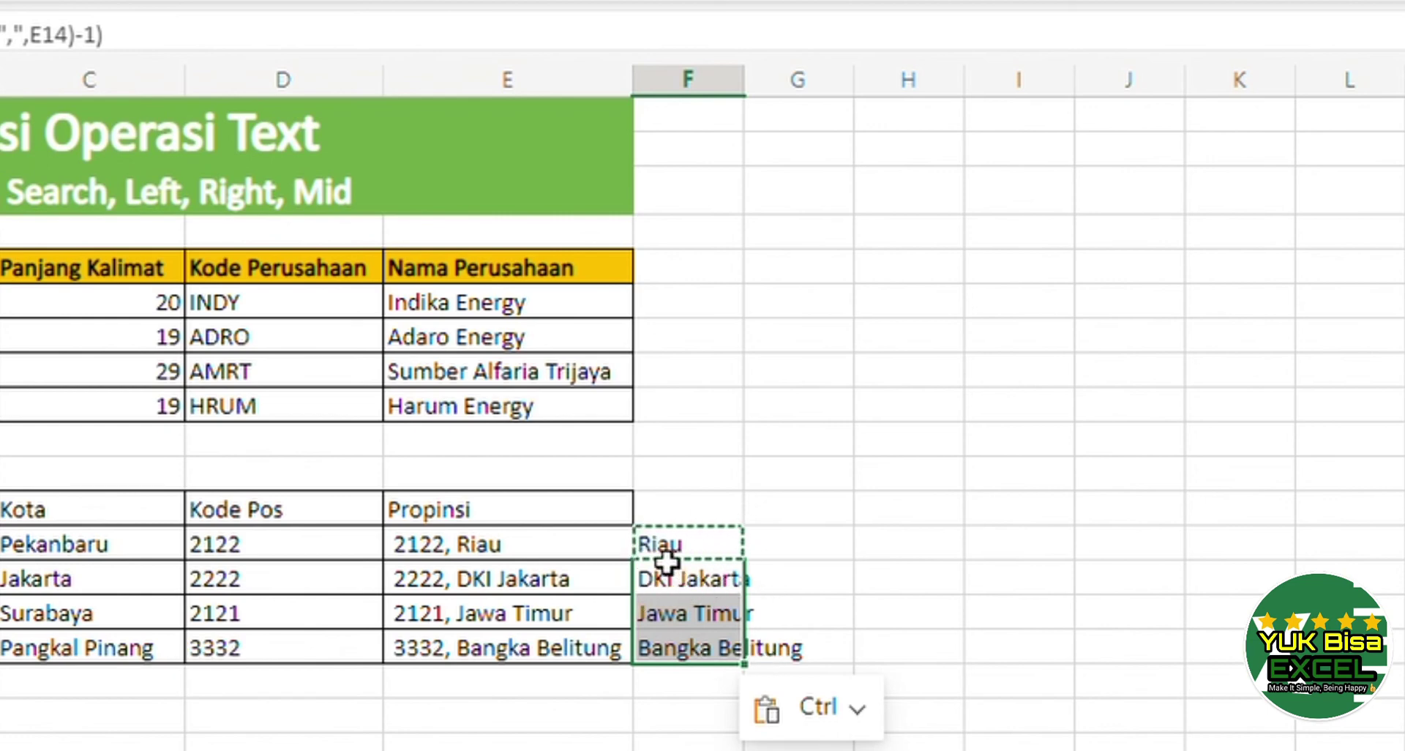
key("Escape")
- Review the helper formula in F13 and its references to E13
key("Up")
key("Left")
key("Left")
key("Right")
key("Right")
key("Right")
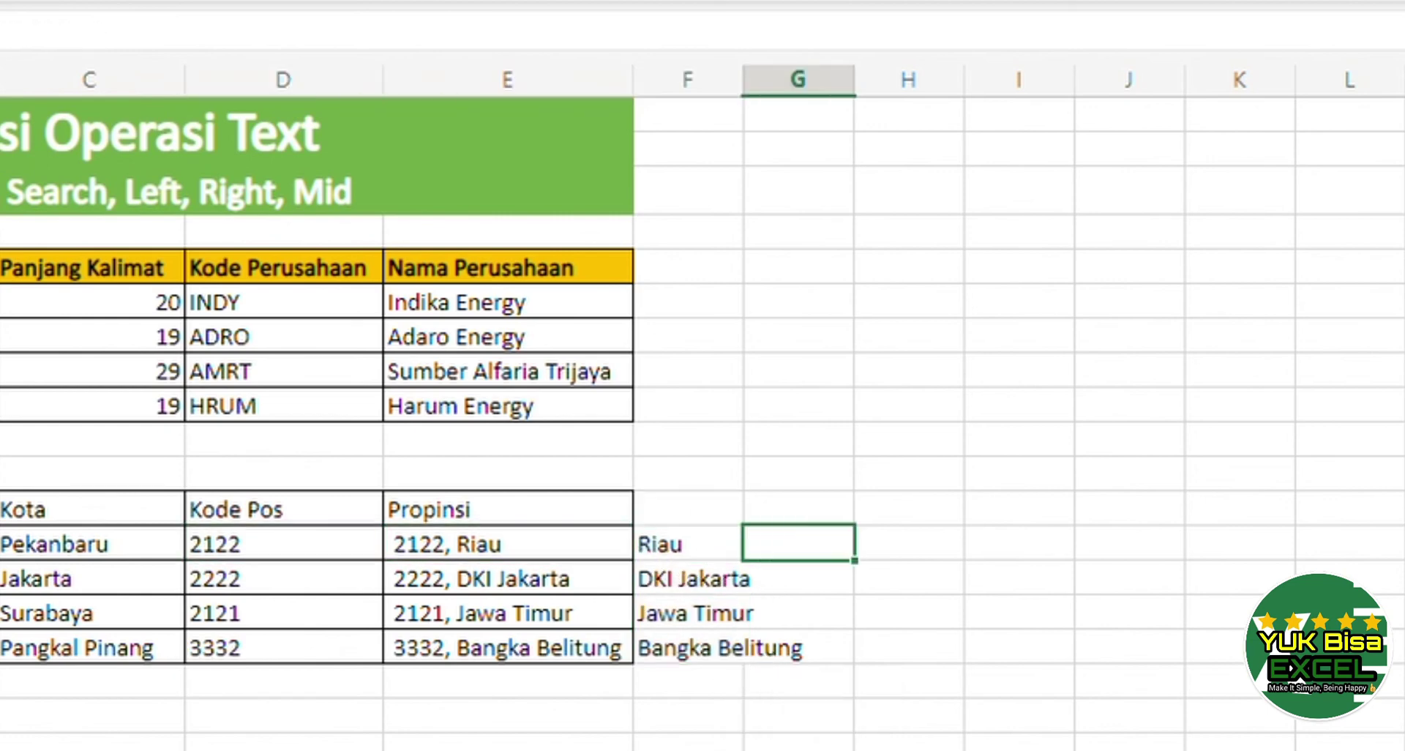
key("Left")
key("F2")
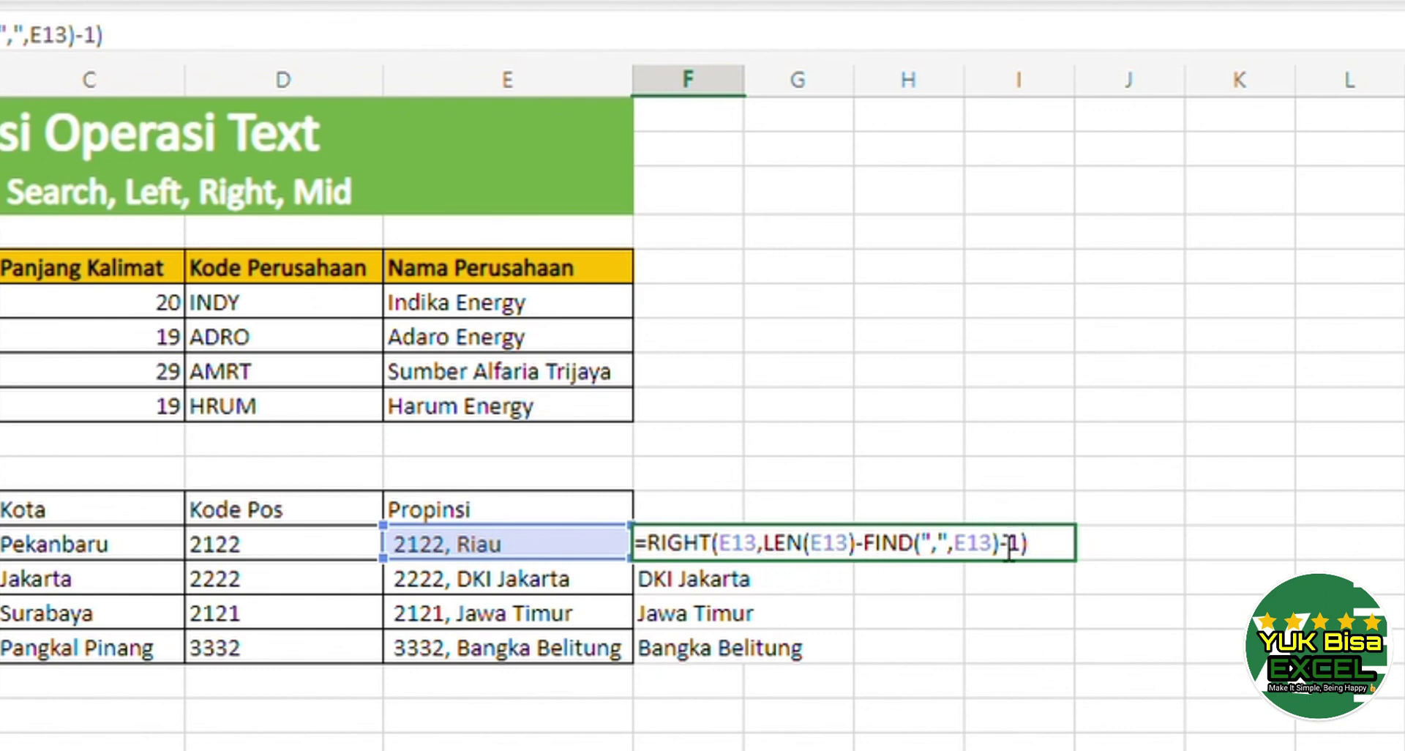
key("Return")
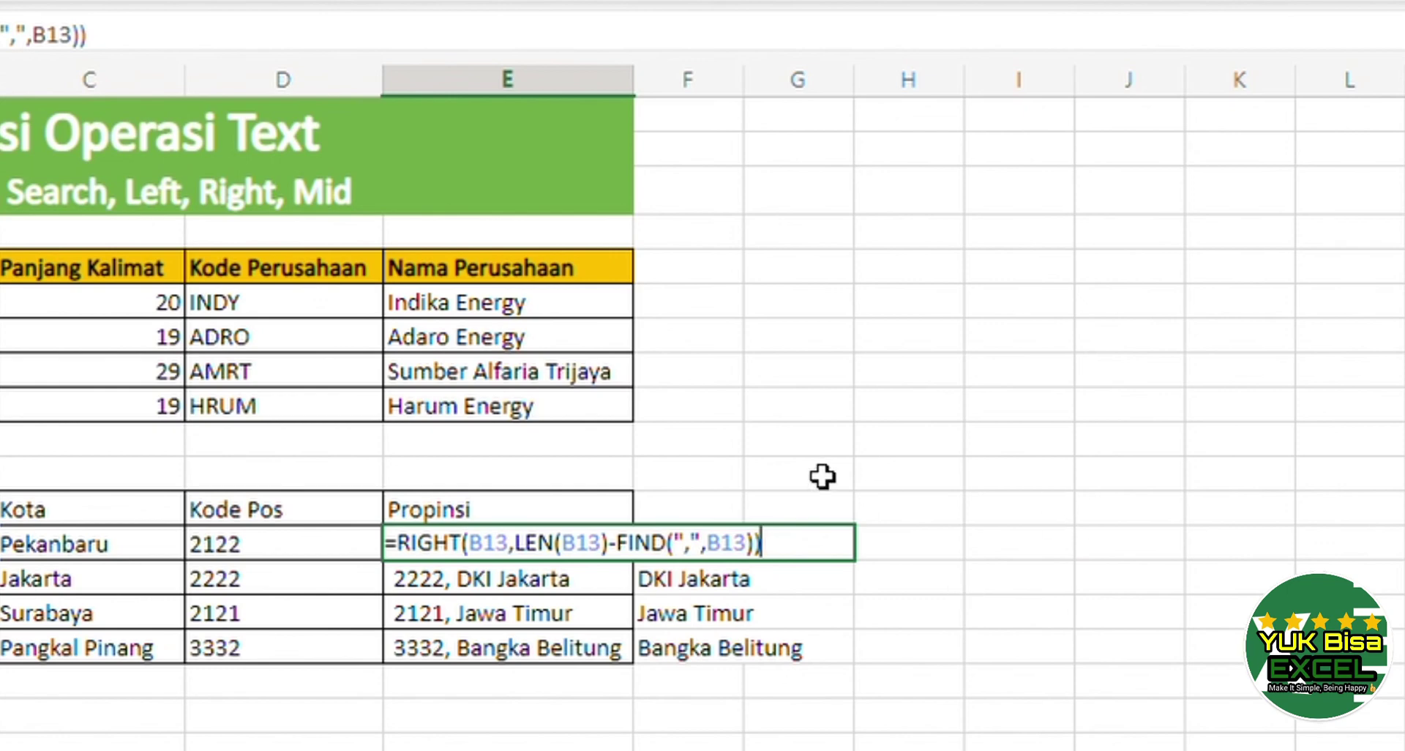
- Copy the formula text of E13 without its equals sign: RIGHT(B13,LEN(B13)-FIND(",",B13))
key("shift+Left")
key("shift+Left")
key("shift+Left")
key("shift+Left")
key("shift+Left")
key("shift+Left")
key("shift+Left")
key("shift+Left")
key("shift+Left")
key("shift+Left")
key("shift+Left")
key("shift+Left")
key("shift+Left")
key("shift+Left")
key("shift+Left")
key("shift+Left")
key("shift+Left")
key("shift+Left")
key("shift+Left")
key("shift+Left")
key("ctrl+c")
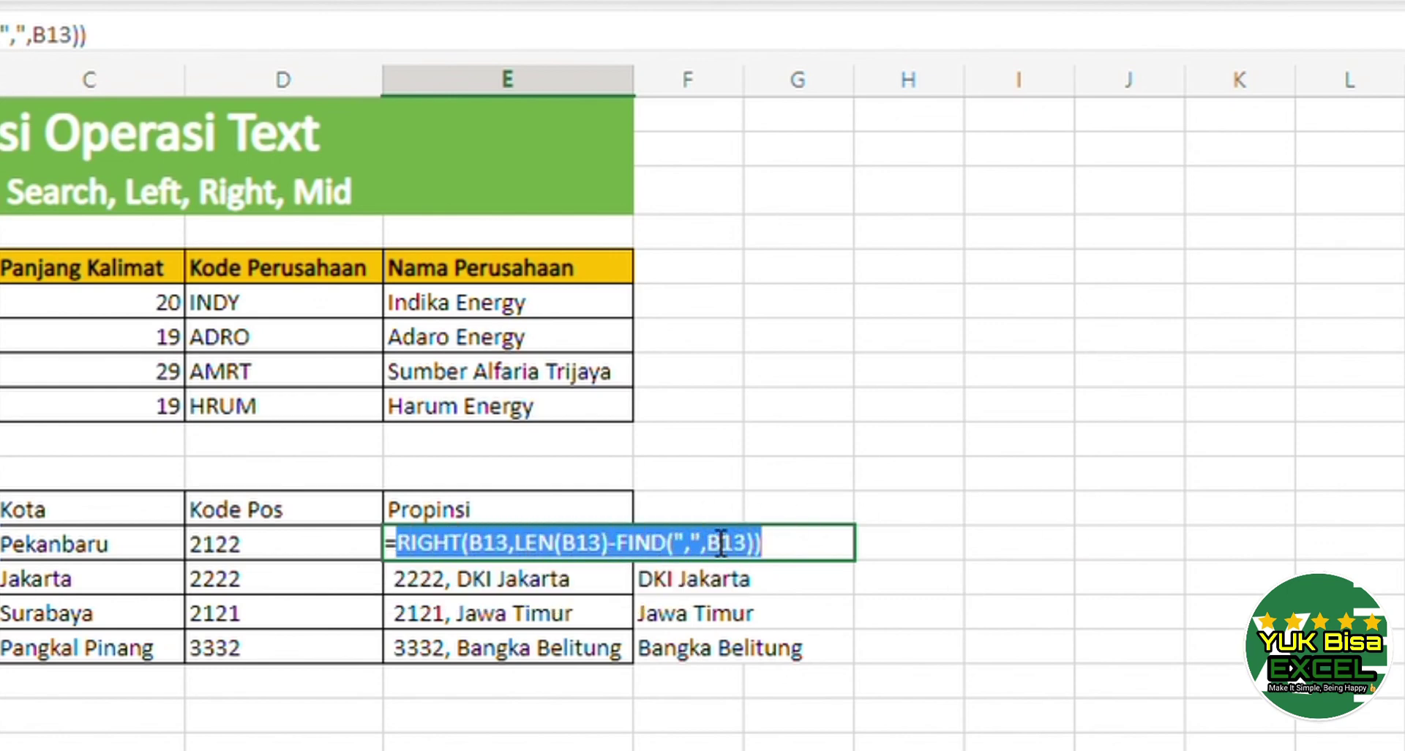
key("Return")
key("Up")
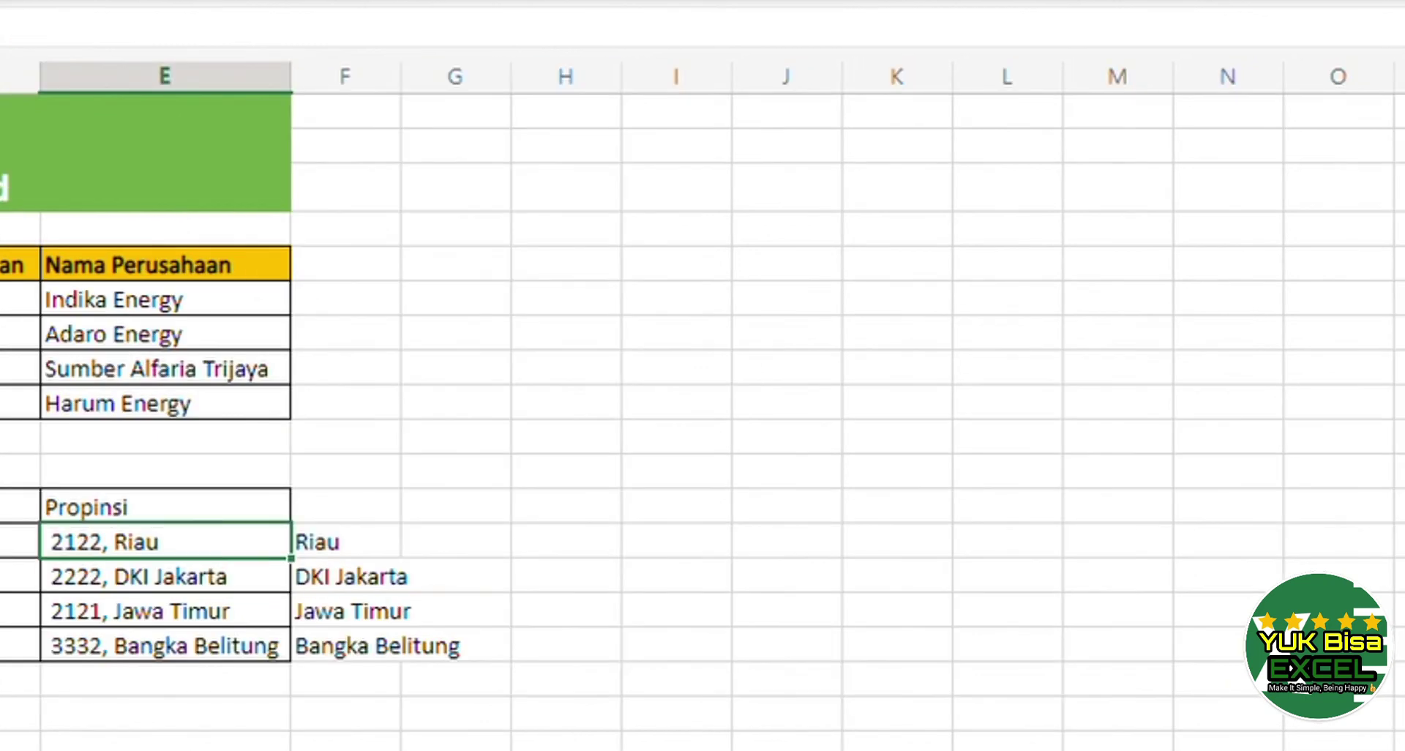
- Replace RIGHT's text argument E13 in the F13 formula with the copied expression RIGHT(B13,LEN(B13)-FIND(",",B13))
key("Right")
key("F2")
key("Left")
key("Left")
key("Left")
key("Left")
key("Left")
key("Left")
key("Left")
key("Left")
key("Left")
key("Left")
key("Left")
key("Left")
key("Left")
key("Left")
key("Left")
key("Left")
key("Left")
key("Left")
key("Left")
key("Left")
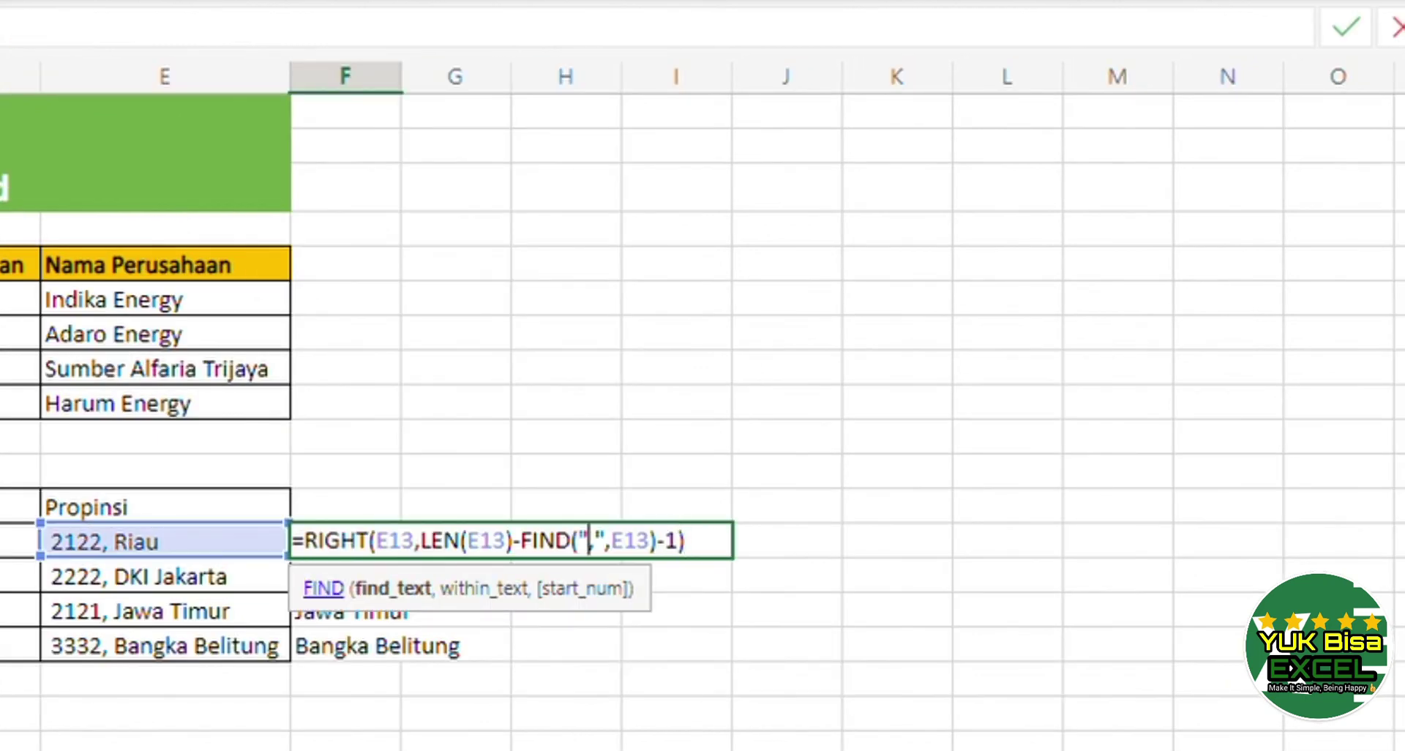
key("shift+Left")
key("shift+Left")
key("shift+Left")
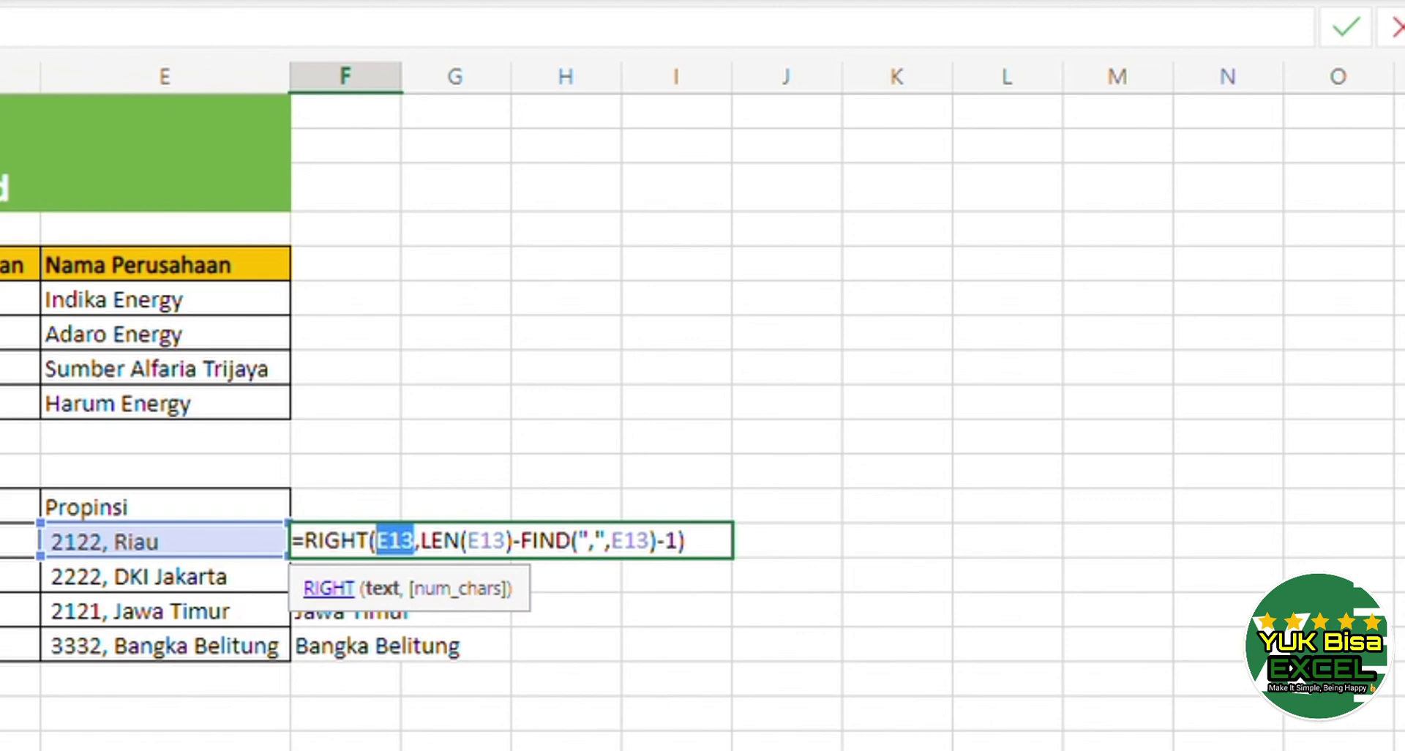
key("ctrl+v")
- Replace the E13 reference inside the outer LEN of the F13 formula with the copied RIGHT expression
key("Right")
key("Right")
key("Right")
key("Right")
key("Right")
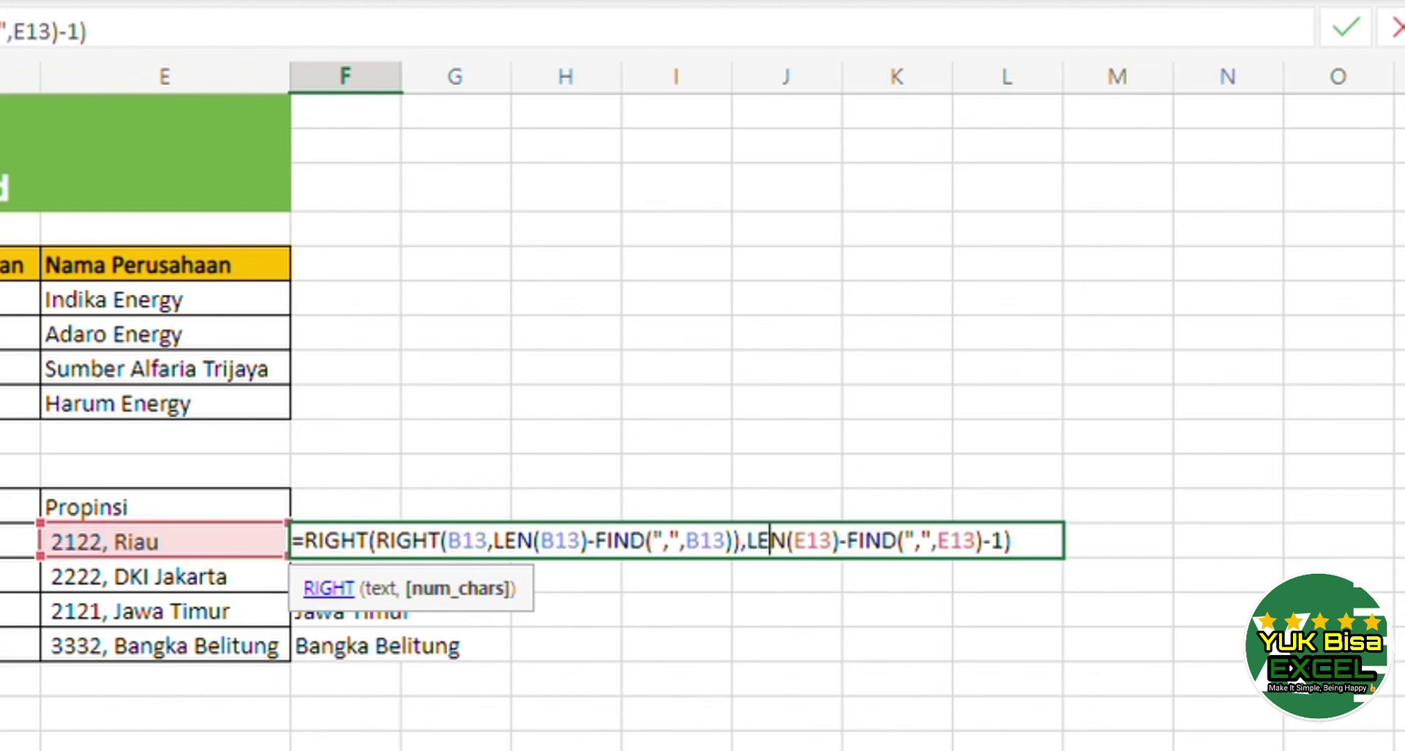
key("shift+Right")
key("shift+Right")
key("shift+Right")
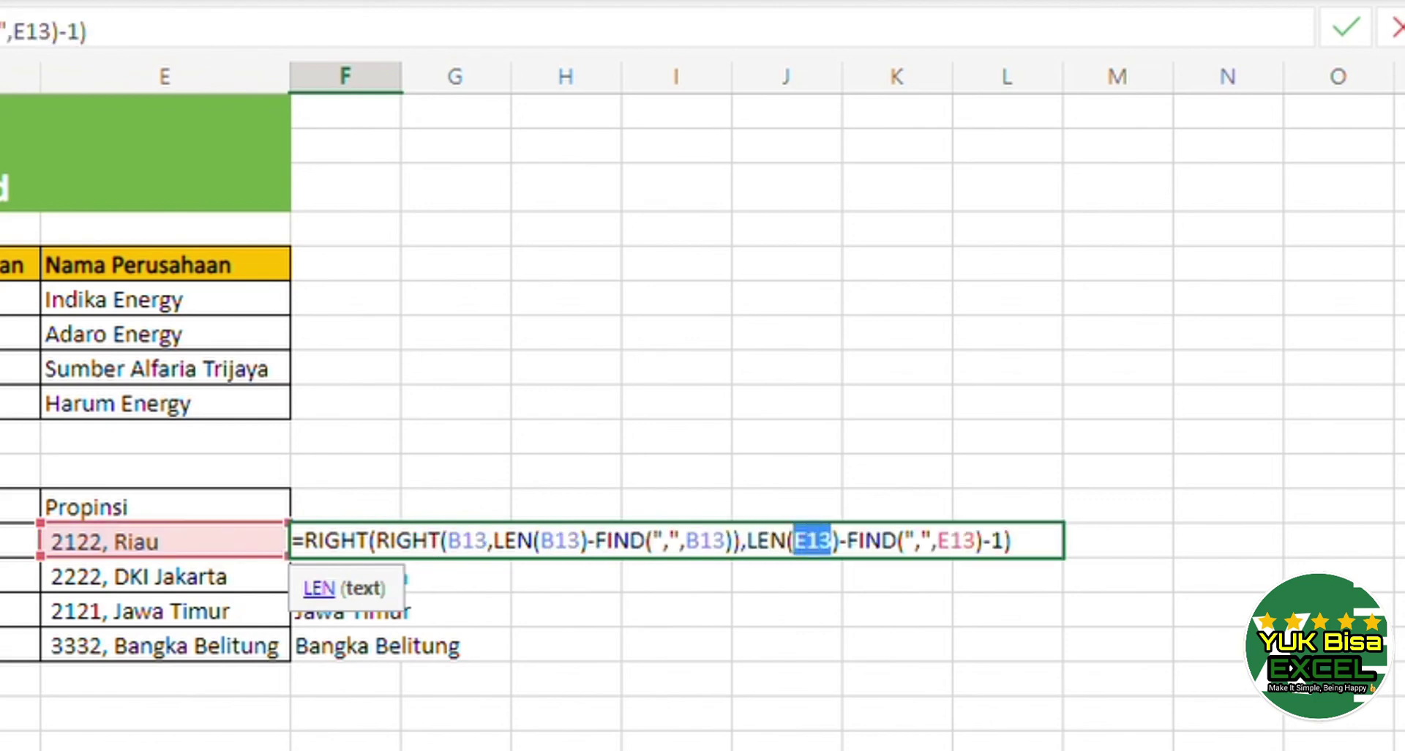
key("ctrl+v")
- Replace the remaining E13 reference inside the outer FIND of the F13 formula with the copied RIGHT expression
key("Right")
key("Right")
key("Right")
key("Right")
key("Right")
key("Right")
key("Right")
key("Right")
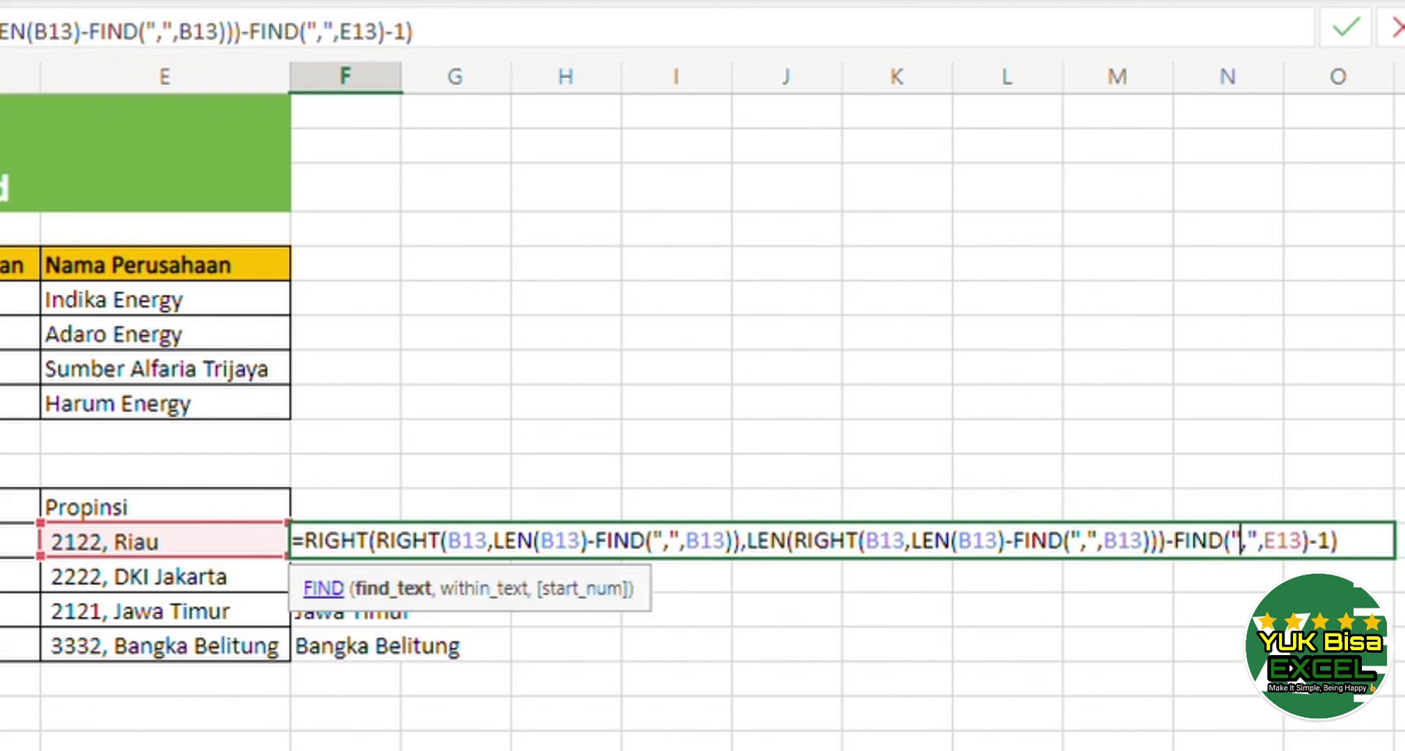
key("Right")
key("Right")
key("Right")
key("shift+Right")
key("shift+Right")
key("shift+Right")
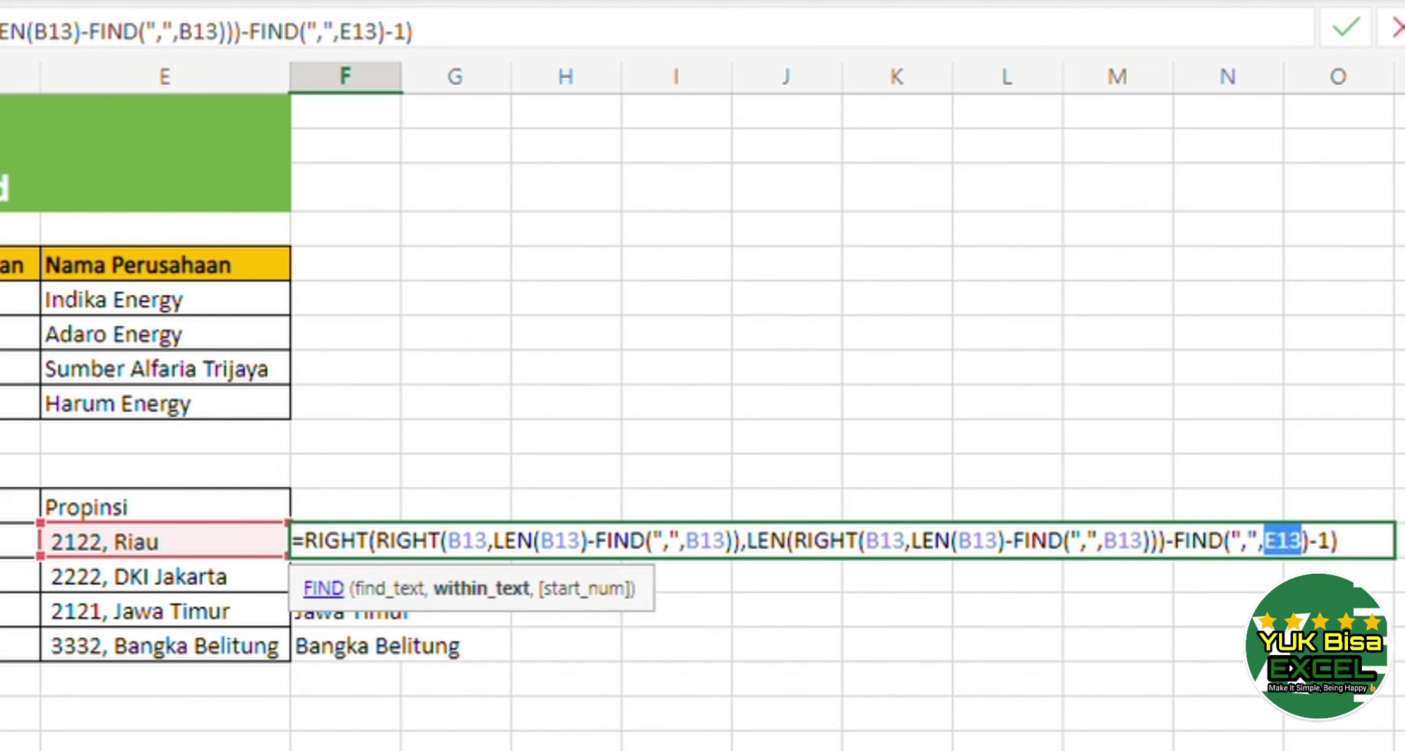
key("ctrl+v")
key("Return")
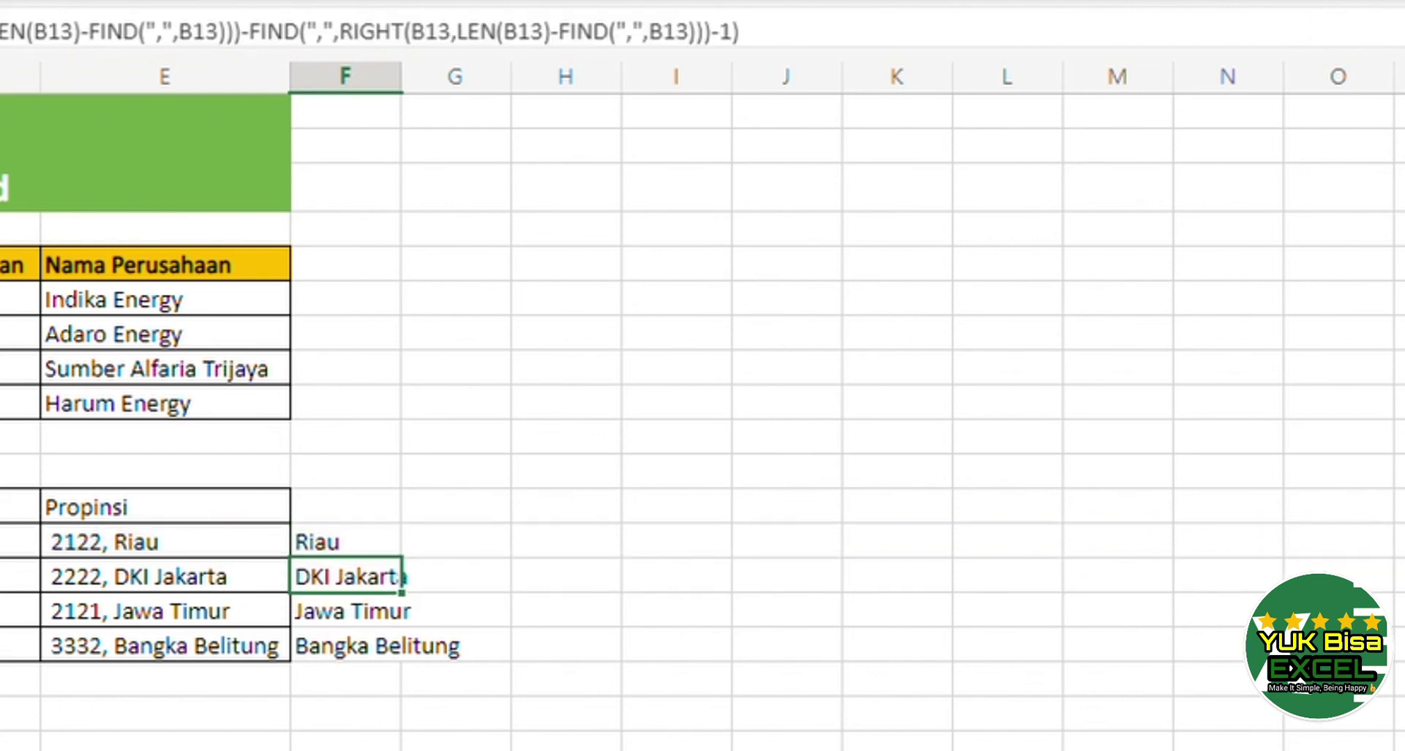
- Copy the nested formula from F13 over F14:F16 and check the copied formulas
key("Up")
key("ctrl+c")
key("Down")
key("shift+Down")
key("shift+Down")
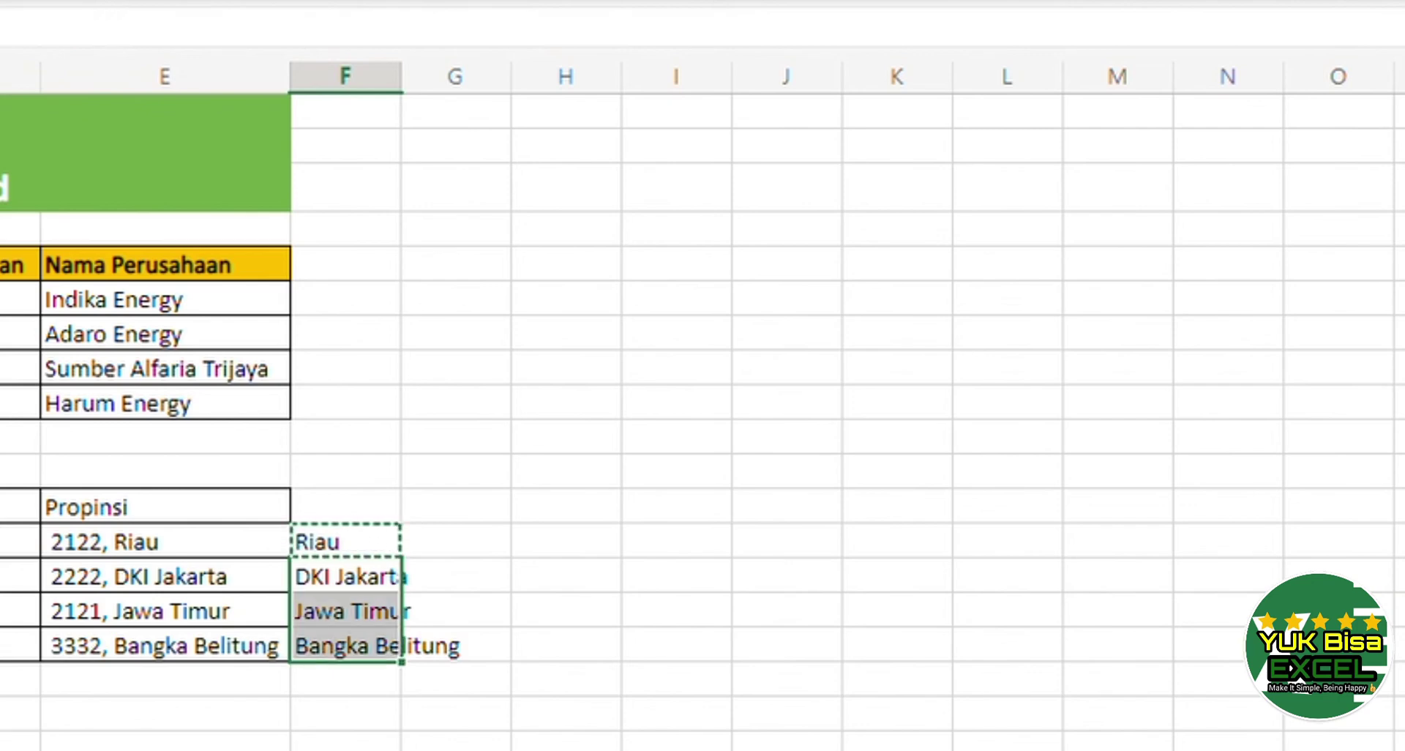
key("ctrl+v")
key("Down")
key("Down")
key("Down")
key("Up")
key("Up")
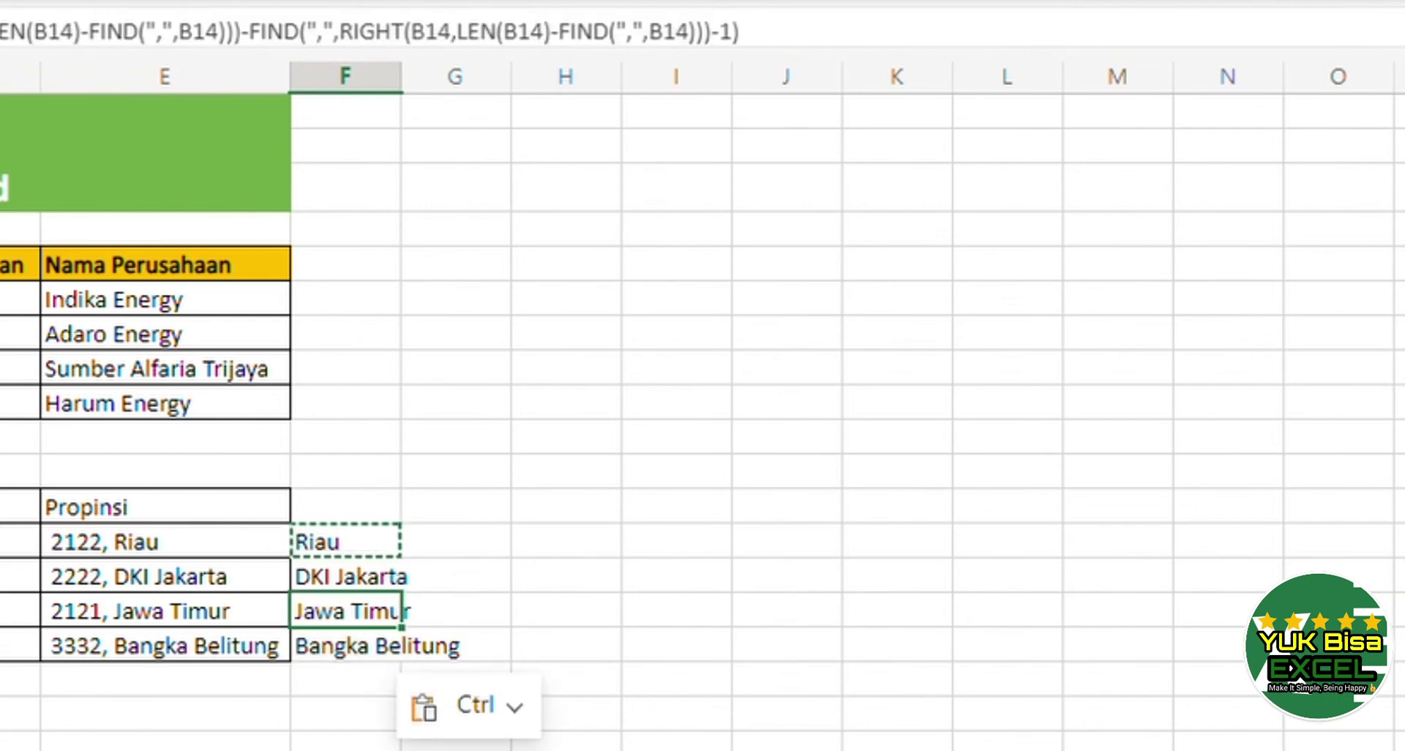
- Copy the complete nested RIGHT formula text from cell F13 without changing that cell
key("Up")
key("Up")
key("F2")
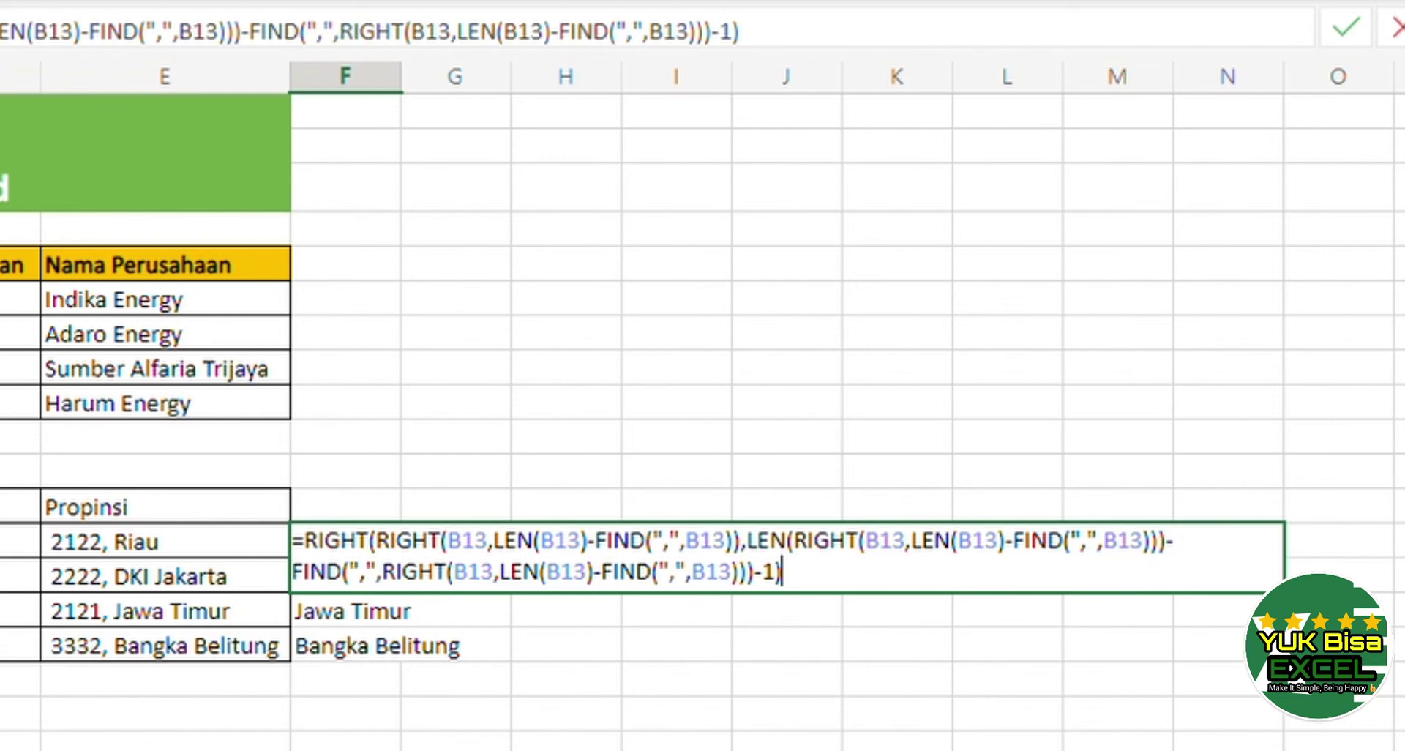
key("shift+Up")
key("shift+Left")
key("shift+Left")
key("shift+Left")
key("shift+Left")
key("shift+Left")
key("shift+Left")
key("shift+Left")
key("shift+Left")
key("shift+Left")
key("shift+Left")
key("shift+Left")
key("shift+Left")
key("shift+Left")
key("shift+Left")
key("shift+Left")
key("shift+Left")
key("shift+Left")
key("shift+Left")
key("shift+Left")
key("shift+Left")
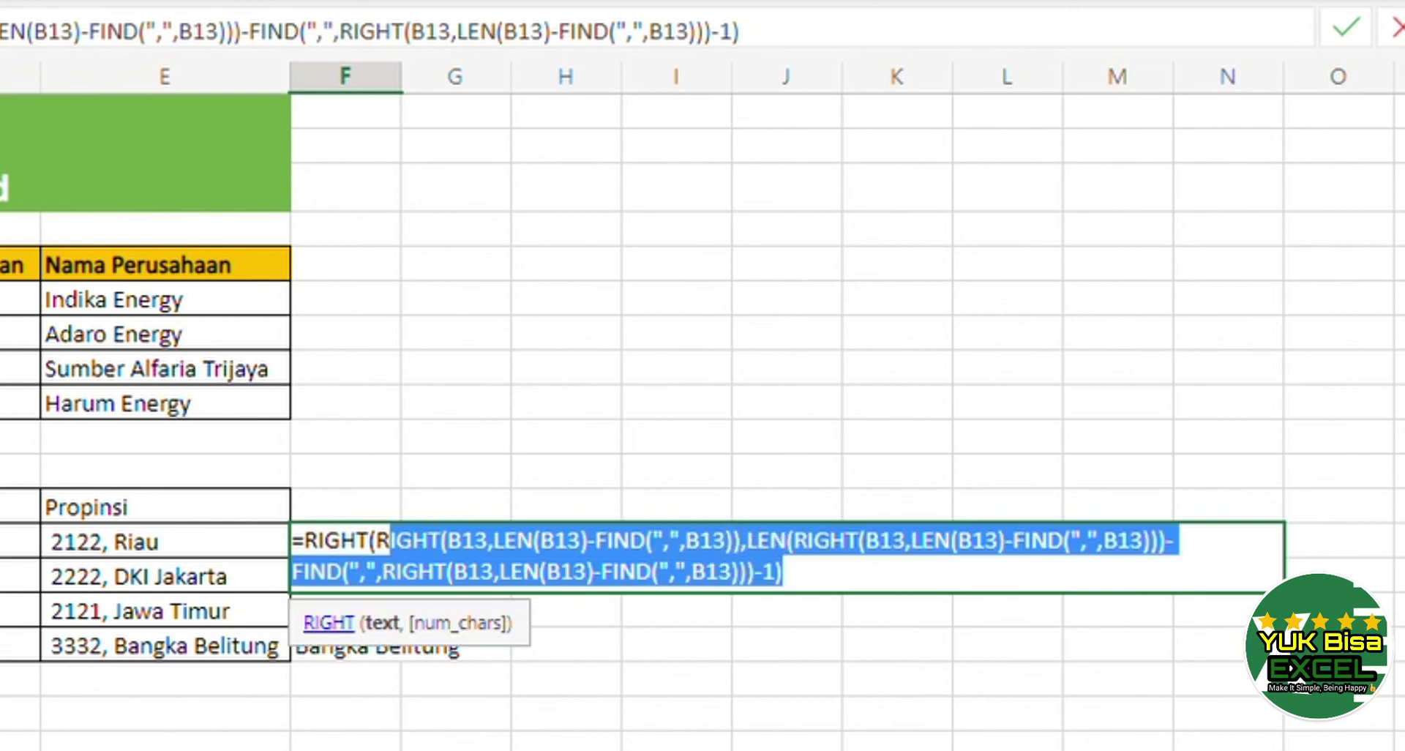
key("shift+Left")
key("shift+Left")
key("shift+Left")
key("shift+Left")
key("shift+Left")
key("shift+Left")
key("shift+Left")
key("shift+Left")
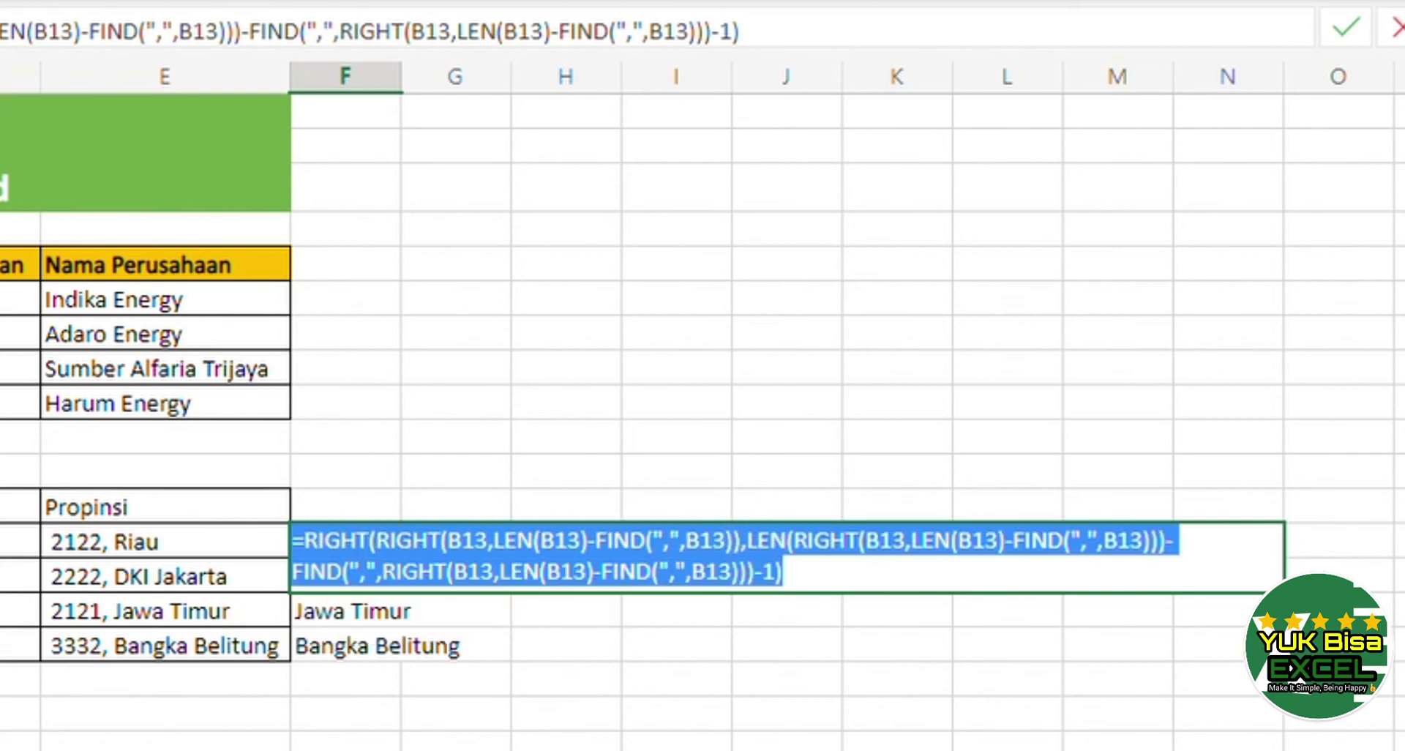
key("Return")
- Replace the whole RIGHT formula in E13 with the nested formula text copied from F13
left_click(164, 541)
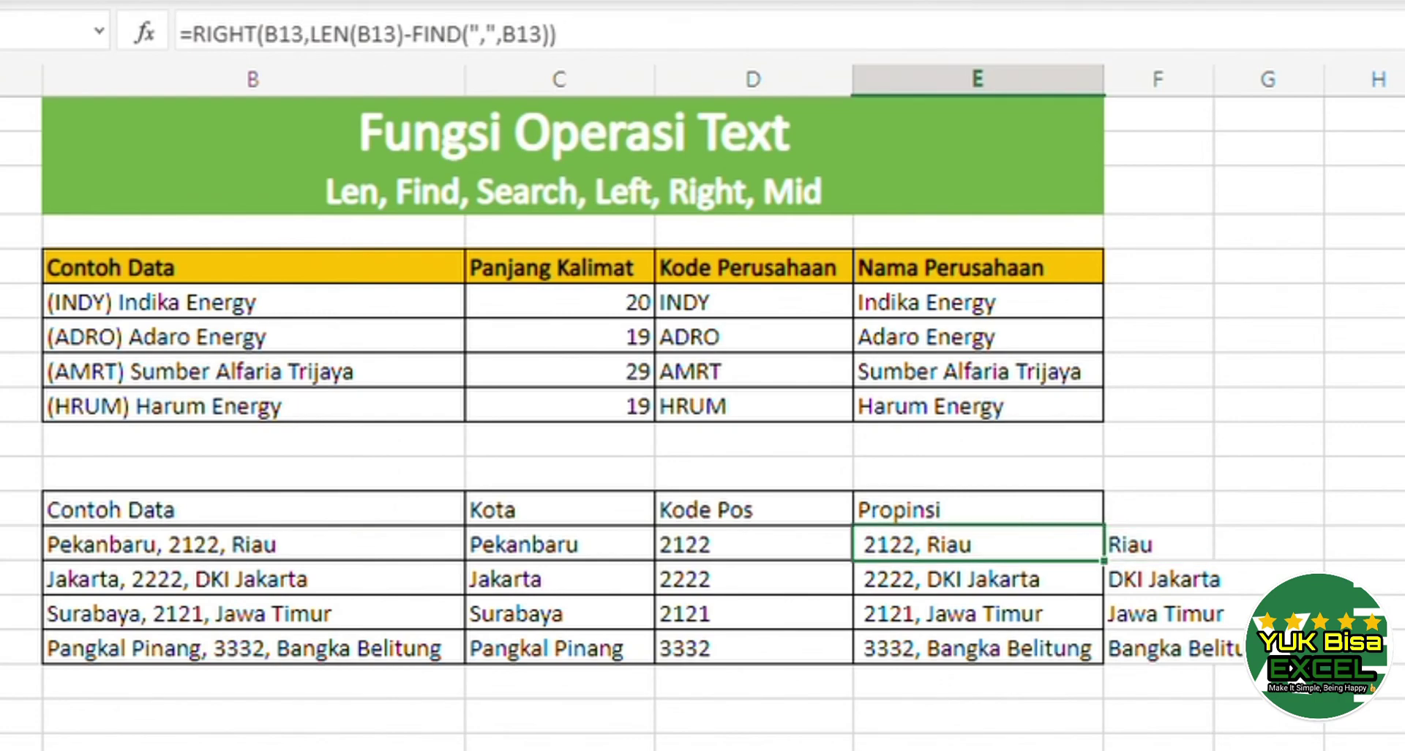
key("F2")
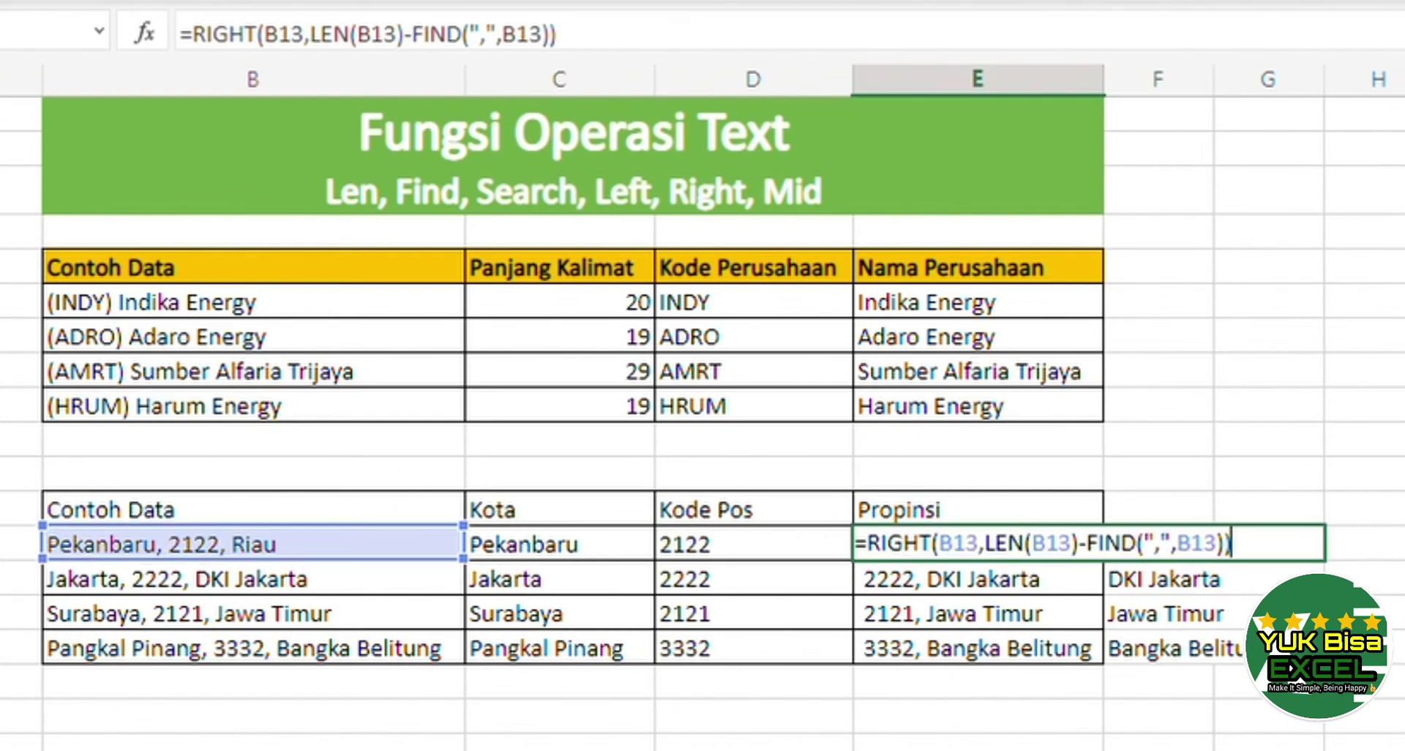
key("shift+Left")
key("shift+Left")
key("shift+Left")
key("shift+Left")
key("shift+Left")
key("shift+Left")
key("shift+Left")
key("shift+Left")
key("shift+Left")
key("shift+Left")
key("shift+Left")
key("shift+Left")
key("shift+Left")
key("shift+Left")
key("shift+Left")
key("shift+Left")
key("shift+Left")
key("shift+Left")
key("shift+Left")
key("shift+Left")
key("shift+Left")
key("shift+Left")
key("shift+Left")
key("shift+Left")
key("shift+Left")
key("shift+Left")
key("shift+Left")
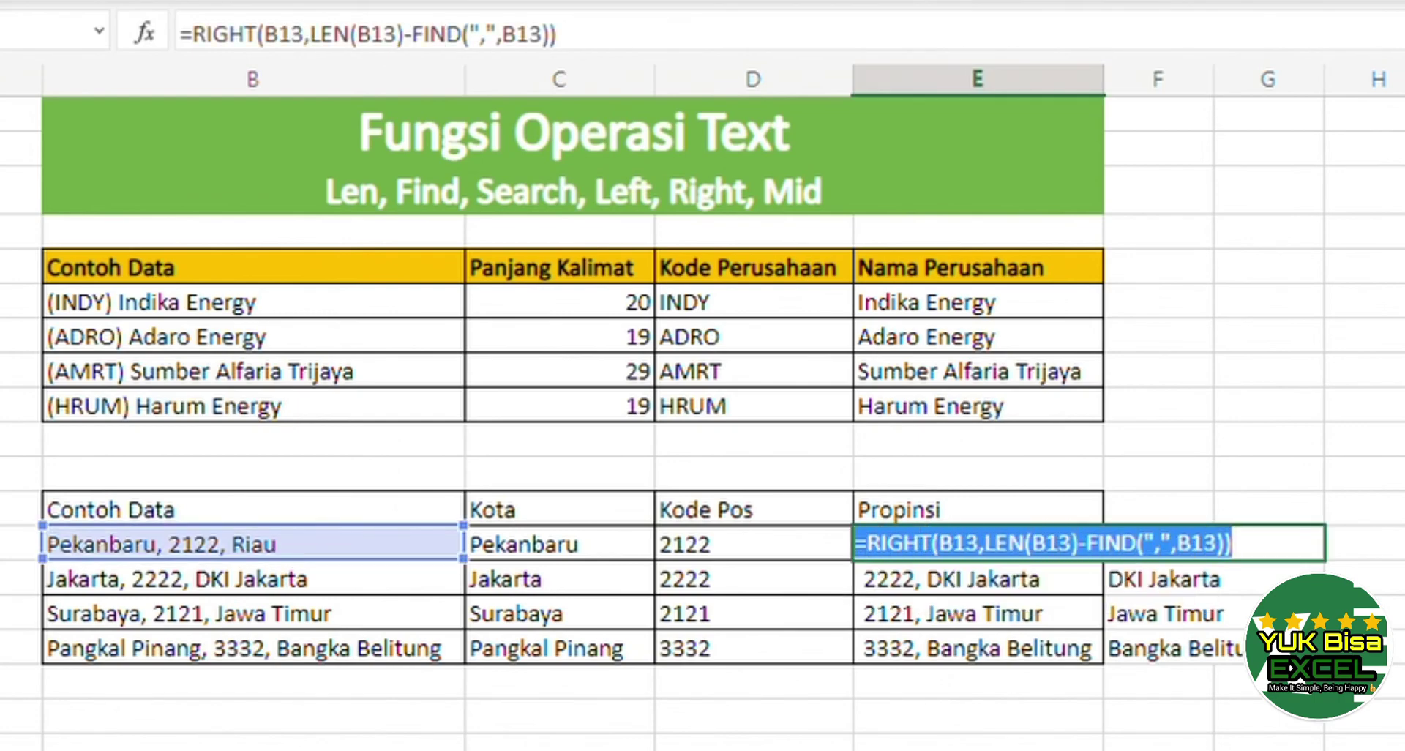
key("ctrl+v")
key("Return")
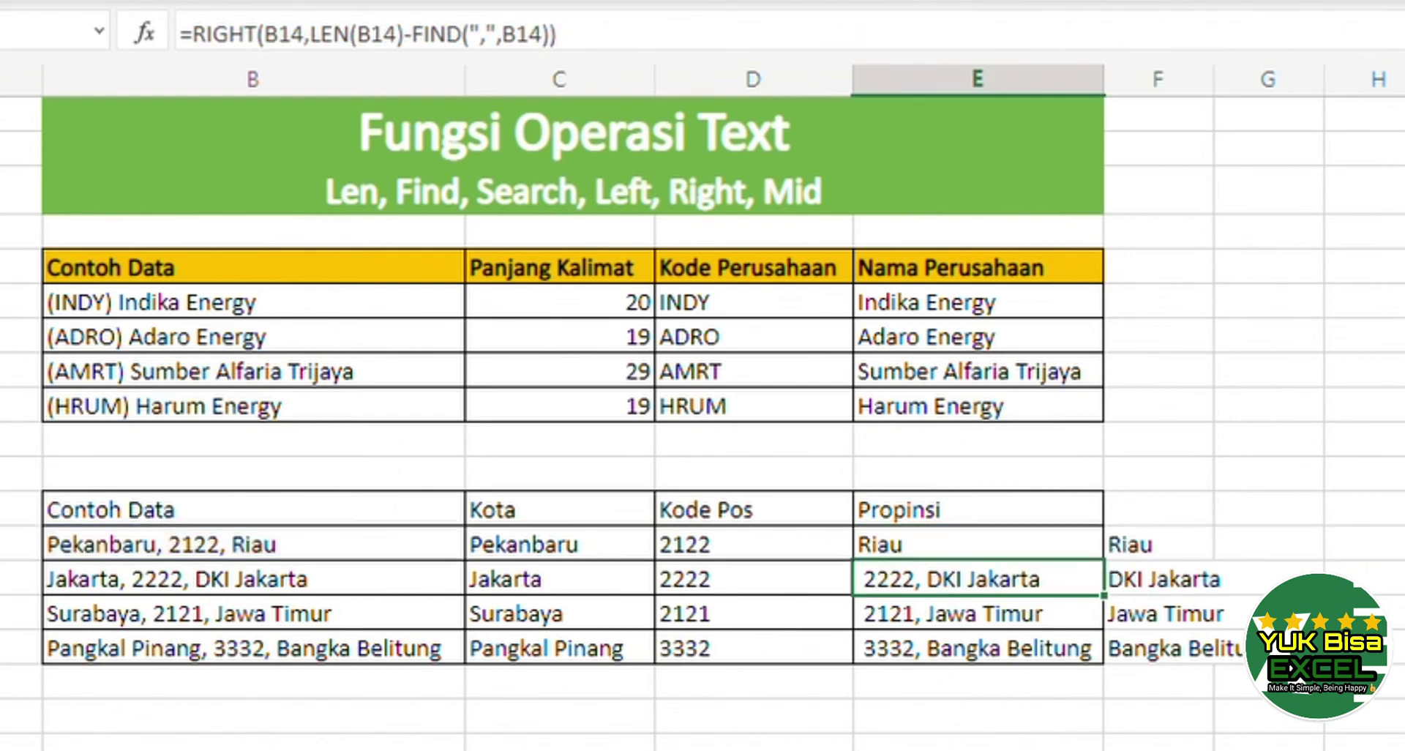
- Copy the nested formula from E13 over E14:E16 and check the formulas in the Propinsi column
key("Up")
key("ctrl+c")
key("Down")
key("shift+Down")
key("shift+Down")
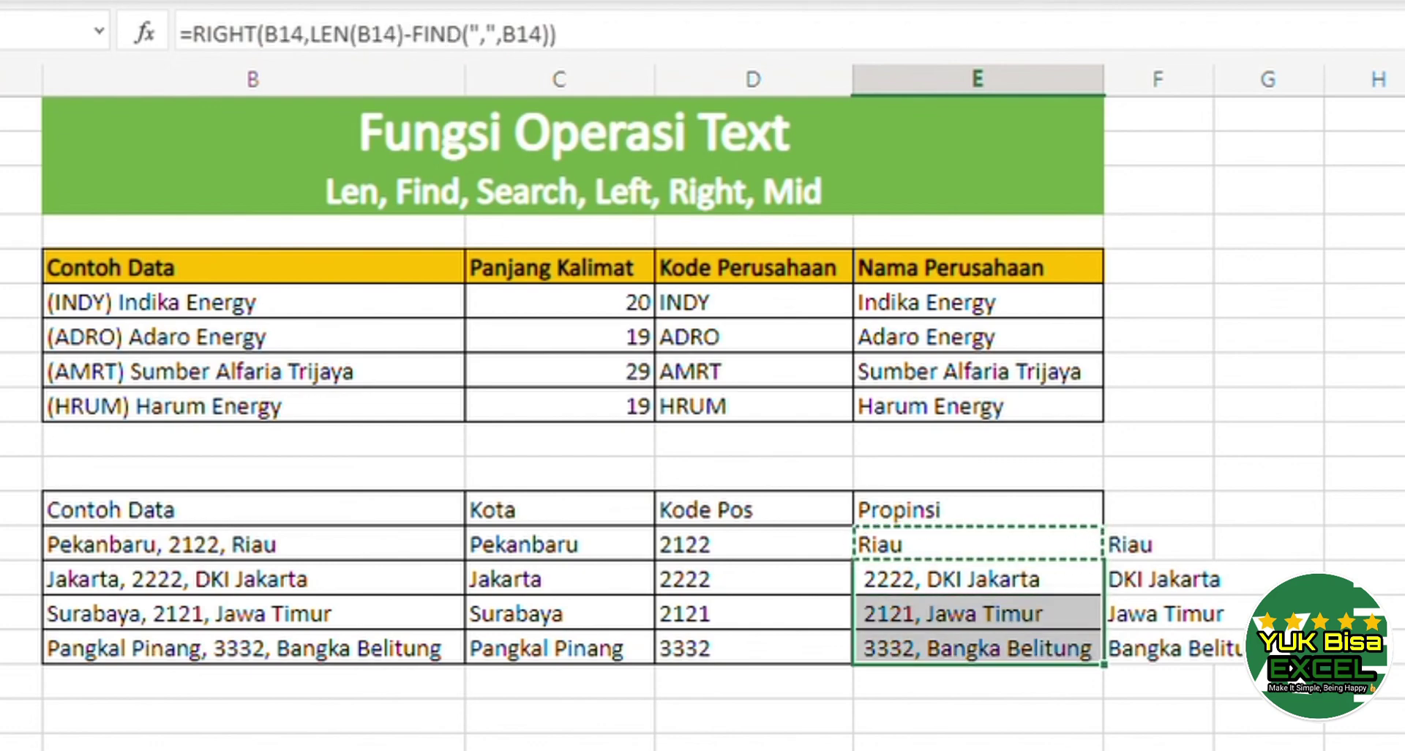
key("ctrl+v")
key("Down")
key("Up")
key("Up")
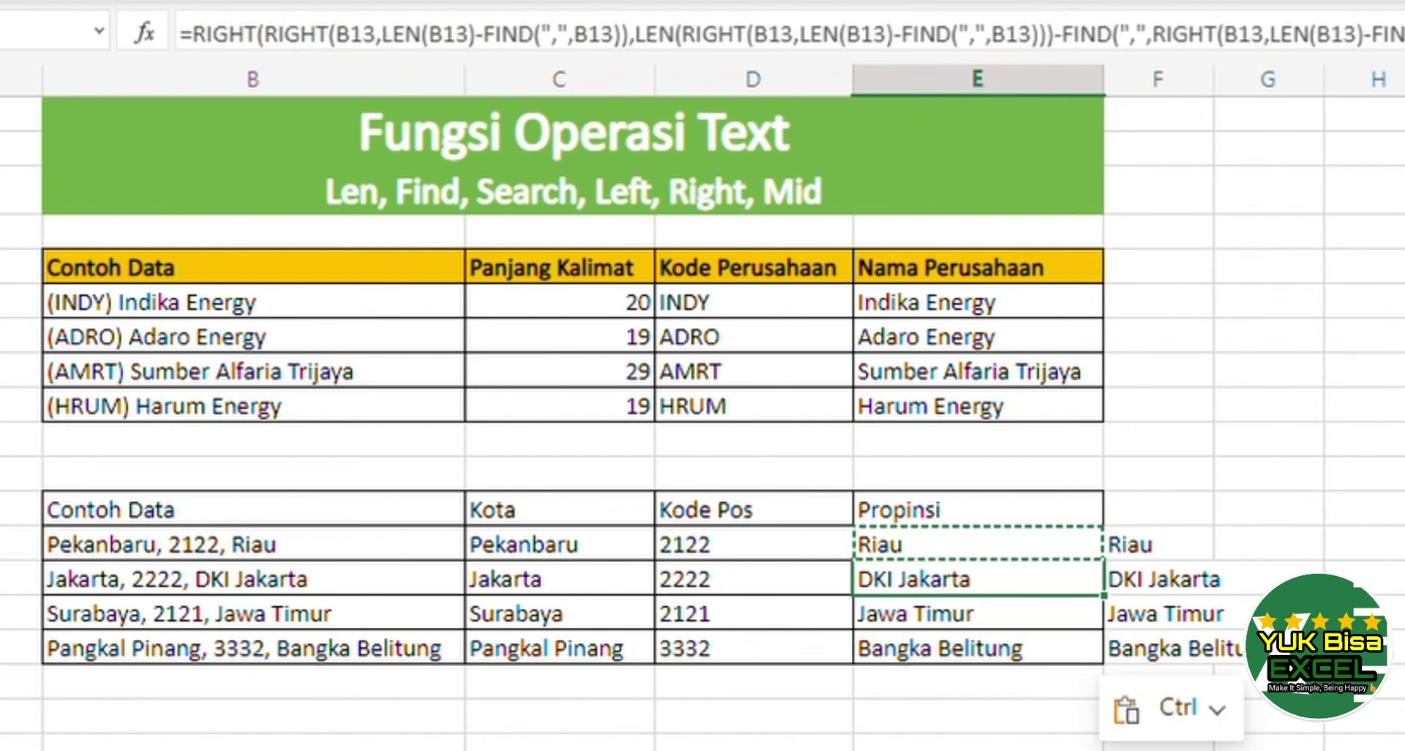
key("Down")
key("Down")
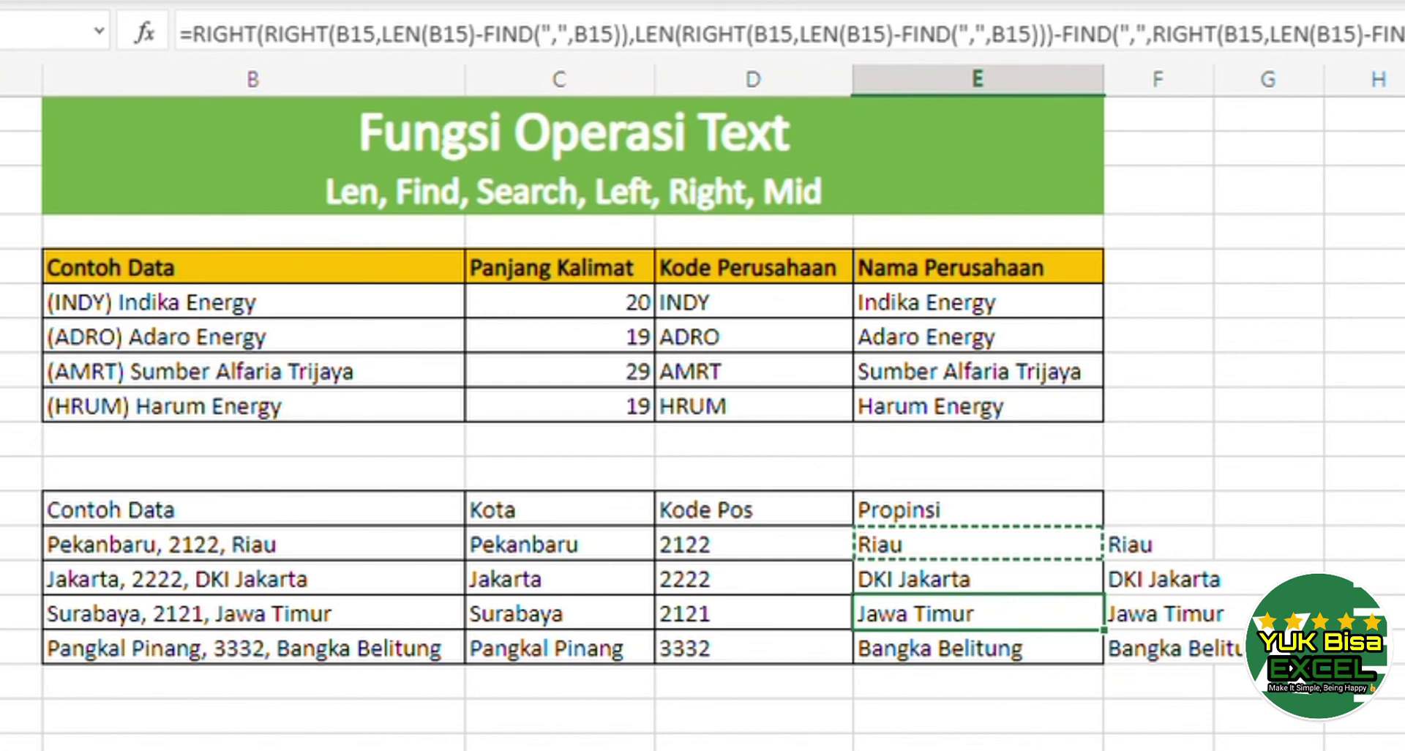
- Clear the helper formulas from F13:F16, leaving the Propinsi column in place
left_click(1152, 546)
key("shift+Down")
key("shift+Down")
key("shift+Down")
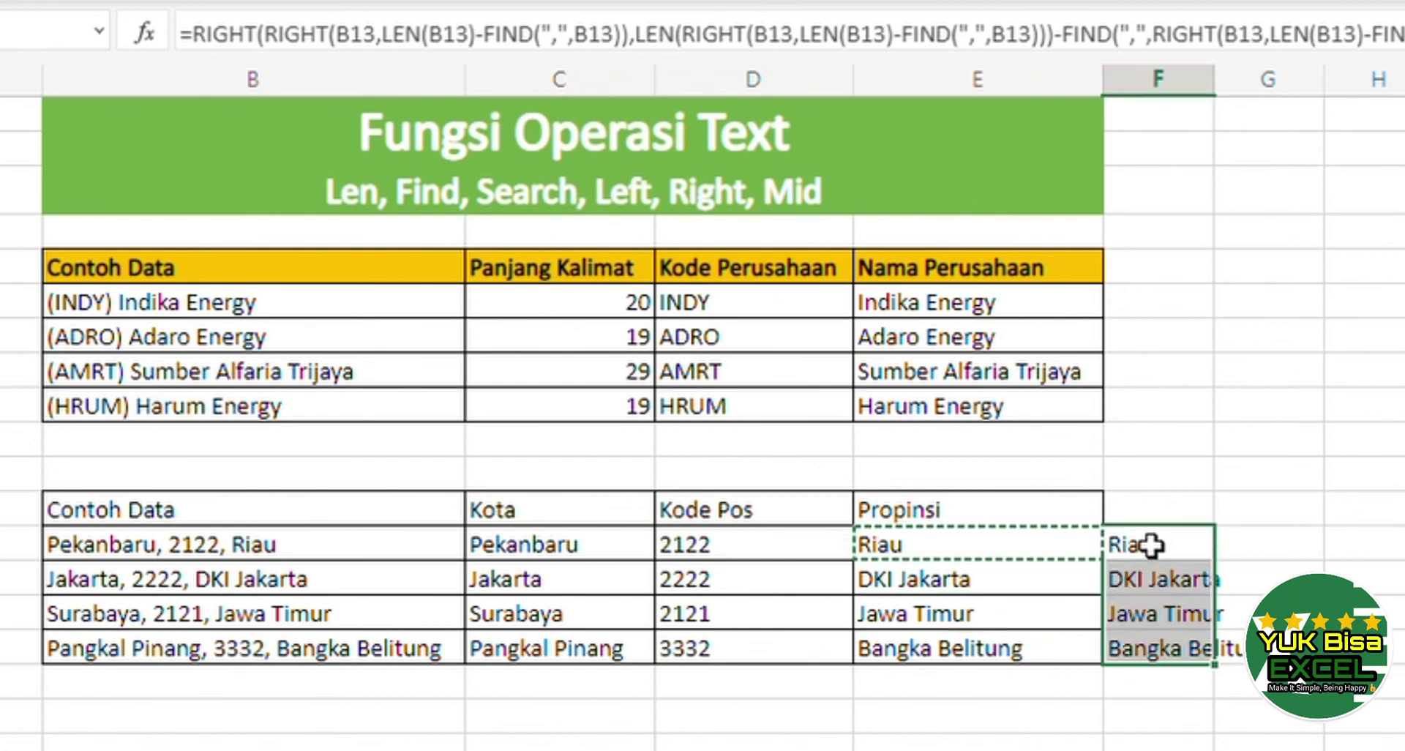
key("Delete")
key("Left")
key("Left")
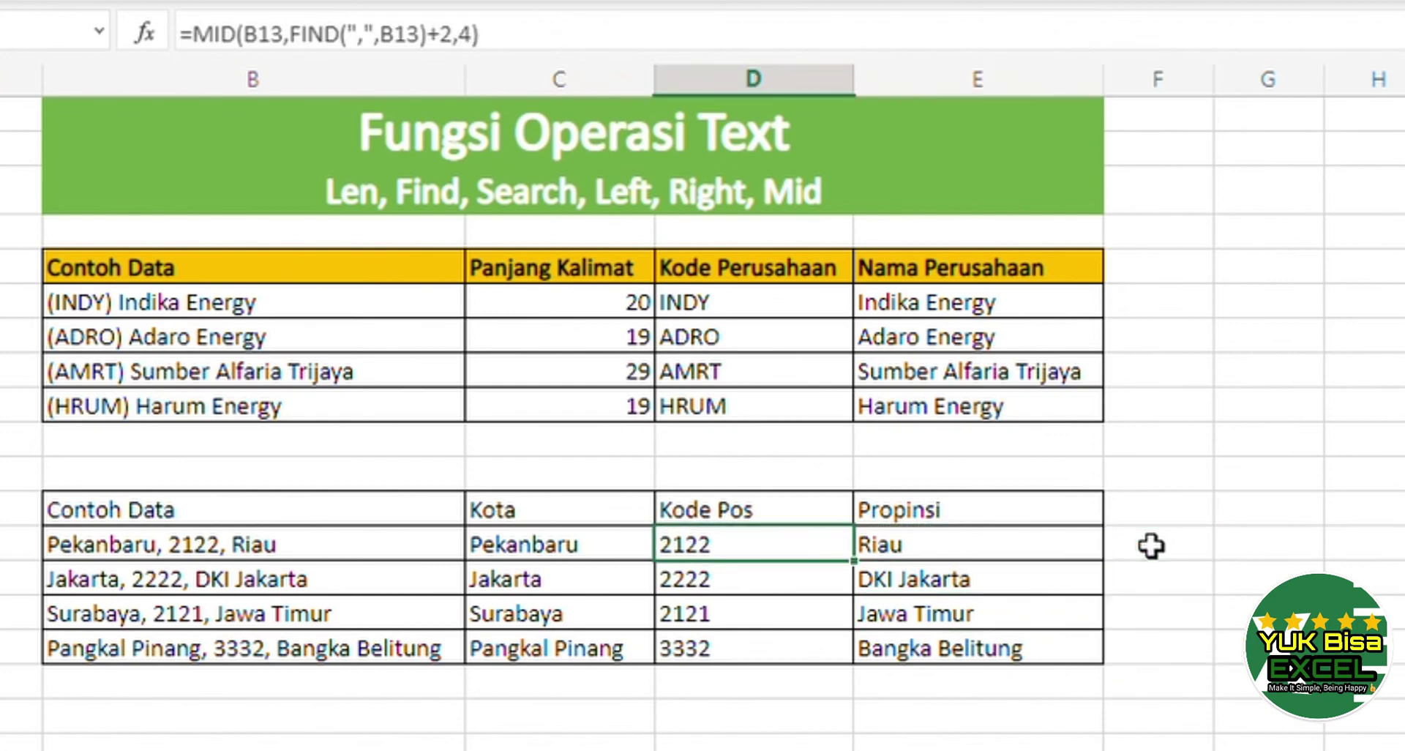
key("Down")
left_click(1151, 546)
key("Left")
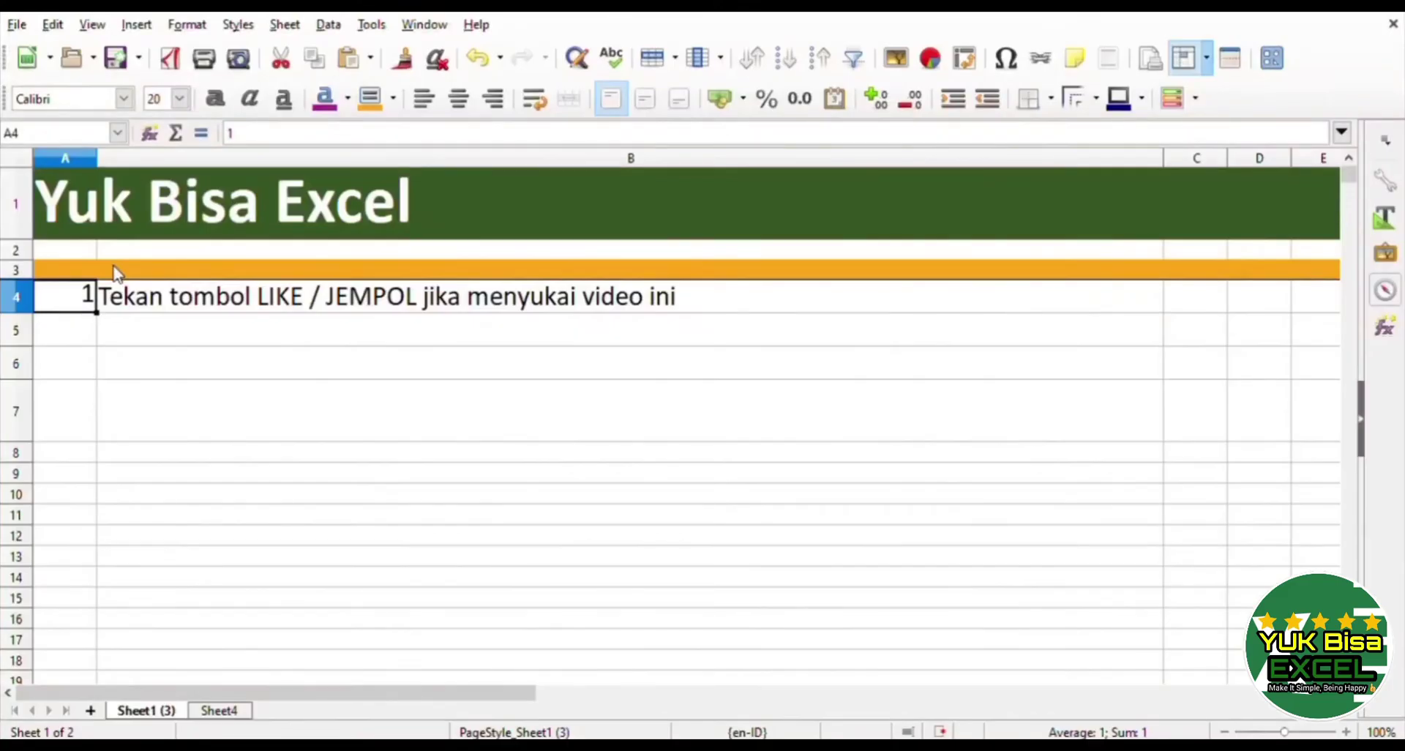
- In the Yuk Bisa Excel sheet in LibreOffice Calc, enter the numbers 1, 2, 3 and 4 down A4:A7
type("1")
key("Return")
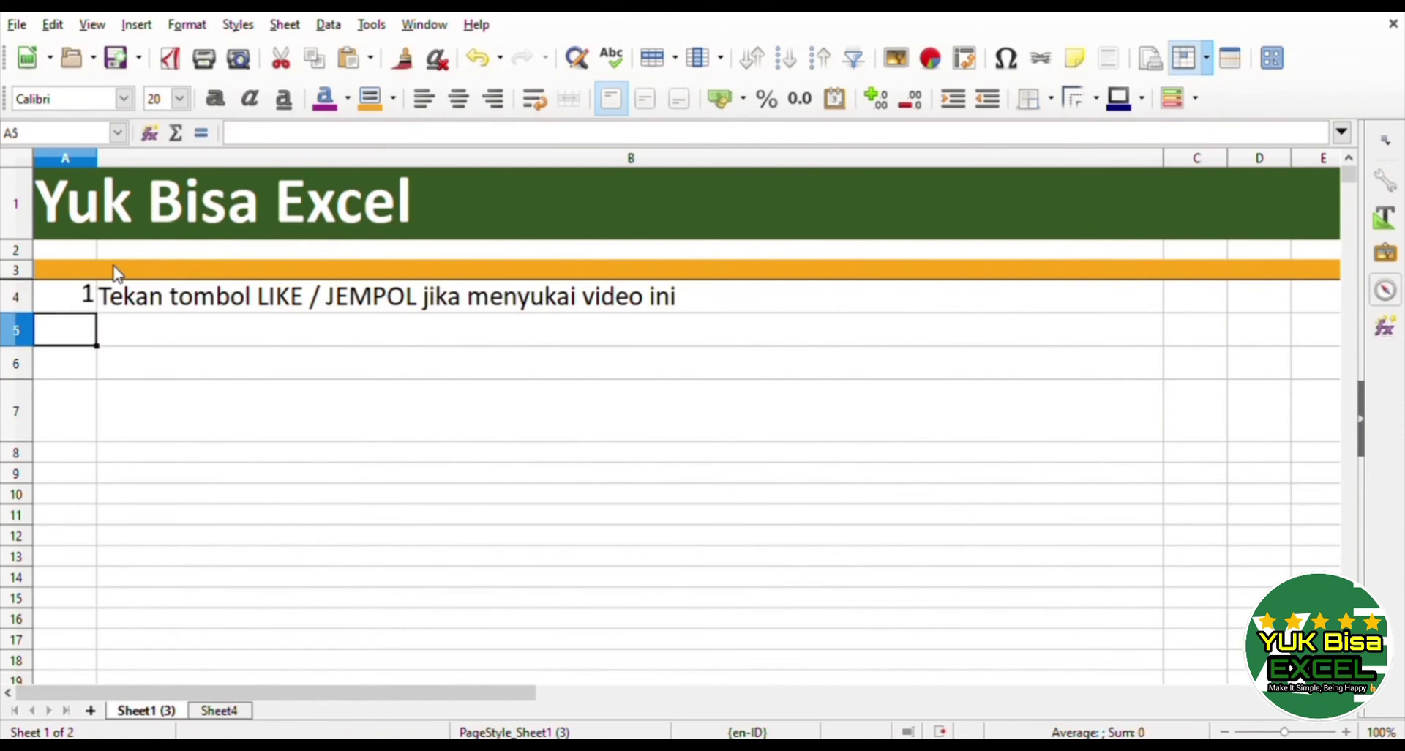
type("2")
key("Return")
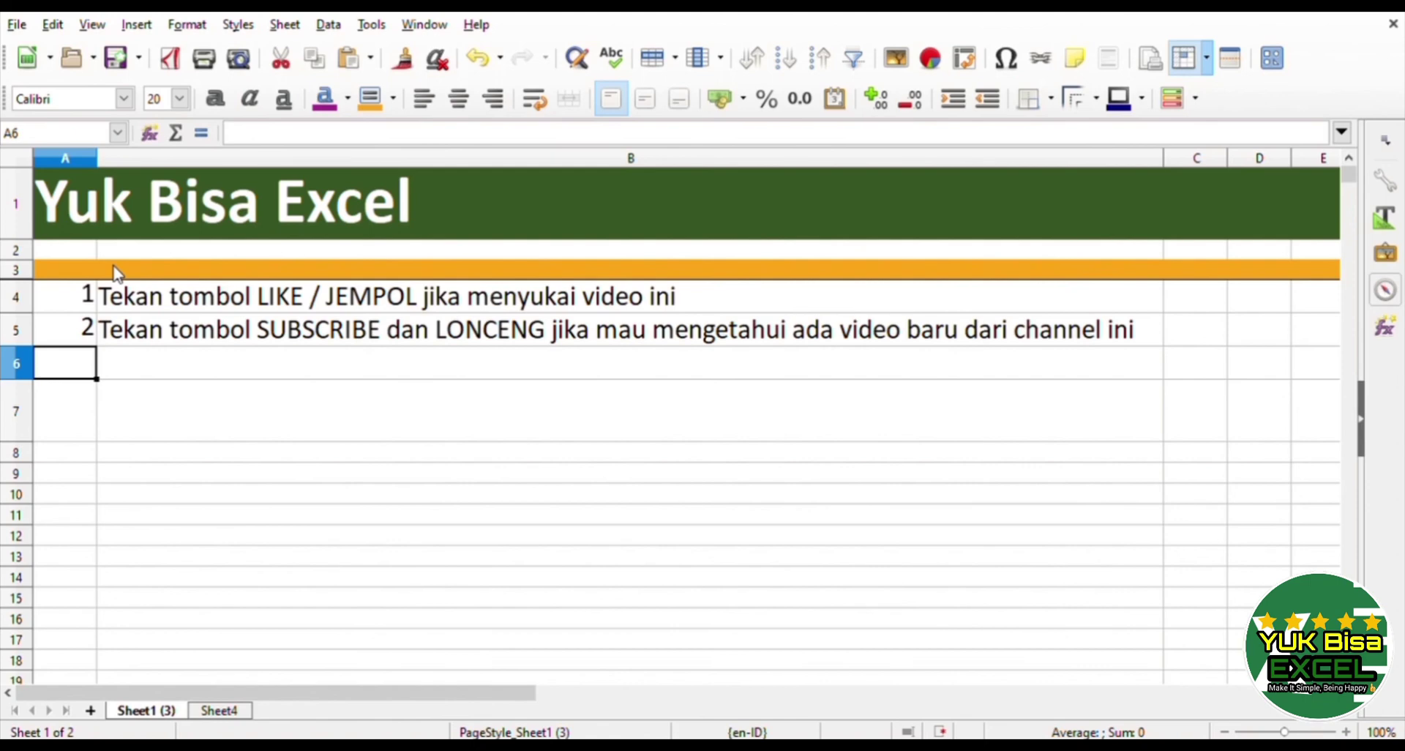
type("2")
key("BackSpace")
type("3")
key("Return")
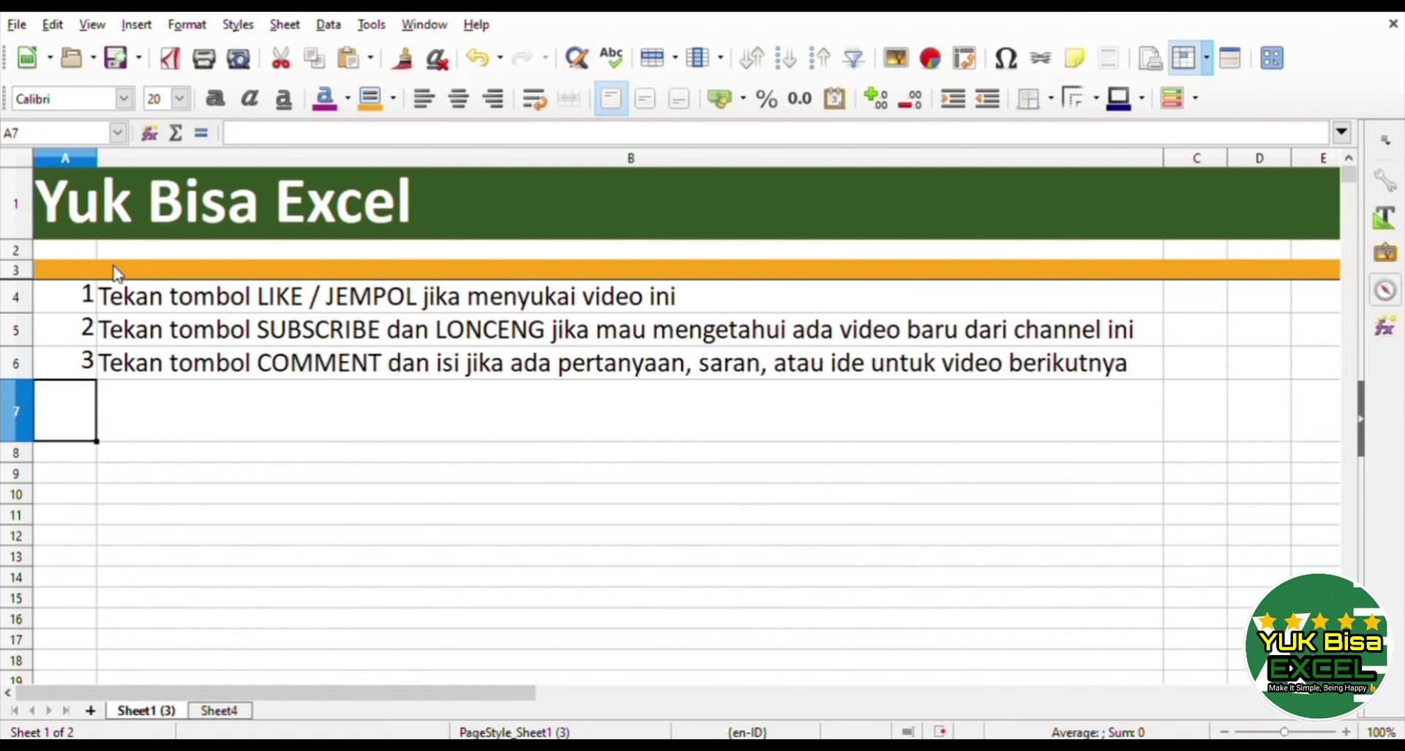
type("4")
key("Return")
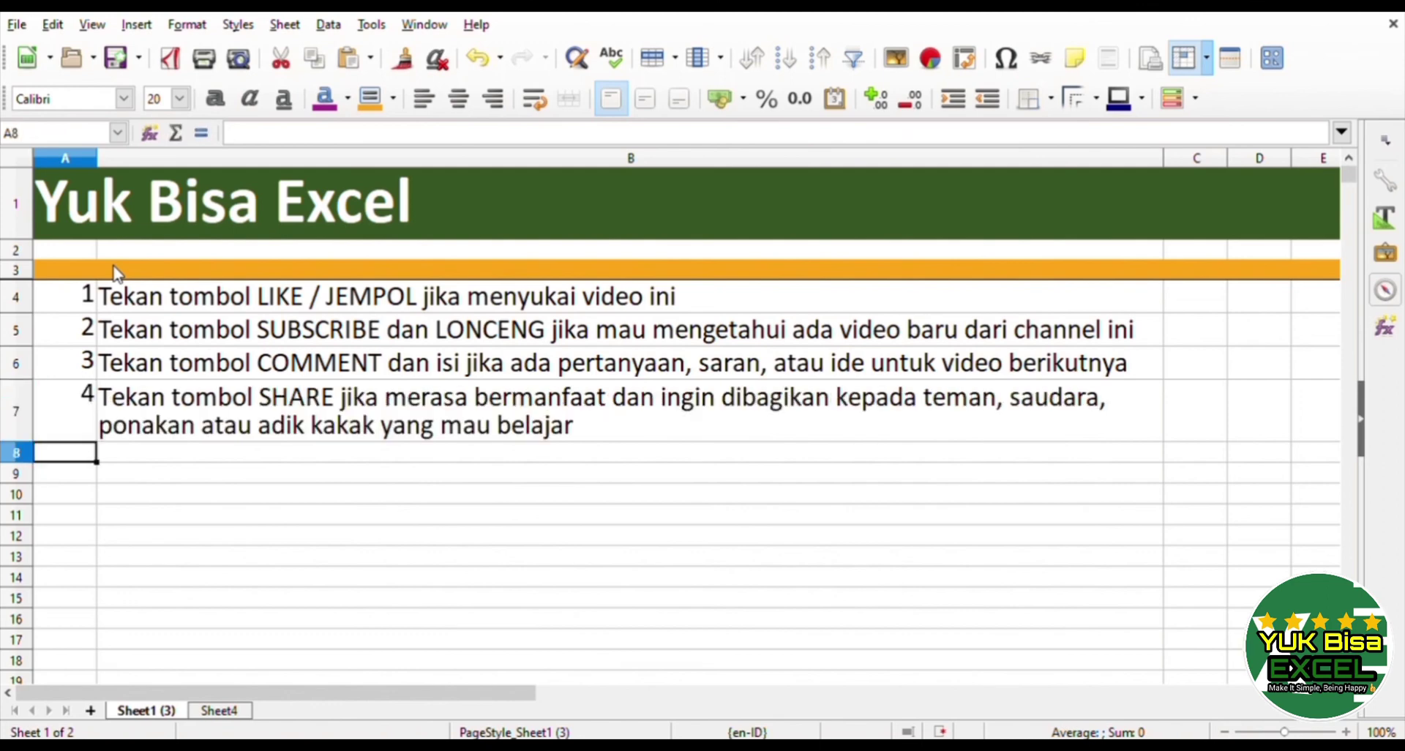